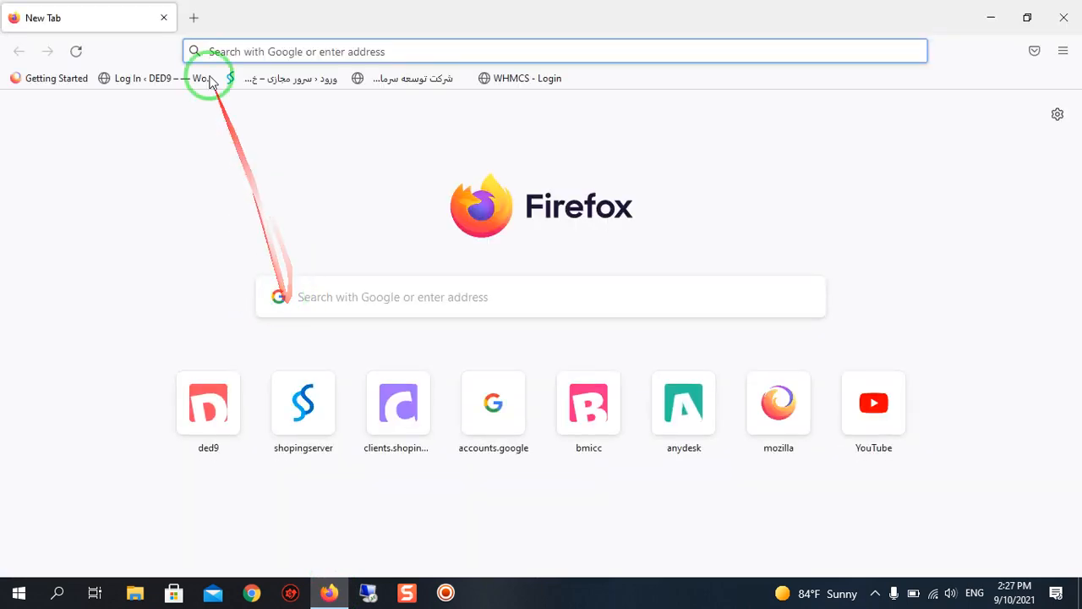
Open the ded9.com WordPress login page and log in with the account username and password.
click(180, 82)
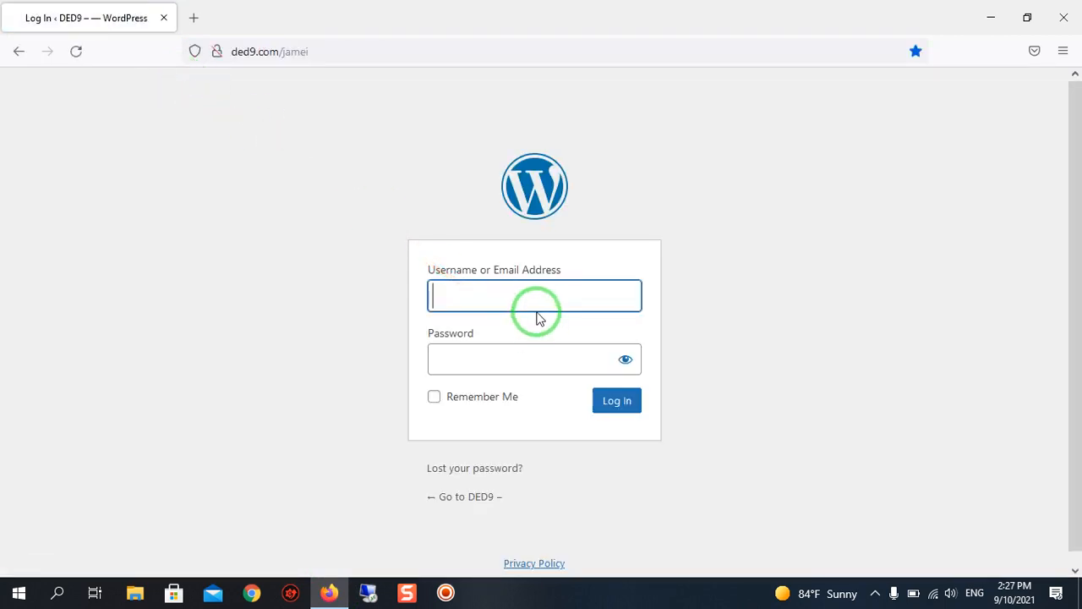
click(537, 306)
click(537, 305)
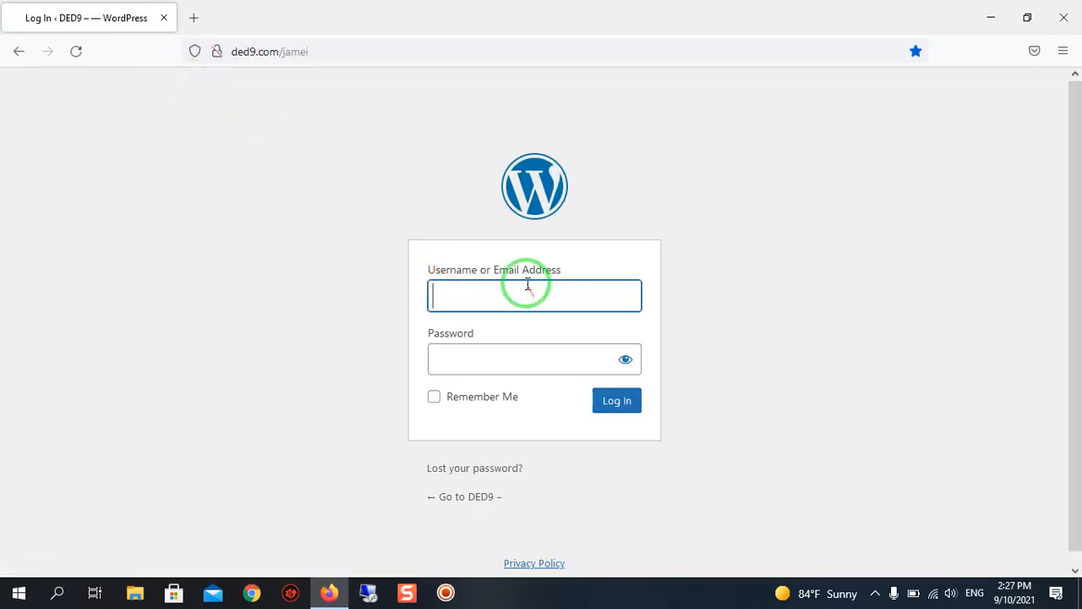
click(526, 283)
click(526, 353)
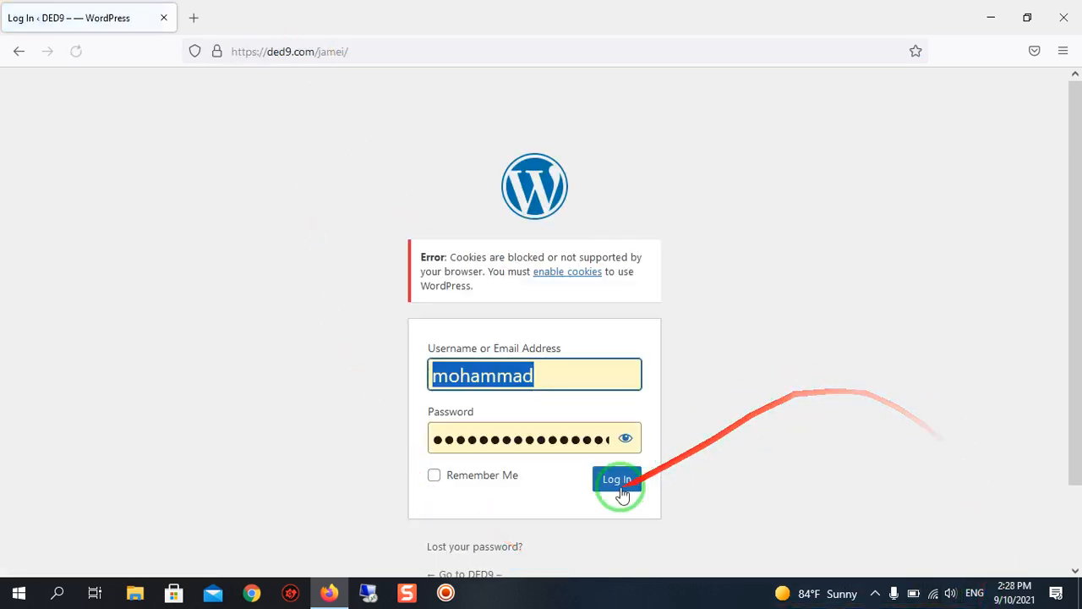
click(614, 491)
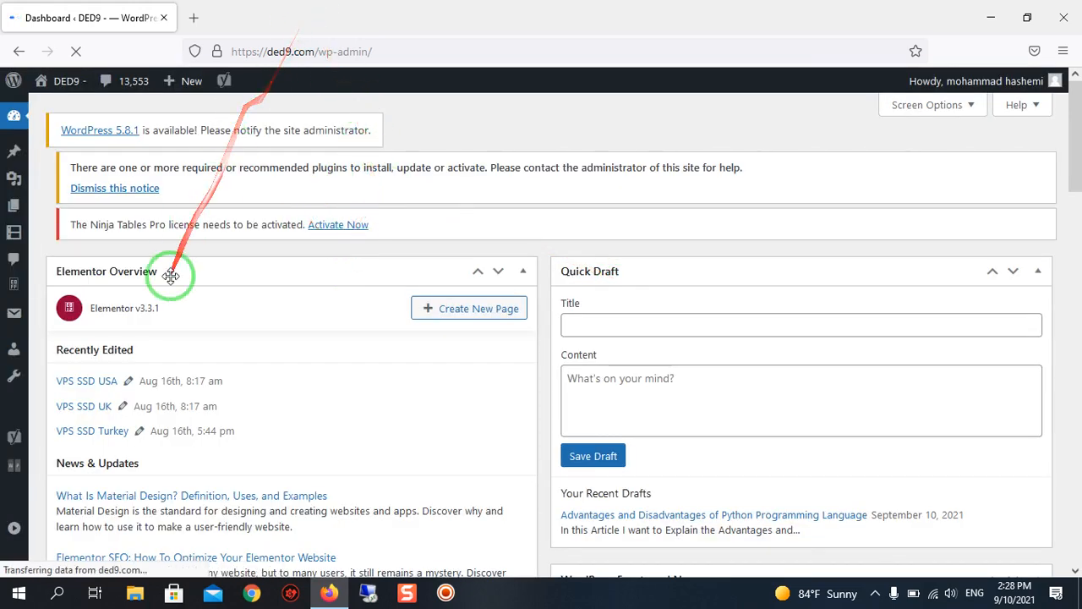
Open the draft "Advantages and Disadvantages of Python Programming Language" from the blog posts list for editing.
scroll(305, 236, down, 2)
scroll(305, 237, up, 2)
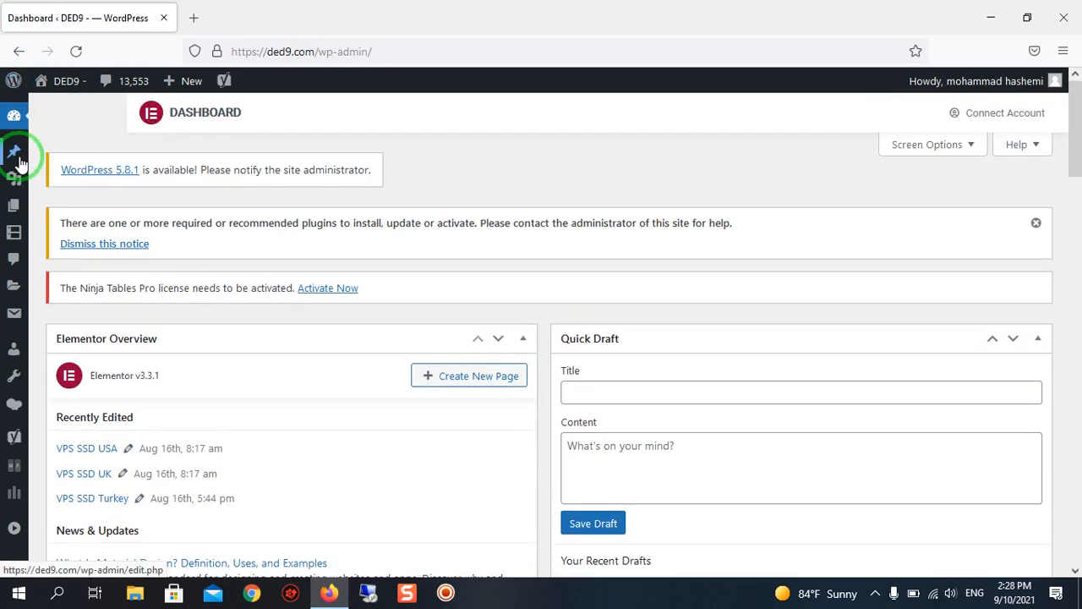
click(17, 161)
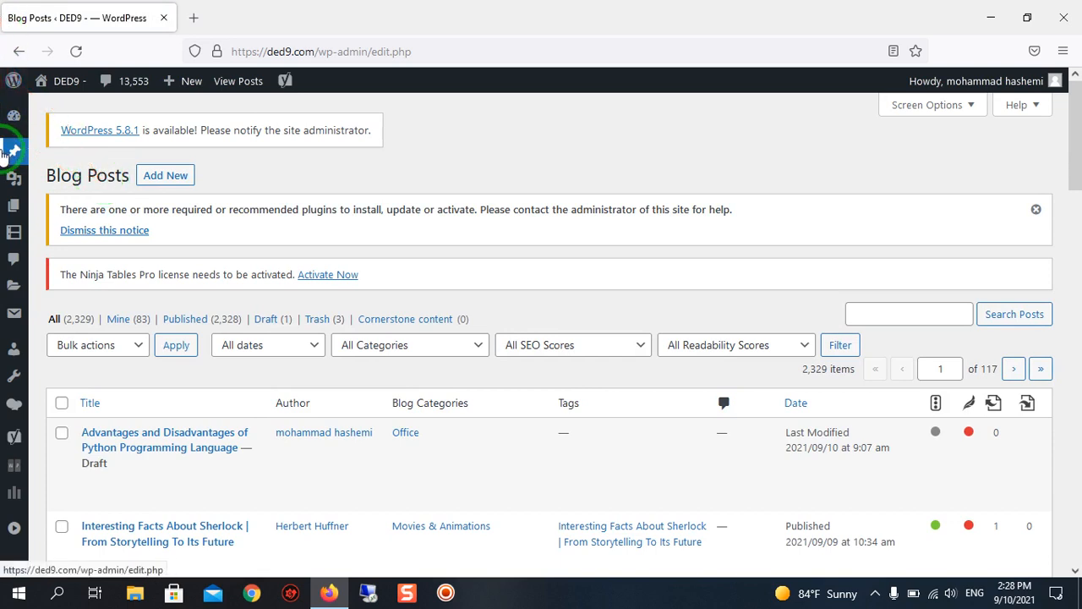
mouse_move(15, 161)
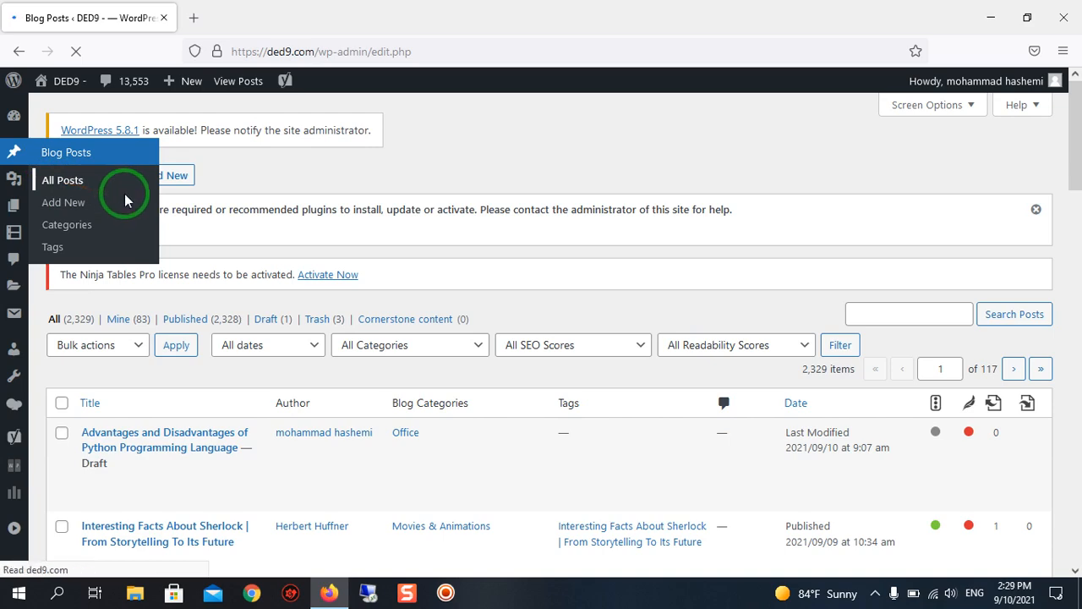
scroll(531, 220, down, 2)
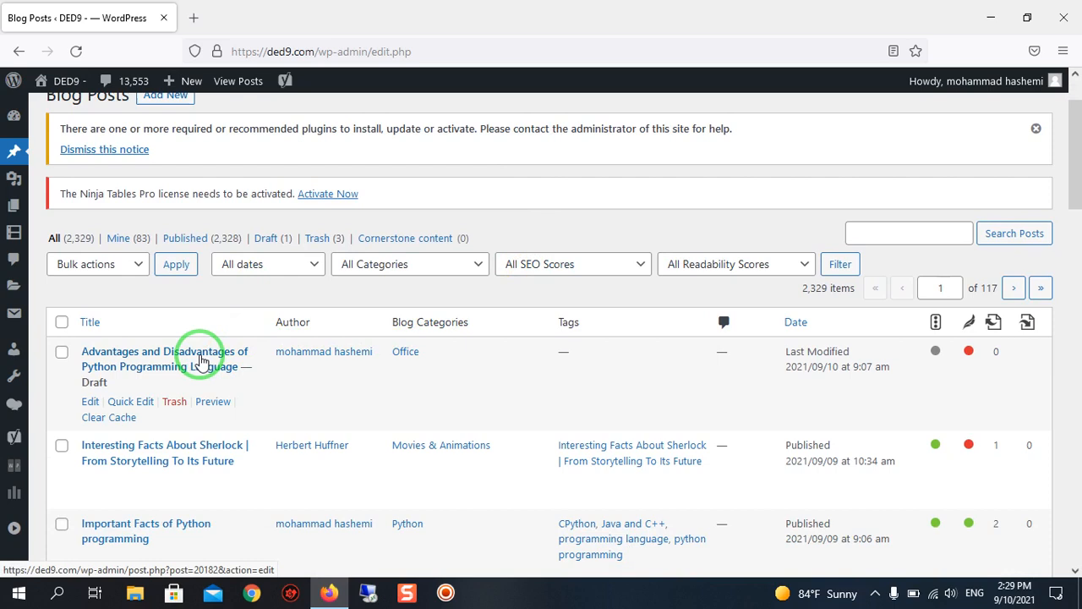
click(201, 361)
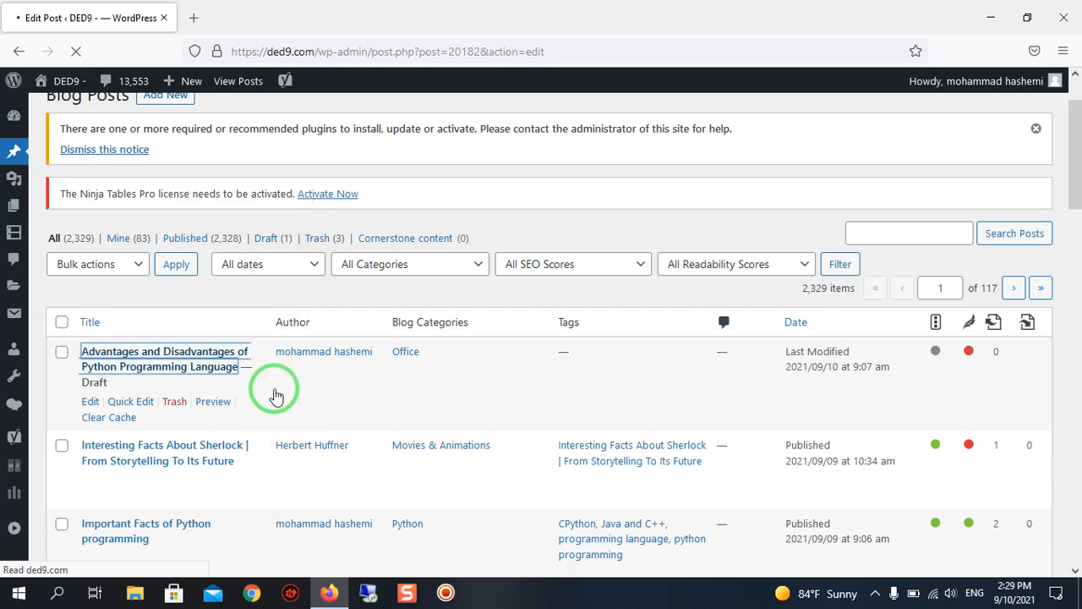
scroll(307, 328, down, 6)
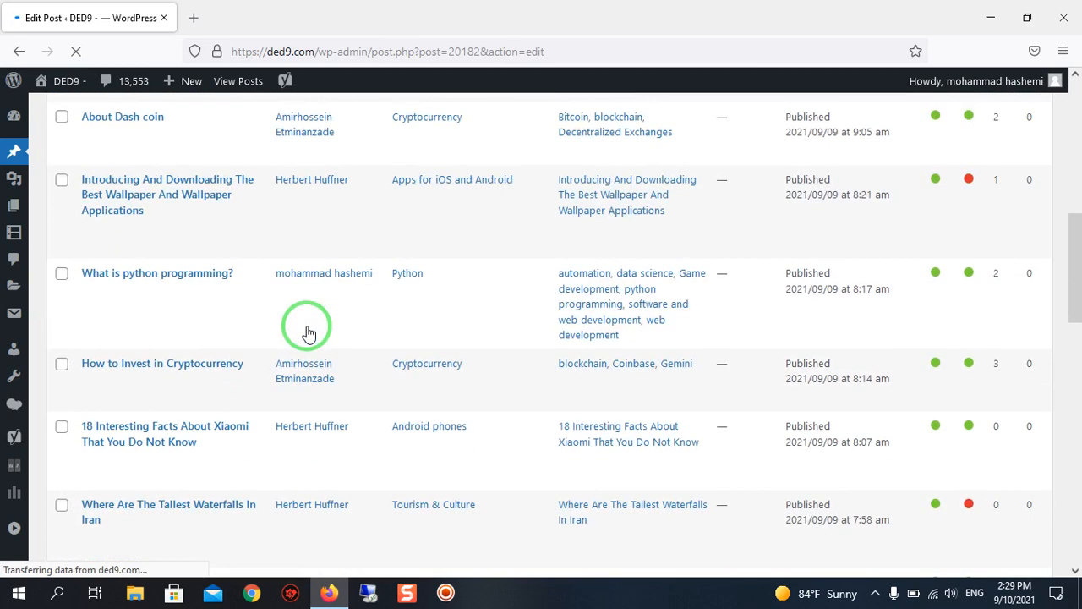
scroll(307, 329, up, 6)
scroll(311, 347, down, 2)
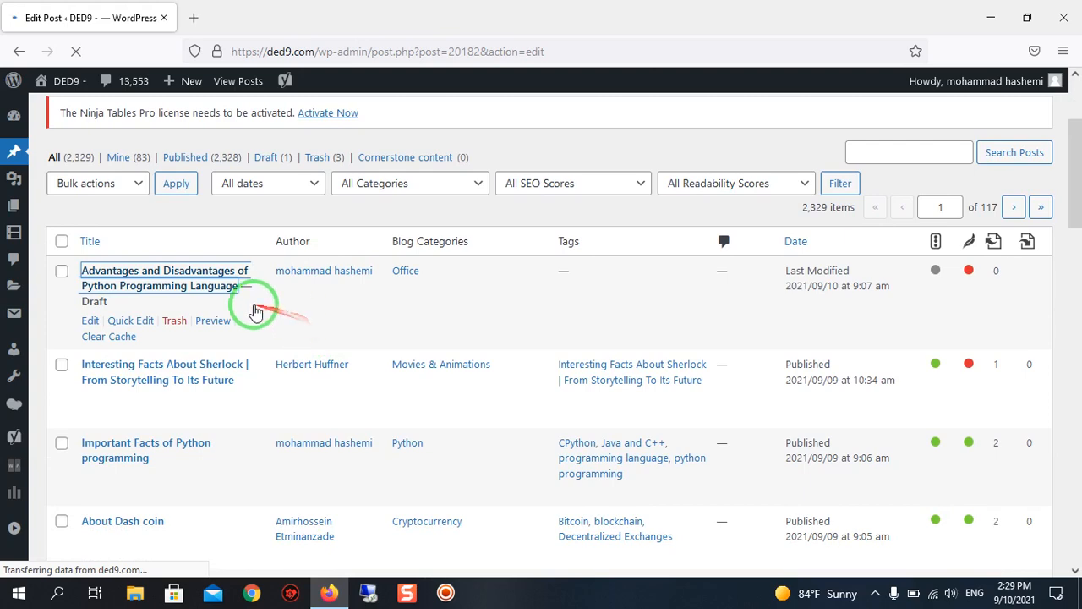
scroll(310, 295, down, 5)
scroll(310, 296, up, 4)
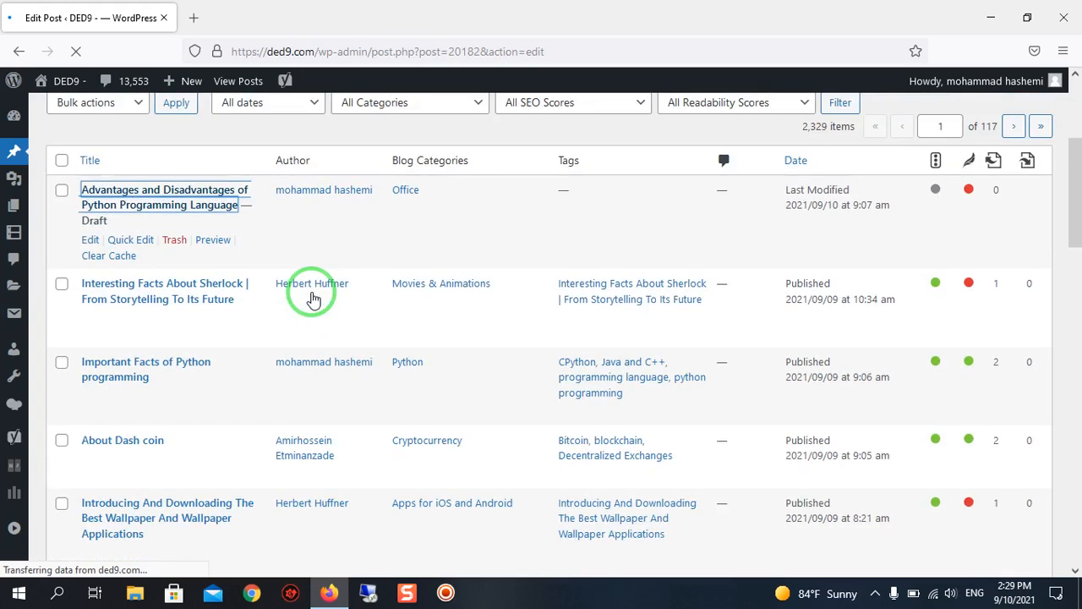
scroll(308, 292, up, 2)
scroll(297, 298, down, 5)
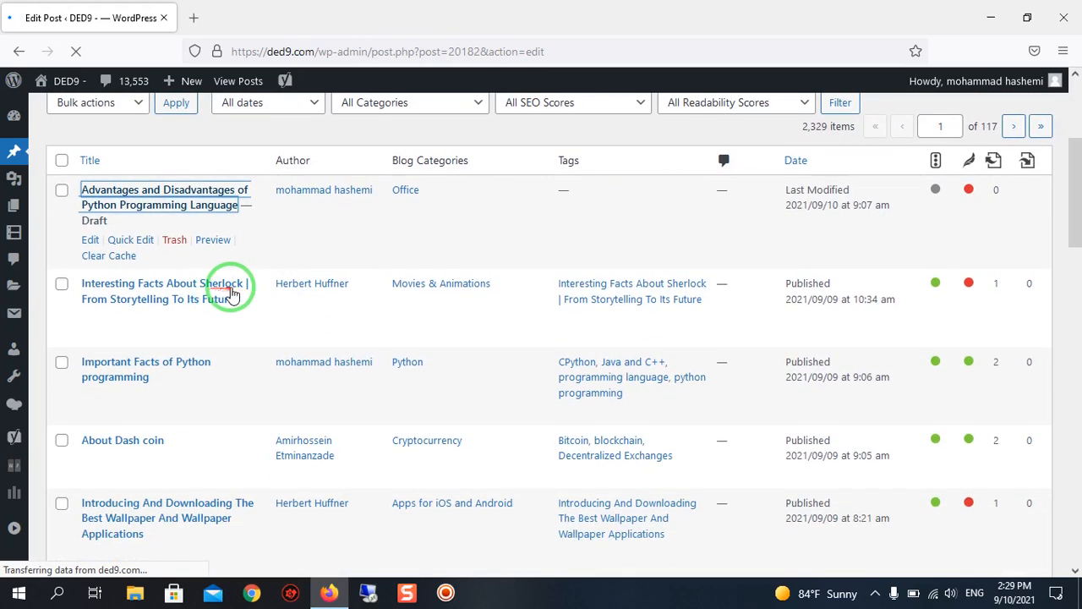
scroll(235, 293, up, 5)
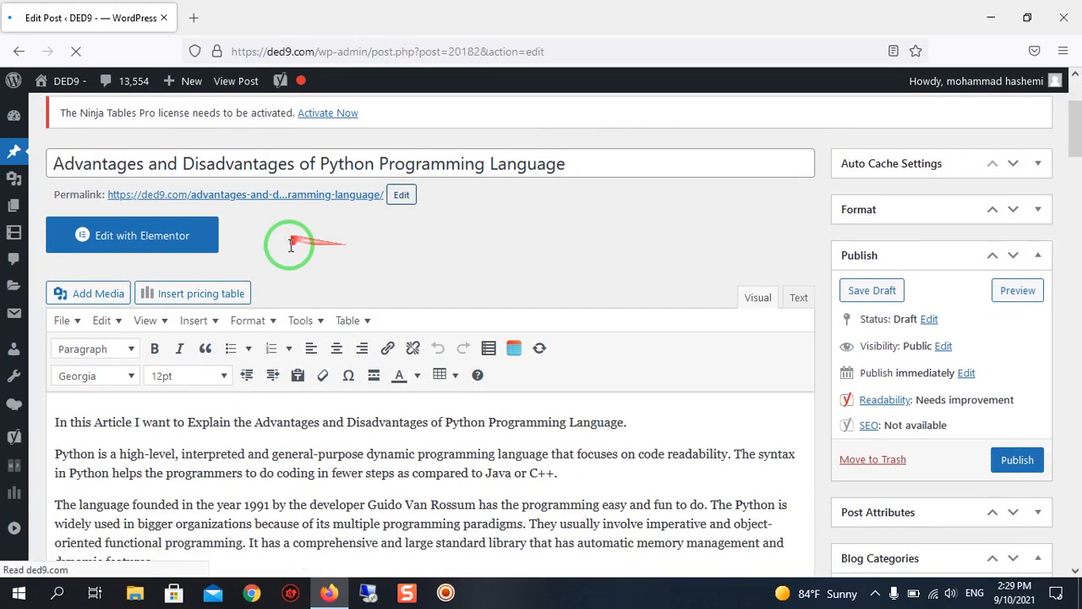
Examine the draft's title and the opening paragraphs of the article.
click(471, 157)
scroll(476, 167, down, 4)
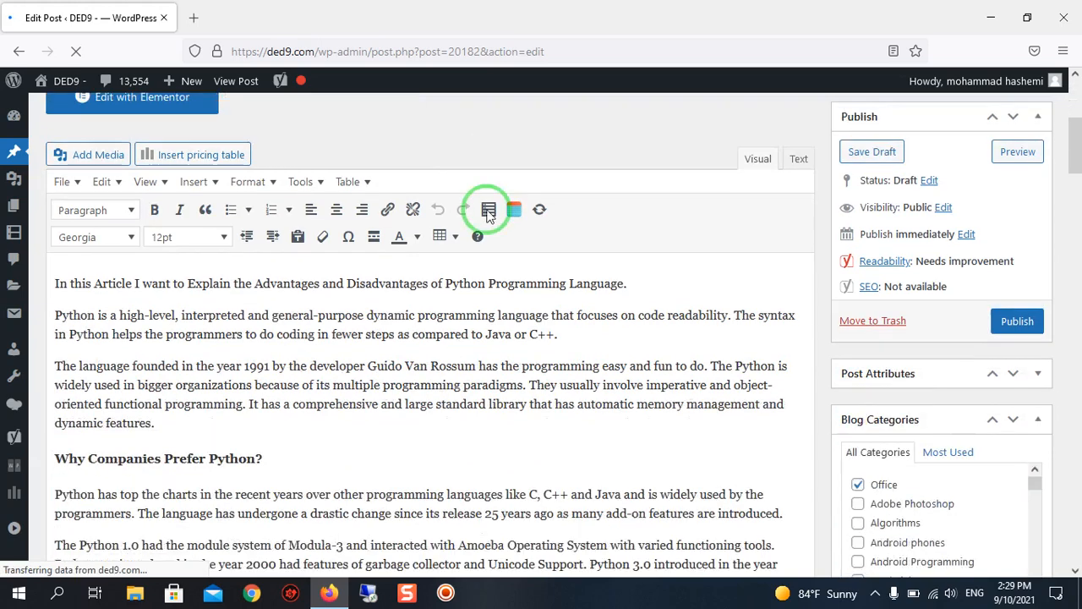
scroll(529, 364, up, 3)
scroll(502, 341, down, 2)
scroll(499, 337, up, 3)
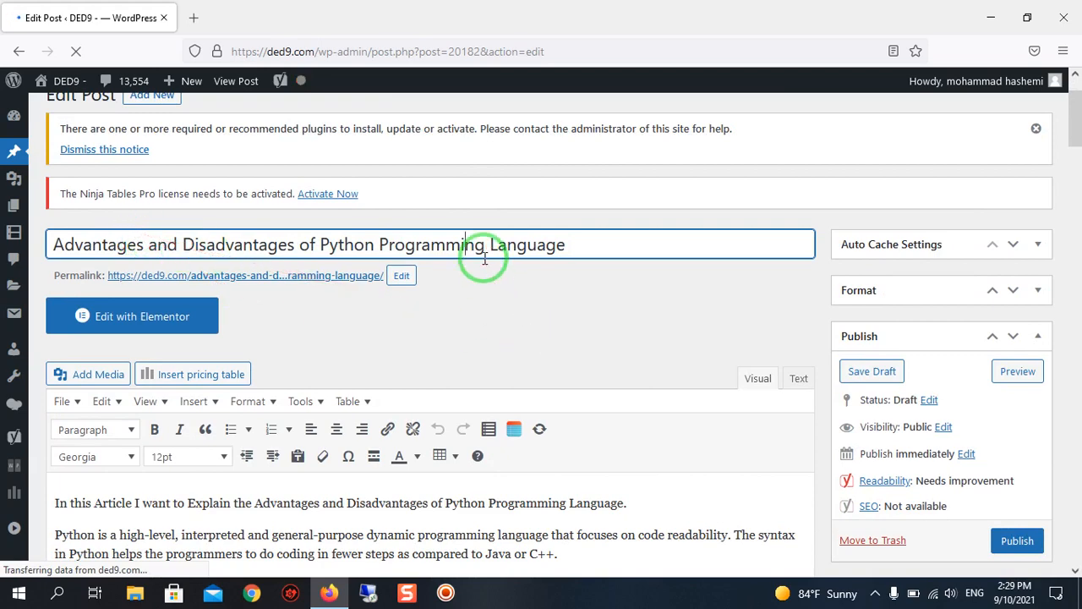
scroll(483, 258, down, 3)
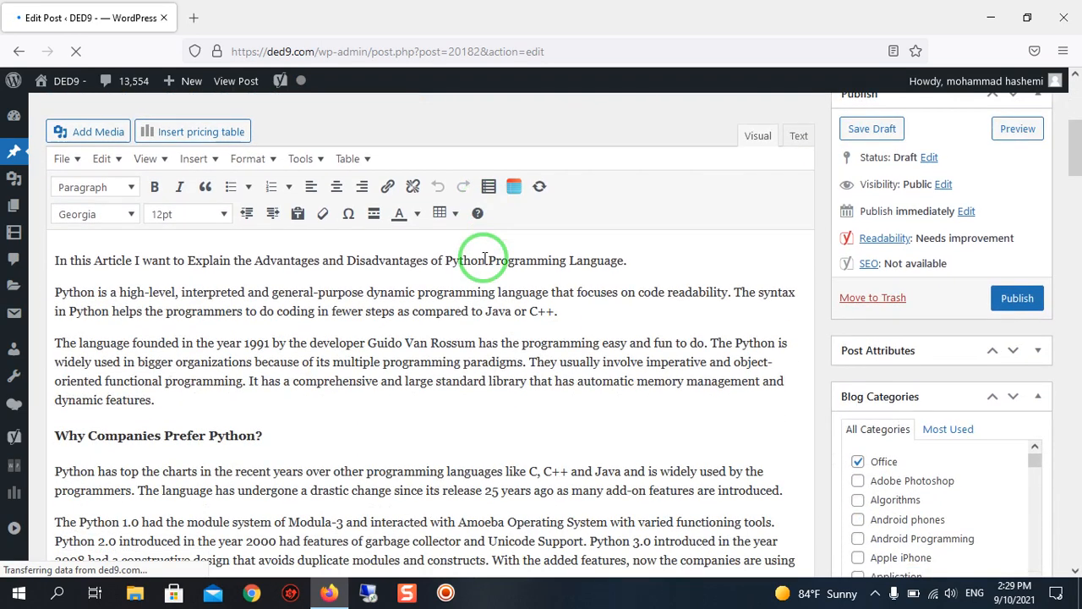
scroll(478, 262, down, 1)
scroll(478, 262, up, 2)
scroll(478, 268, down, 5)
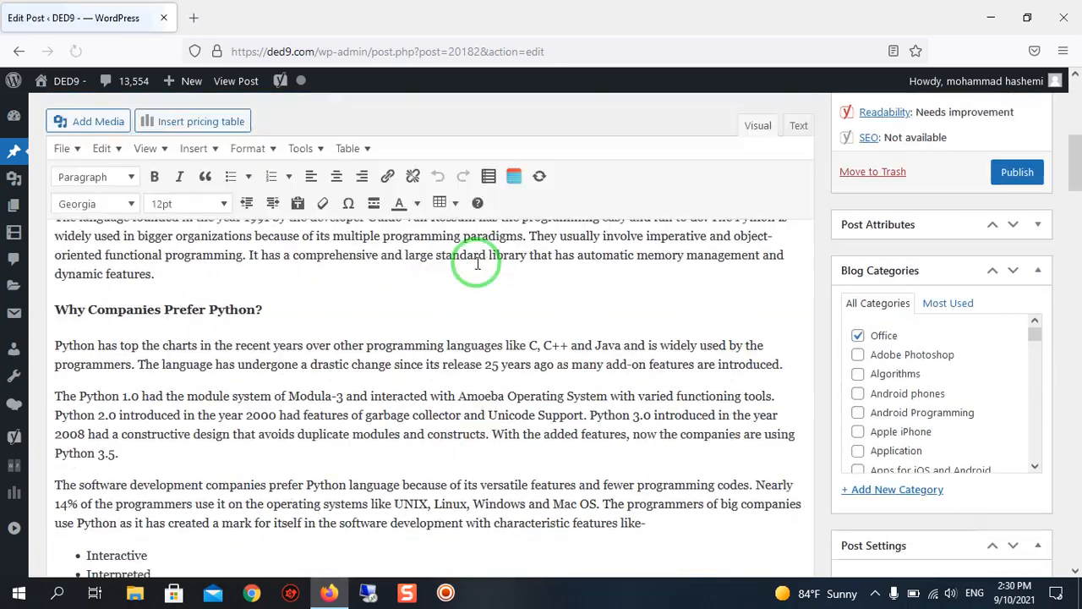
scroll(476, 262, up, 3)
scroll(478, 263, up, 3)
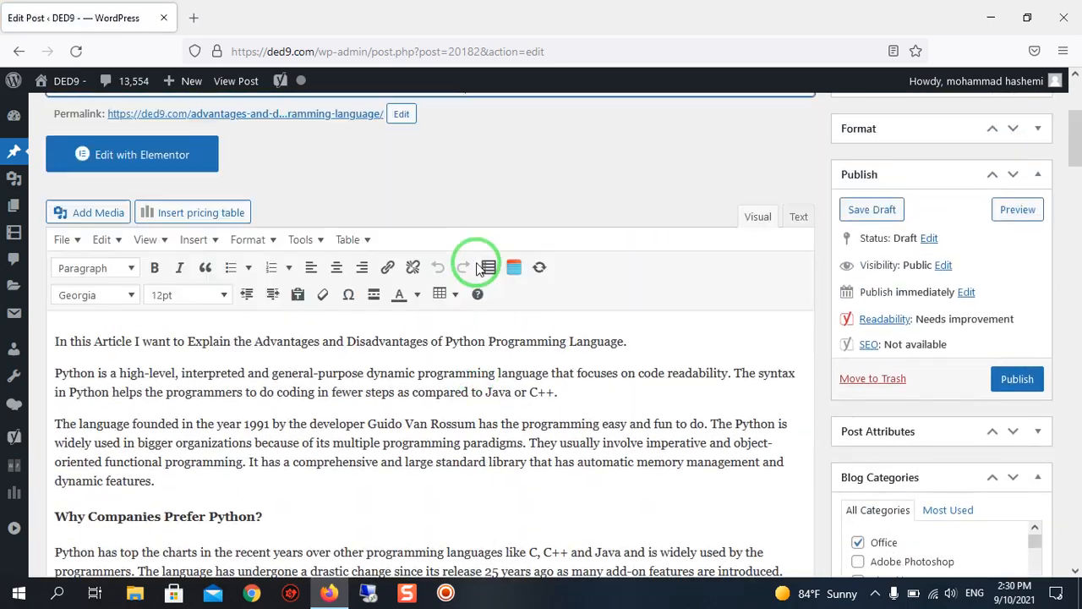
scroll(478, 263, down, 4)
scroll(478, 263, up, 5)
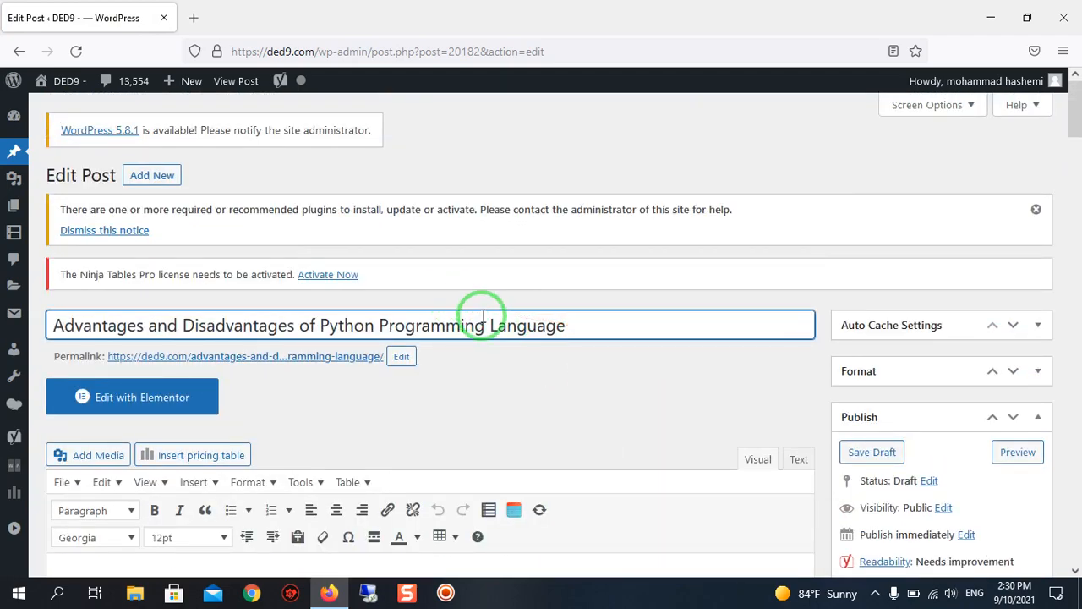
Read through the article body, from the Python features and advantages to the disadvantages and summary.
scroll(484, 317, down, 6)
scroll(518, 345, down, 4)
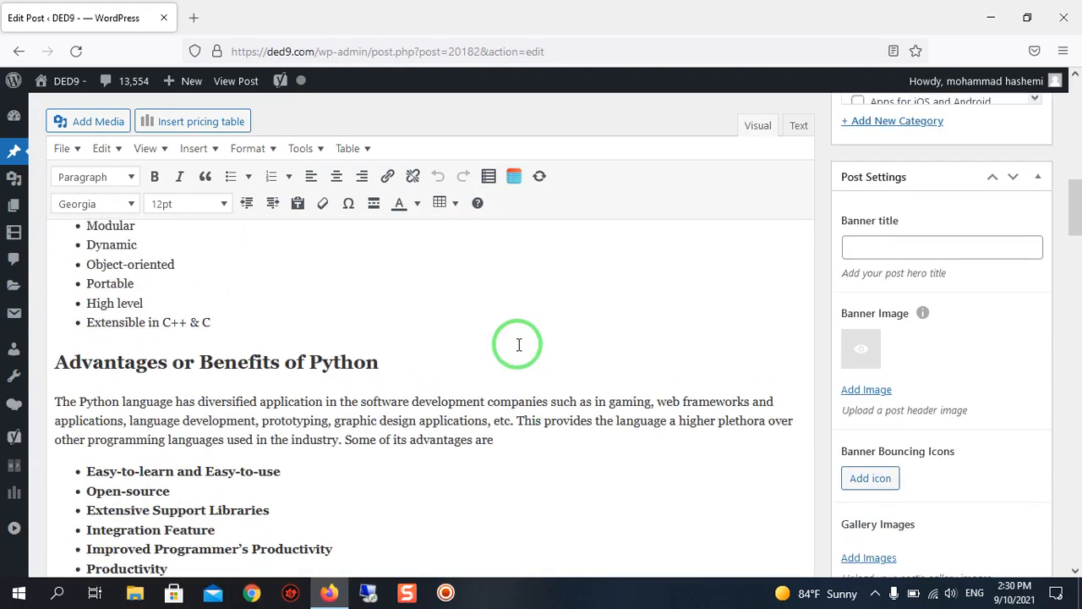
scroll(518, 345, up, 3)
scroll(519, 345, down, 2)
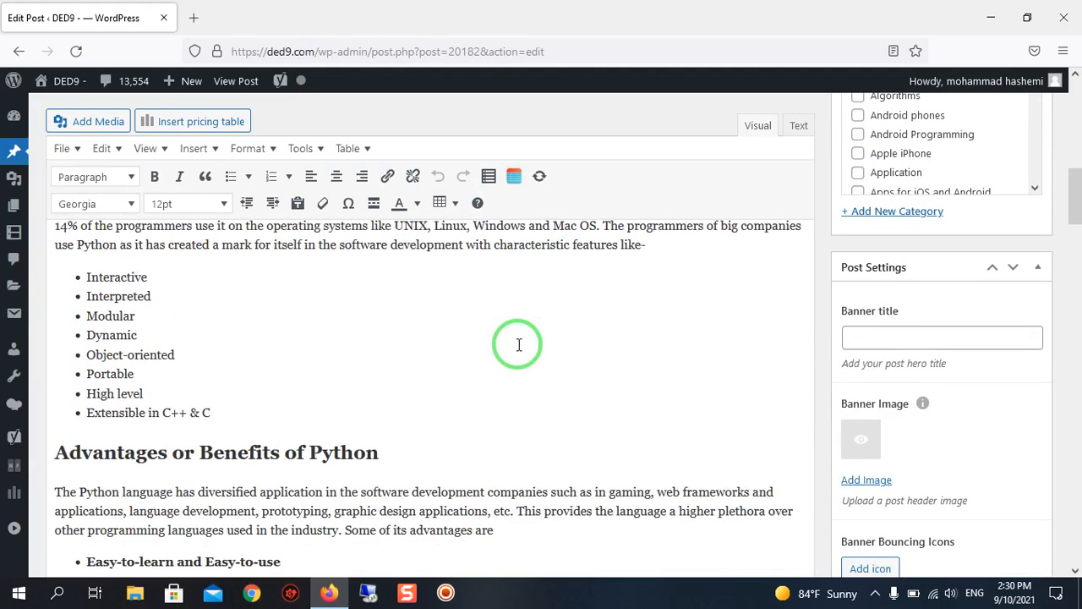
scroll(518, 345, up, 5)
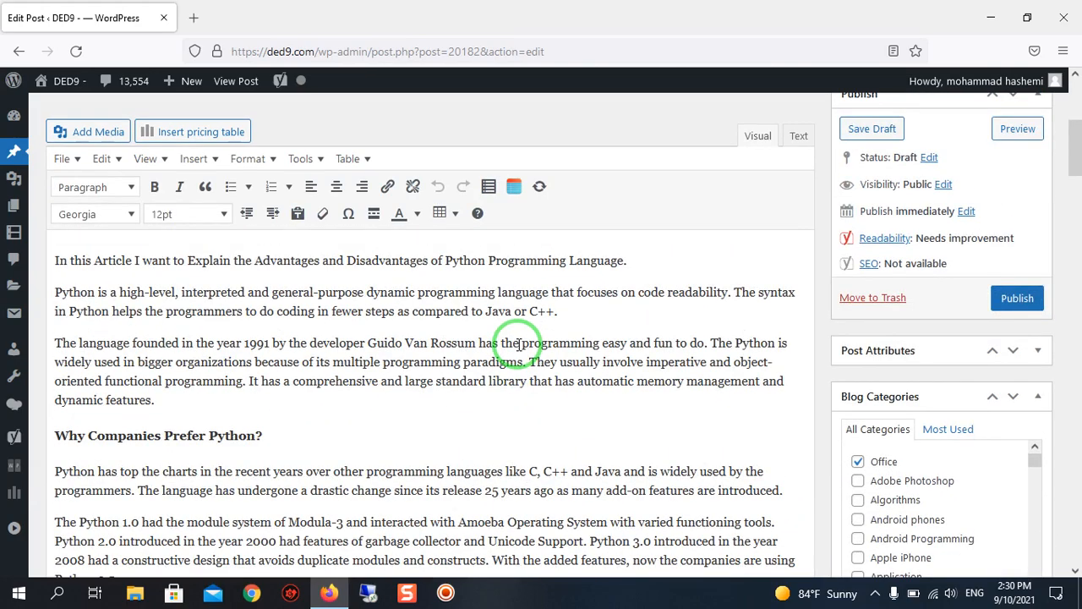
scroll(518, 345, down, 10)
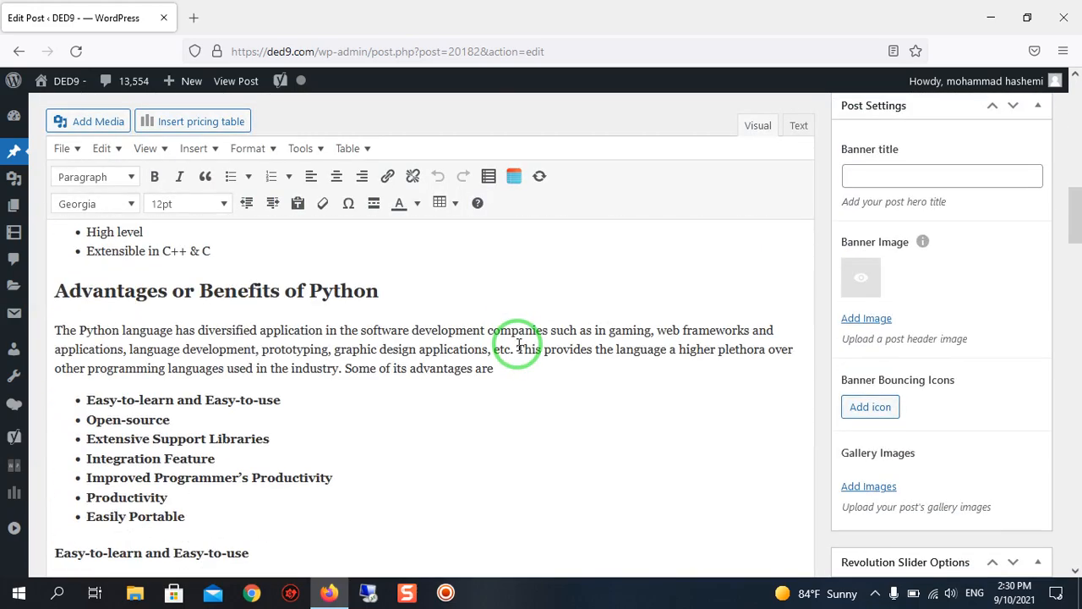
scroll(519, 345, up, 5)
scroll(519, 364, down, 3)
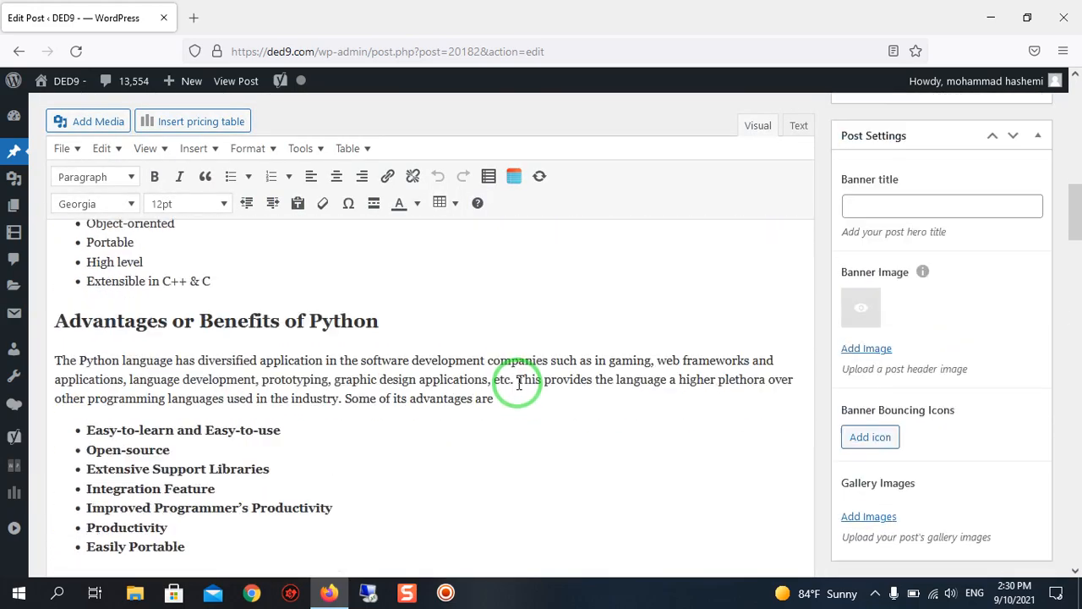
scroll(517, 423, down, 2)
scroll(279, 313, down, 3)
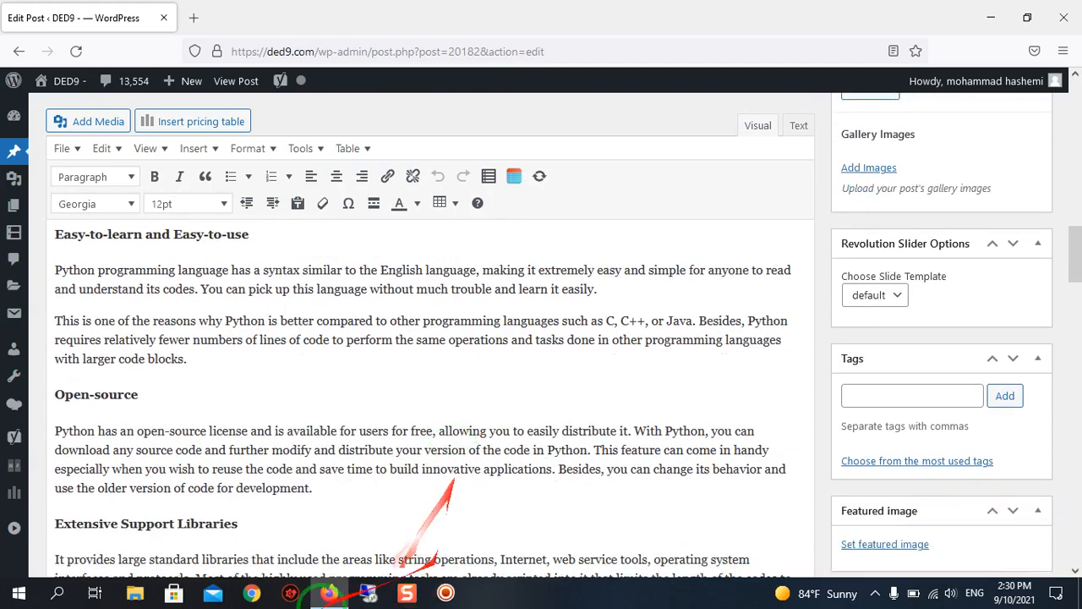
scroll(399, 353, down, 15)
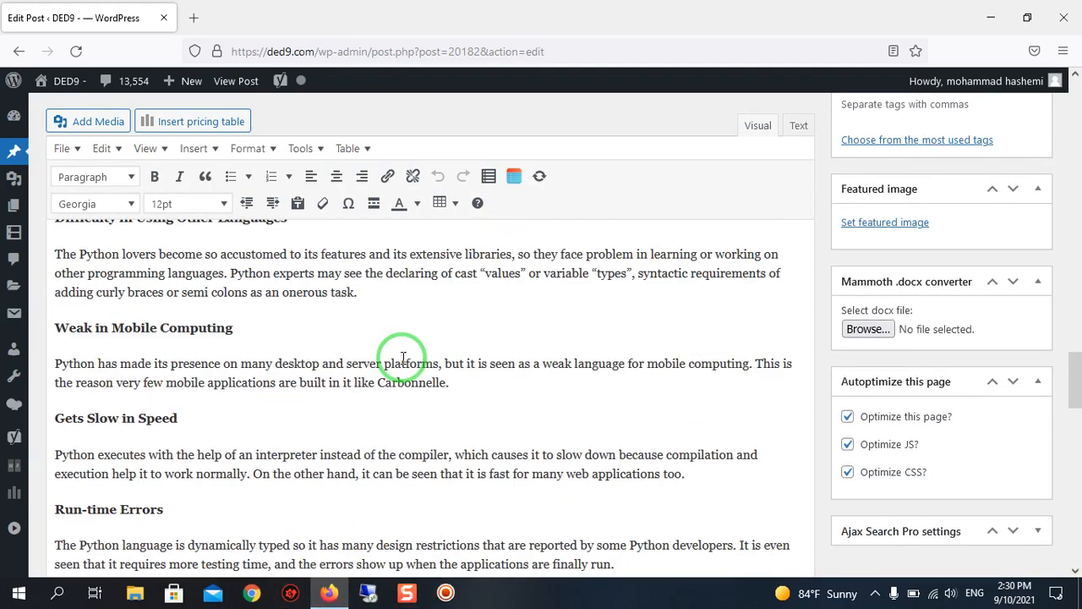
scroll(403, 359, down, 10)
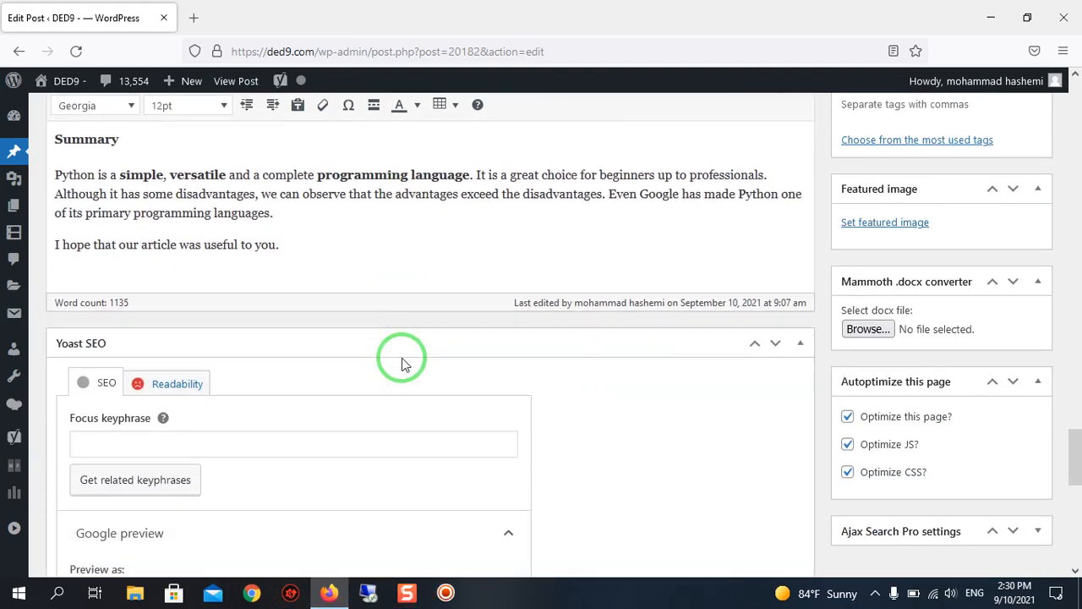
Examine the article's Summary section and the Yoast SEO box with its focus keyphrase and readability sections.
scroll(440, 360, up, 3)
scroll(508, 355, down, 4)
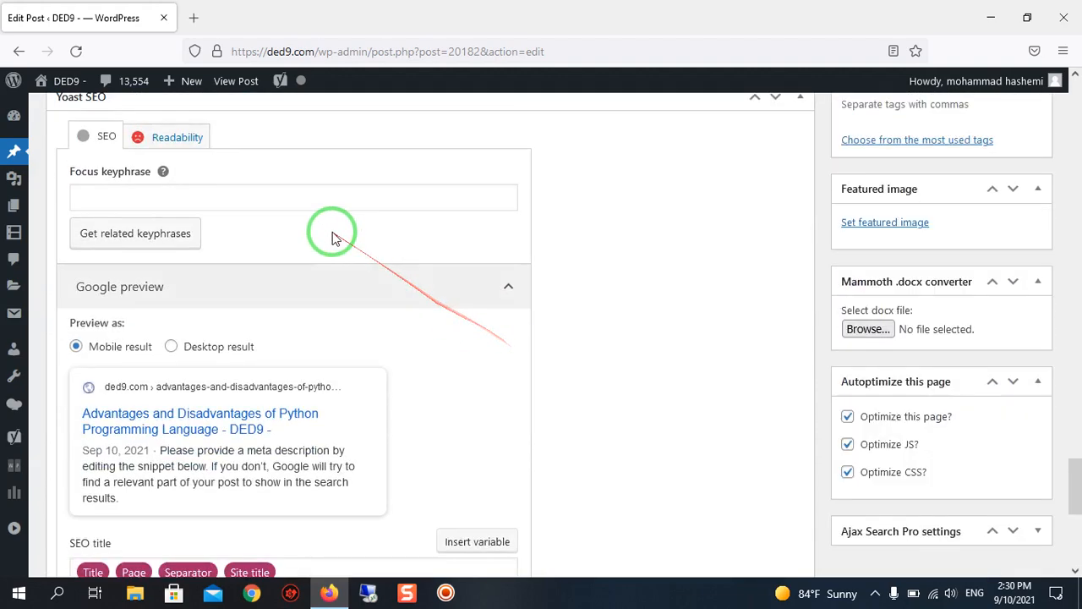
scroll(333, 234, up, 4)
scroll(302, 340, up, 2)
scroll(137, 377, down, 1)
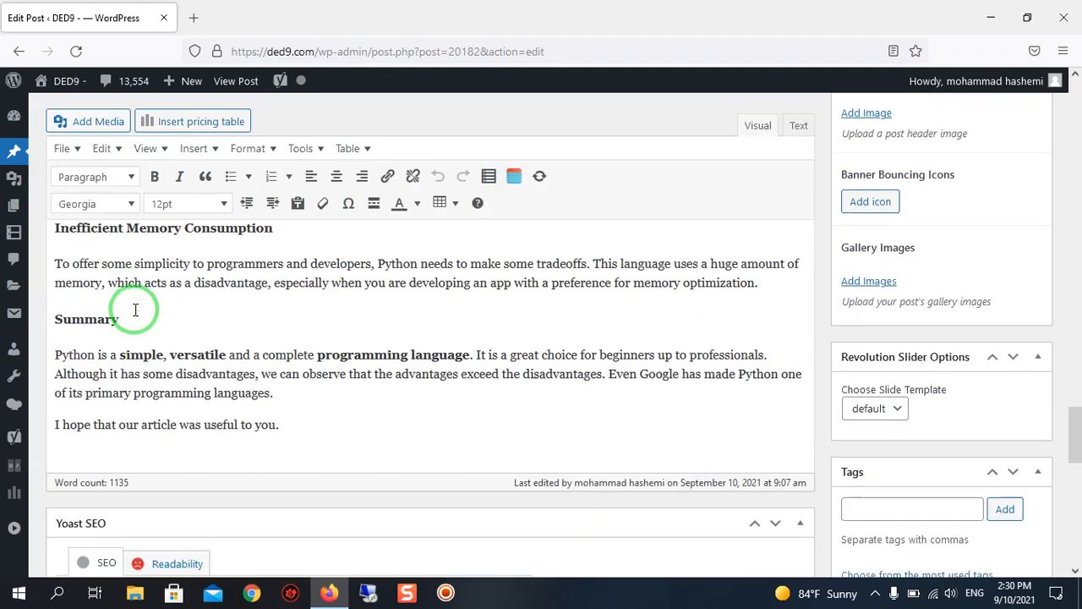
scroll(220, 298, down, 2)
scroll(231, 296, up, 2)
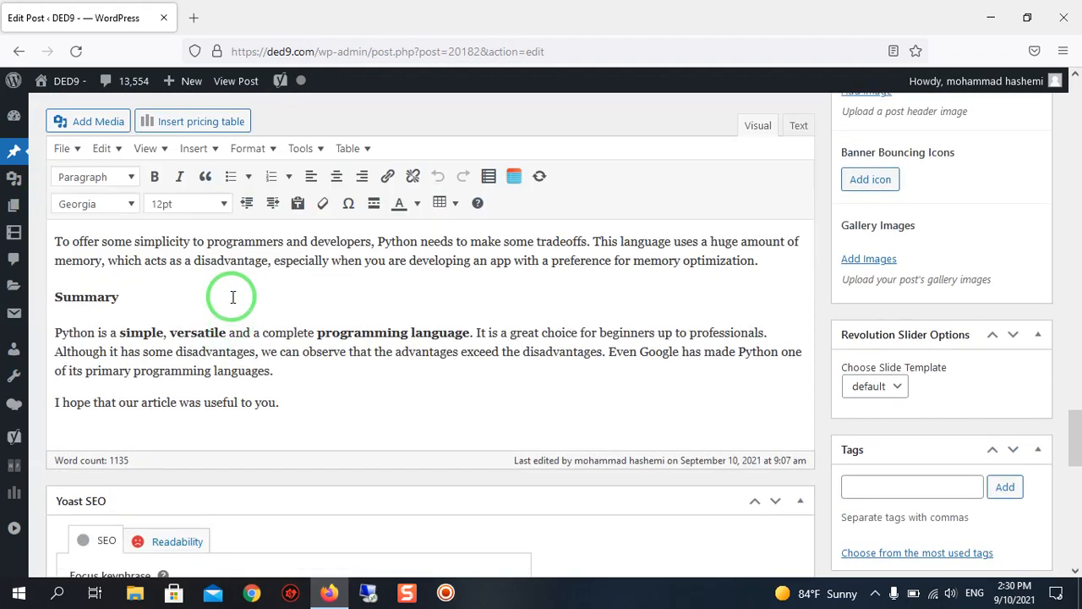
scroll(233, 297, up, 1)
scroll(232, 297, down, 1)
scroll(233, 297, up, 1)
scroll(255, 304, down, 5)
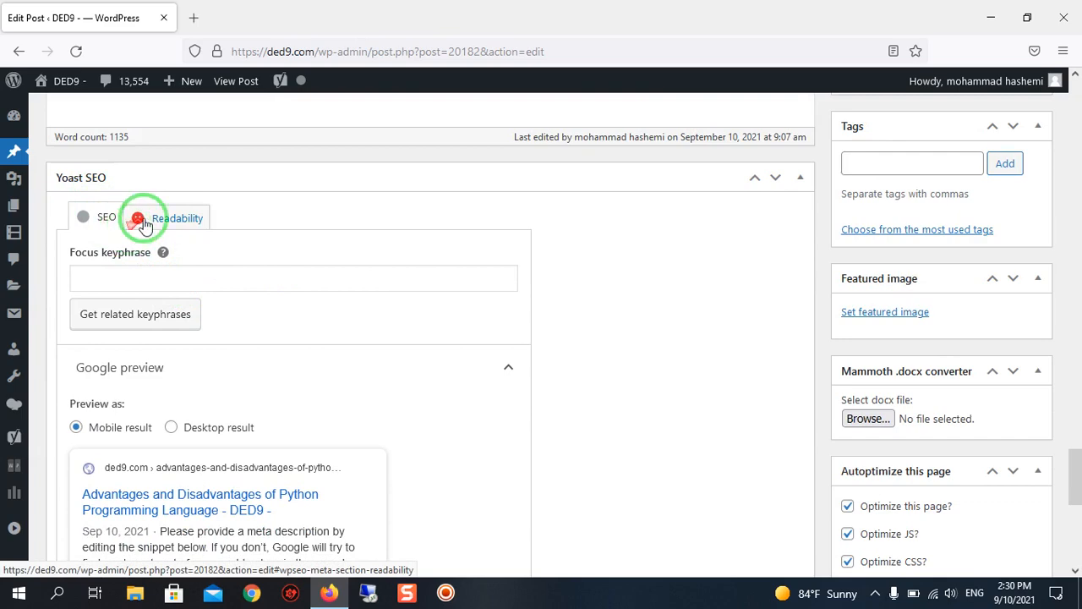
scroll(283, 264, up, 3)
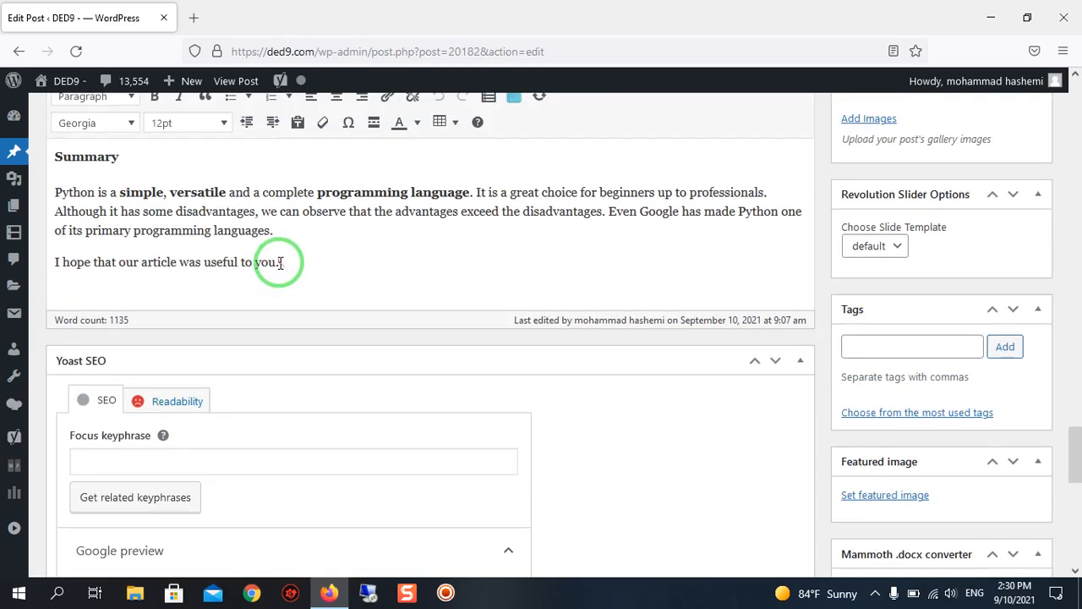
scroll(279, 263, up, 1)
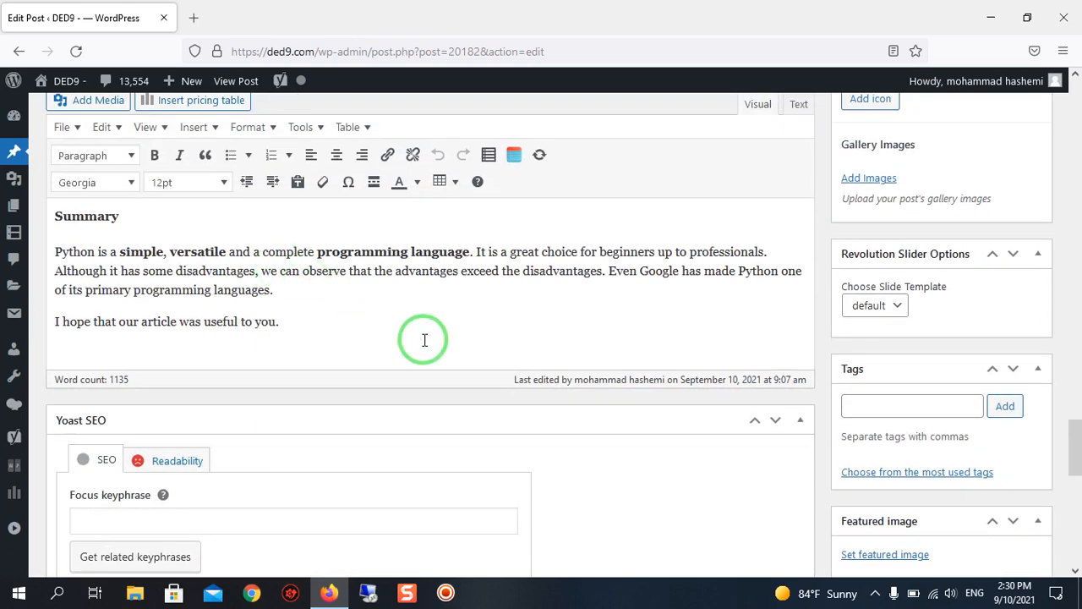
scroll(424, 339, down, 3)
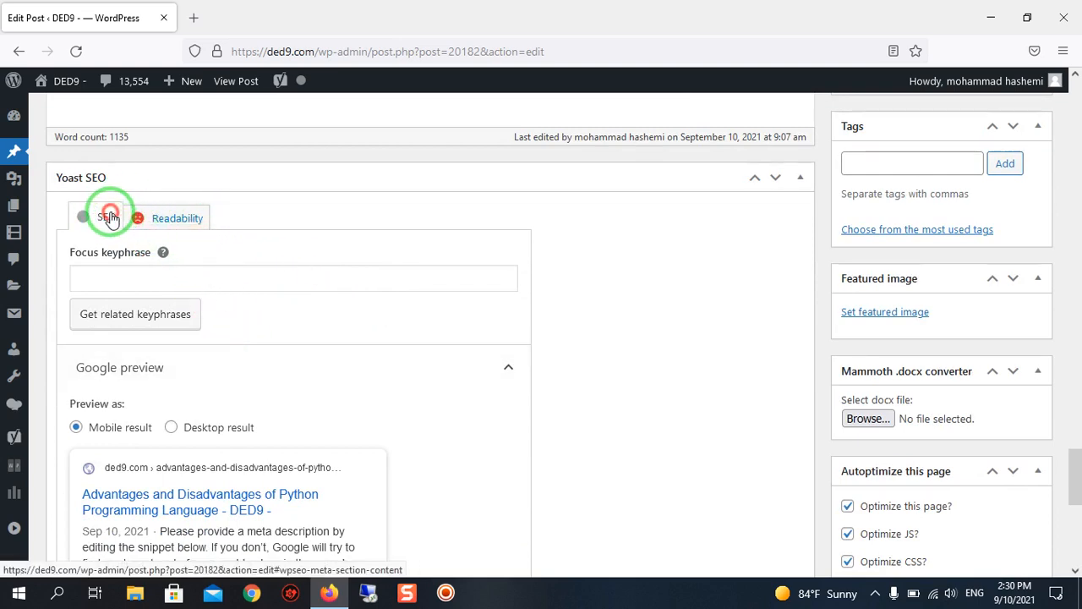
Show the Yoast SEO readability analysis and examine its problems, improvements and good results.
click(193, 213)
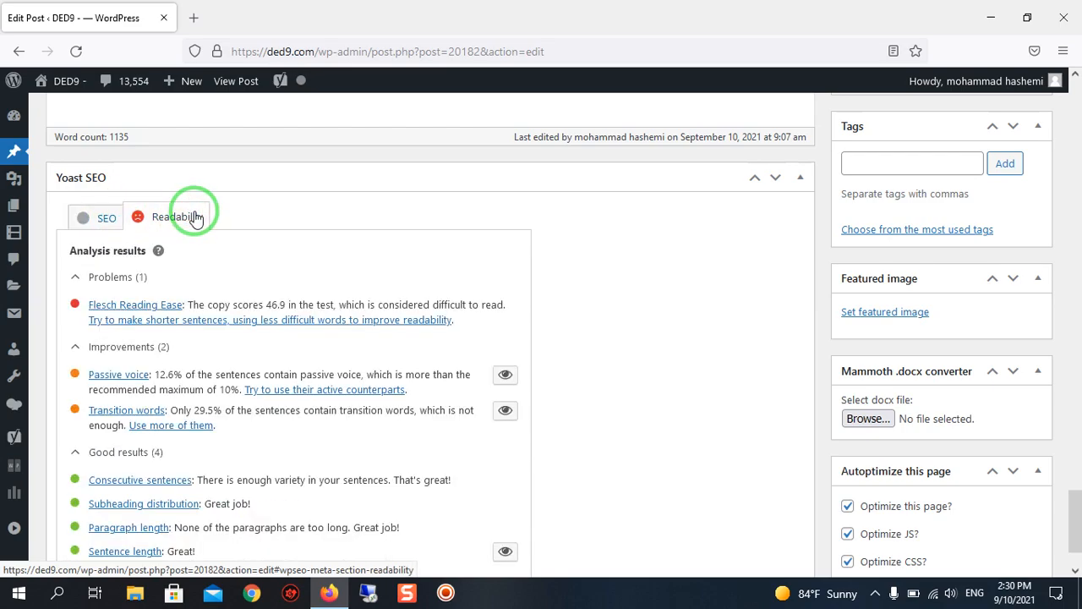
scroll(341, 242, up, 4)
scroll(341, 243, down, 4)
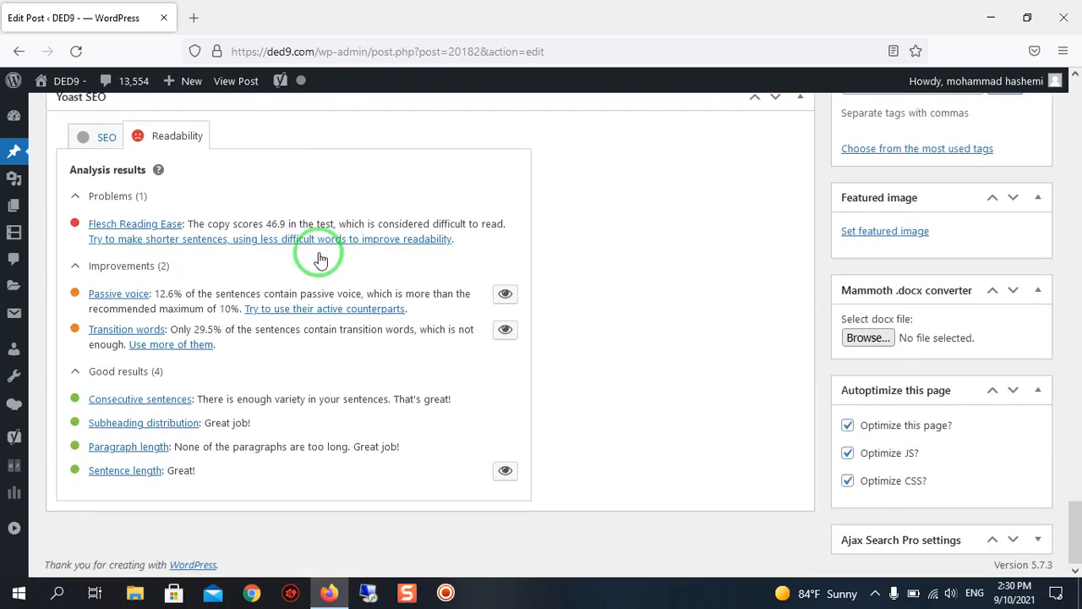
scroll(298, 247, down, 1)
scroll(138, 129, up, 1)
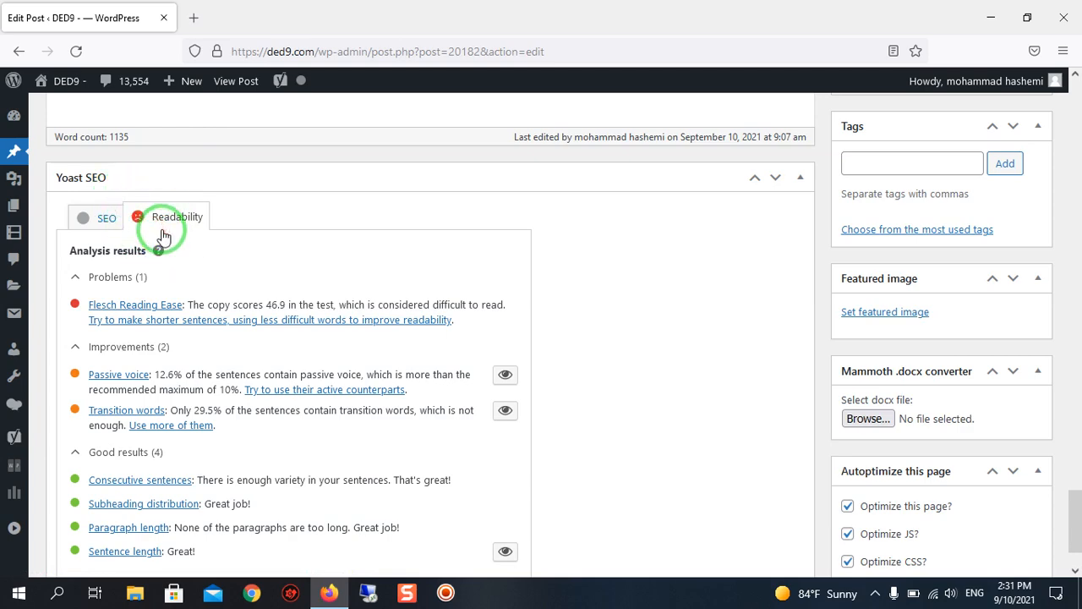
scroll(163, 237, up, 2)
scroll(190, 245, down, 2)
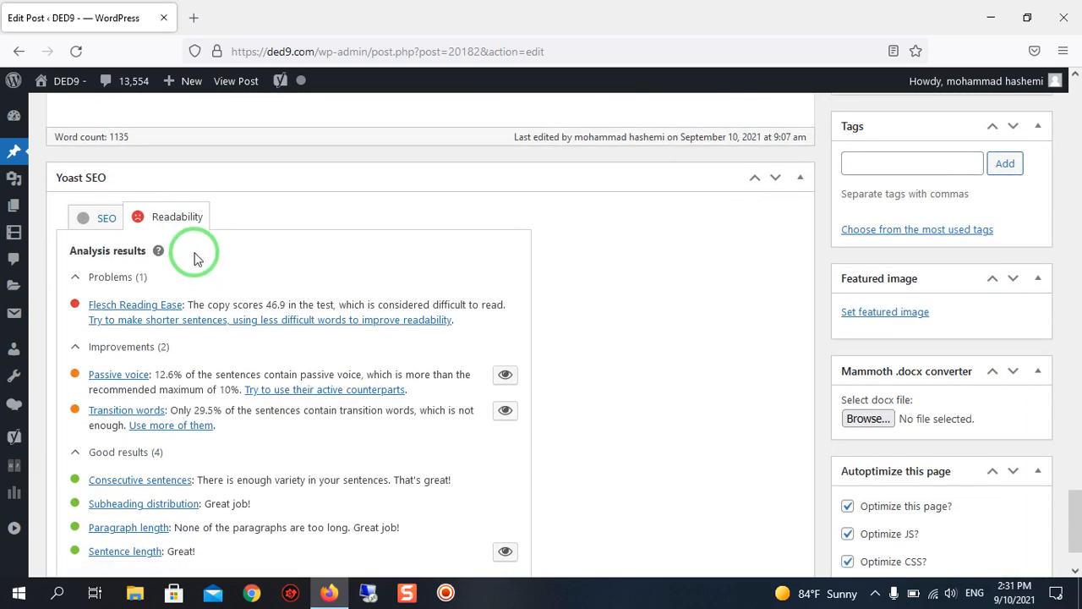
scroll(194, 254, up, 2)
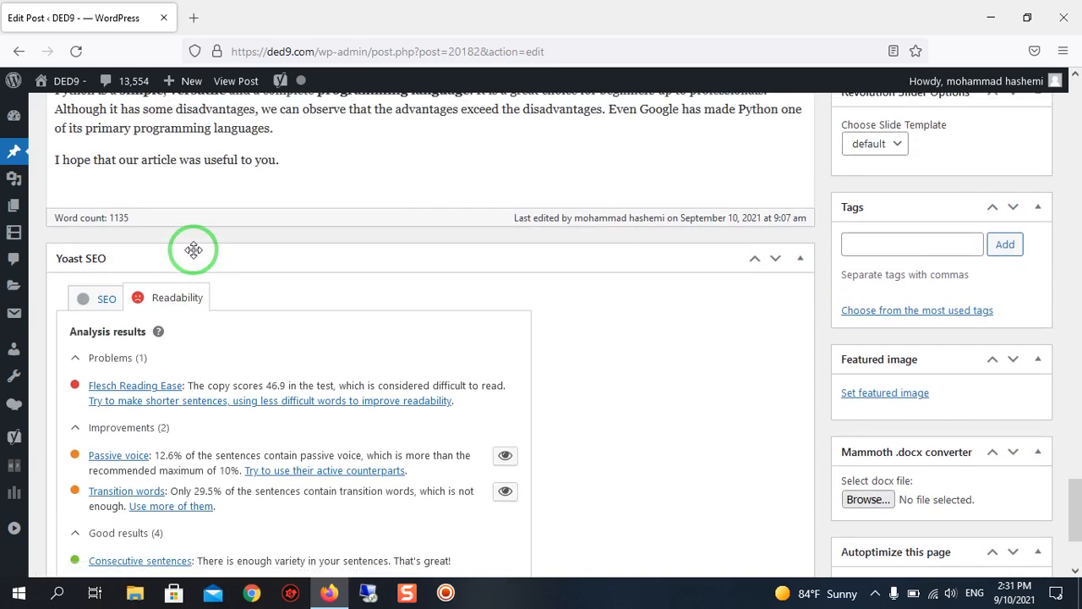
scroll(193, 249, down, 2)
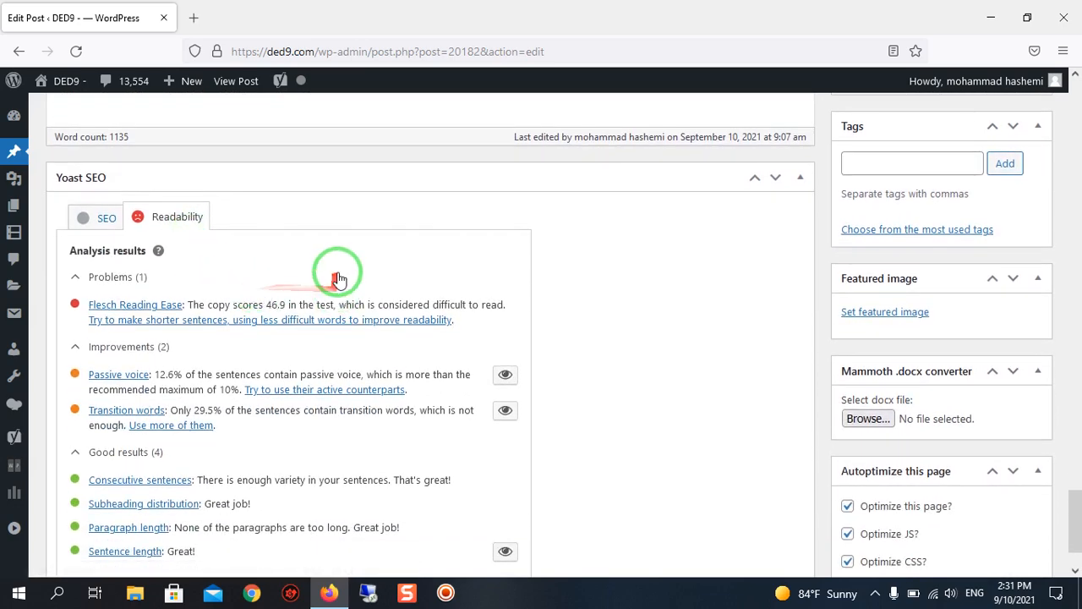
scroll(376, 278, down, 2)
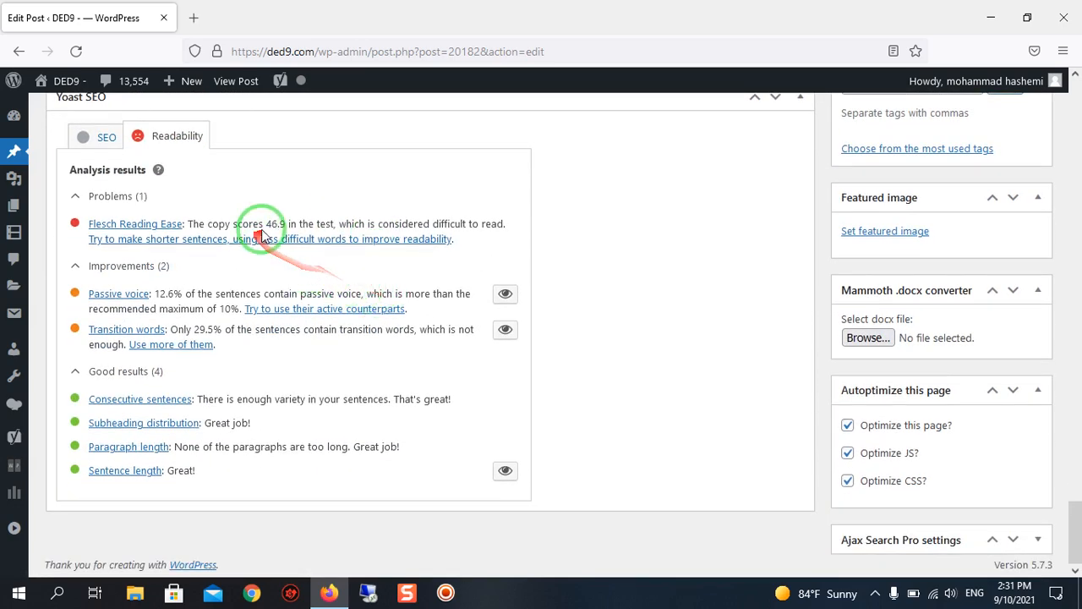
scroll(261, 233, up, 3)
scroll(263, 227, down, 3)
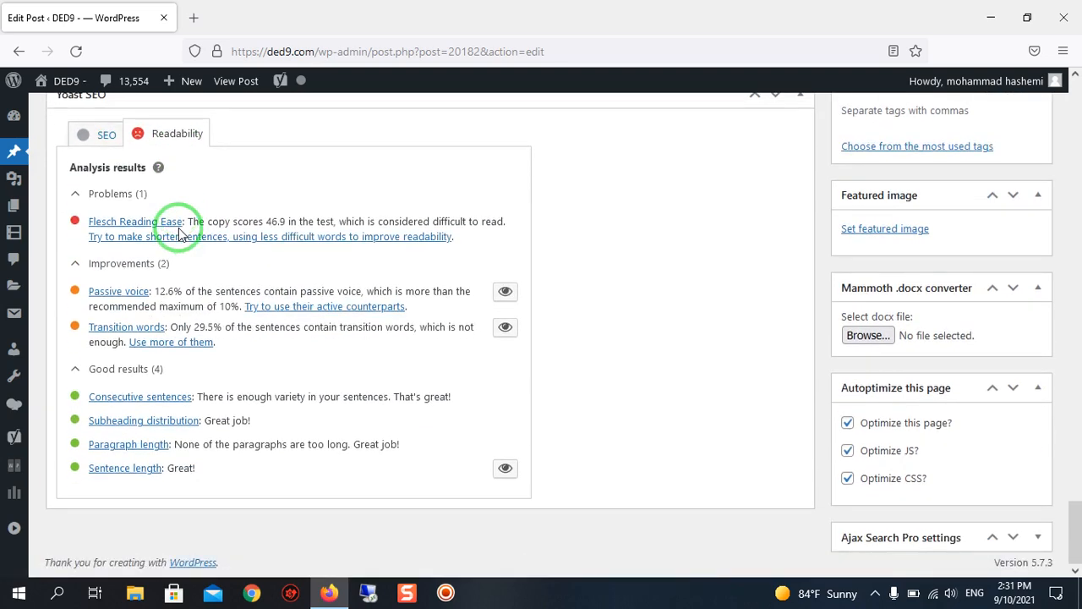
Examine the Flesch Reading Ease problem and its advice on shorter sentences and less difficult words.
scroll(179, 235, up, 3)
scroll(251, 252, down, 2)
scroll(269, 246, up, 1)
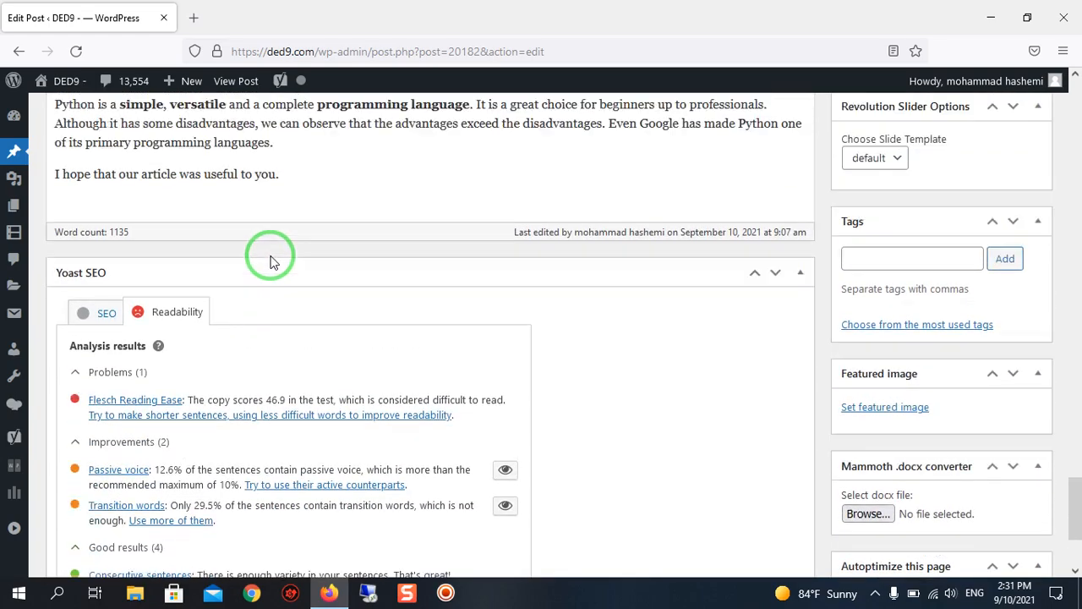
scroll(269, 258, up, 3)
scroll(269, 254, down, 2)
scroll(356, 315, down, 2)
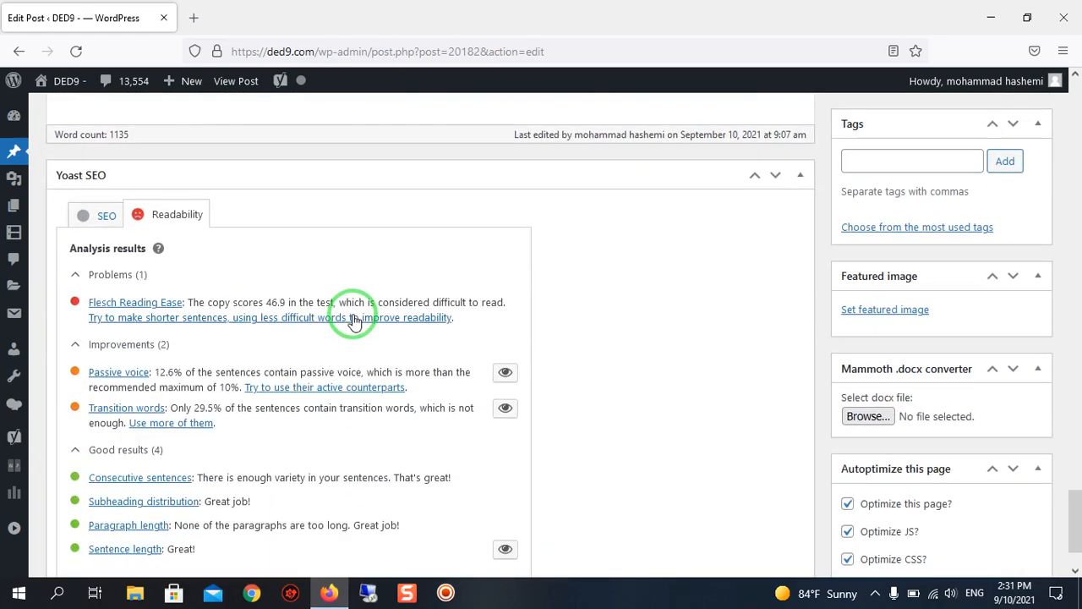
scroll(310, 314, up, 2)
scroll(310, 314, down, 2)
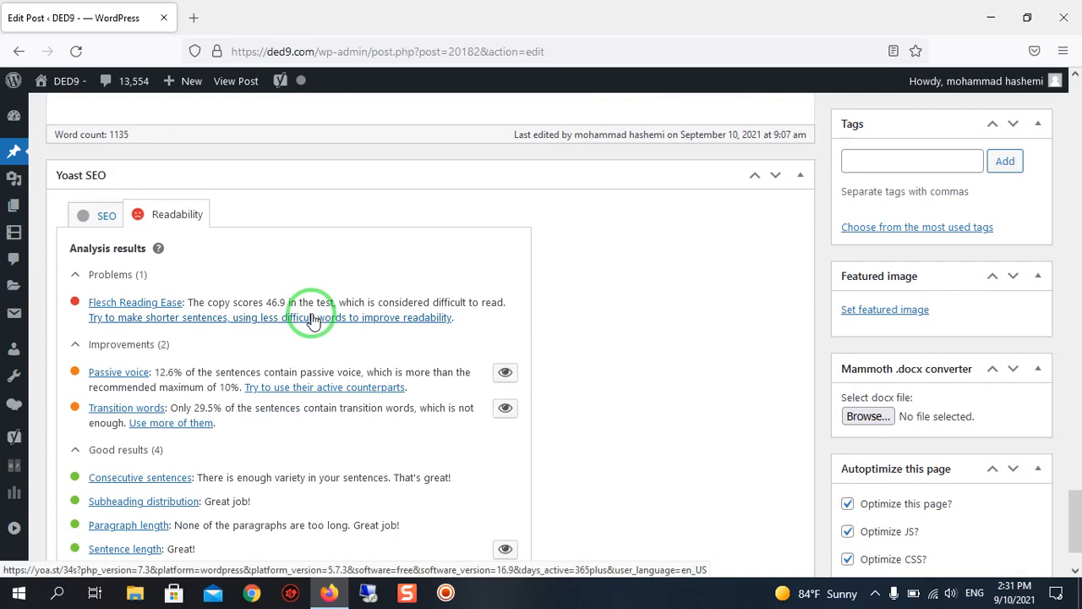
scroll(310, 319, up, 2)
scroll(311, 319, down, 2)
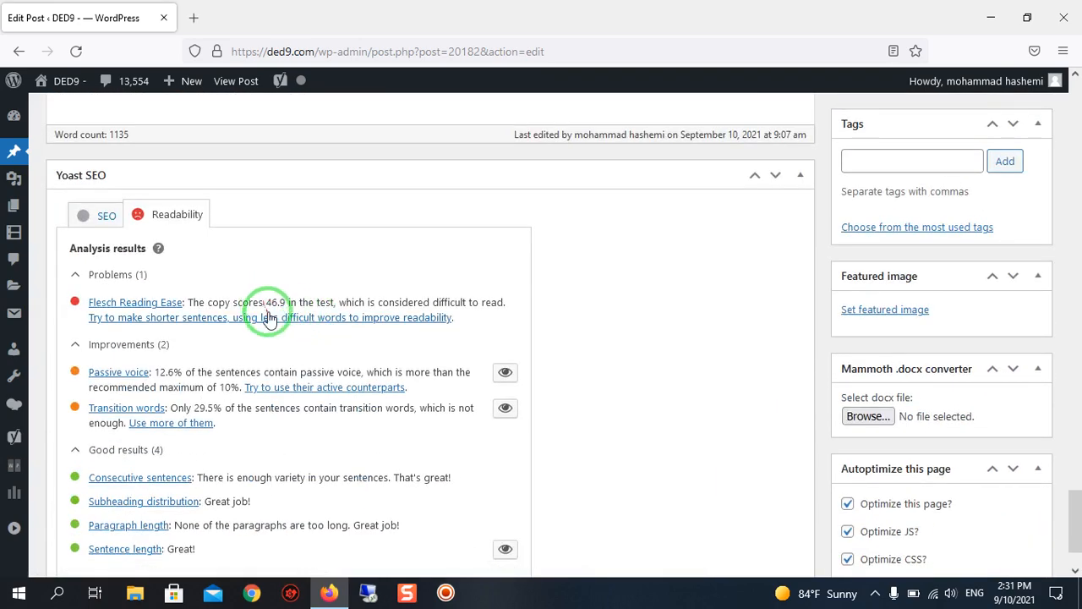
scroll(282, 330, up, 2)
scroll(283, 329, down, 3)
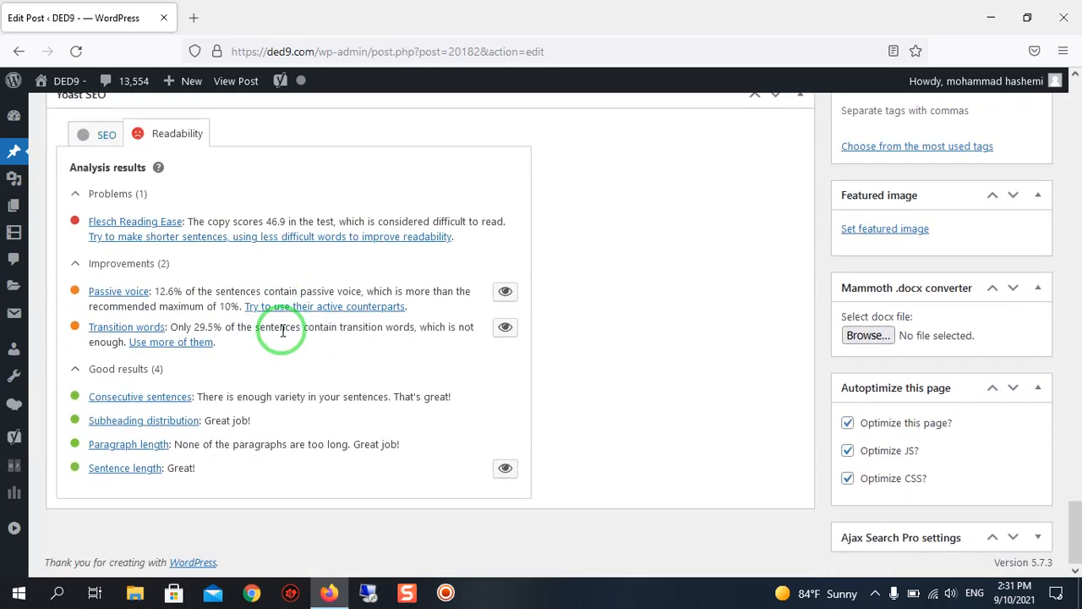
scroll(417, 389, up, 4)
scroll(425, 387, down, 2)
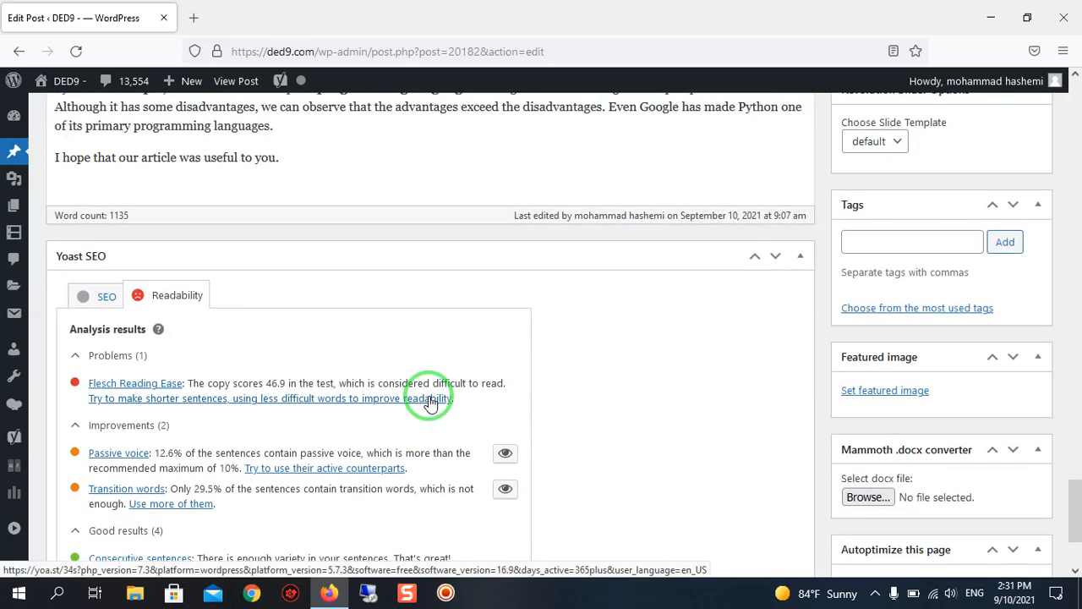
Check the sentences in the article's Summary and advantages sections against the readability advice.
scroll(429, 401, up, 2)
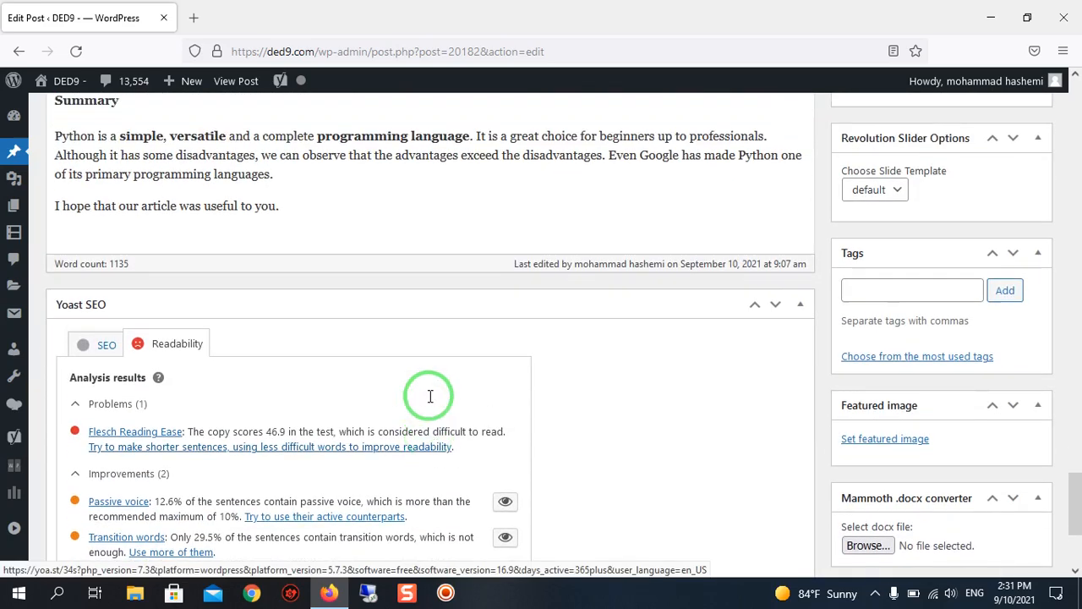
scroll(429, 401, up, 2)
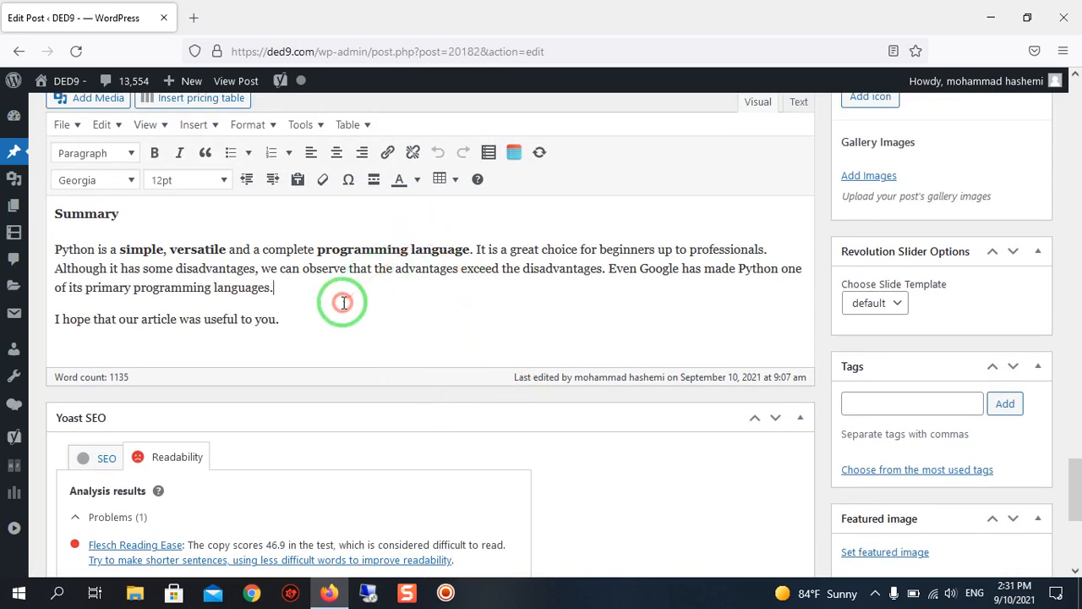
scroll(341, 302, down, 1)
scroll(341, 303, down, 2)
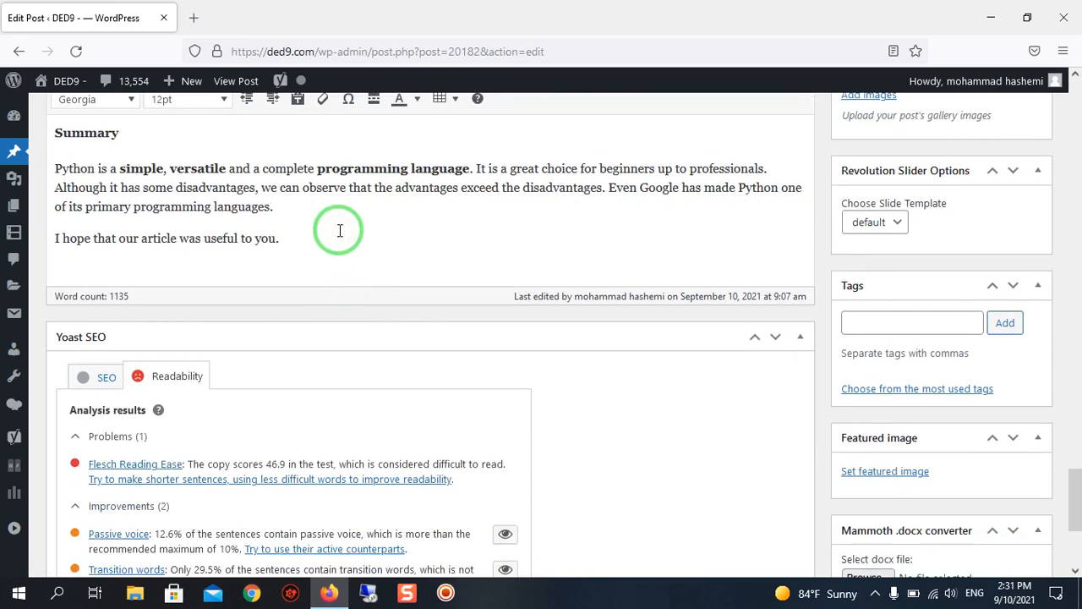
scroll(339, 230, down, 4)
scroll(341, 242, up, 8)
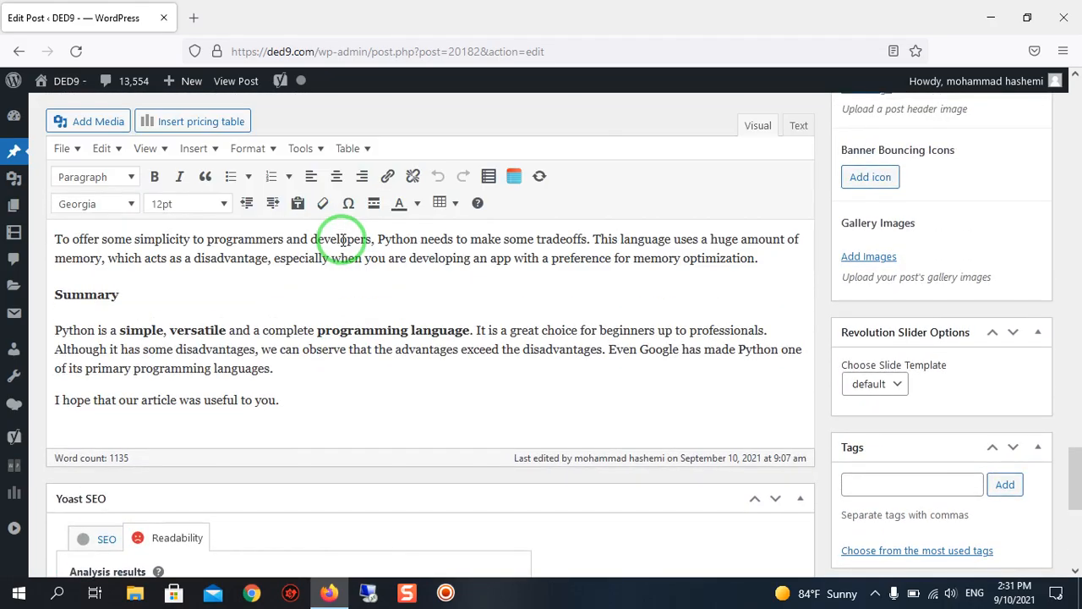
scroll(343, 239, up, 15)
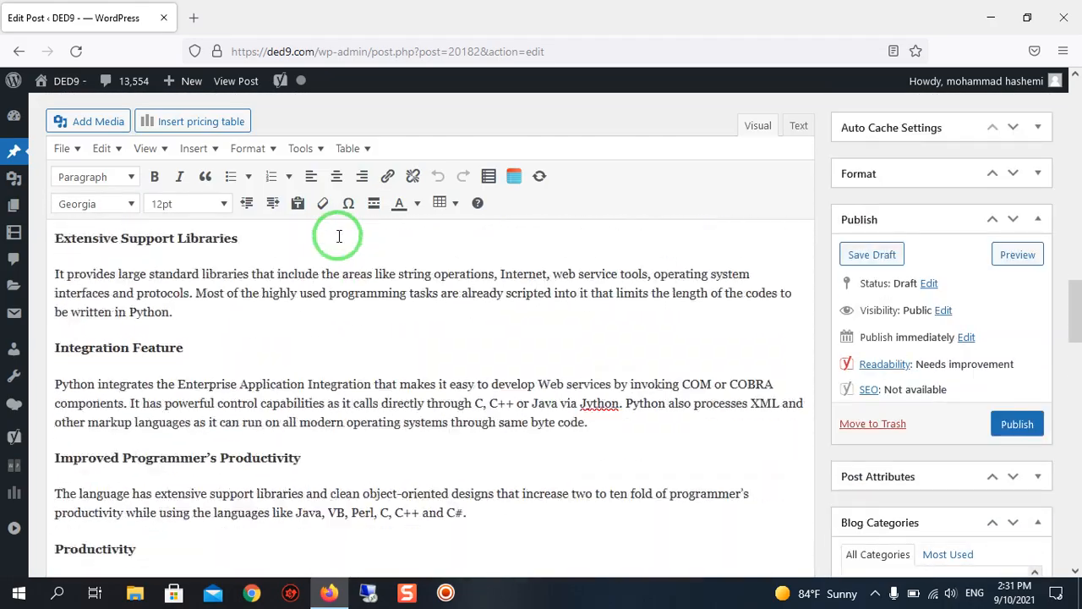
scroll(339, 236, down, 20)
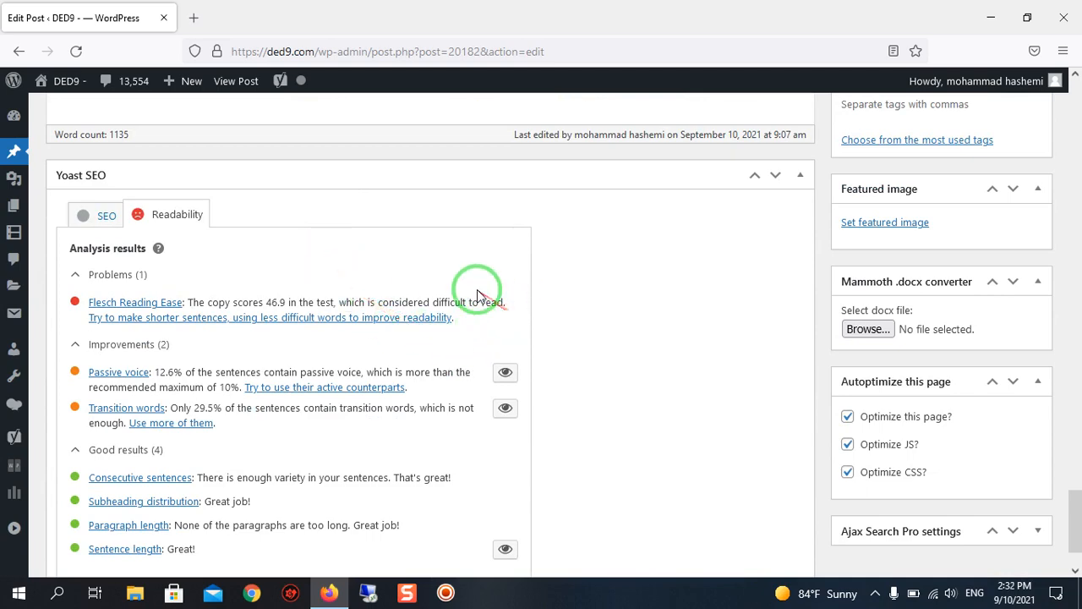
Highlight the sentences flagged by the Passive voice readability result in the article text.
scroll(495, 338, down, 1)
scroll(499, 344, up, 1)
scroll(499, 344, down, 2)
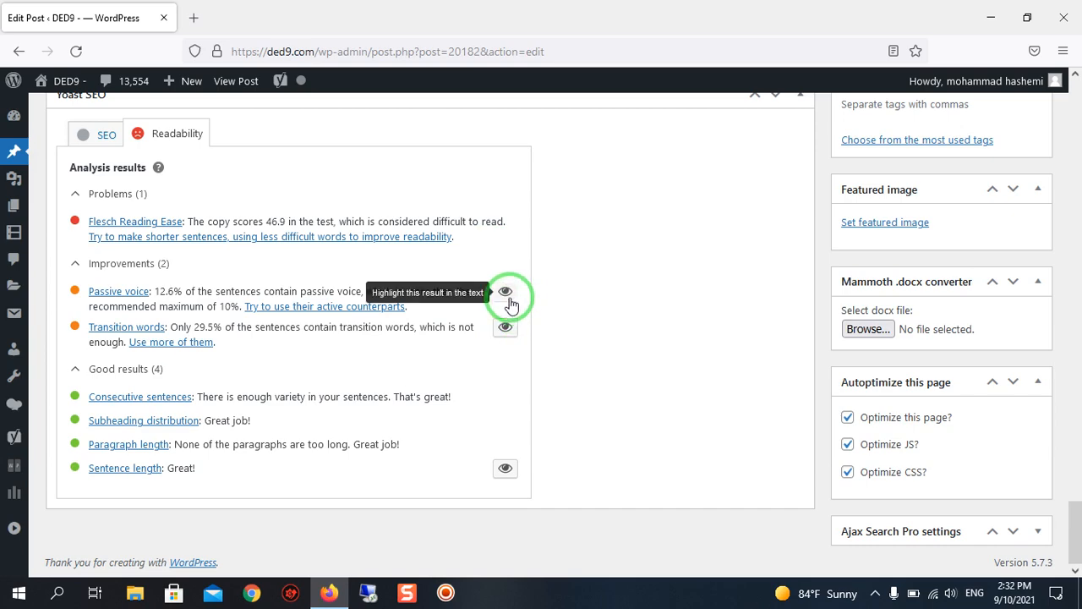
scroll(505, 294, up, 3)
scroll(505, 293, down, 3)
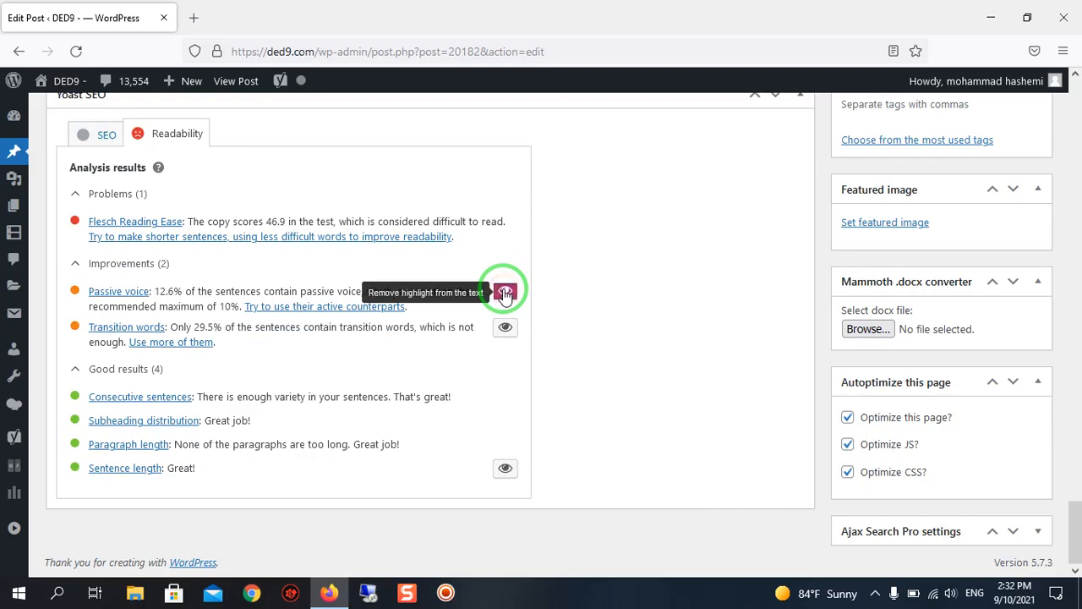
Review the highlighted passive voice sentences from the article's introduction through the advantages sections to the end.
scroll(505, 294, up, 12)
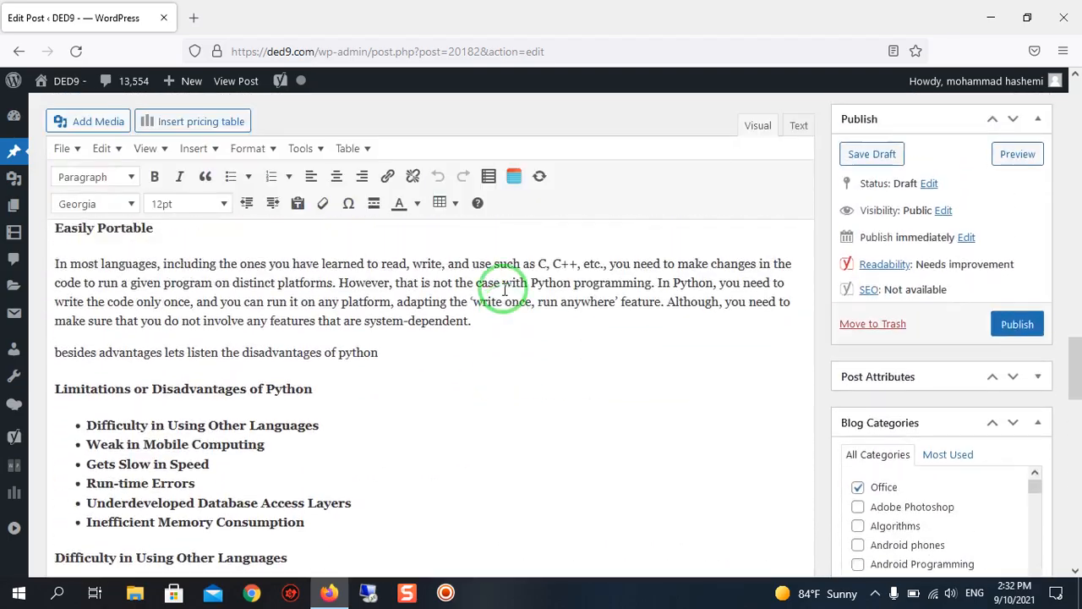
scroll(505, 290, up, 12)
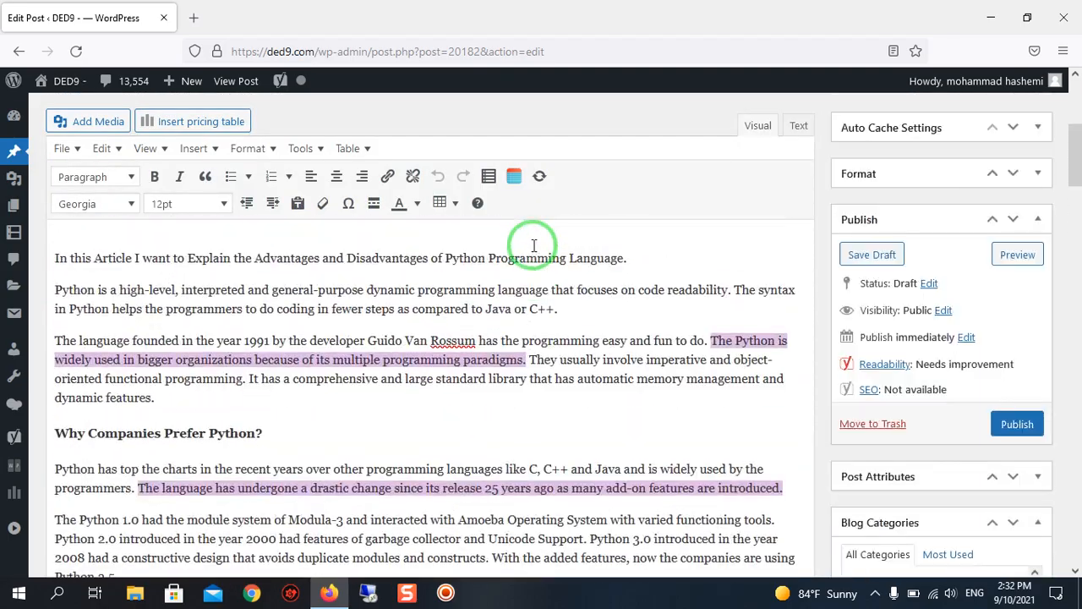
scroll(533, 245, up, 6)
scroll(514, 248, down, 8)
scroll(505, 250, up, 3)
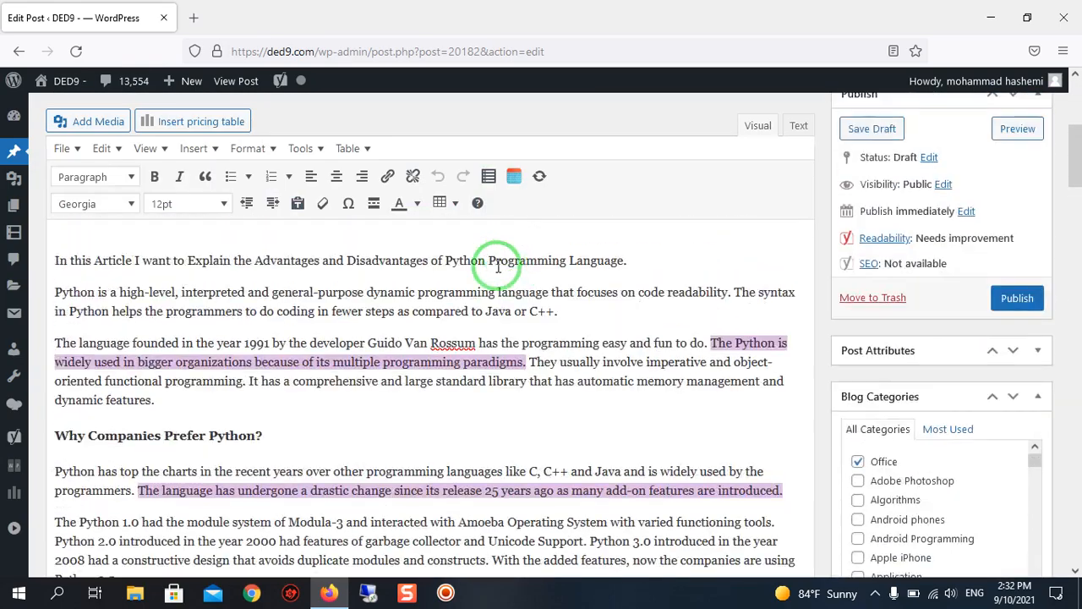
scroll(499, 288, down, 2)
scroll(417, 272, down, 3)
scroll(522, 331, up, 2)
scroll(573, 336, down, 8)
scroll(577, 341, down, 10)
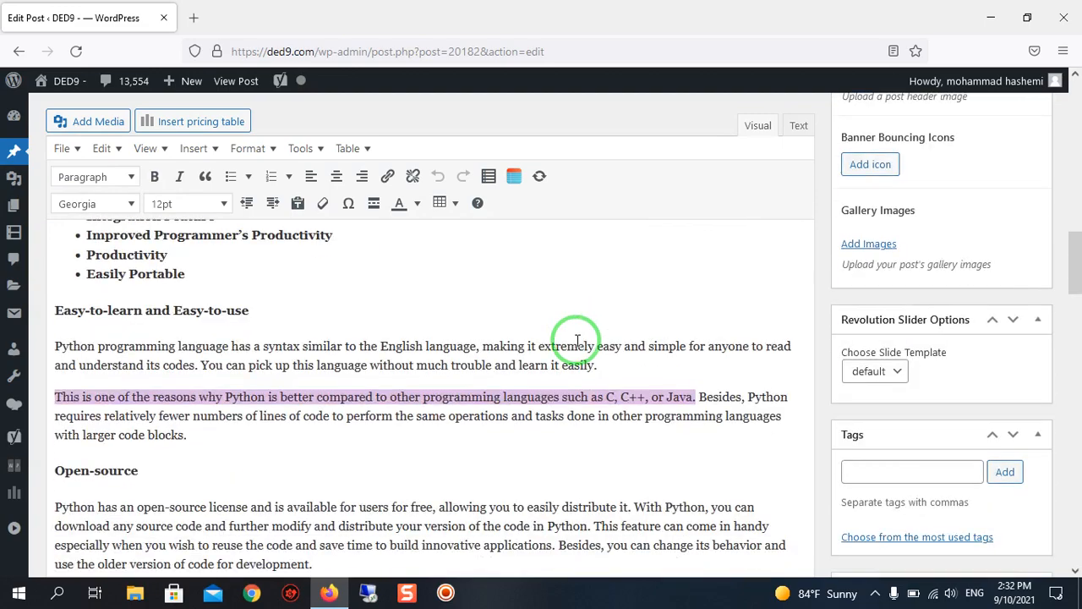
scroll(577, 336, down, 12)
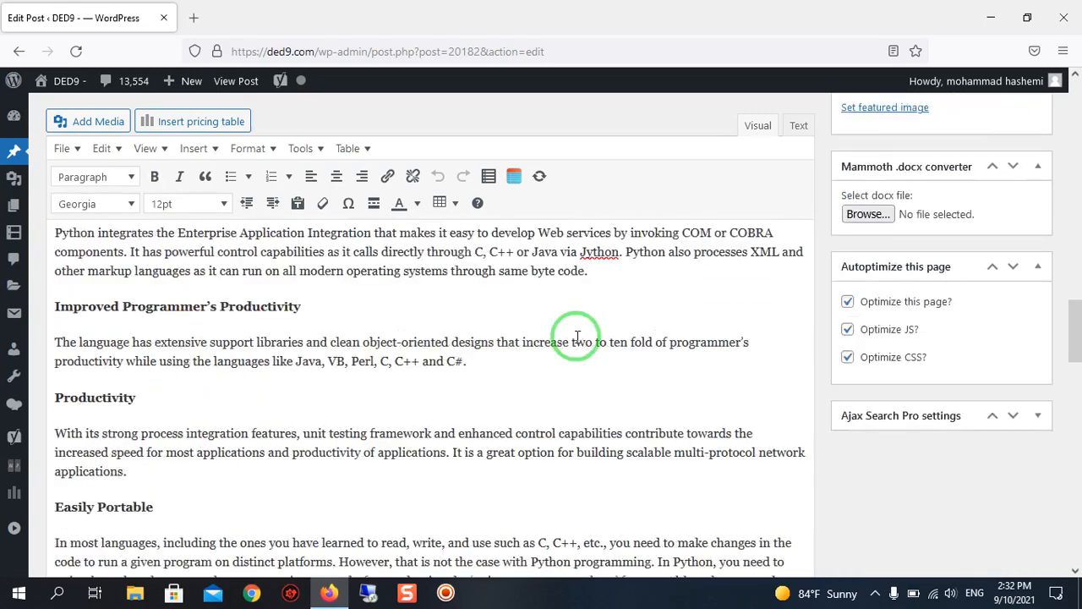
scroll(573, 335, down, 5)
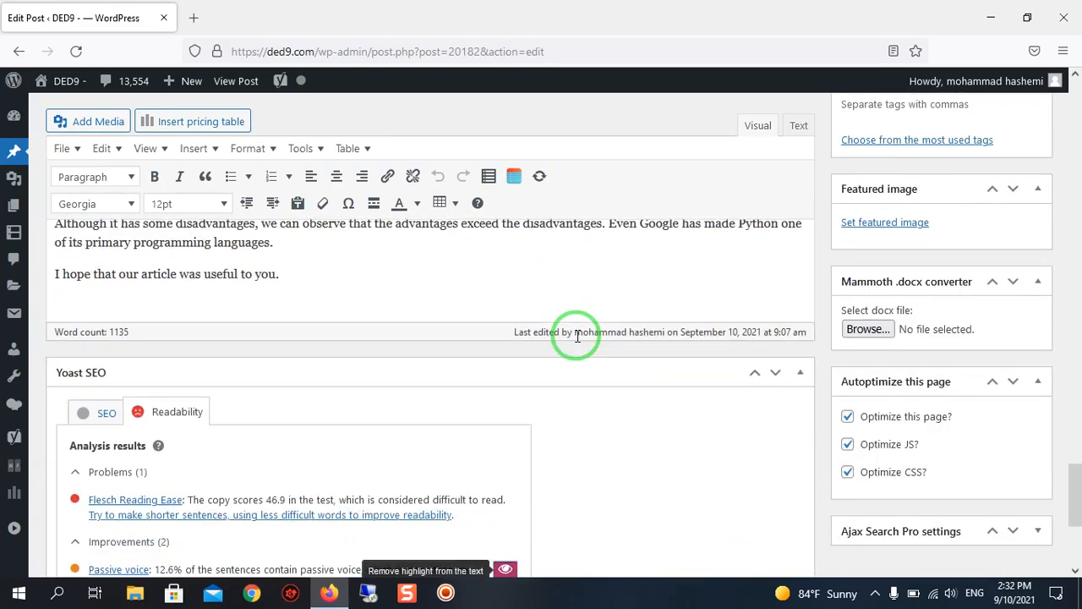
Examine the Passive voice result and its recommended maximum in the readability analysis.
mouse_move(571, 334)
mouse_down()
mouse_move(265, 267)
mouse_move(213, 499)
mouse_move(131, 222)
mouse_up()
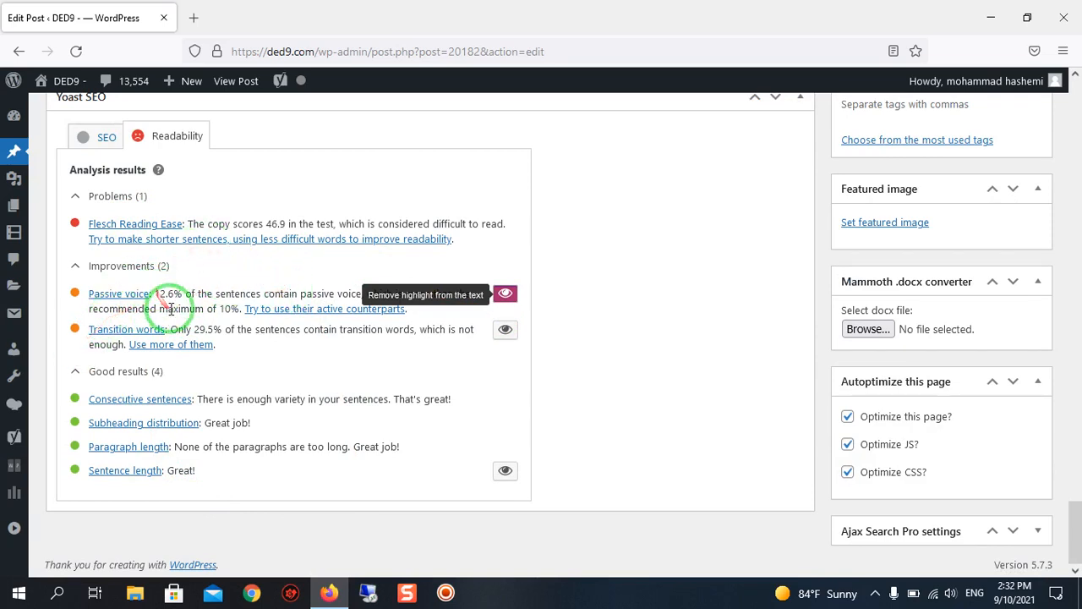
scroll(171, 311, up, 1)
scroll(173, 317, down, 1)
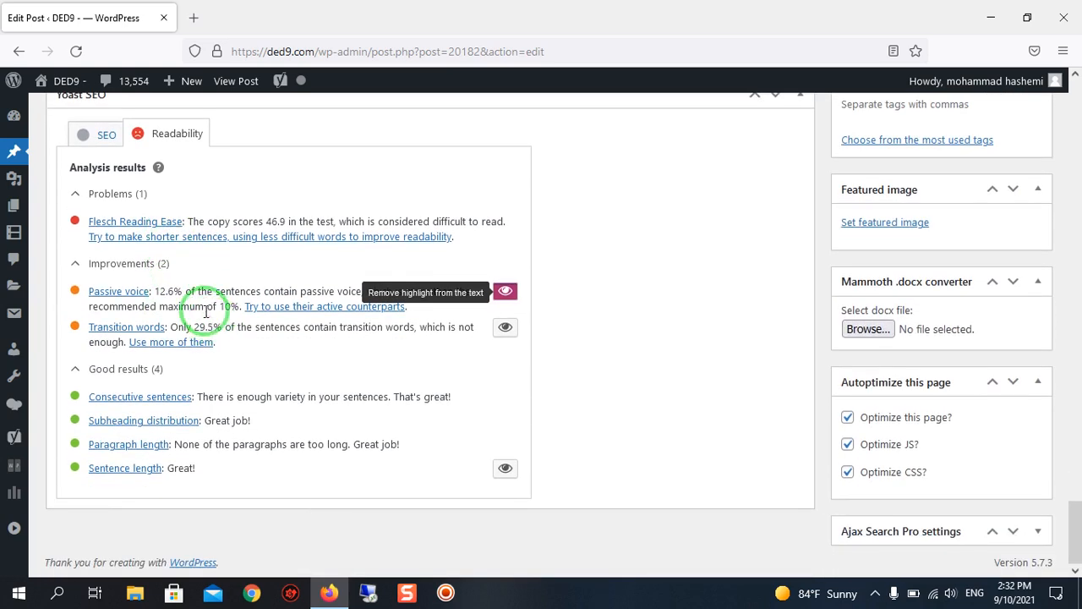
drag(216, 289, 332, 289)
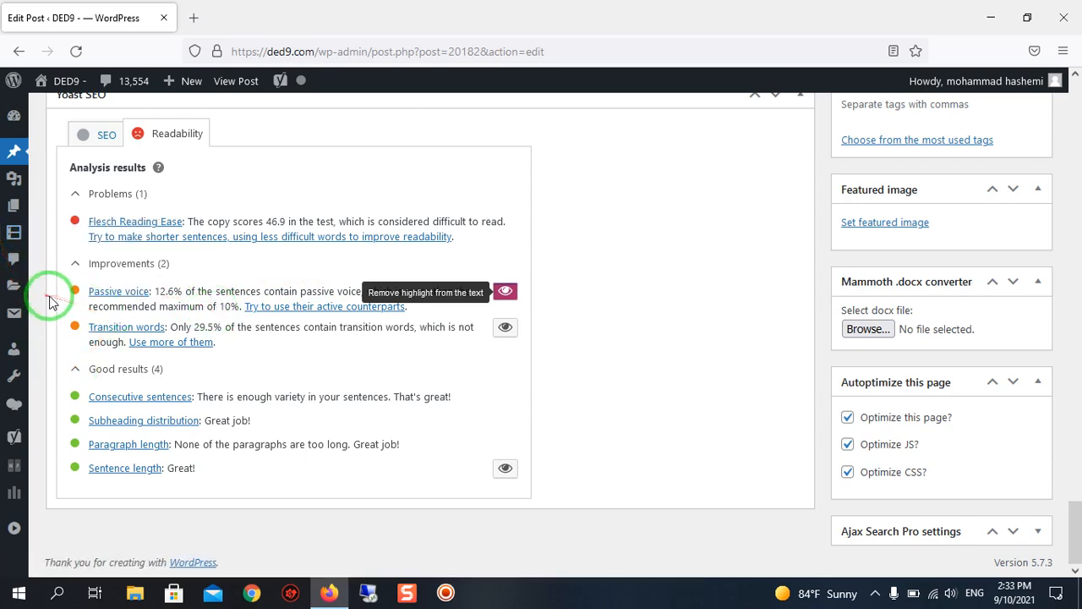
Review the highlighted passive voice sentences in the article's disadvantages, from Underdeveloped Database Access Layers back to Weak in Mobile Computing.
scroll(387, 392, up, 3)
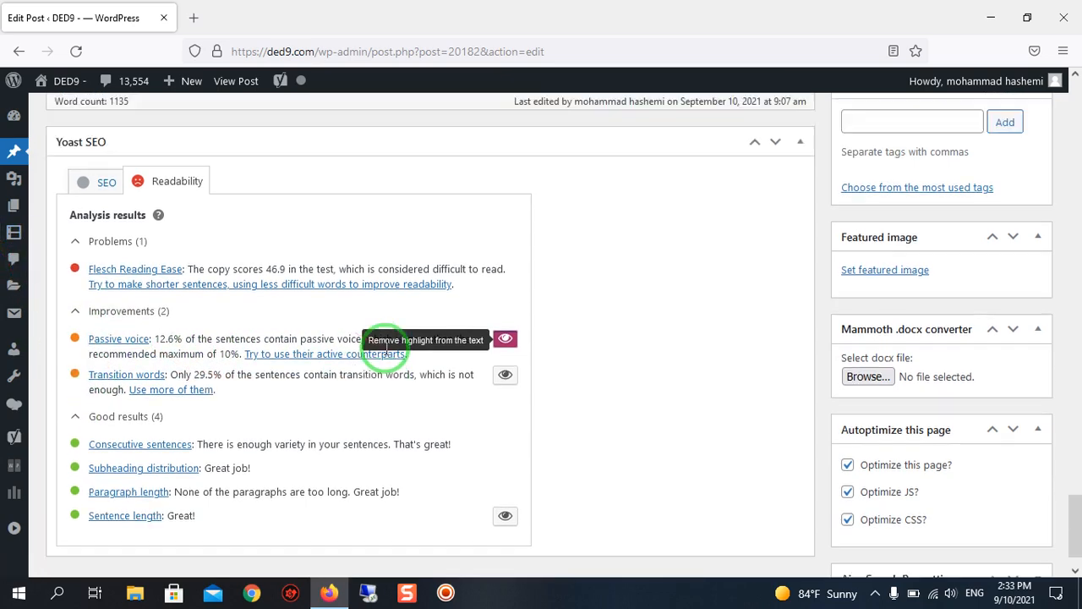
scroll(476, 362, up, 5)
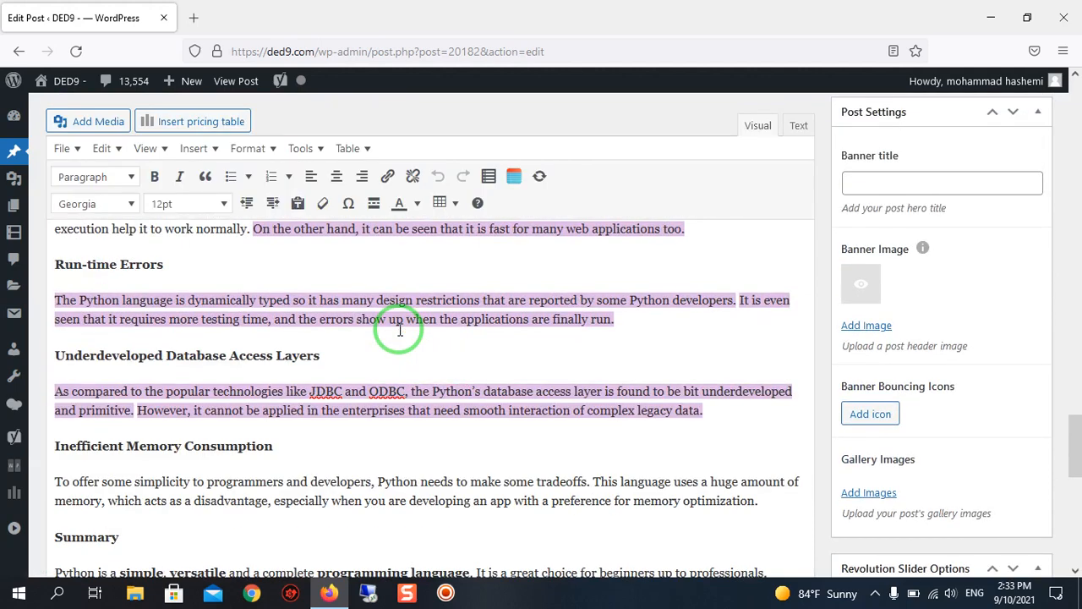
scroll(400, 330, up, 1)
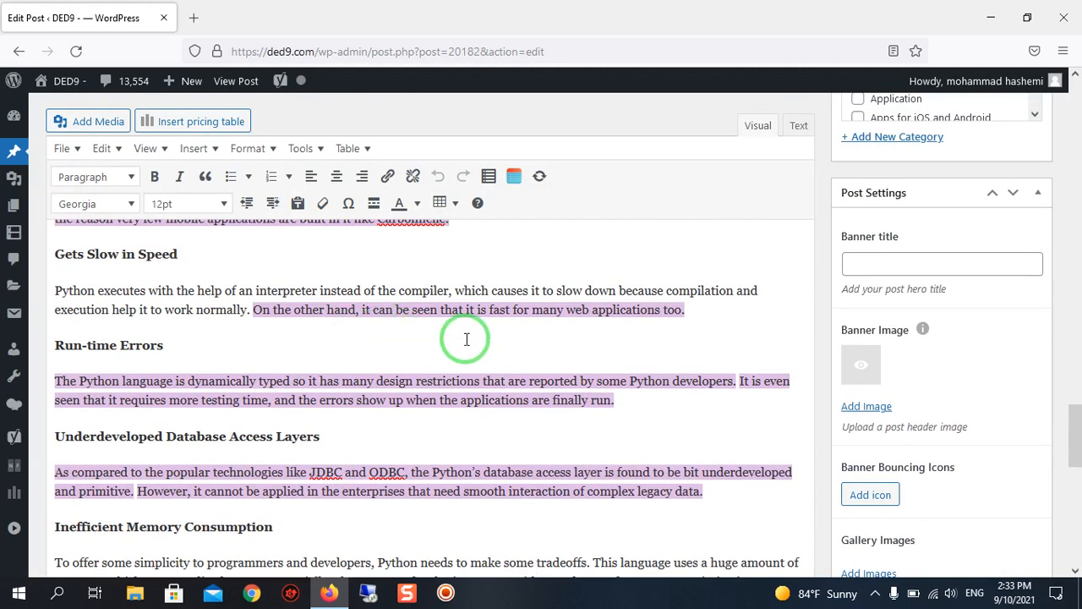
scroll(466, 339, down, 3)
scroll(466, 340, up, 4)
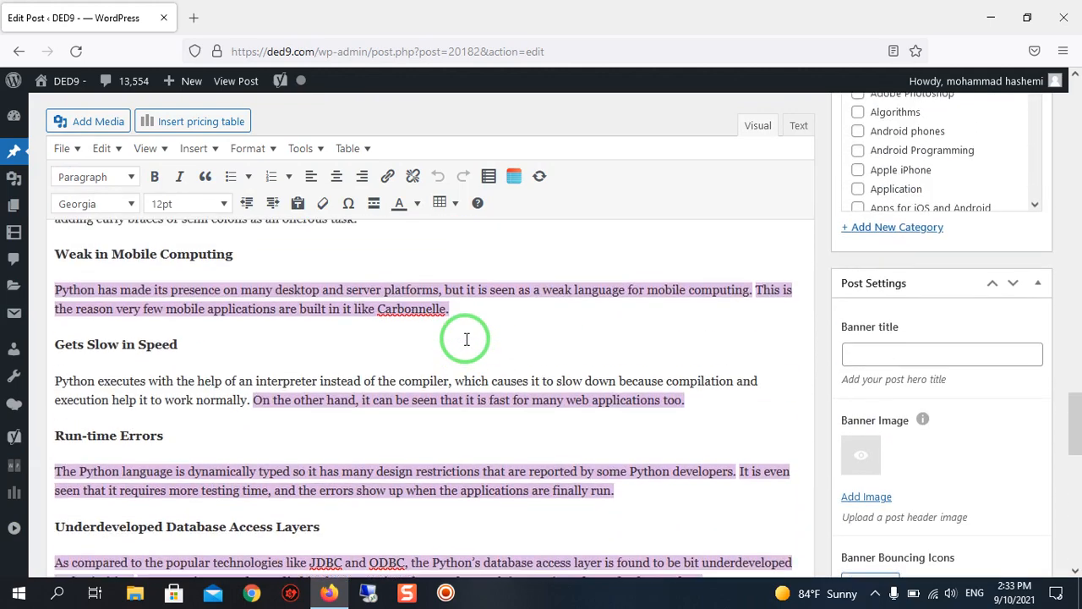
Review the highlighted passive voice sentences from the disadvantages sections back up to Easy-to-learn and Easy-to-use.
scroll(466, 339, up, 1)
scroll(466, 339, down, 3)
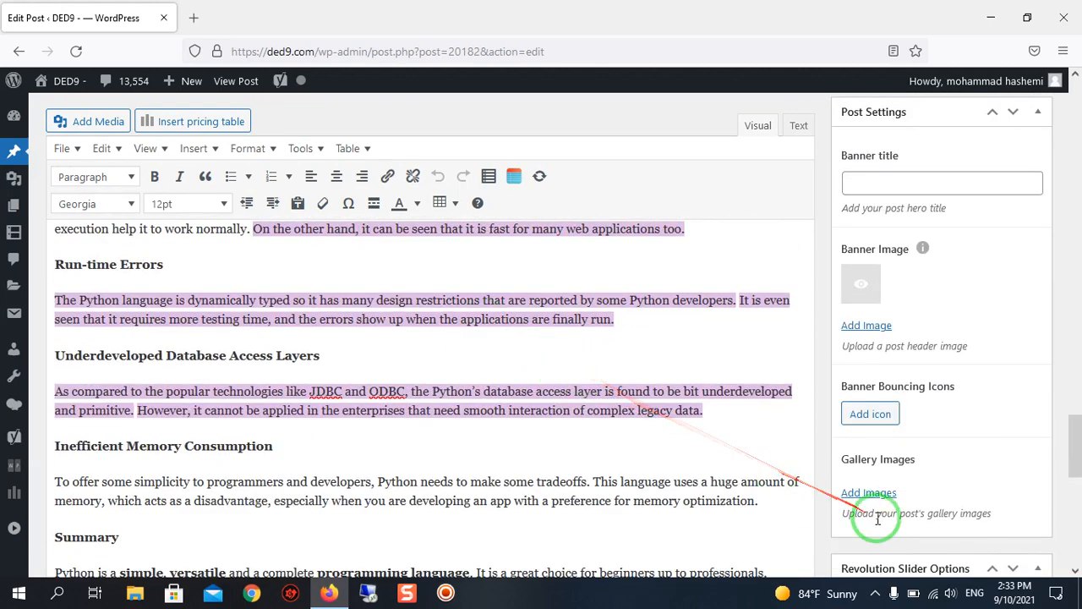
scroll(879, 550, down, 3)
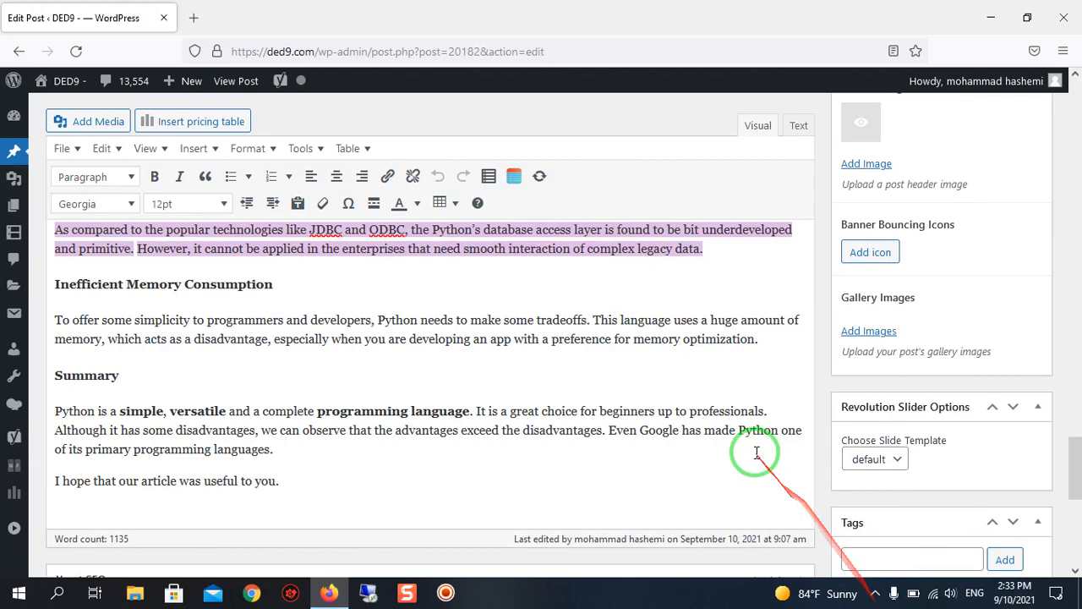
scroll(758, 454, up, 5)
scroll(541, 411, down, 1)
scroll(545, 396, up, 10)
scroll(545, 397, up, 4)
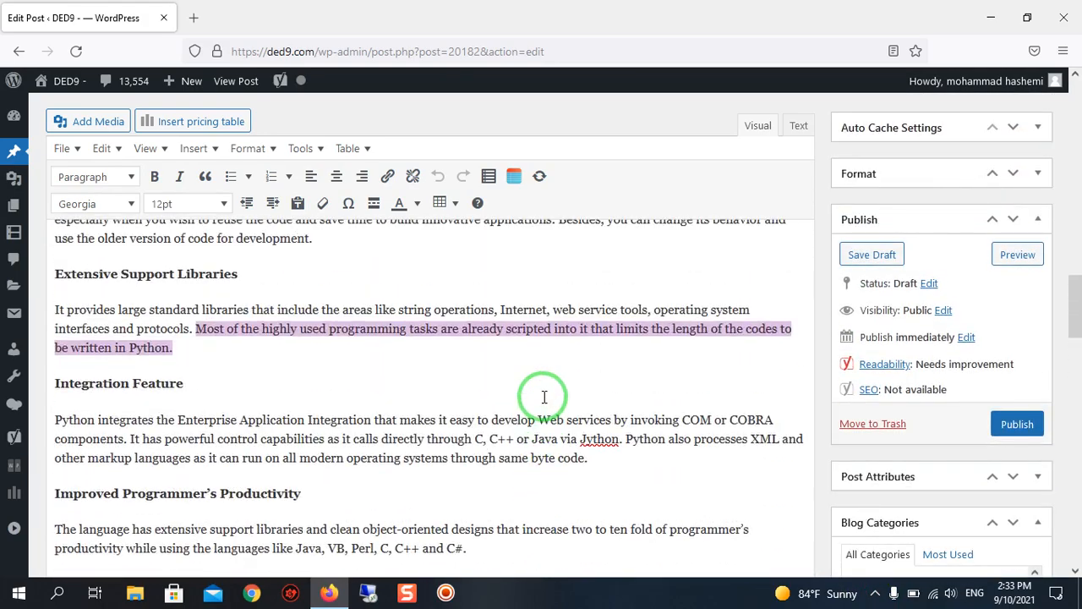
scroll(544, 396, up, 6)
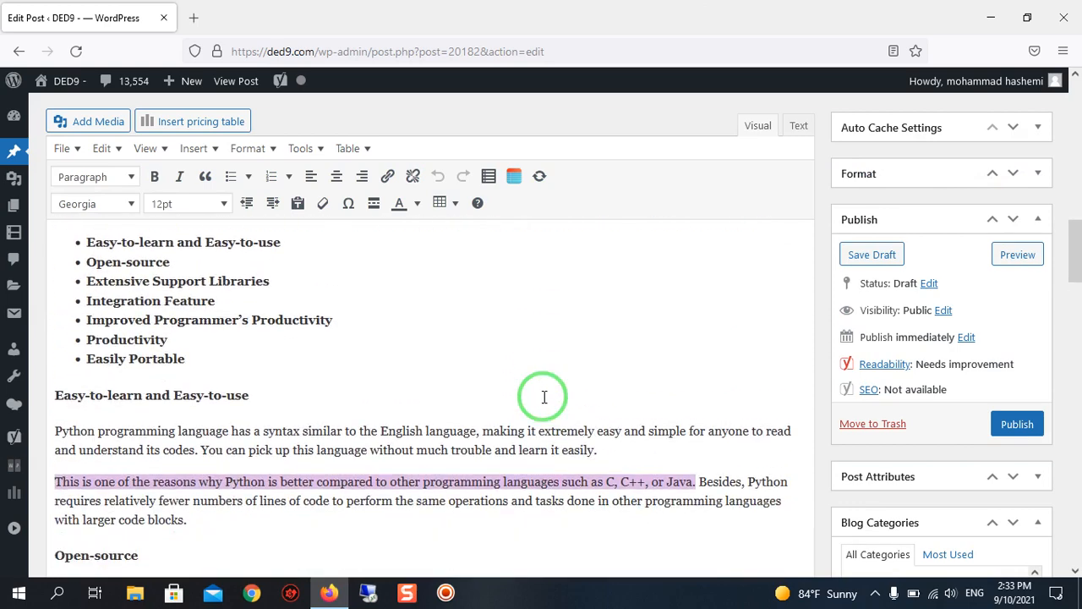
scroll(545, 397, down, 3)
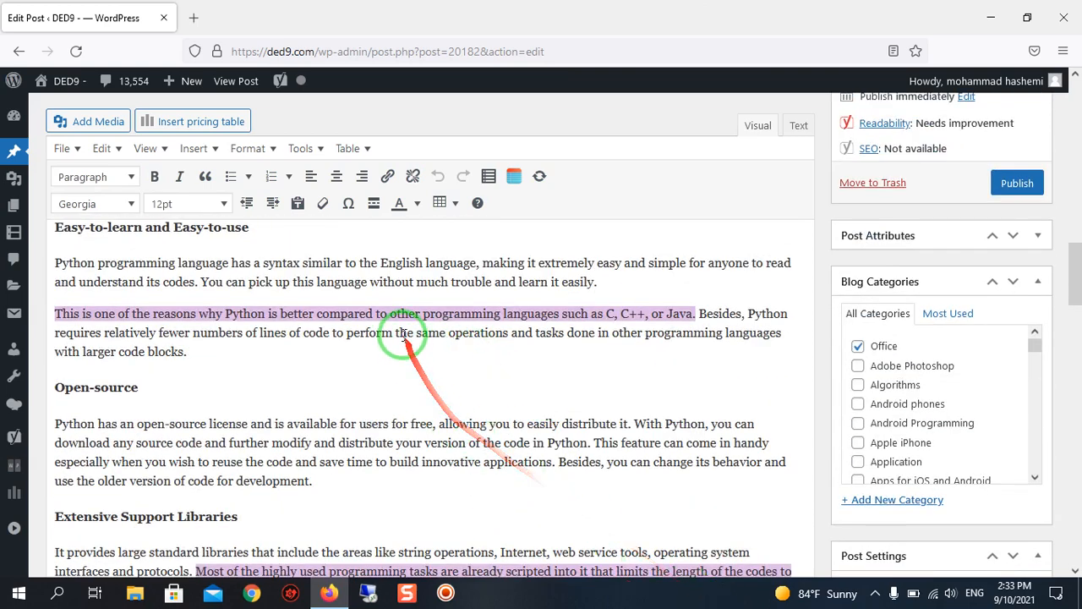
Change "compared" to "compare" in the highlighted sentence under Easy-to-learn and Easy-to-use.
click(377, 315)
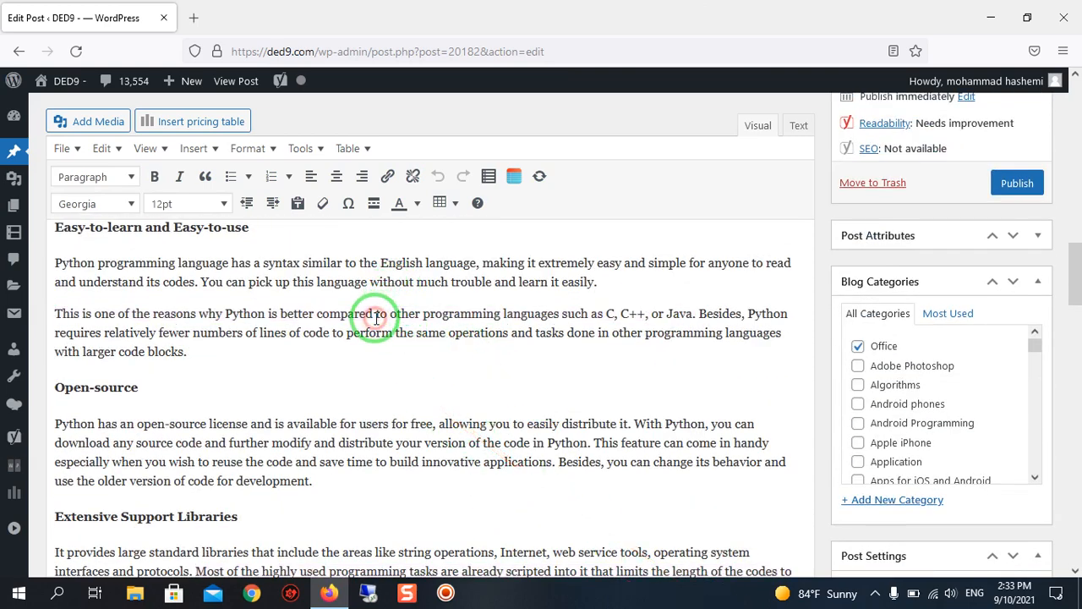
key(BackSpace)
key(BackSpace)
key(BackSpace)
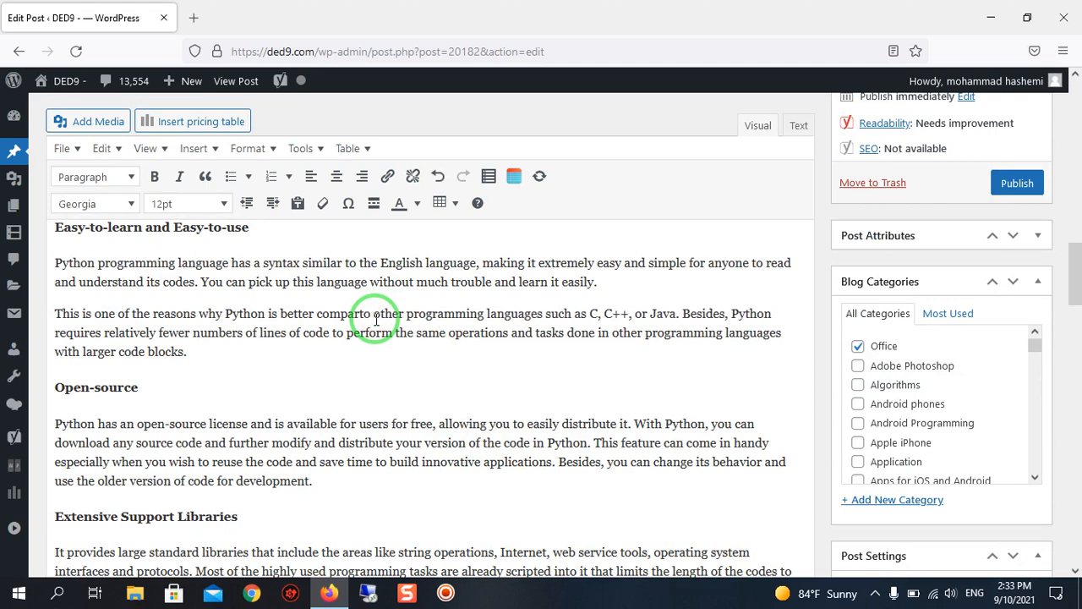
text(ed)
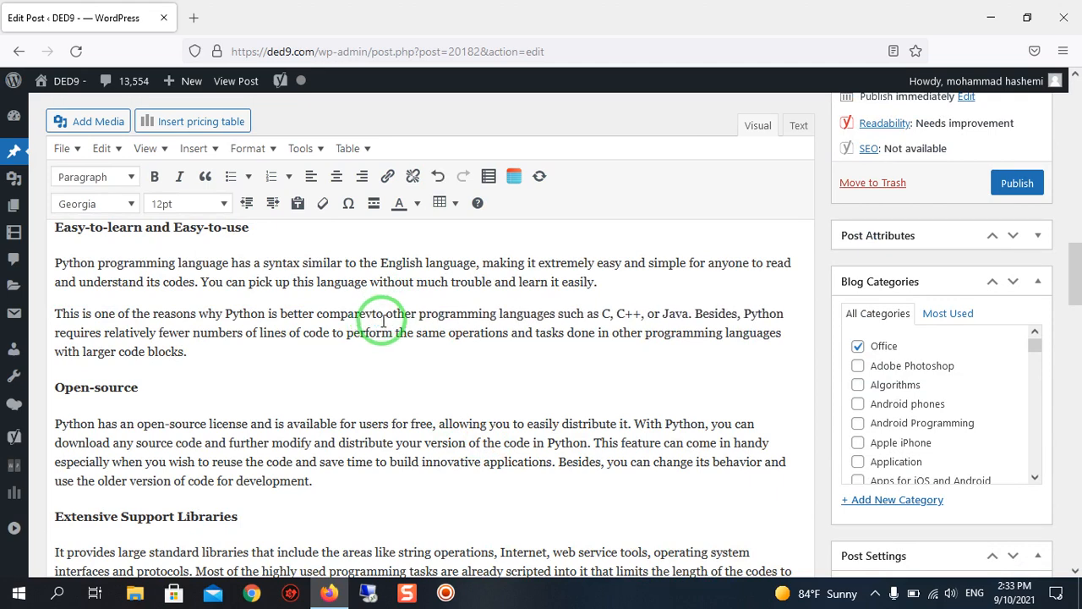
key(BackSpace)
Highlight the remaining passive voice sentences again and examine the Passive voice result in the readability analysis.
scroll(383, 321, down, 20)
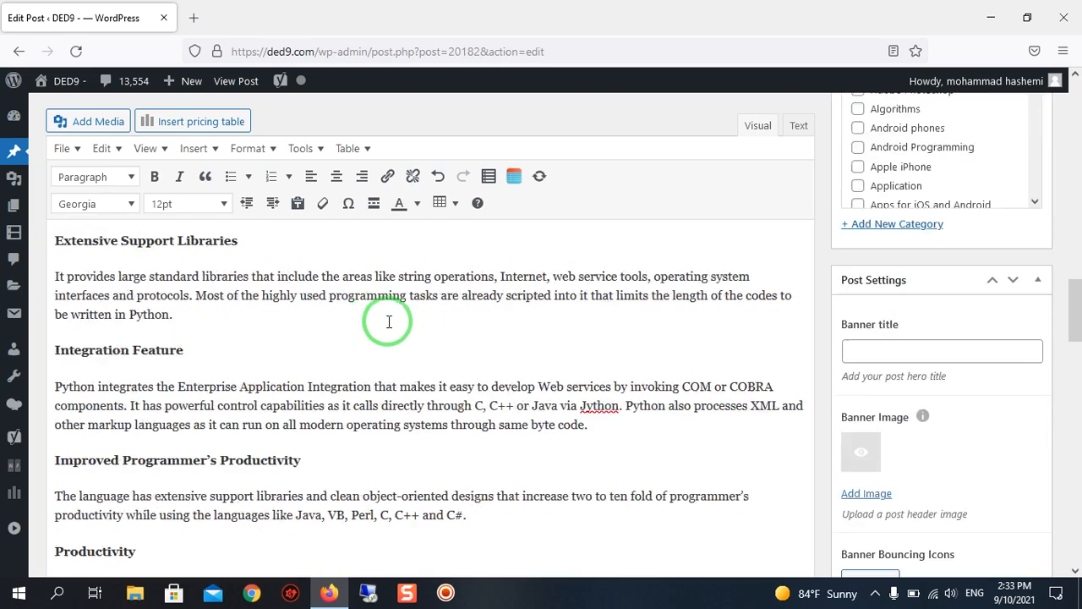
click(513, 285)
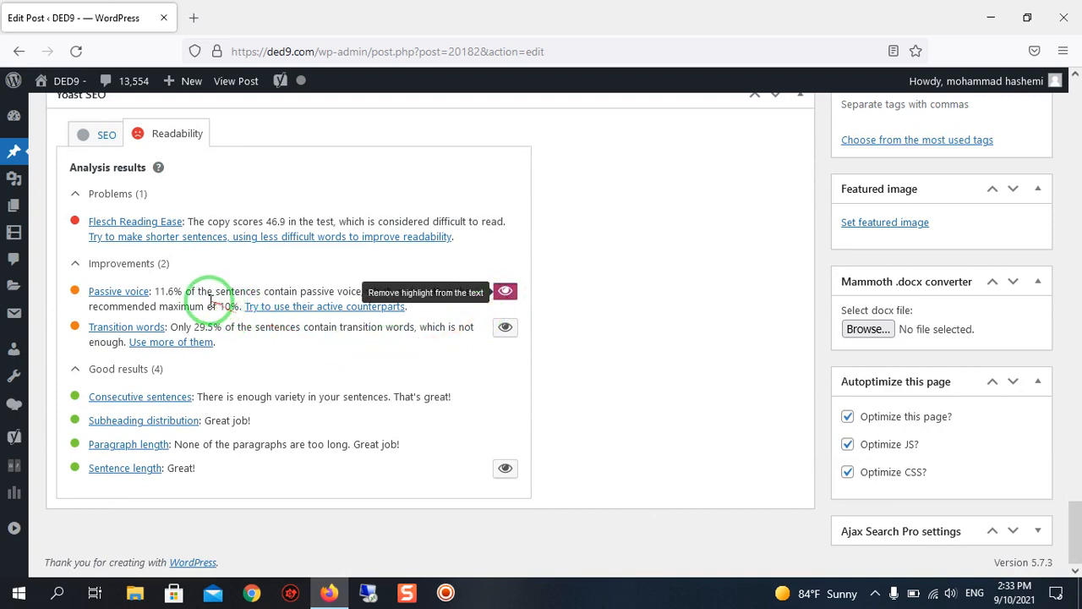
scroll(187, 297, up, 2)
scroll(187, 298, down, 2)
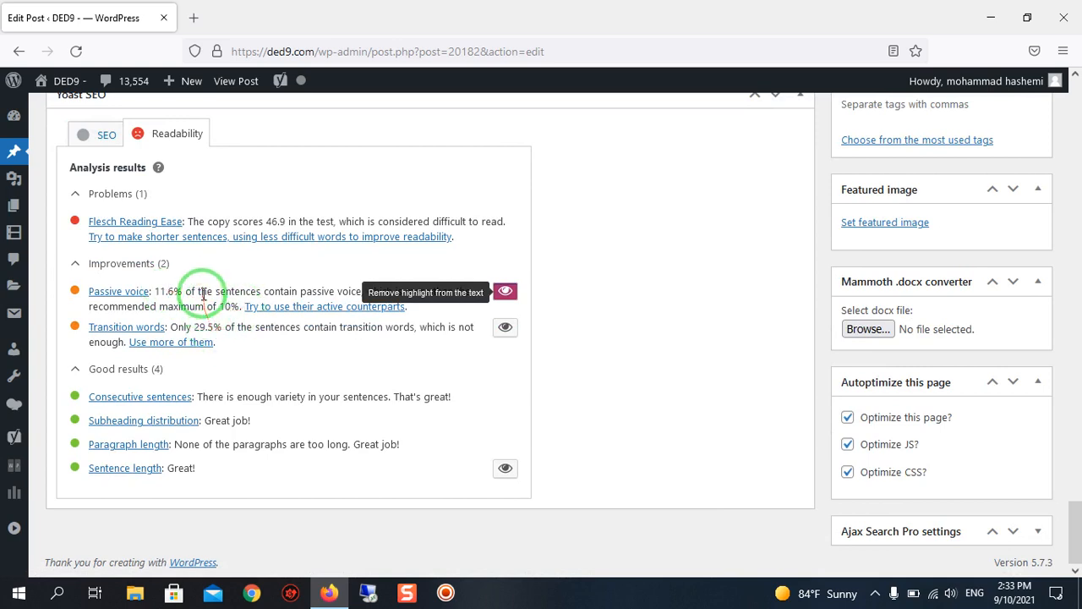
click(504, 292)
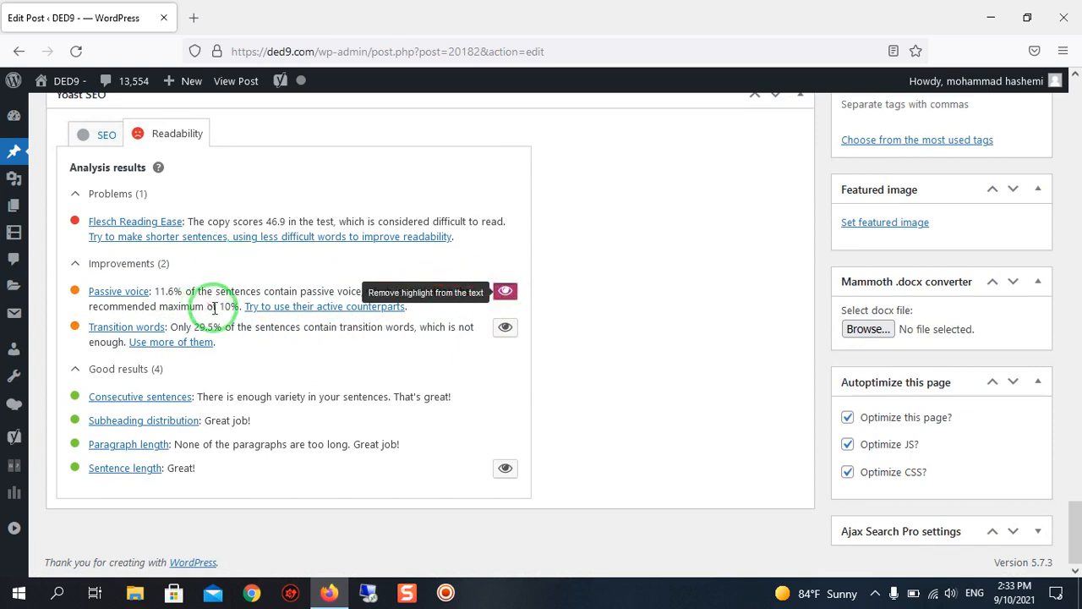
Change "used" to "use" in the introduction's highlighted sentence about Python in bigger organizations.
scroll(482, 337, up, 4)
scroll(481, 337, up, 10)
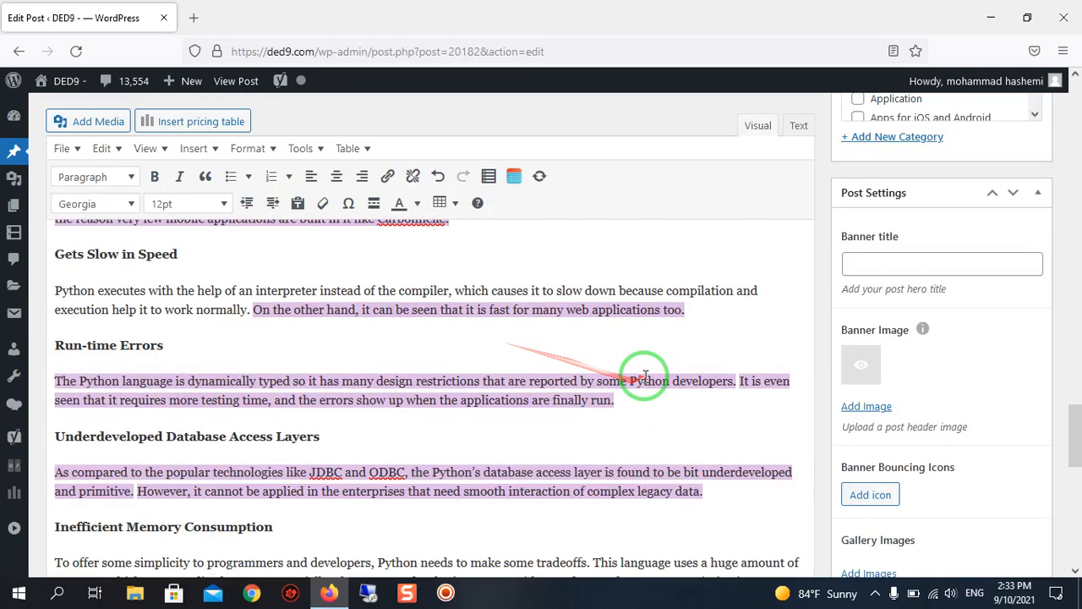
scroll(640, 389, up, 3)
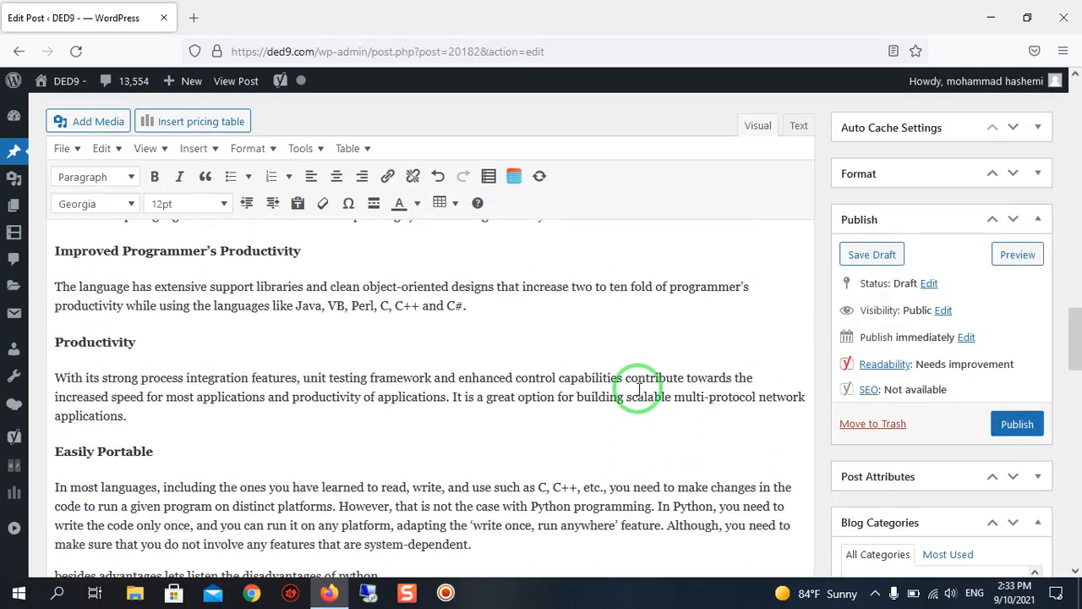
scroll(639, 389, up, 10)
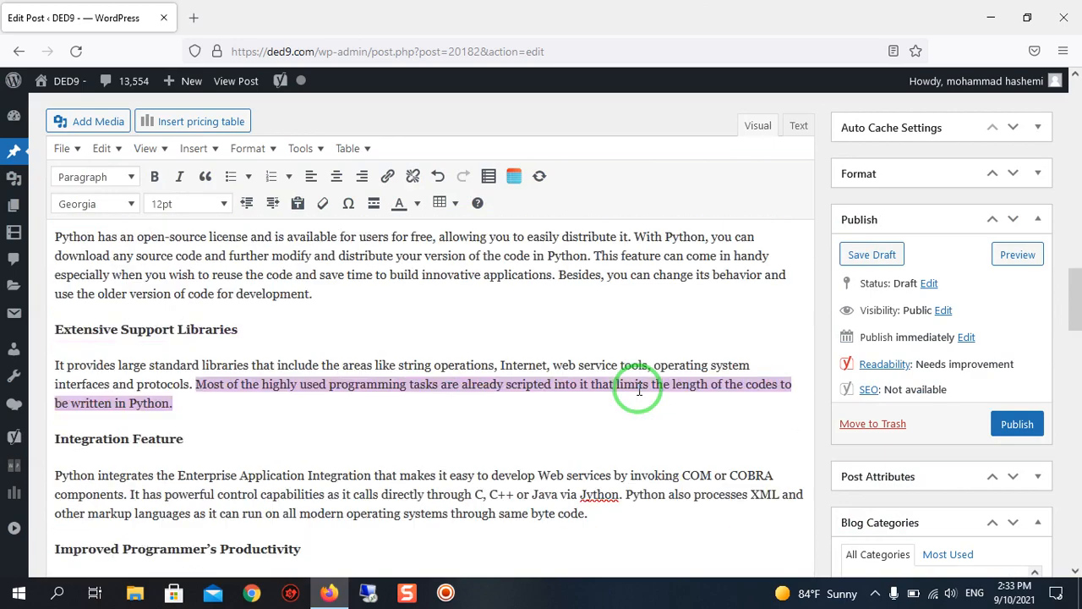
scroll(639, 389, up, 10)
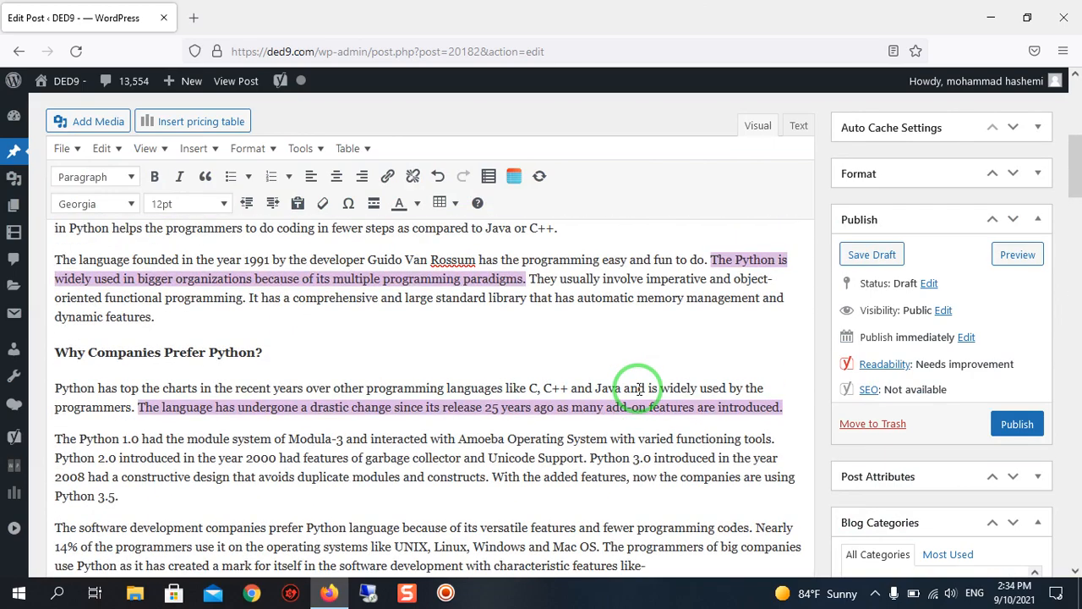
scroll(640, 389, down, 2)
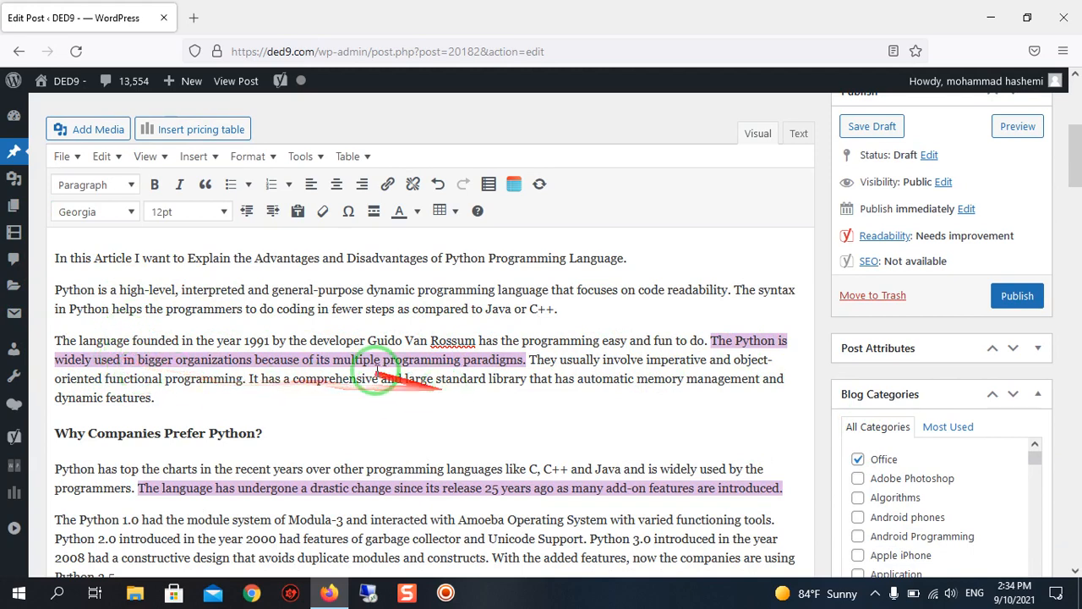
scroll(359, 380, down, 2)
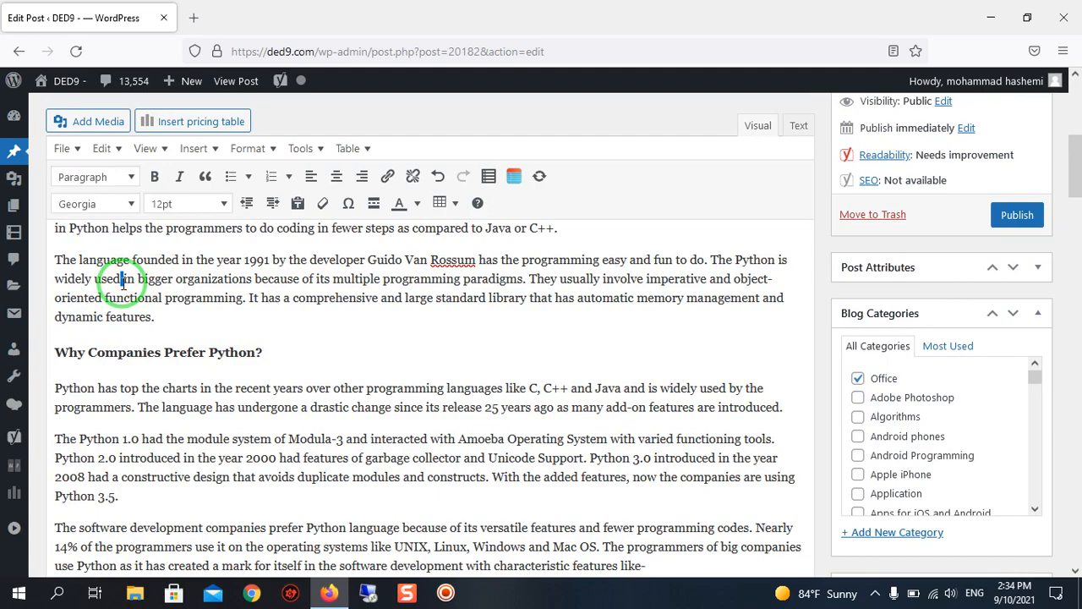
key(BackSpace)
key(BackSpace)
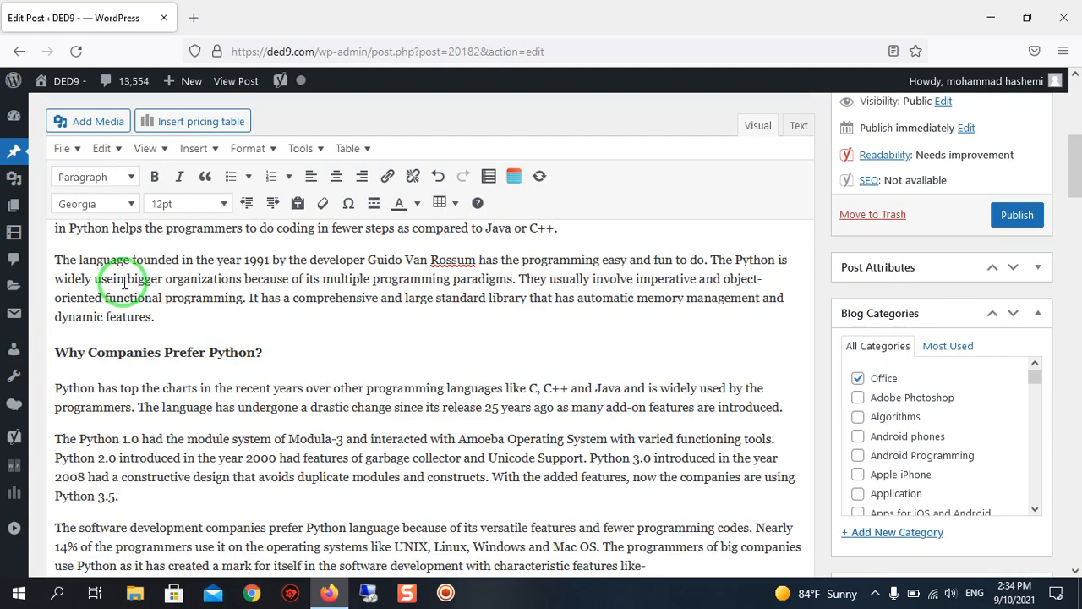
text(d)
Check the Passive voice result after the introduction edit and highlight the sentences still flagged.
scroll(507, 363, down, 10)
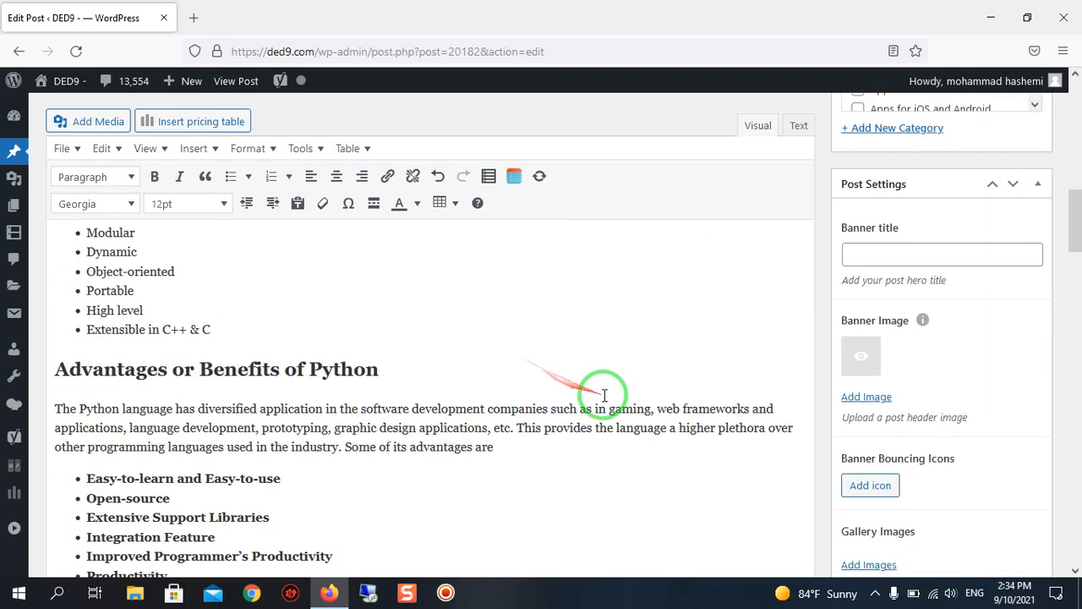
scroll(558, 381, down, 15)
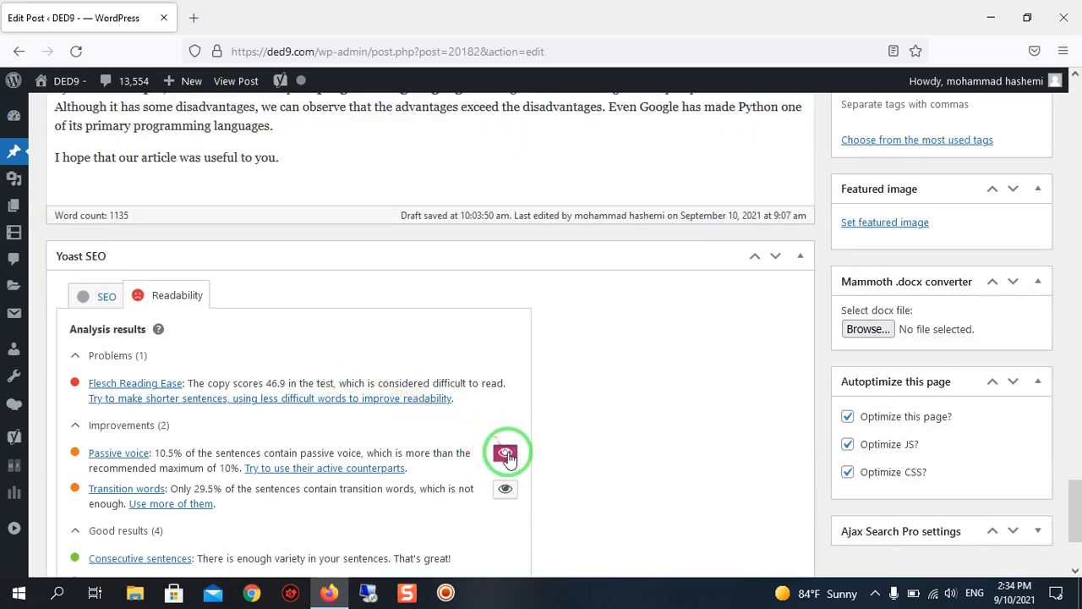
scroll(499, 453, down, 3)
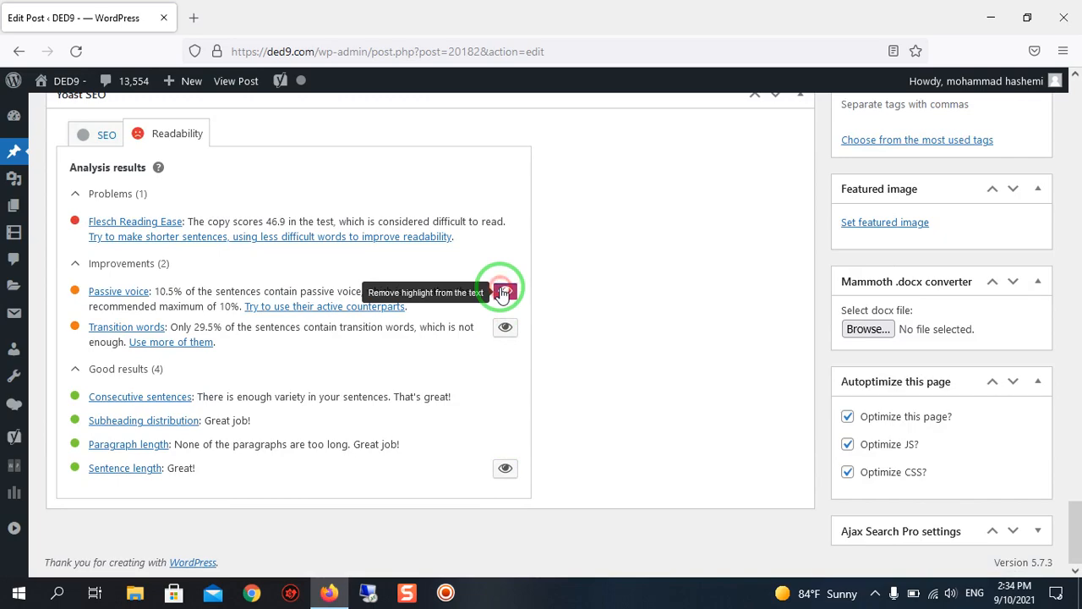
Edit the passive ending "are introduced" of the highlighted sentence under Why Companies Prefer Python?
scroll(584, 330, up, 10)
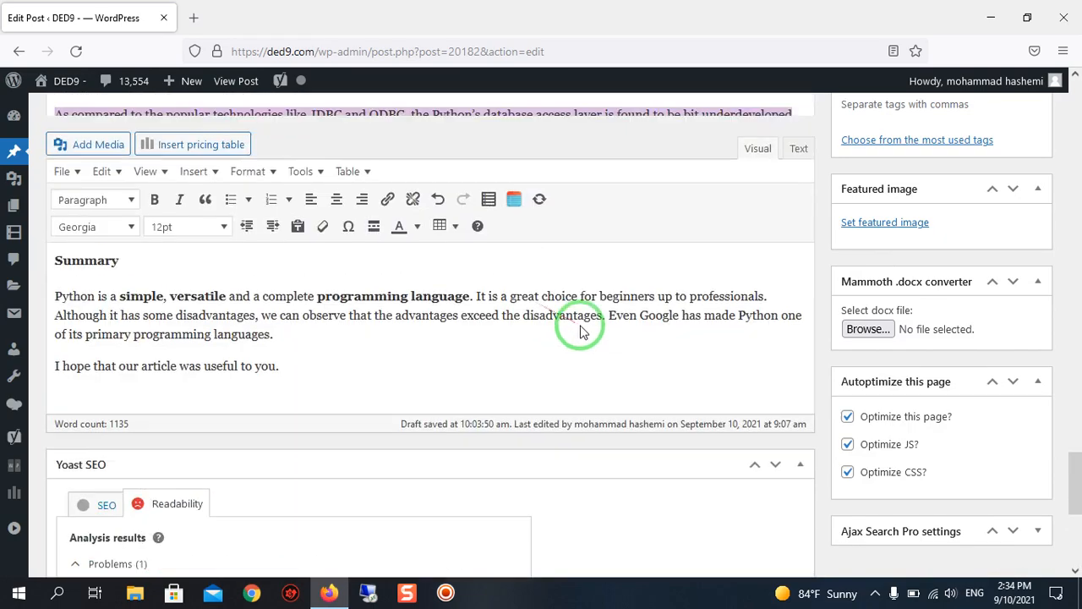
scroll(599, 338, up, 10)
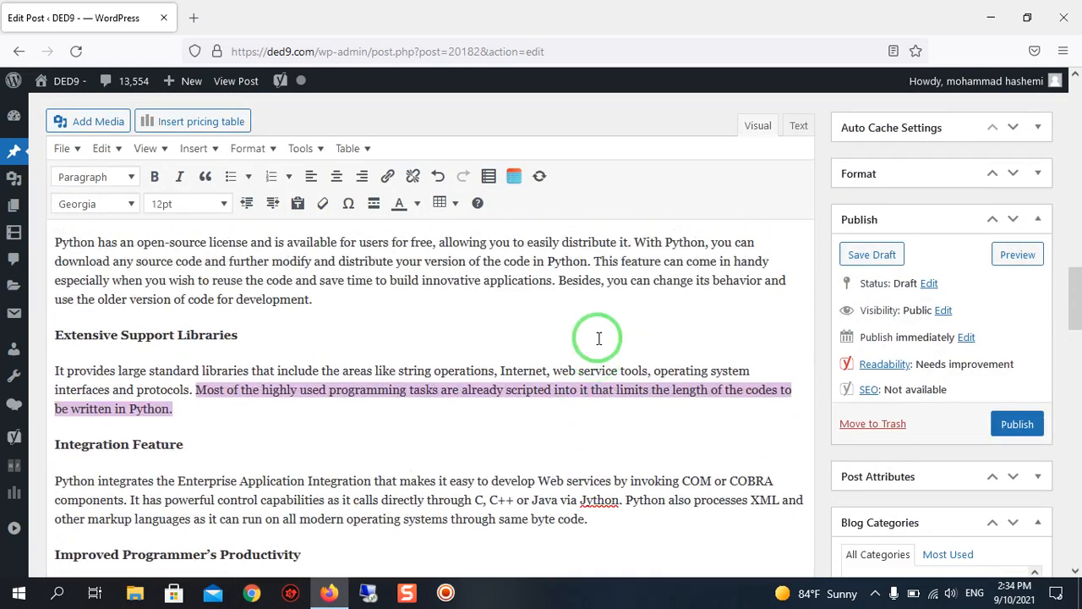
scroll(599, 339, up, 10)
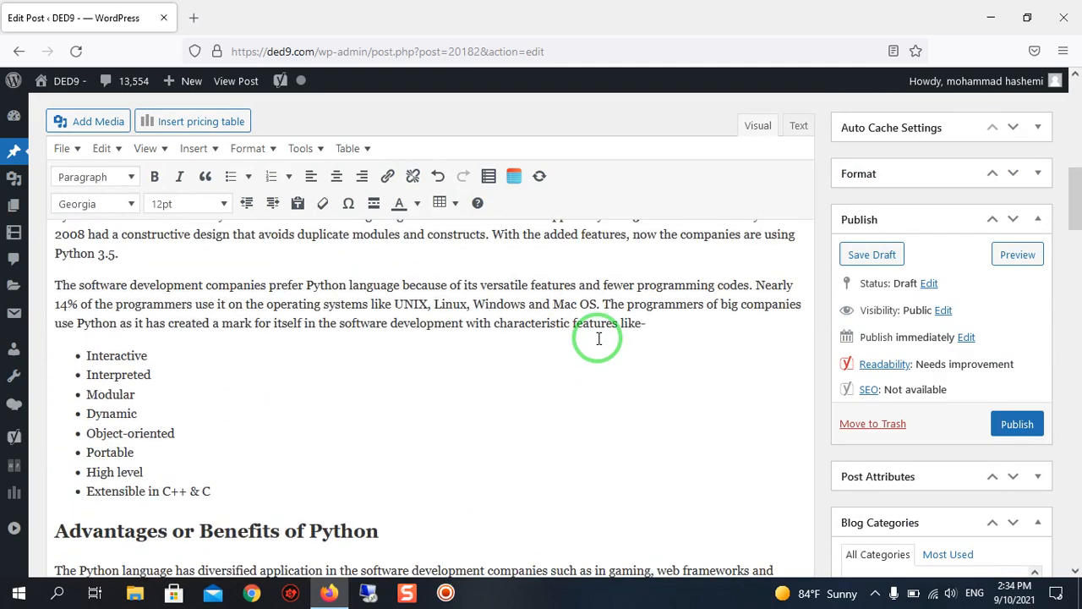
scroll(599, 339, down, 5)
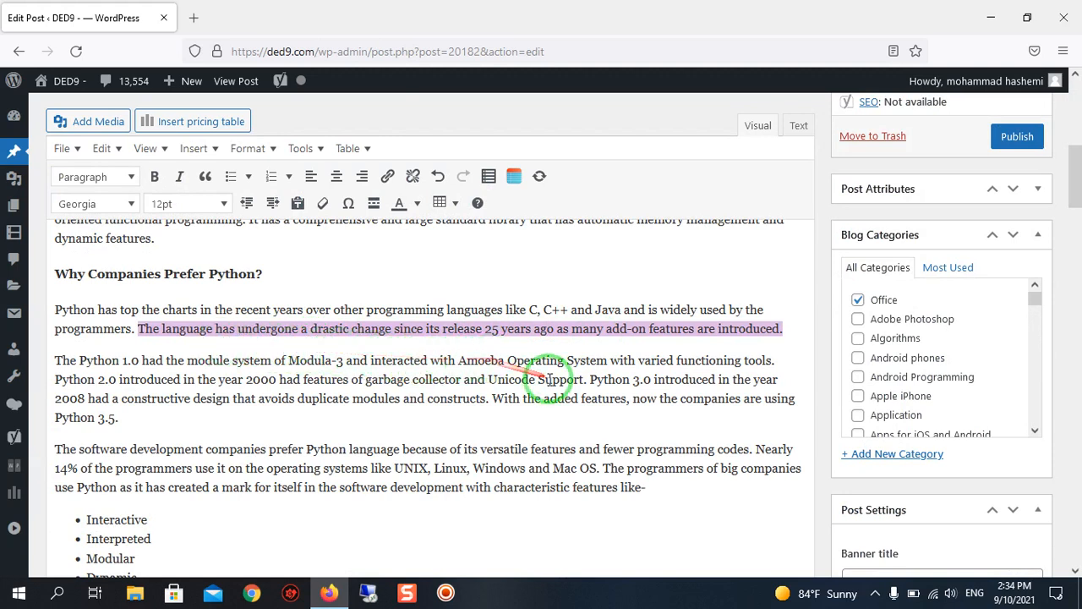
click(782, 328)
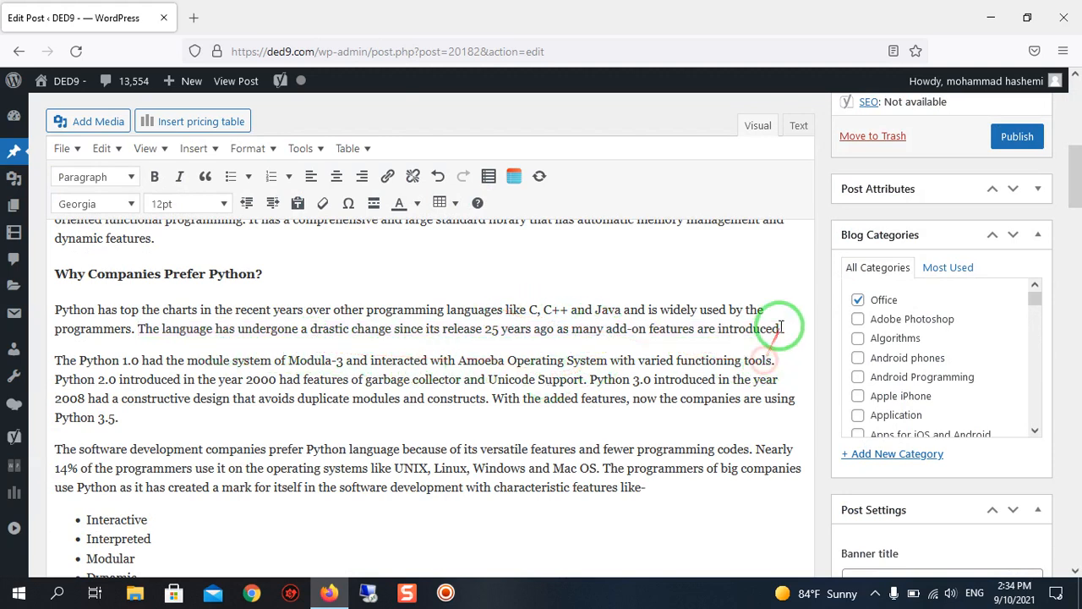
scroll(794, 393, down, 20)
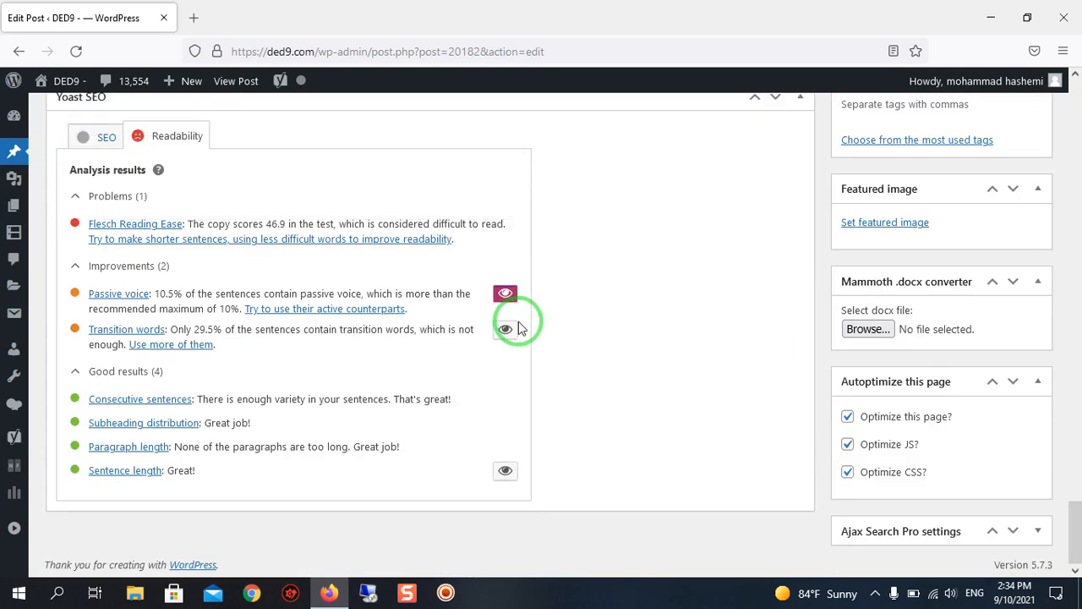
click(875, 592)
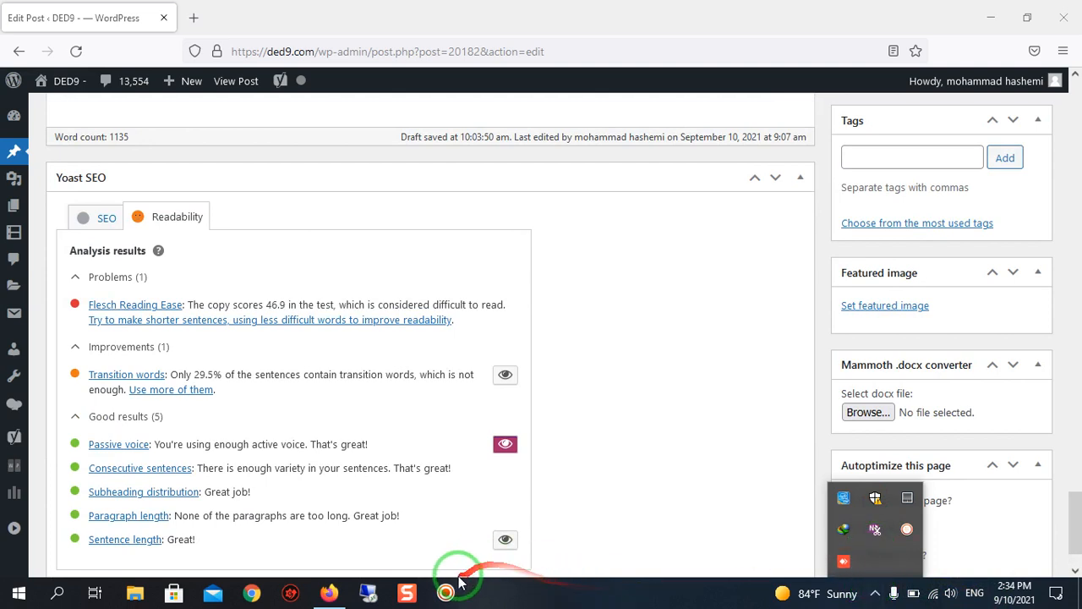
click(447, 592)
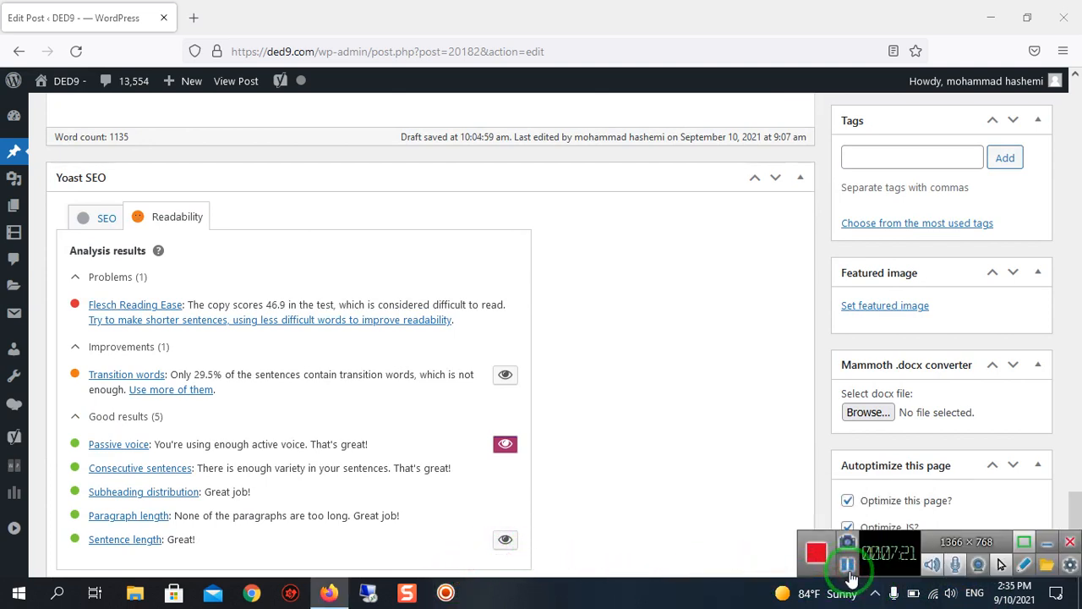
click(1046, 542)
Review the updated readability results, focusing on the Passive voice entry.
scroll(290, 346, up, 2)
scroll(290, 346, down, 3)
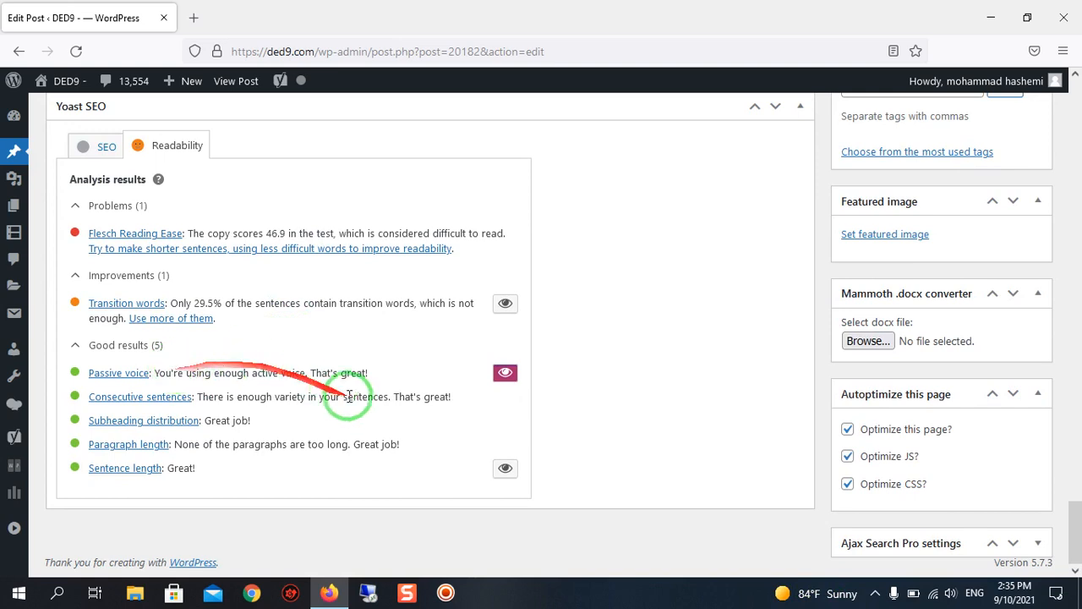
scroll(315, 364, up, 1)
scroll(315, 363, down, 1)
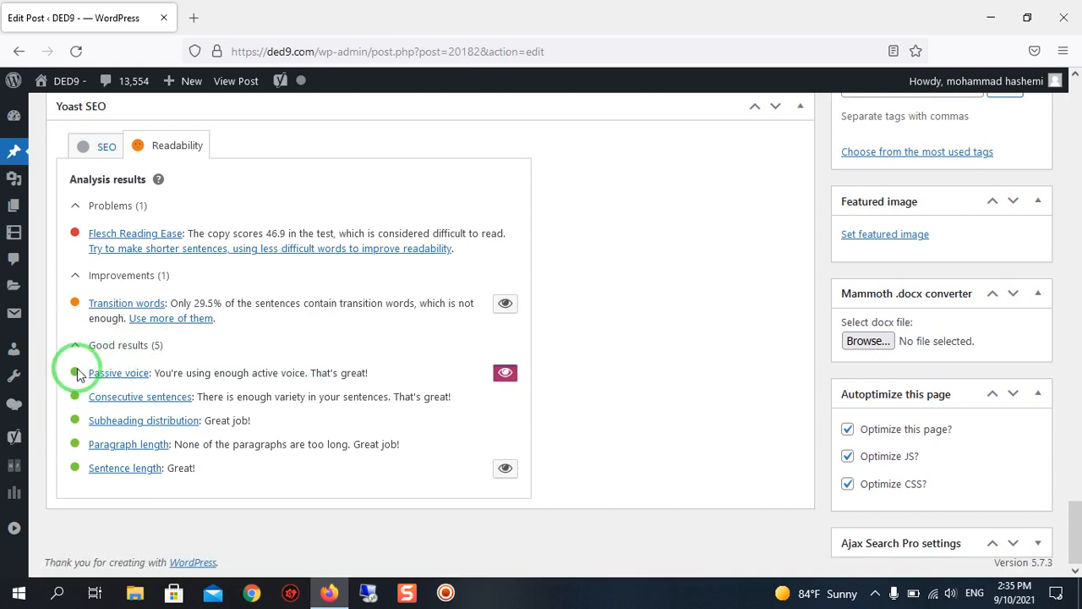
Switch the readability highlighting from passive voice to the sentences that contain transition words.
scroll(326, 373, up, 1)
scroll(327, 373, down, 1)
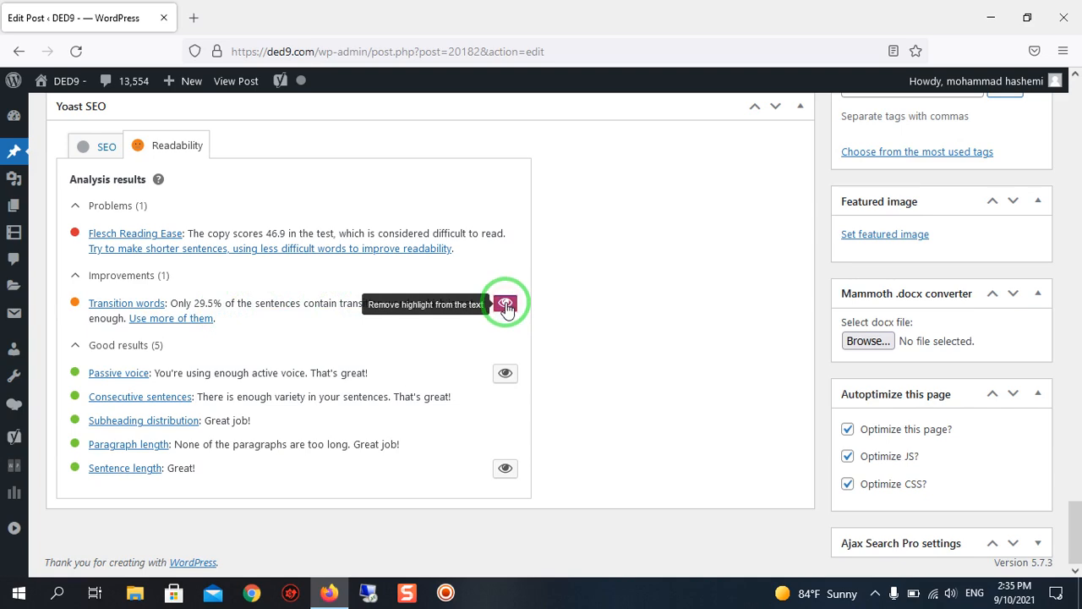
scroll(471, 312, up, 2)
scroll(471, 313, down, 2)
scroll(502, 302, up, 2)
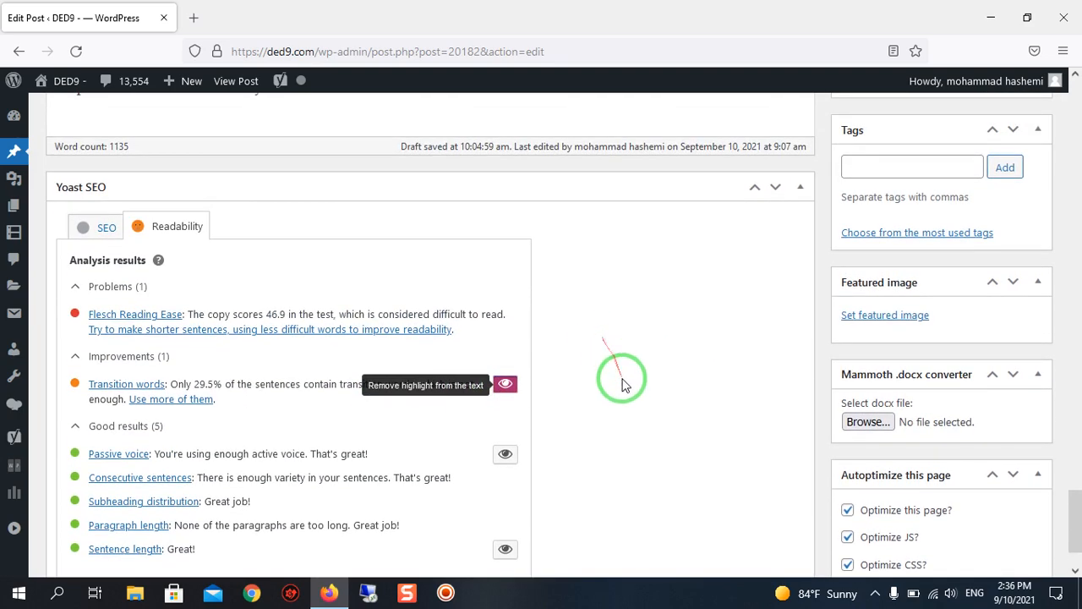
Examine the highlighted transition-word sentences in the introduction and under Why Companies Prefer Python? for sentences lacking them.
scroll(624, 382, up, 20)
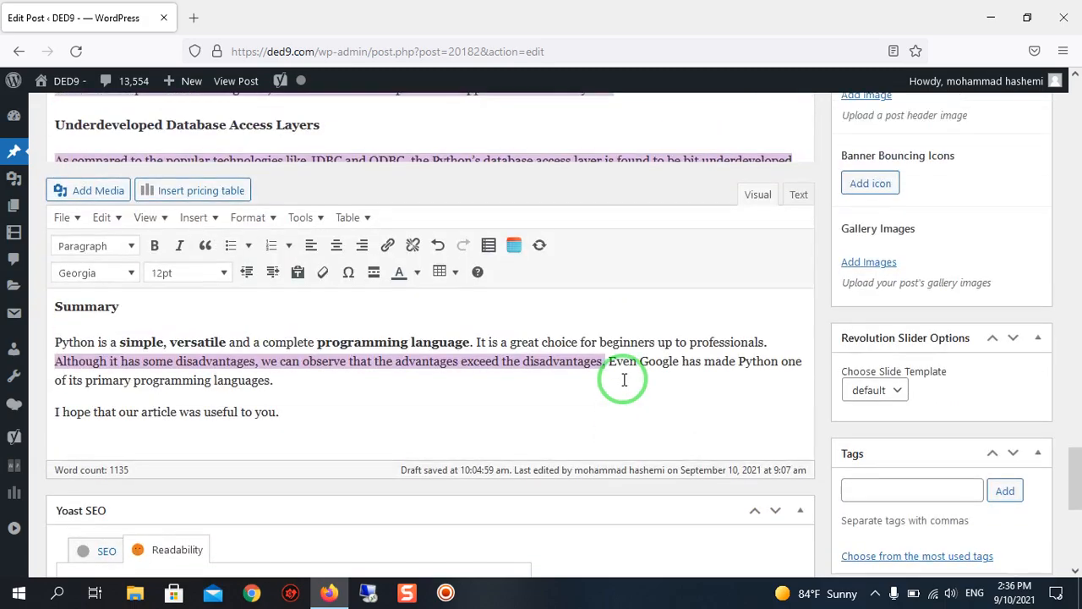
scroll(624, 382, up, 10)
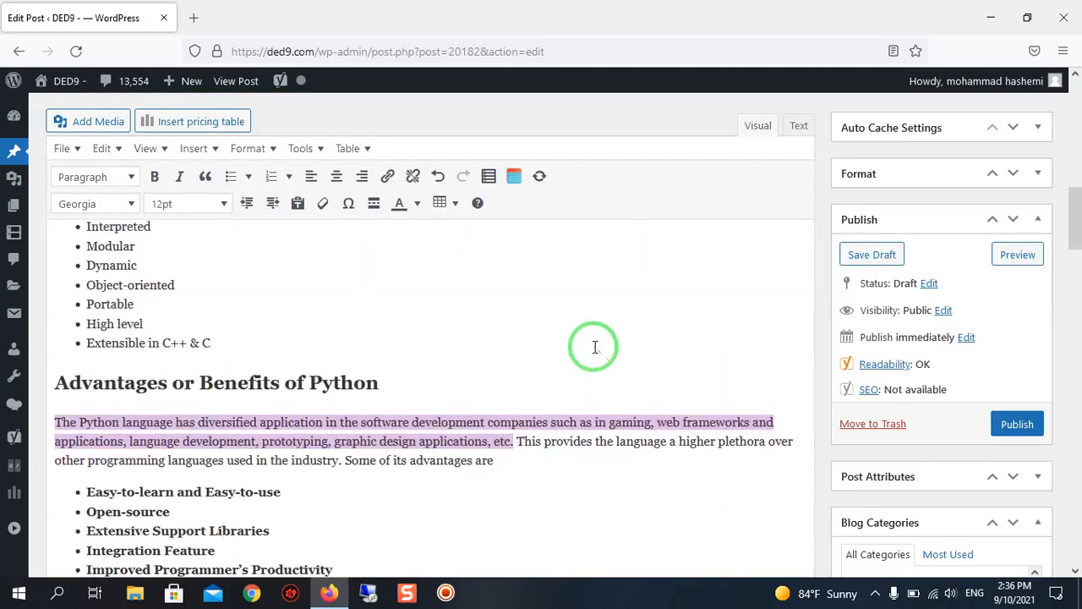
scroll(590, 347, down, 1)
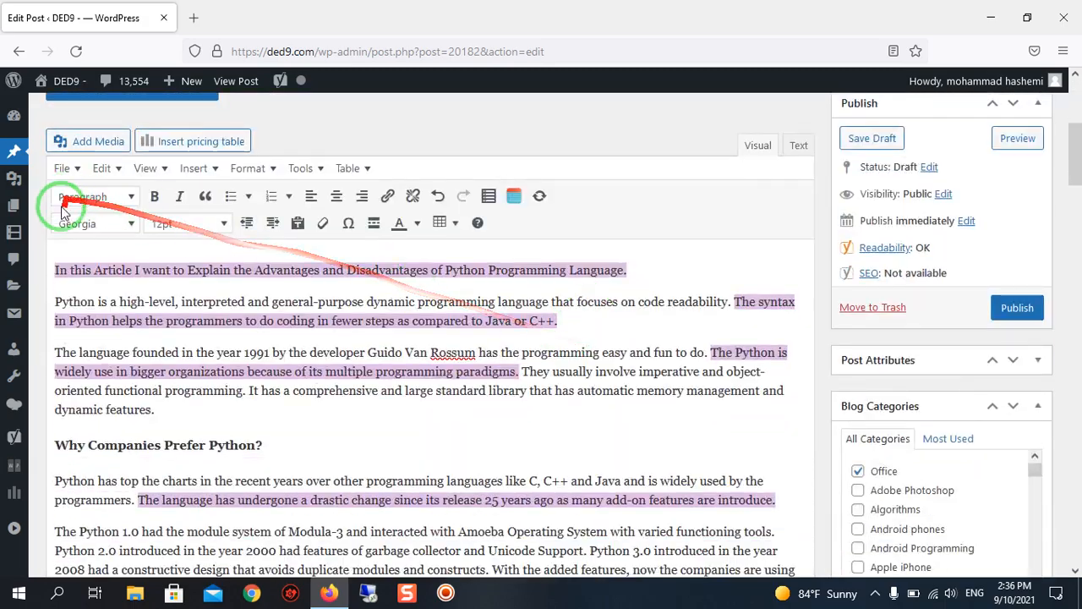
scroll(106, 322, down, 4)
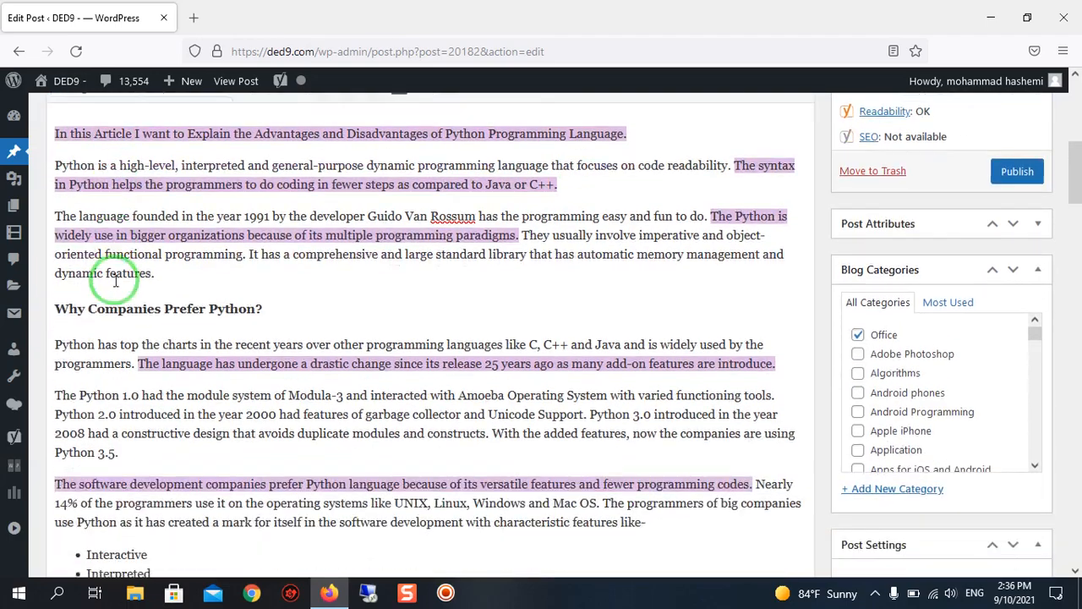
scroll(677, 346, up, 4)
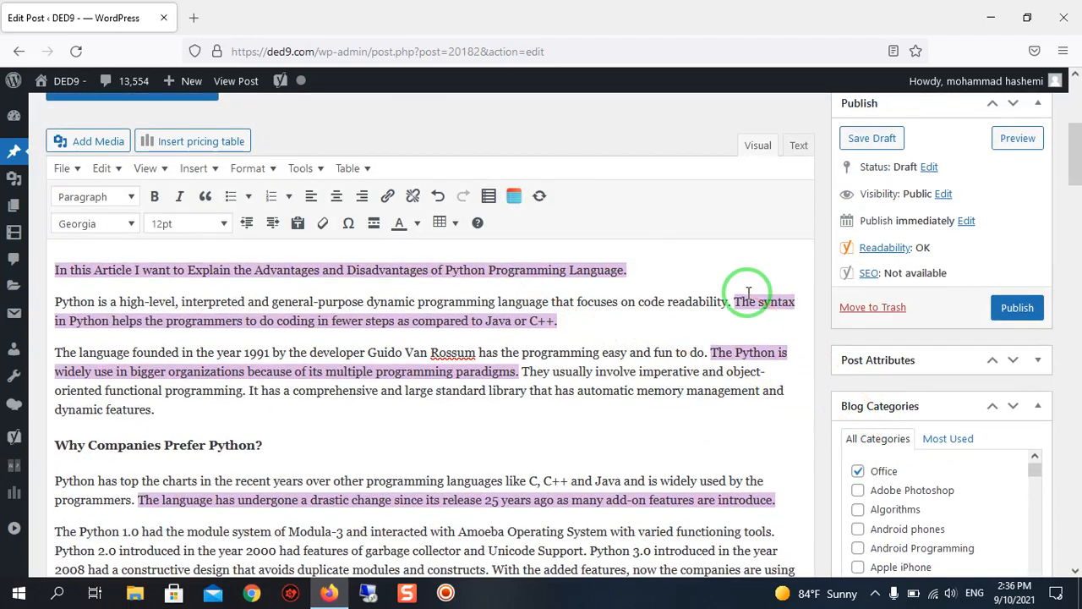
scroll(347, 313, down, 7)
scroll(338, 337, up, 3)
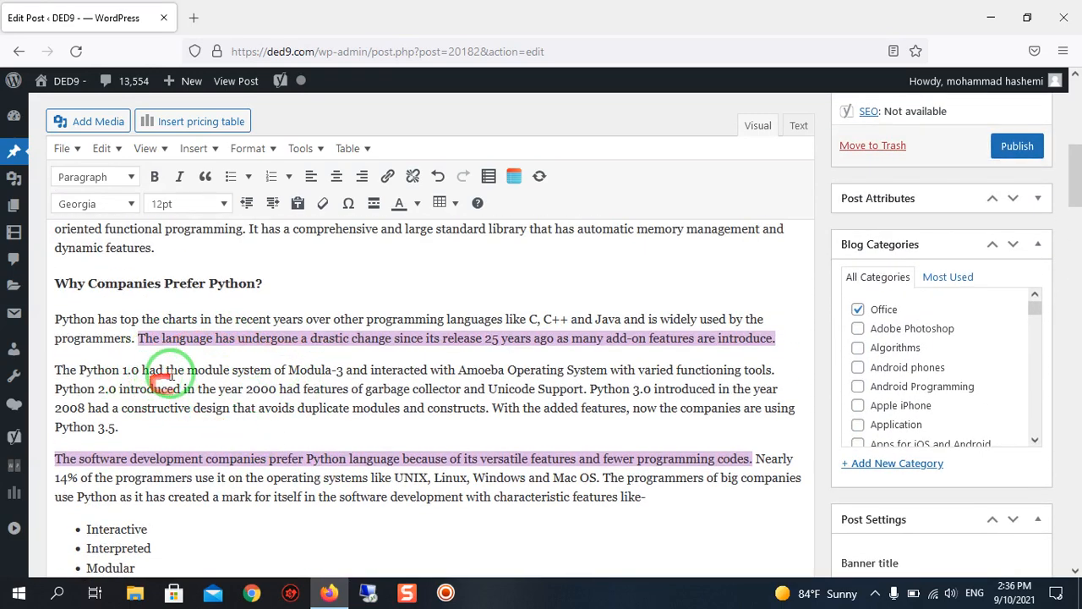
scroll(153, 377, down, 2)
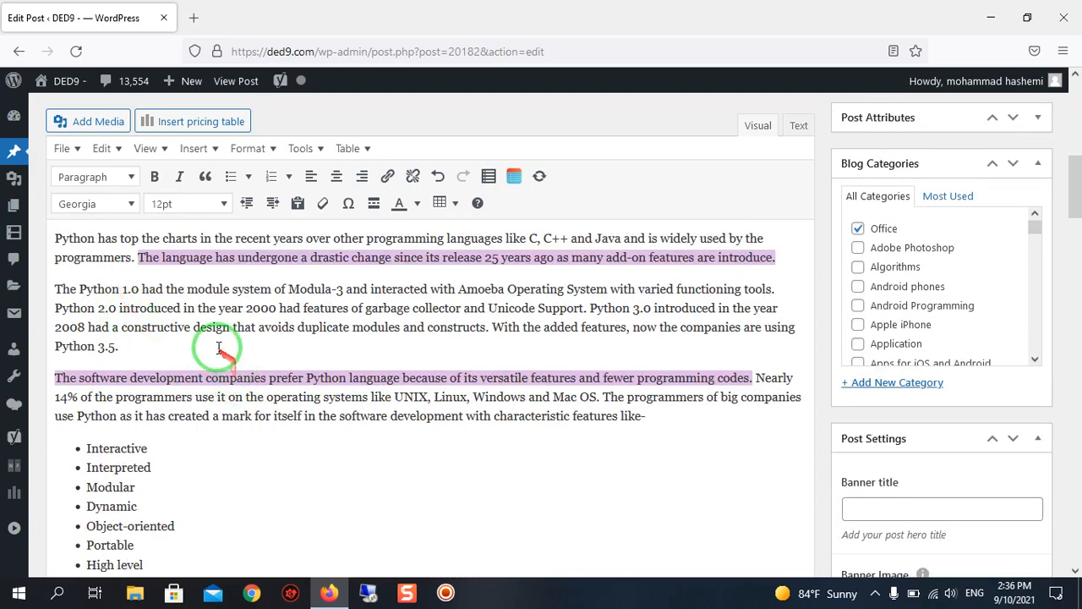
scroll(254, 338, down, 15)
scroll(267, 309, down, 12)
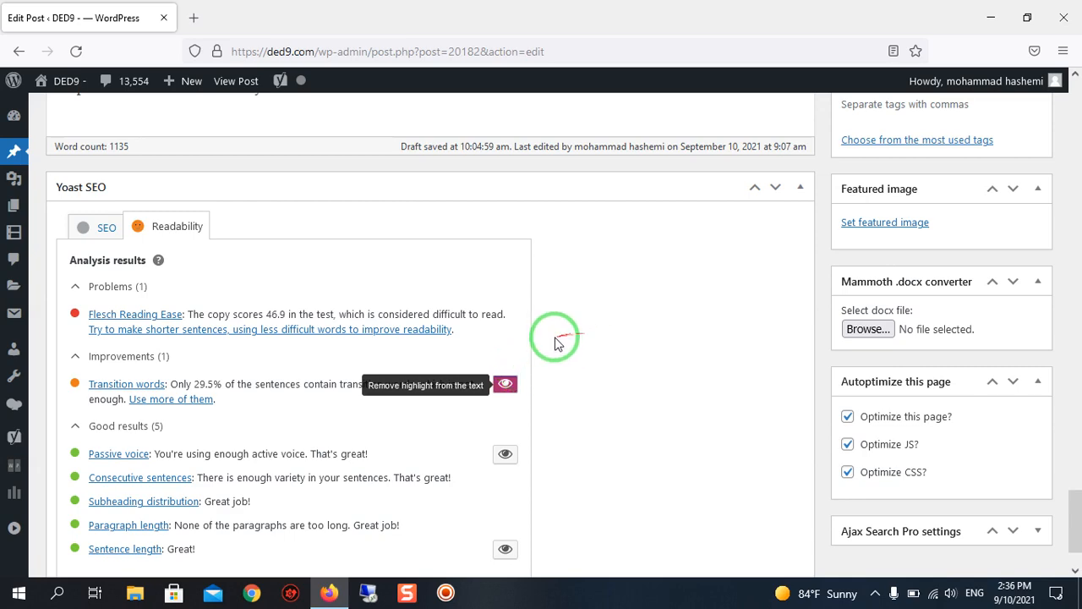
Insert the transition word "So" before "Python experts may see" under Difficulty in Using Other Languages.
scroll(502, 383, up, 10)
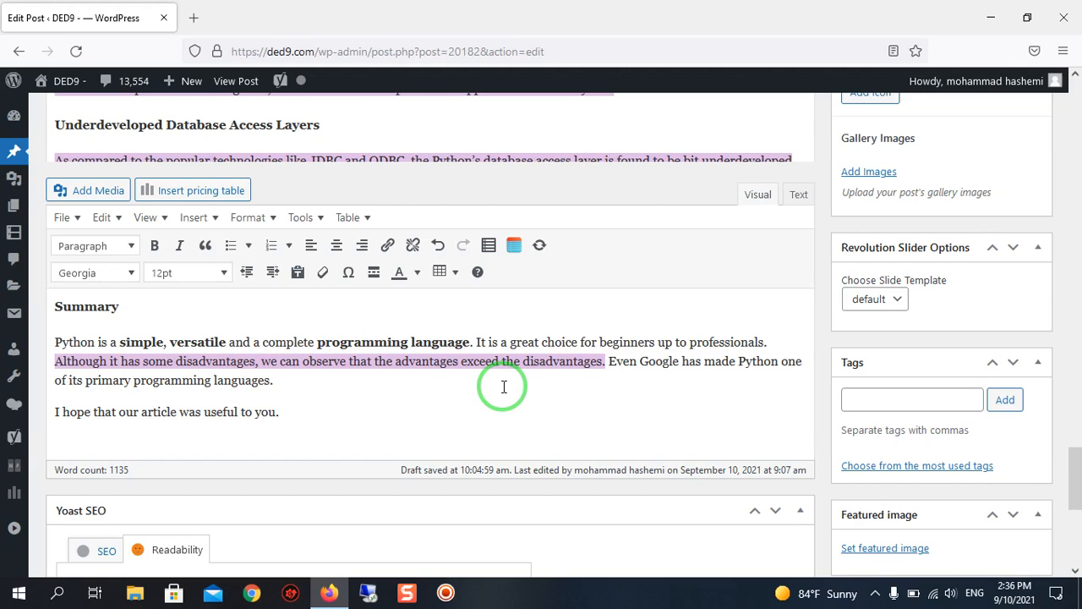
scroll(504, 386, up, 5)
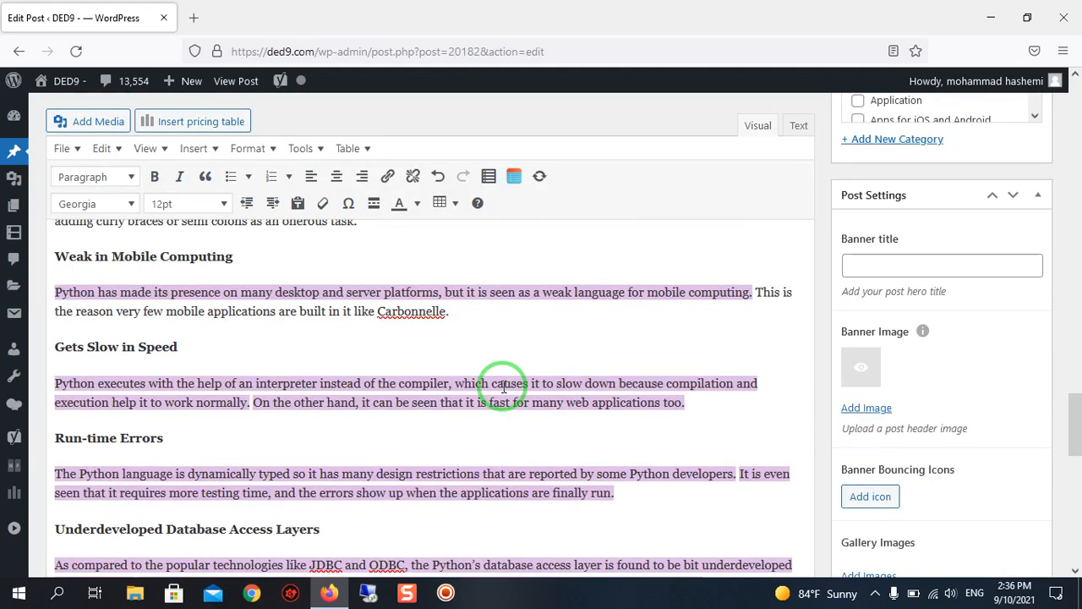
scroll(504, 387, up, 1)
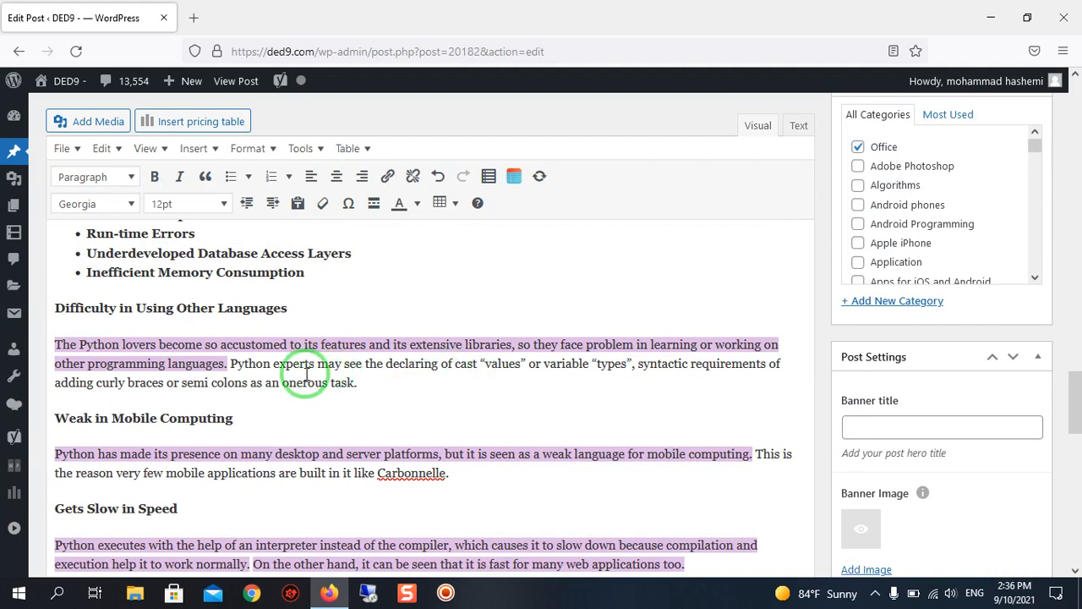
click(226, 381)
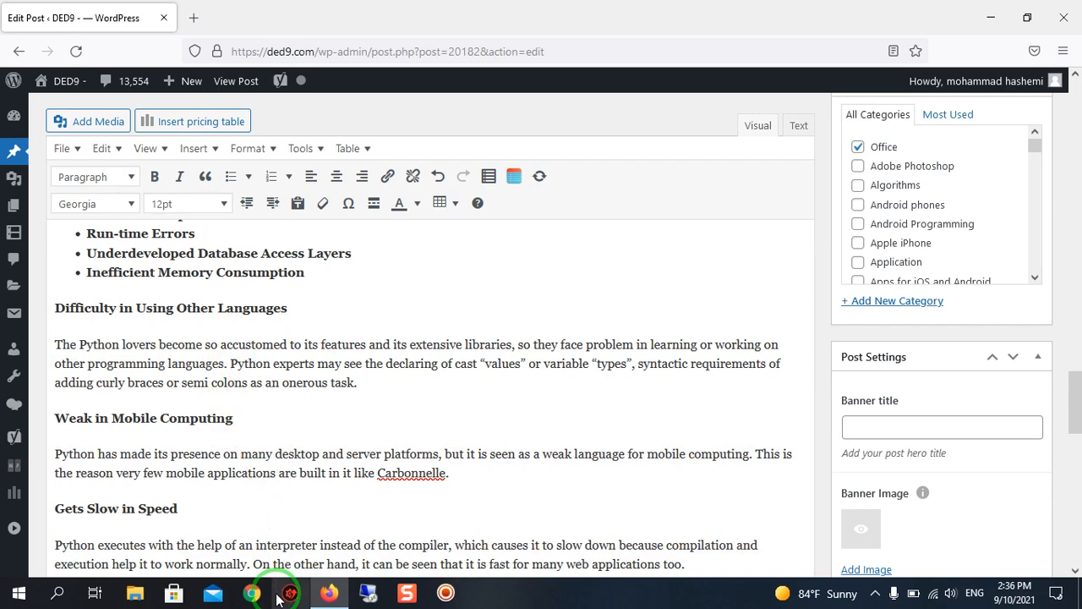
text(So)
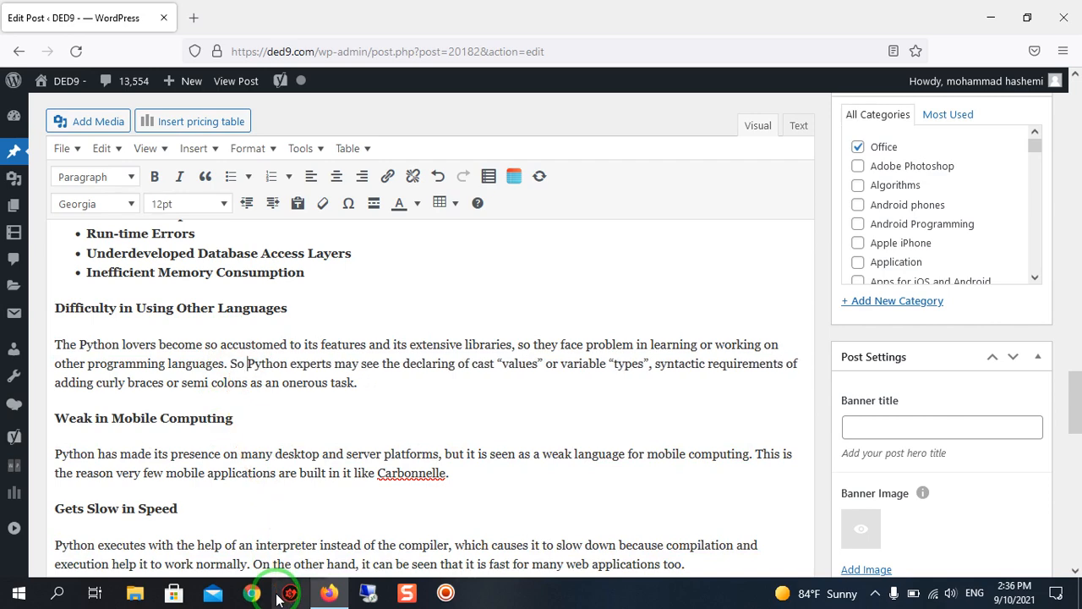
Review the updated readability results after the transition word edit, including Transition words, Subheading distribution and Paragraph length.
scroll(429, 363, down, 2)
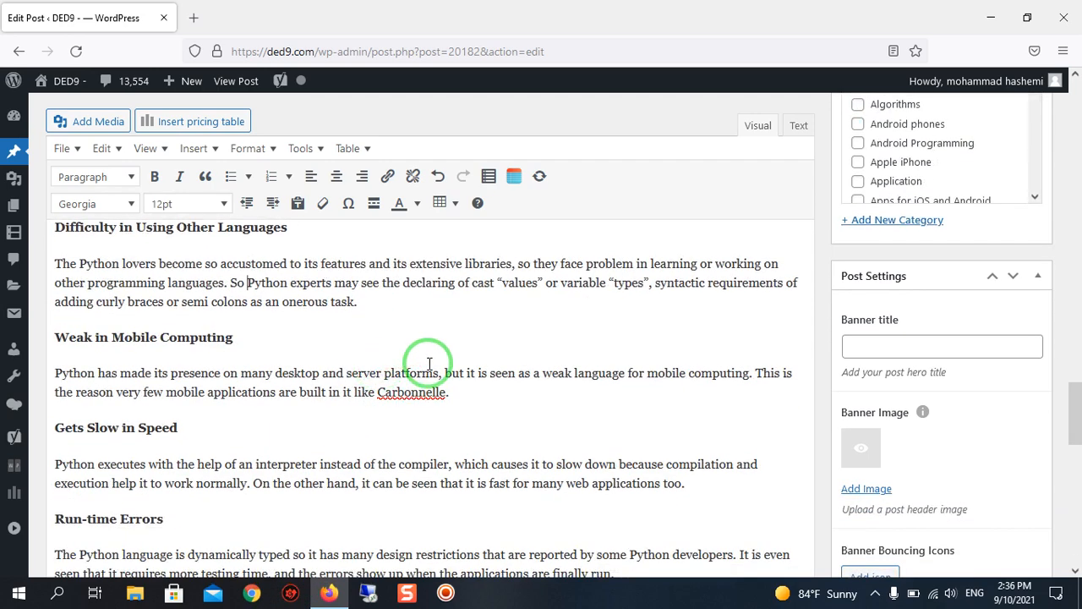
scroll(433, 379, down, 10)
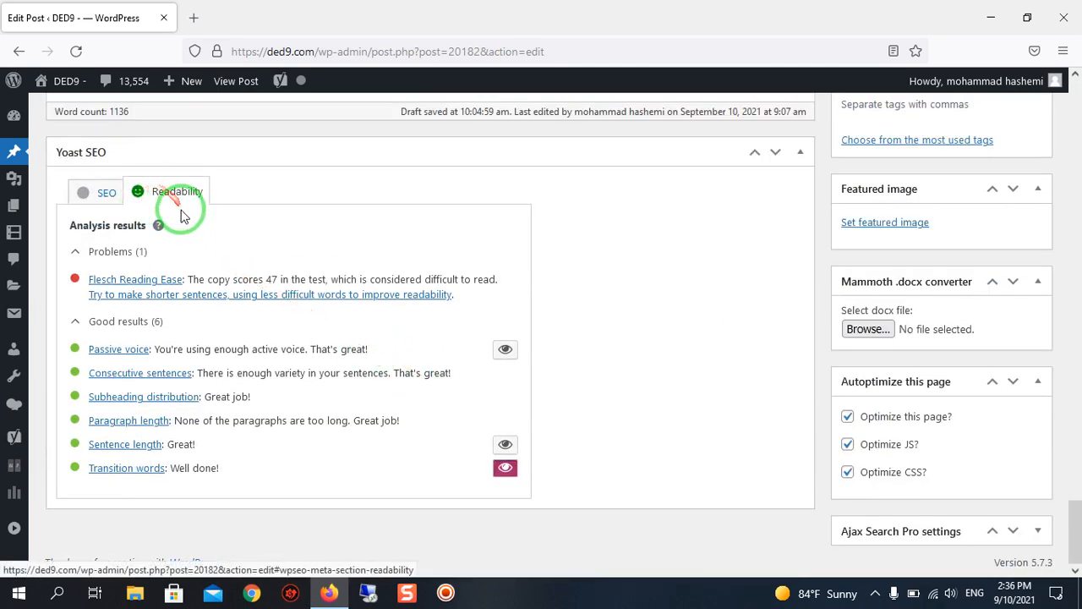
scroll(205, 223, up, 1)
scroll(201, 224, down, 1)
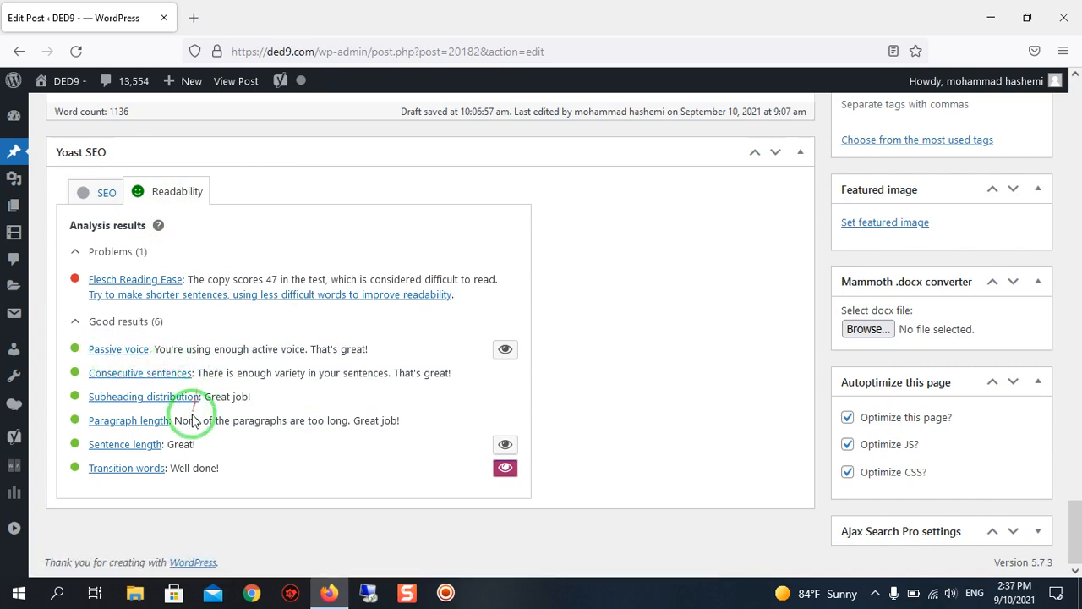
scroll(372, 372, up, 2)
scroll(377, 368, down, 2)
scroll(356, 347, up, 2)
scroll(357, 353, down, 2)
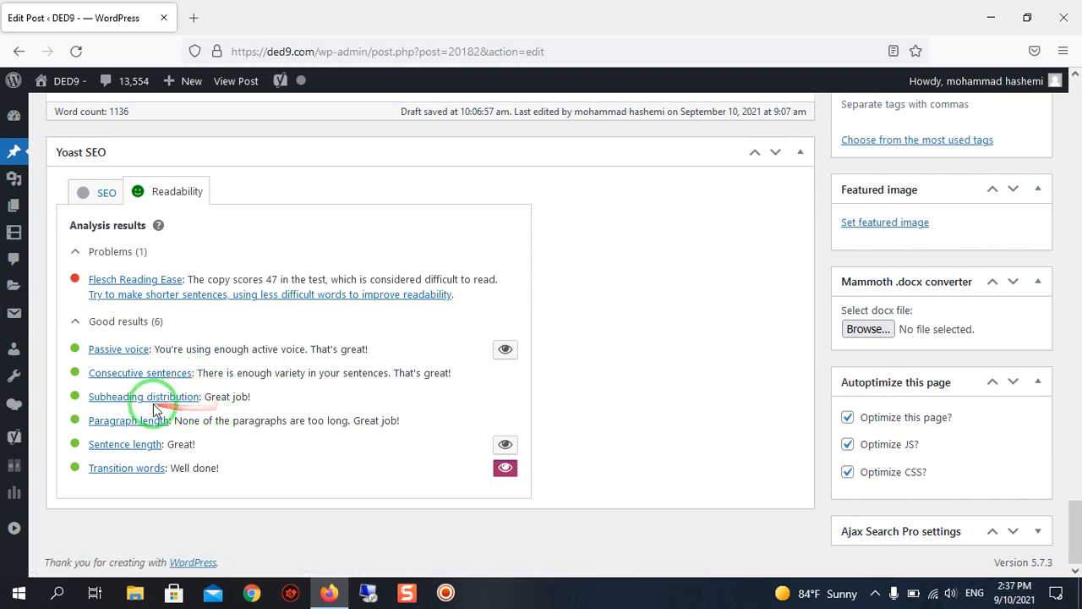
Examine the subheadings and paragraphs from Run-time Errors to Summary alongside the Subheading distribution and Paragraph length results.
scroll(218, 415, up, 10)
click(220, 334)
scroll(222, 335, down, 1)
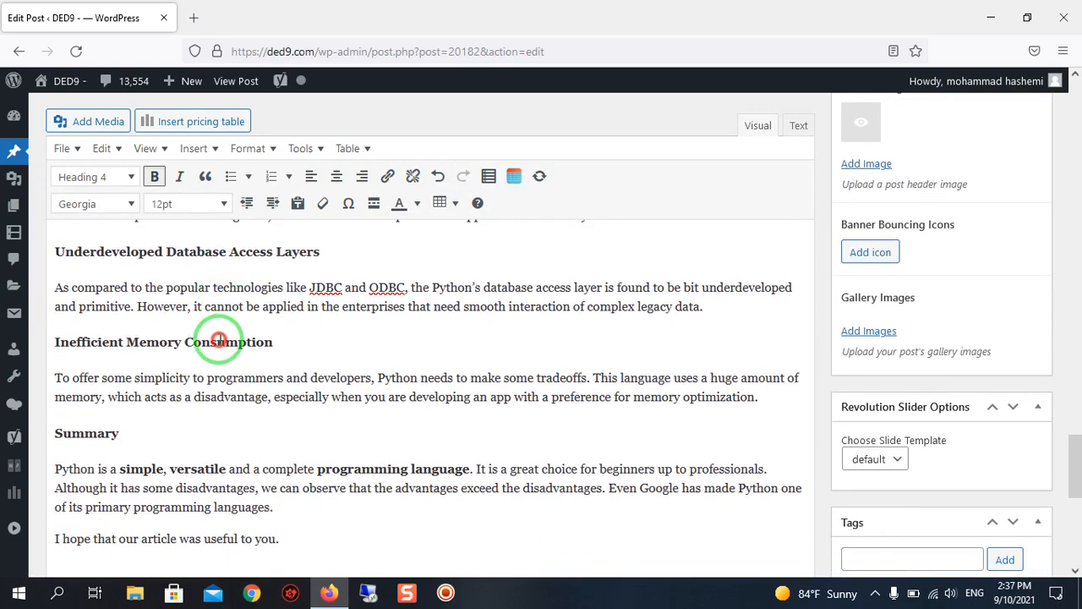
scroll(220, 341, down, 1)
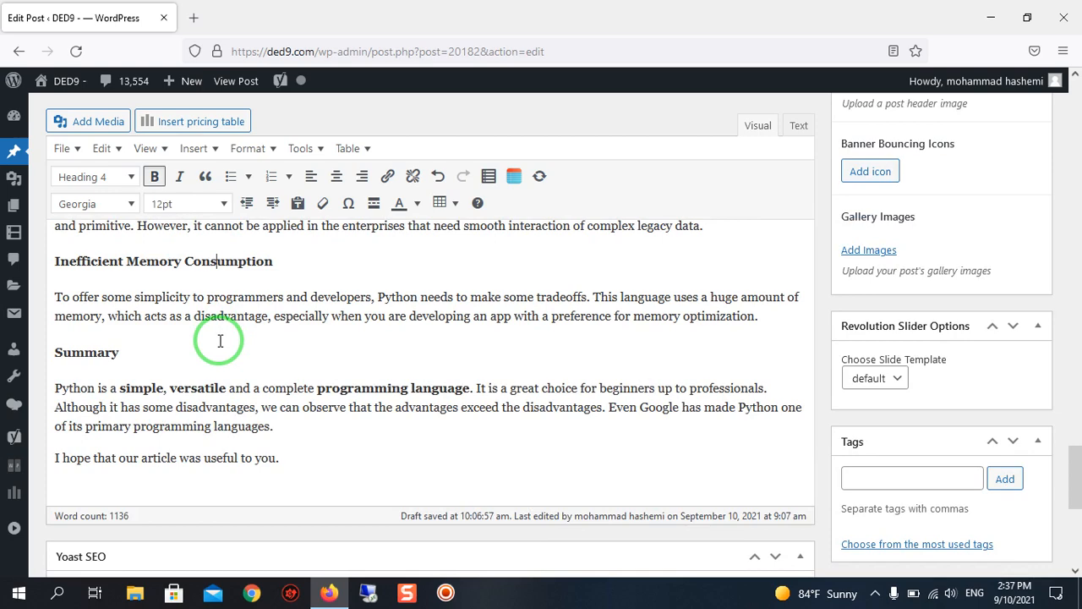
scroll(219, 341, up, 2)
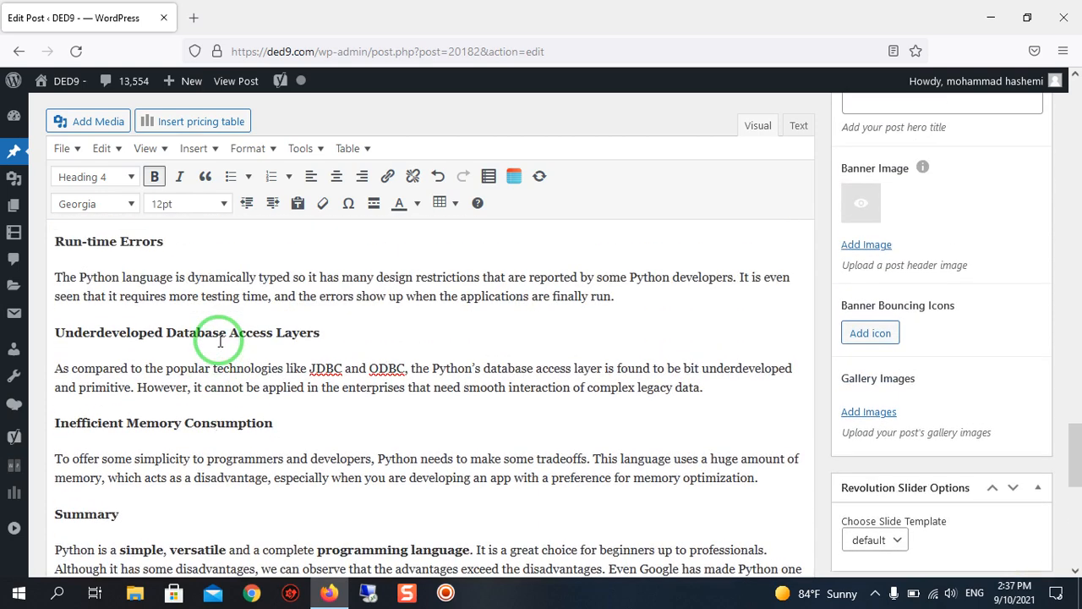
scroll(220, 341, down, 6)
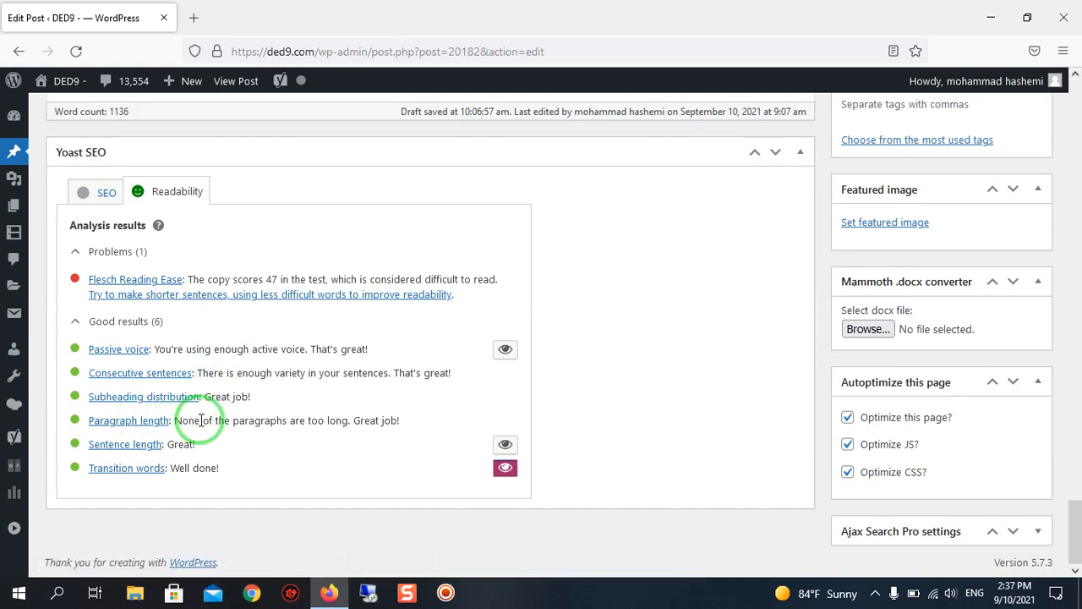
Switch from the readability analysis to the SEO analysis and place the cursor in the Focus keyphrase field.
scroll(191, 408, up, 1)
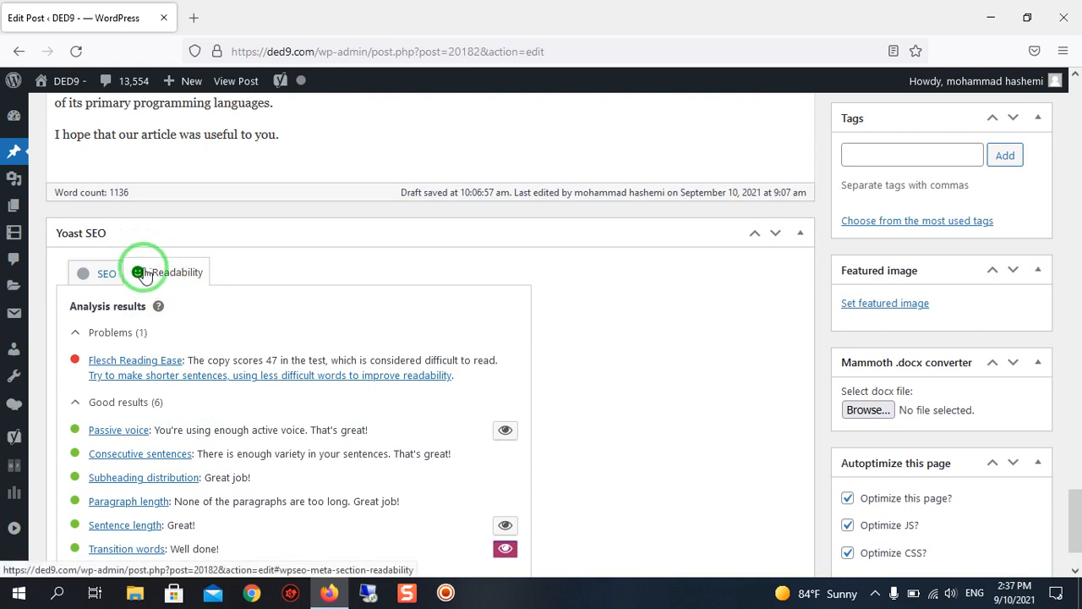
click(105, 275)
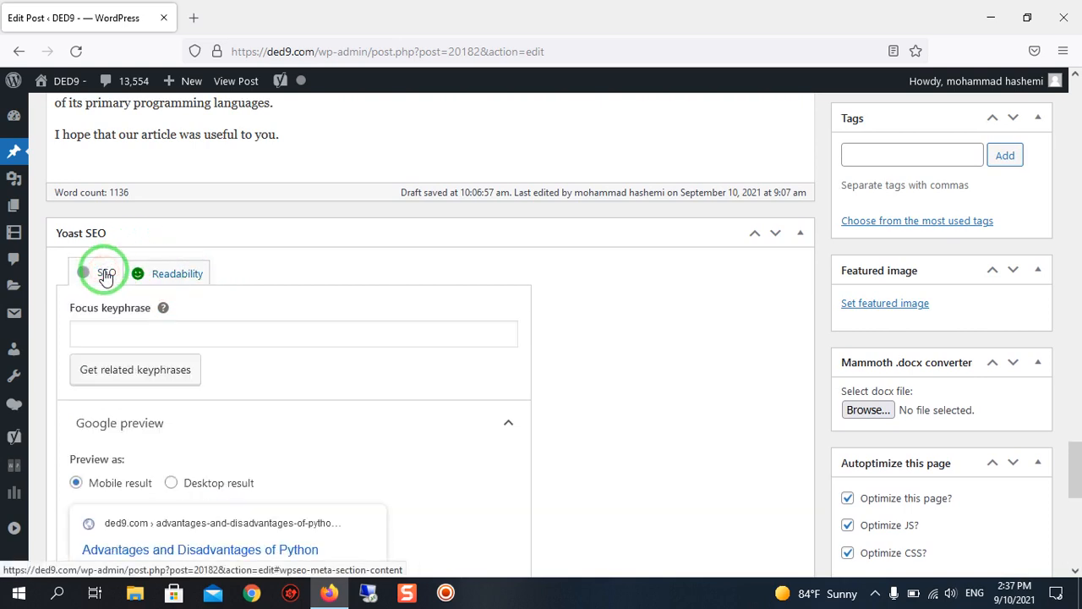
scroll(108, 279, down, 2)
click(116, 253)
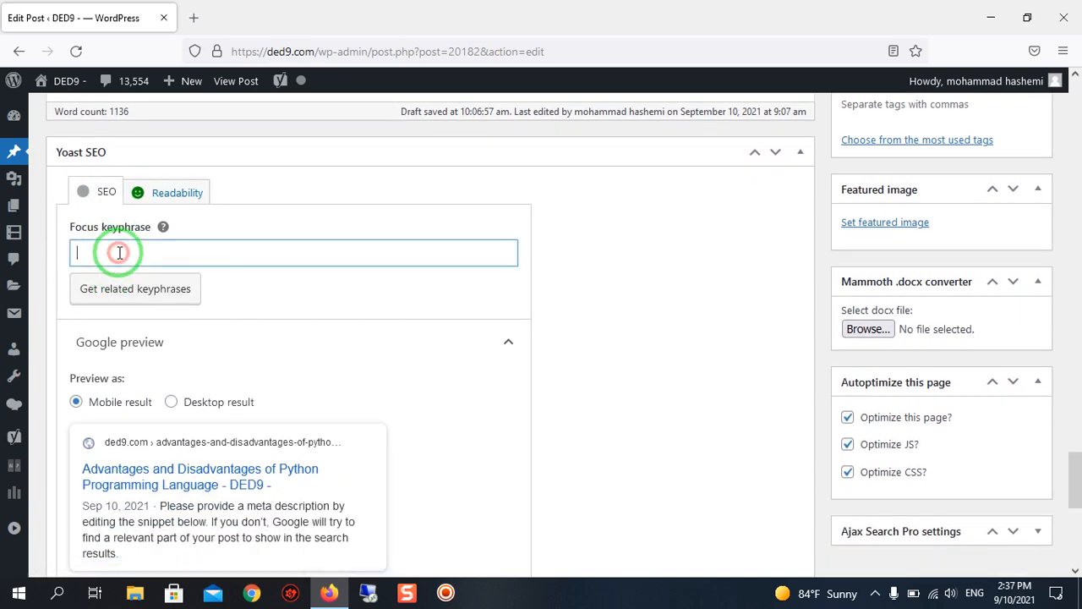
scroll(546, 363, up, 4)
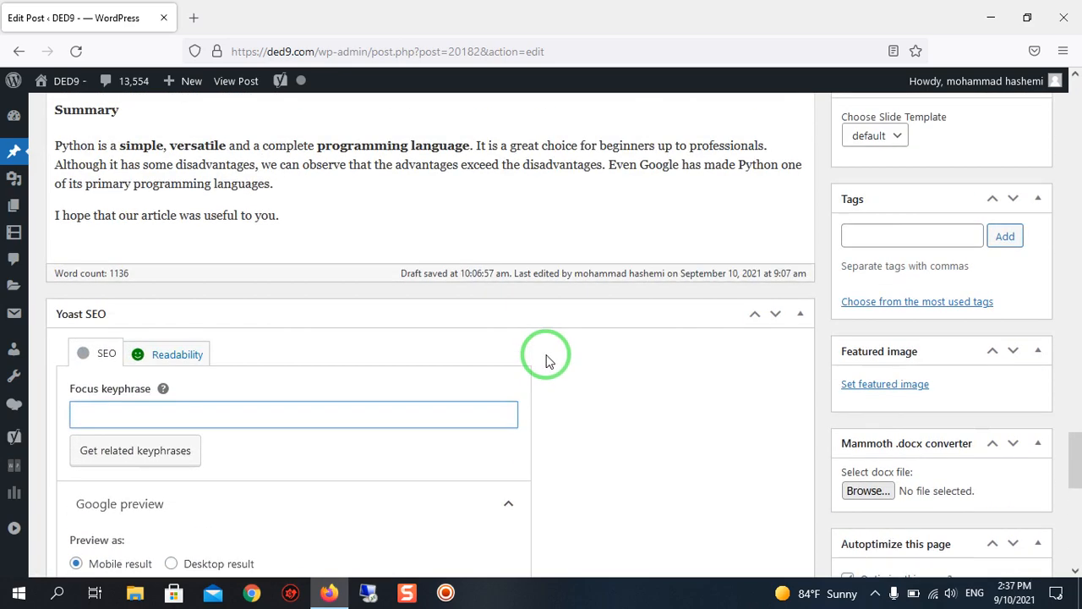
scroll(547, 361, up, 4)
scroll(547, 362, down, 4)
scroll(546, 361, up, 6)
scroll(547, 355, down, 8)
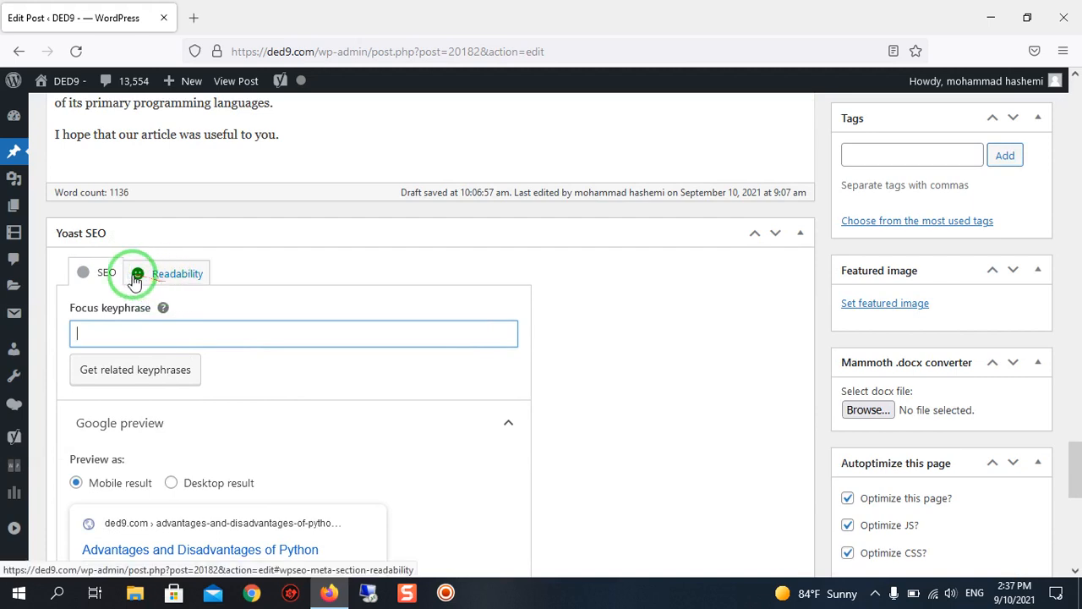
scroll(135, 281, down, 2)
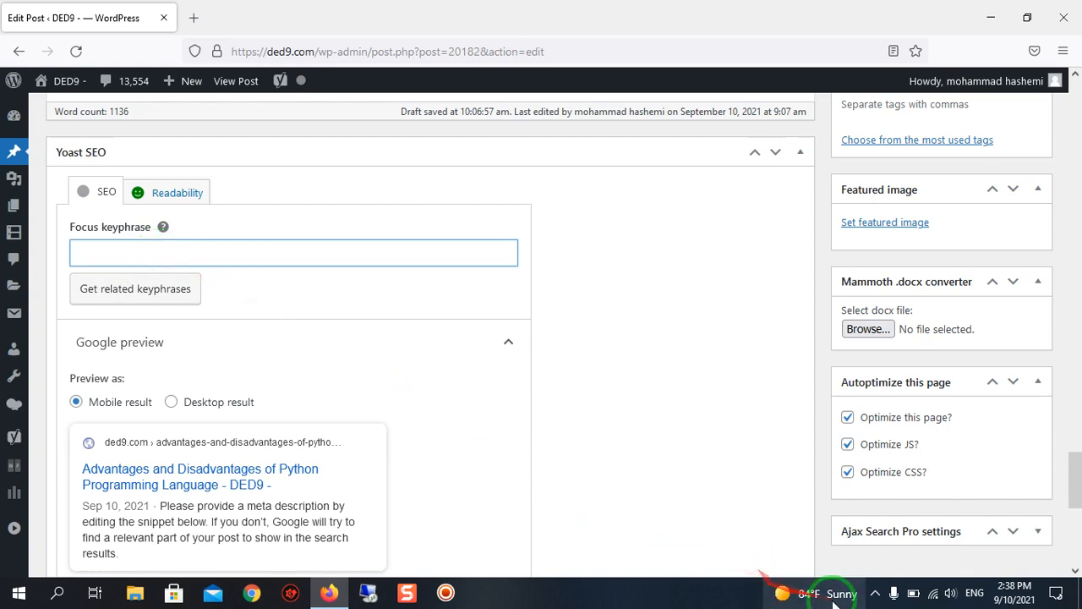
click(552, 594)
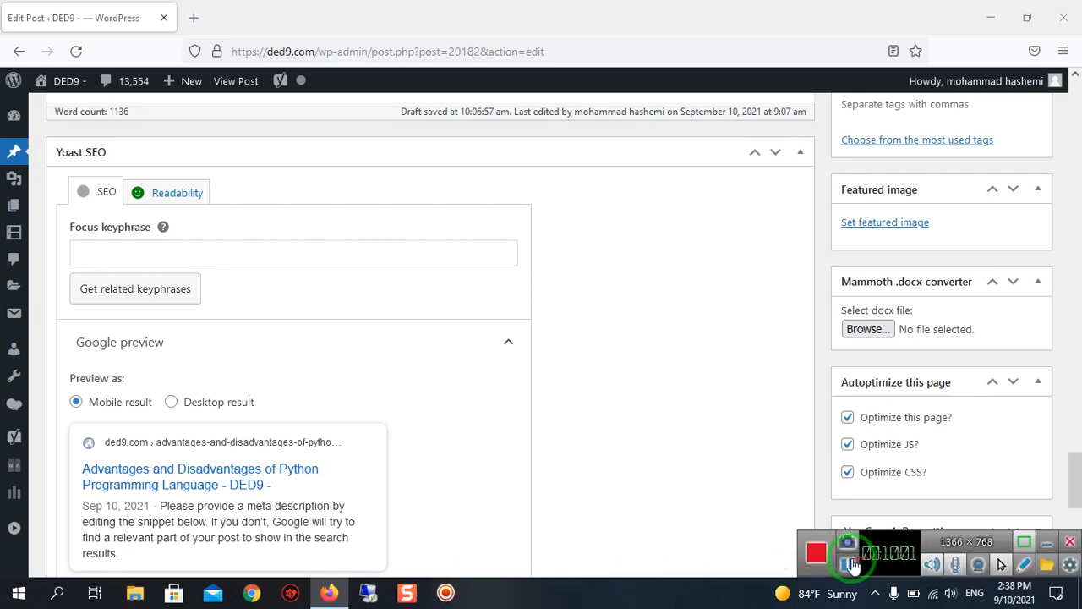
click(848, 573)
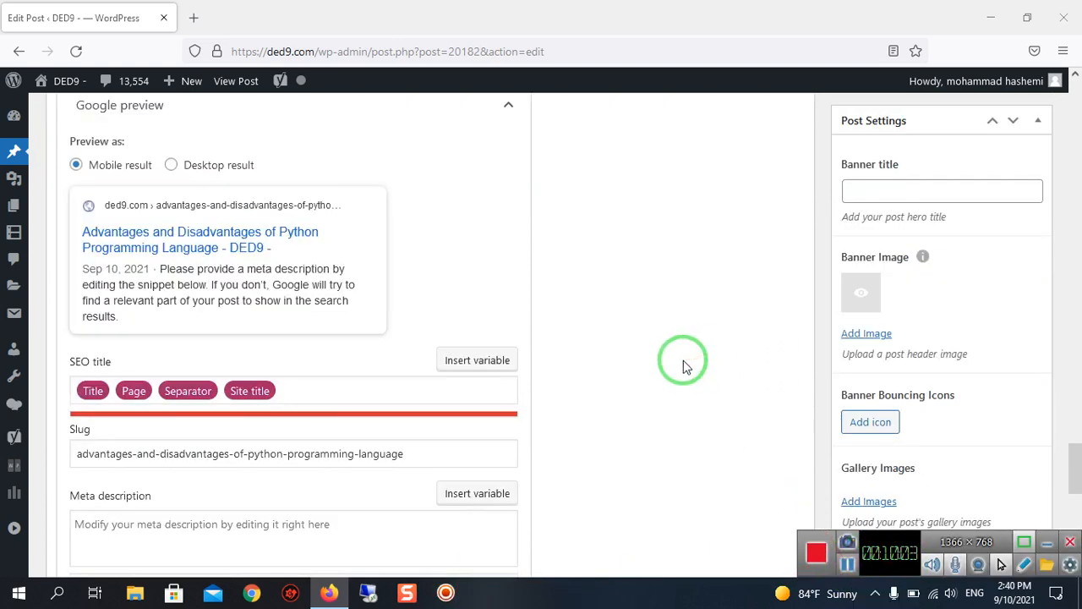
Copy the phrase "Python Programming" from the opening sentence of the article.
scroll(683, 360, up, 1)
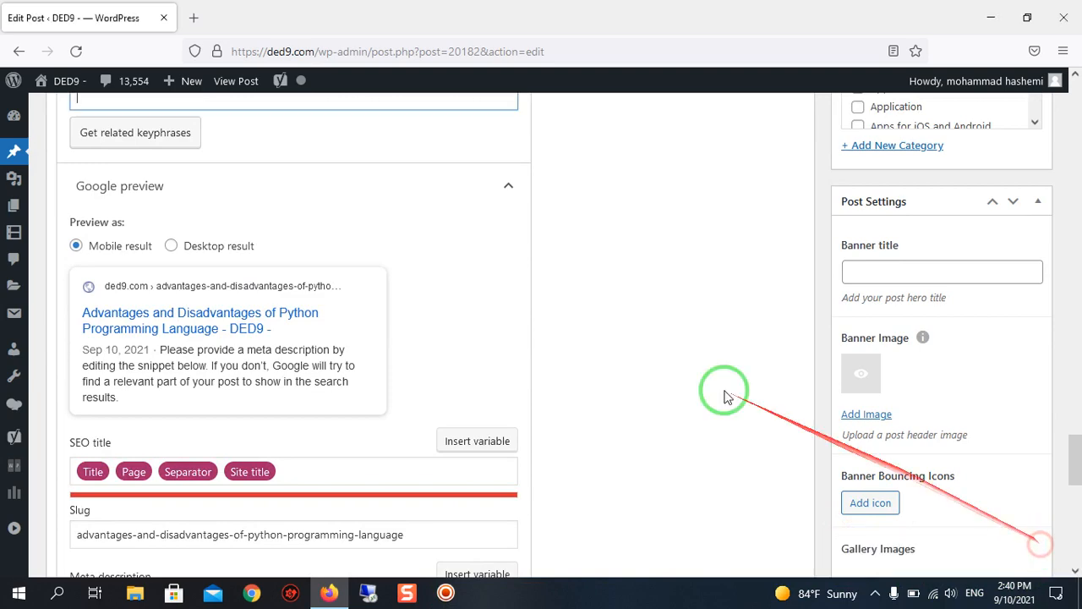
scroll(90, 225, up, 3)
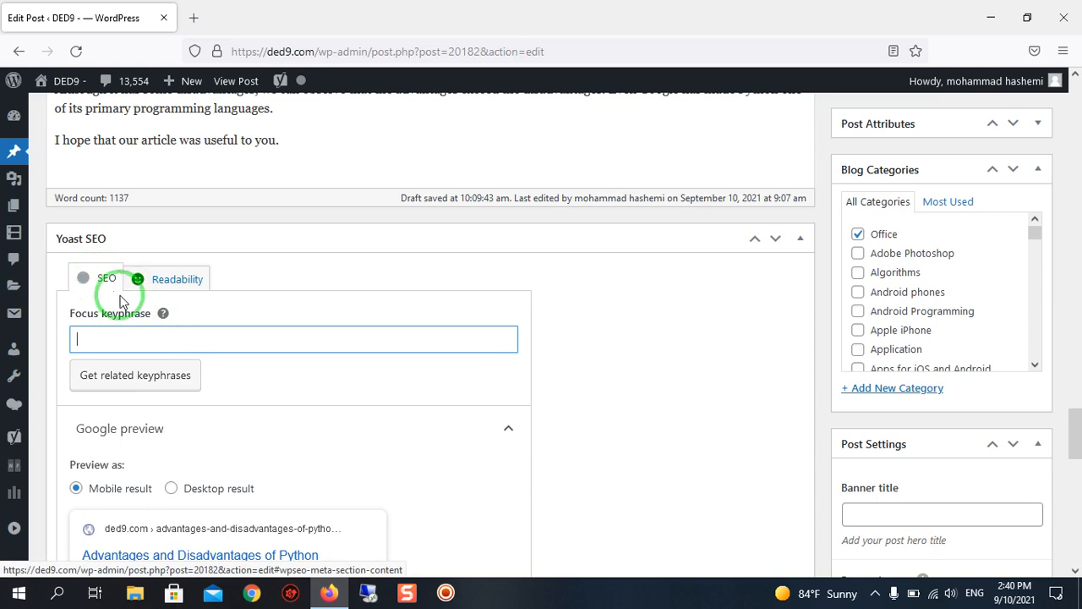
scroll(119, 301, down, 1)
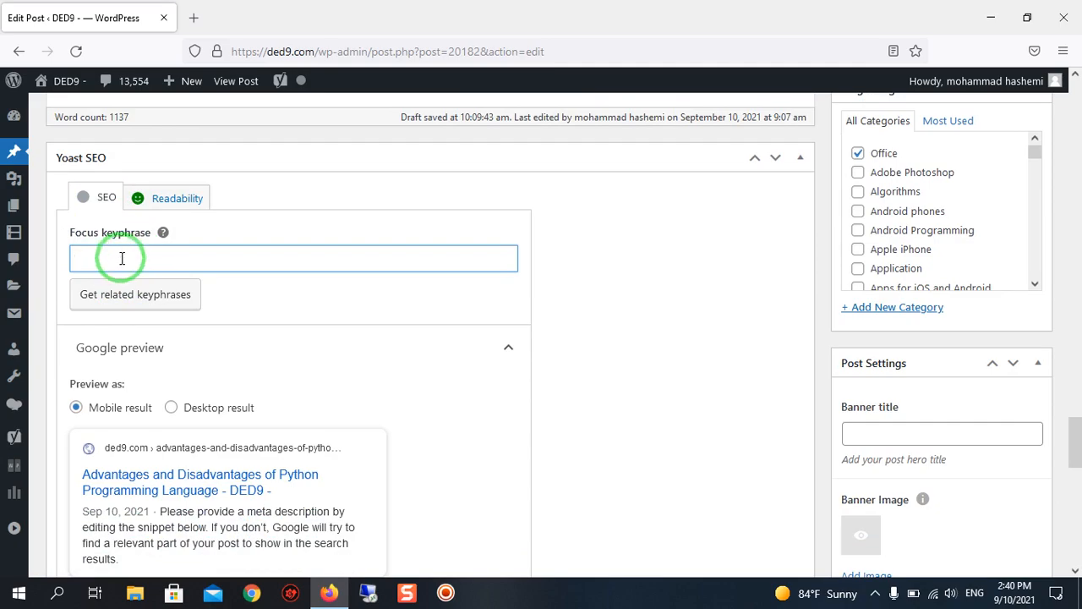
scroll(259, 300, up, 5)
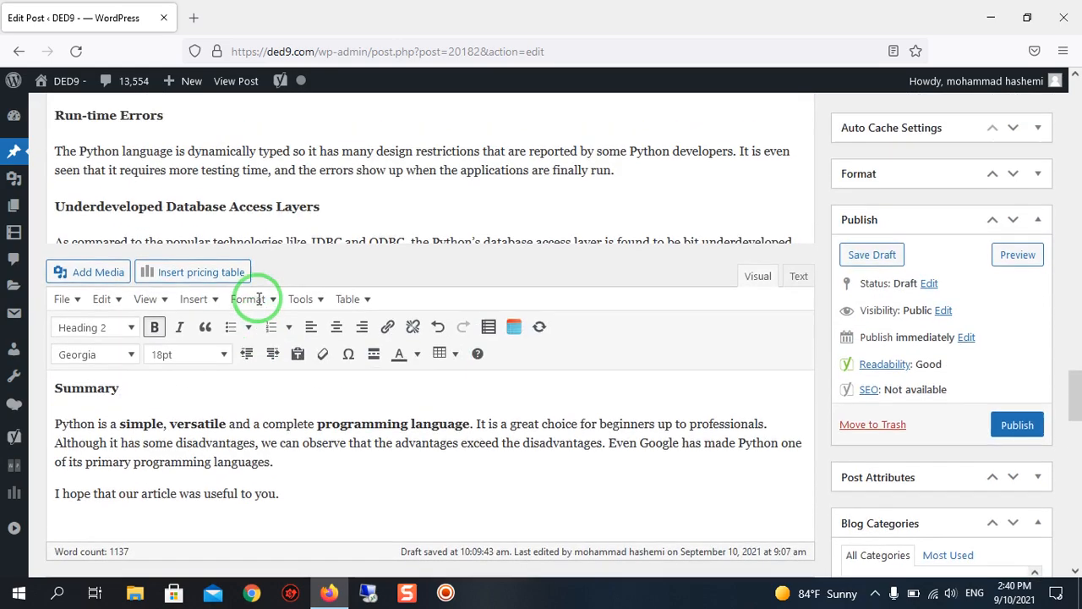
scroll(259, 299, up, 20)
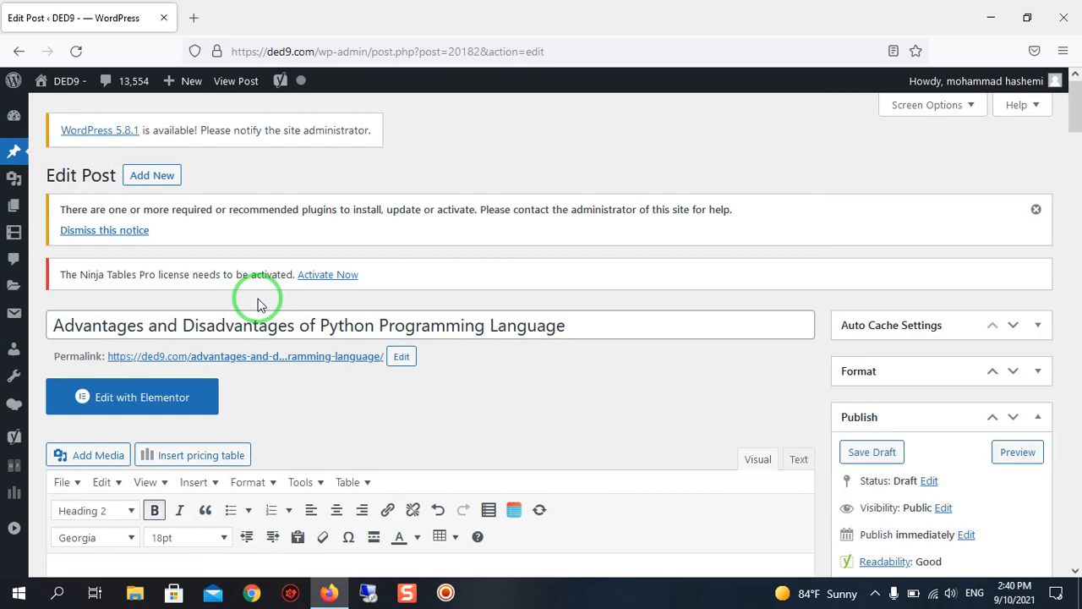
scroll(258, 300, down, 1)
scroll(386, 239, down, 1)
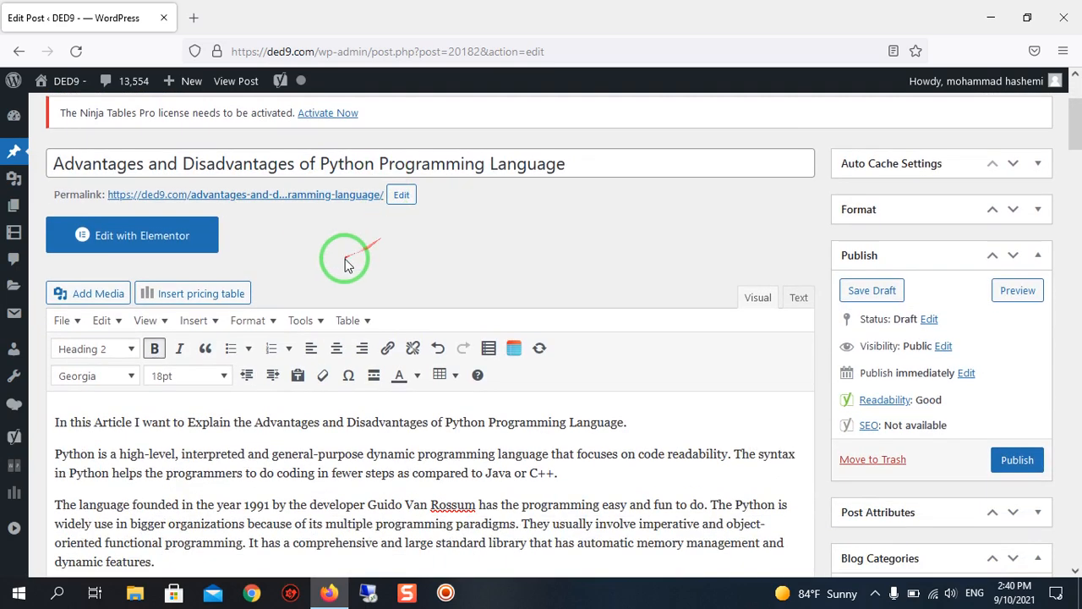
scroll(355, 260, down, 2)
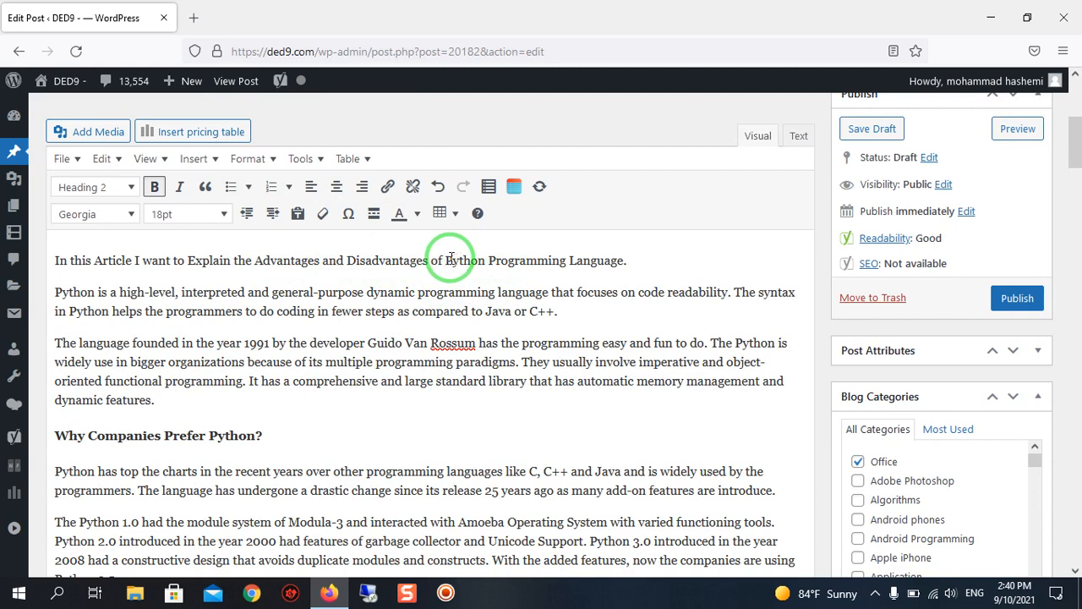
drag(446, 263, 553, 271)
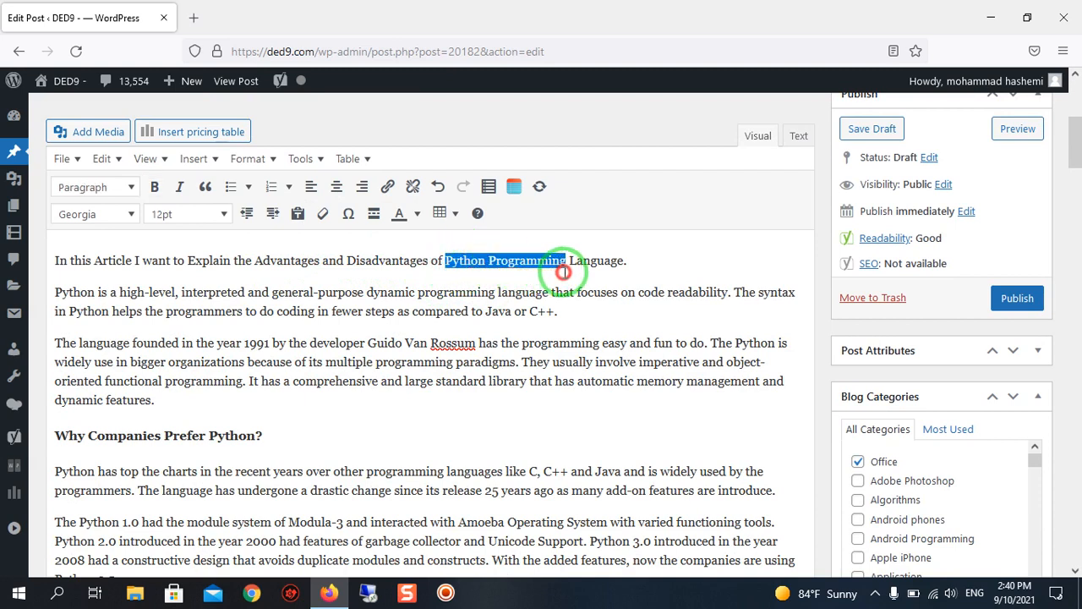
right_click(563, 266)
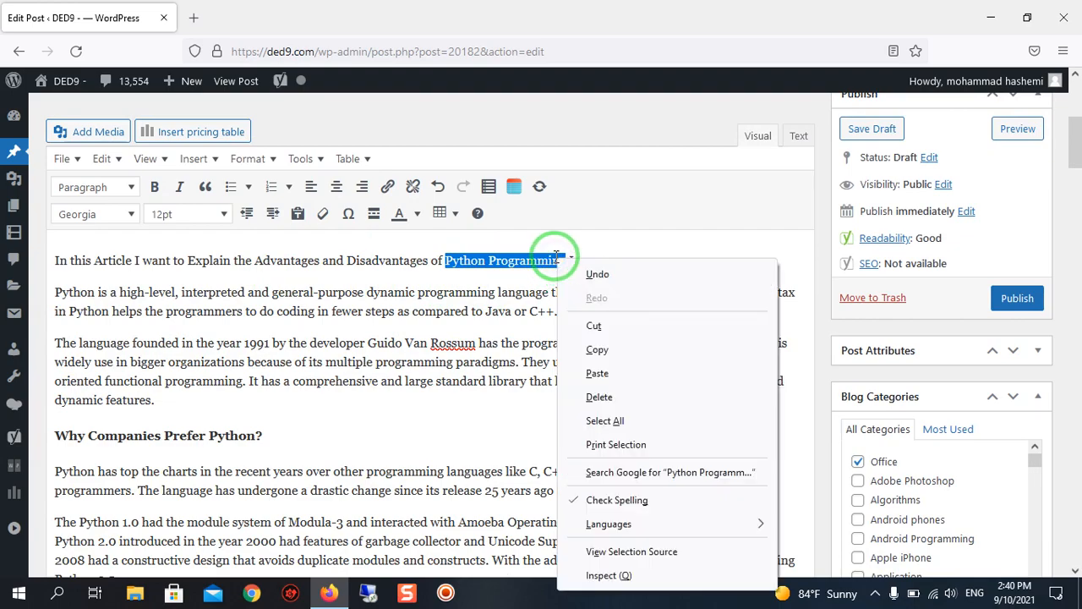
click(598, 353)
Paste "Python Programming" as the focus keyphrase in the Yoast SEO analysis.
scroll(524, 290, down, 20)
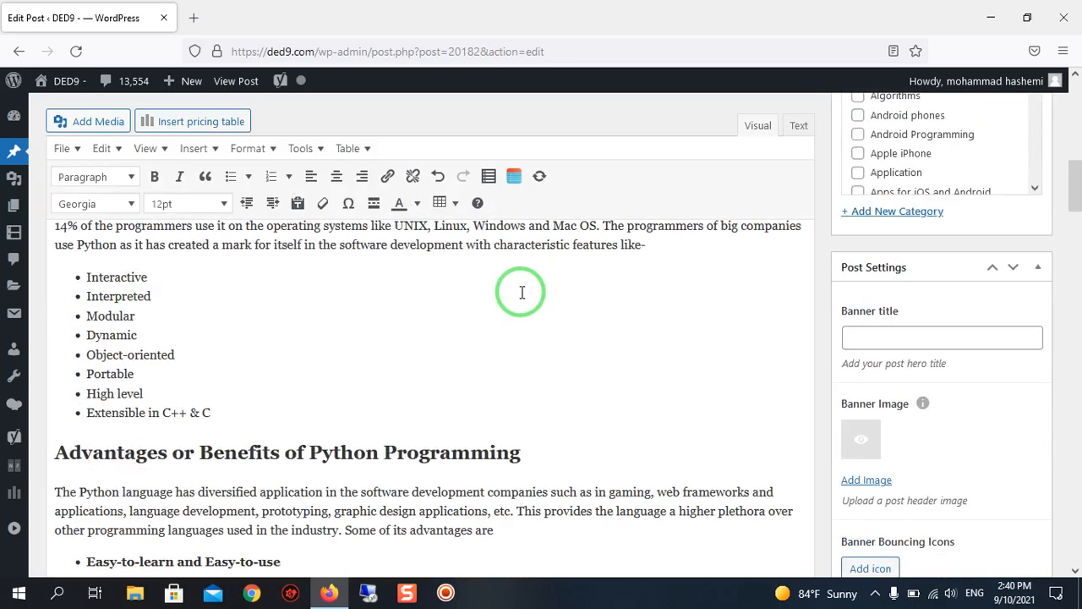
scroll(155, 279, down, 15)
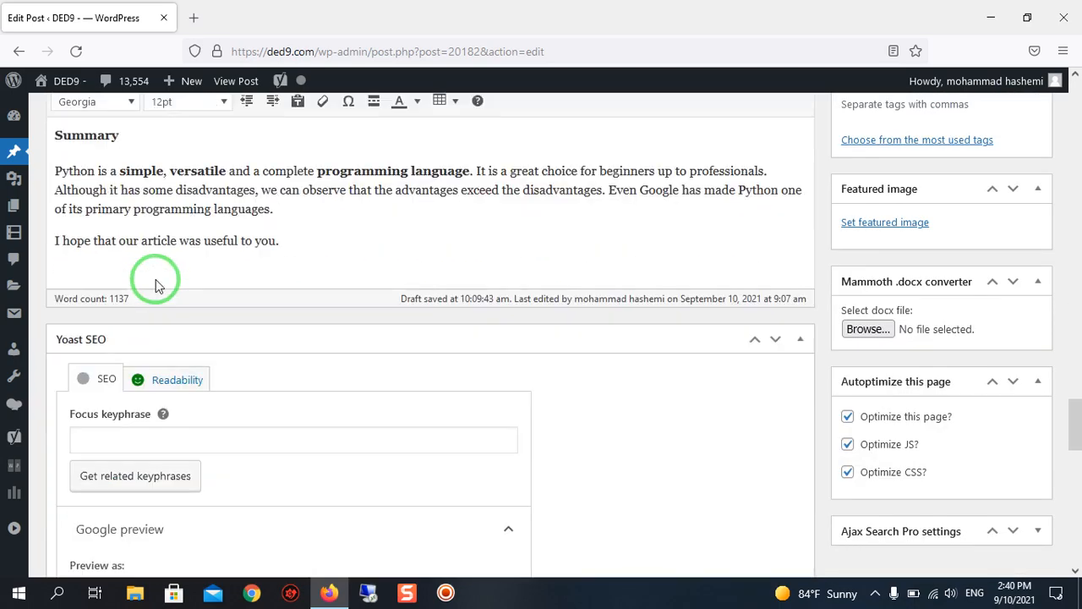
click(150, 286)
right_click(154, 289)
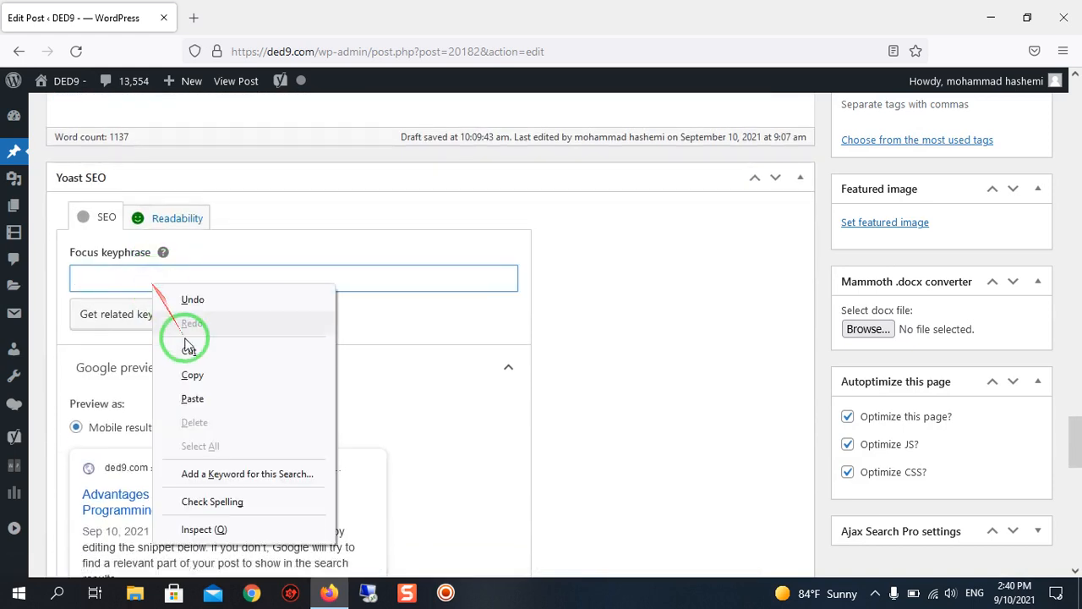
click(215, 401)
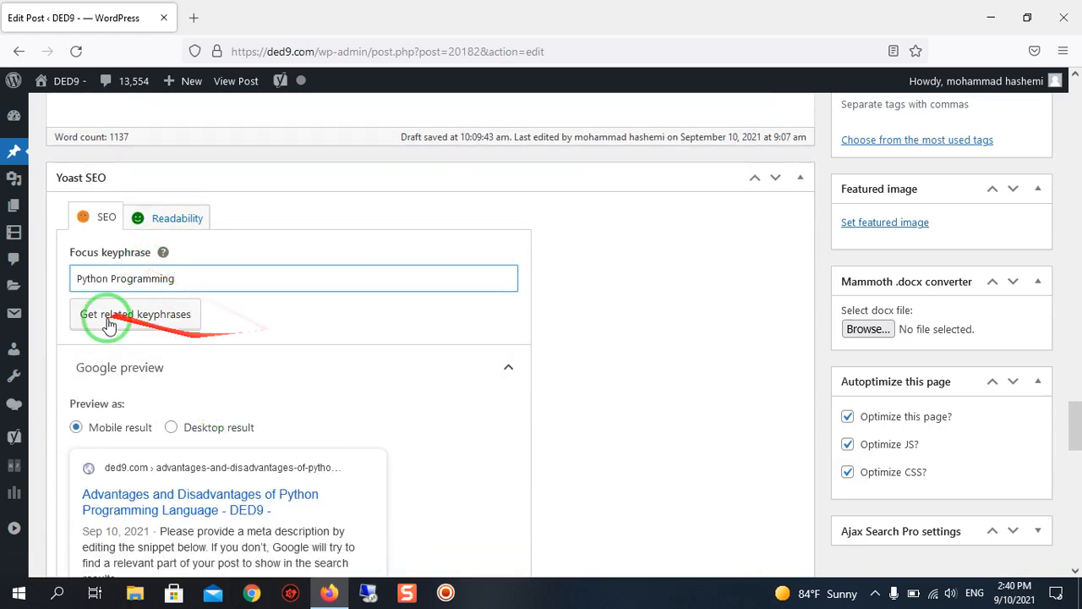
Clear all variables from the SEO title and paste "Python Programming" in their place.
scroll(137, 269, down, 2)
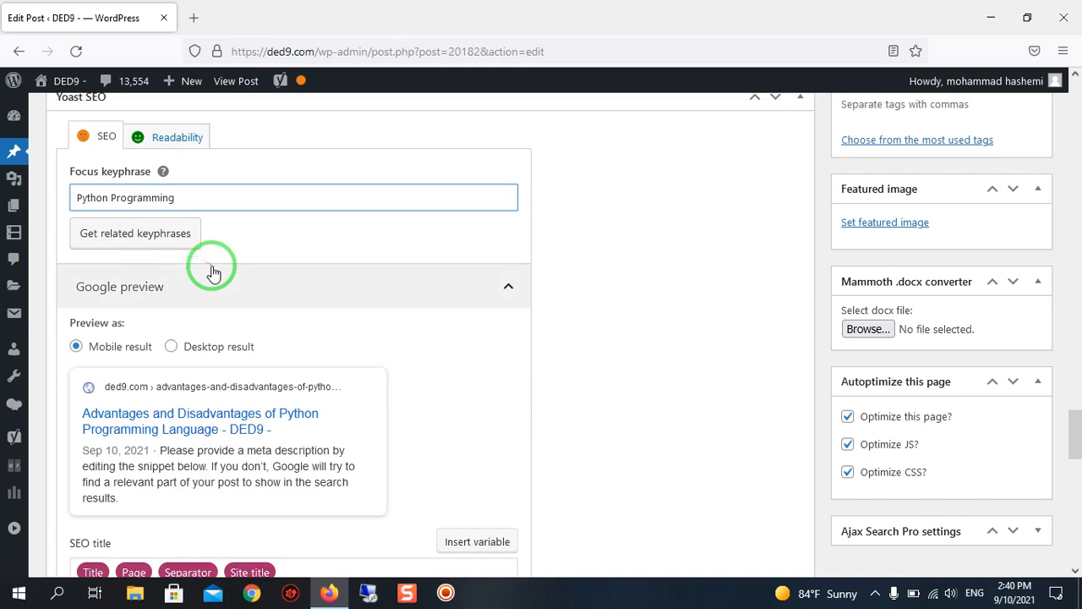
scroll(213, 272, down, 2)
scroll(214, 272, down, 6)
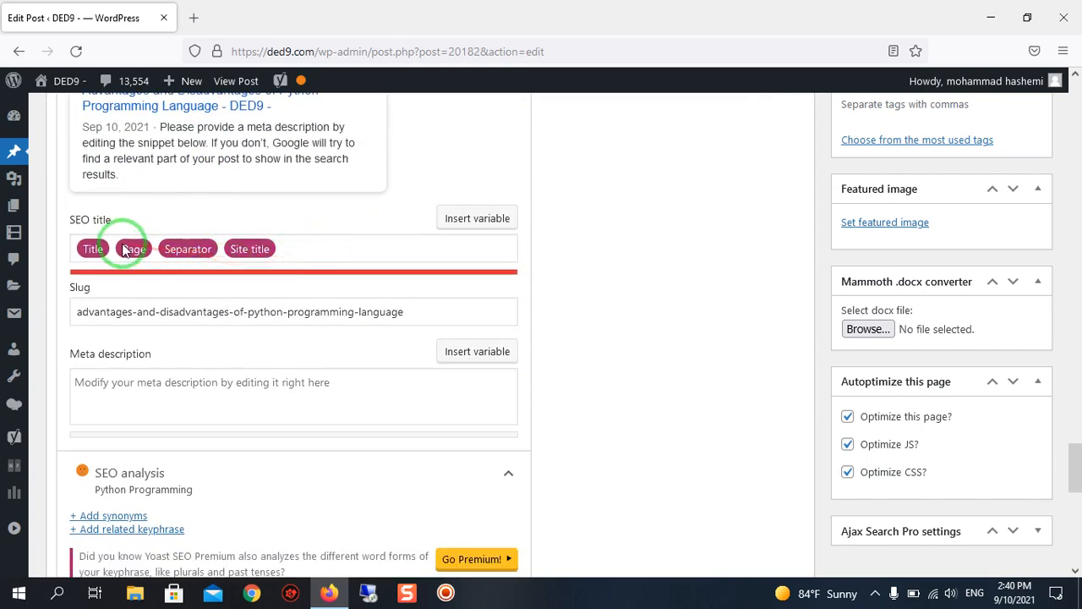
scroll(125, 249, up, 2)
scroll(125, 248, down, 2)
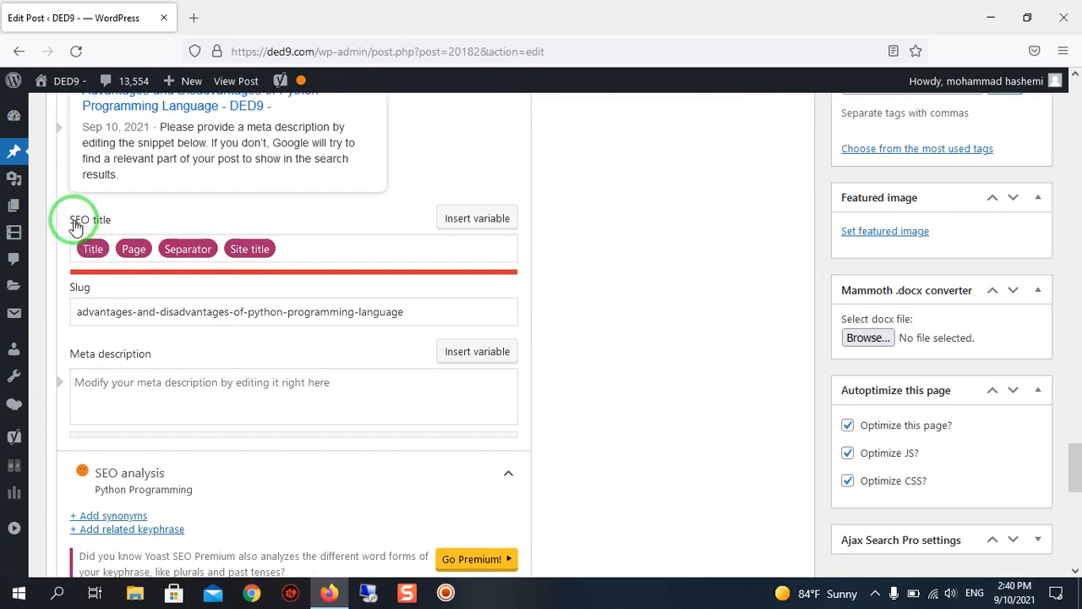
click(80, 221)
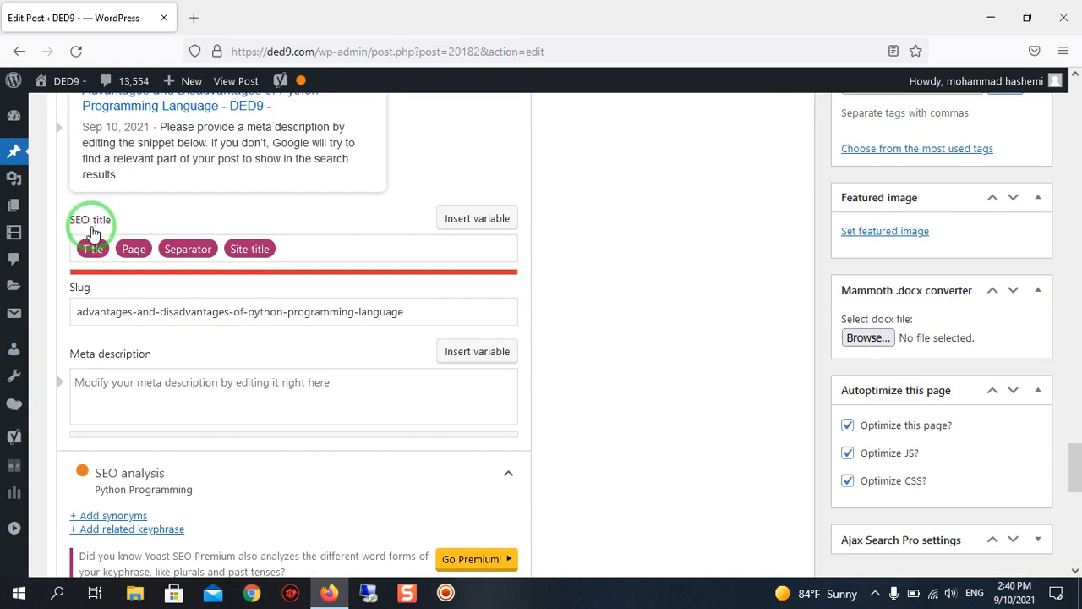
click(79, 221)
click(301, 244)
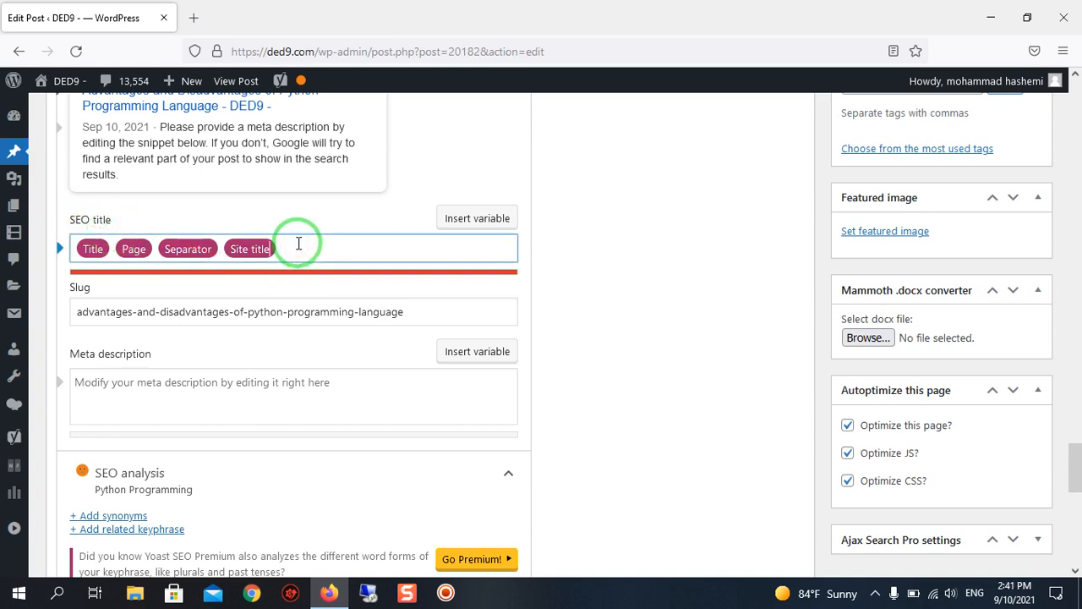
key(BackSpace)
key(BackSpace)
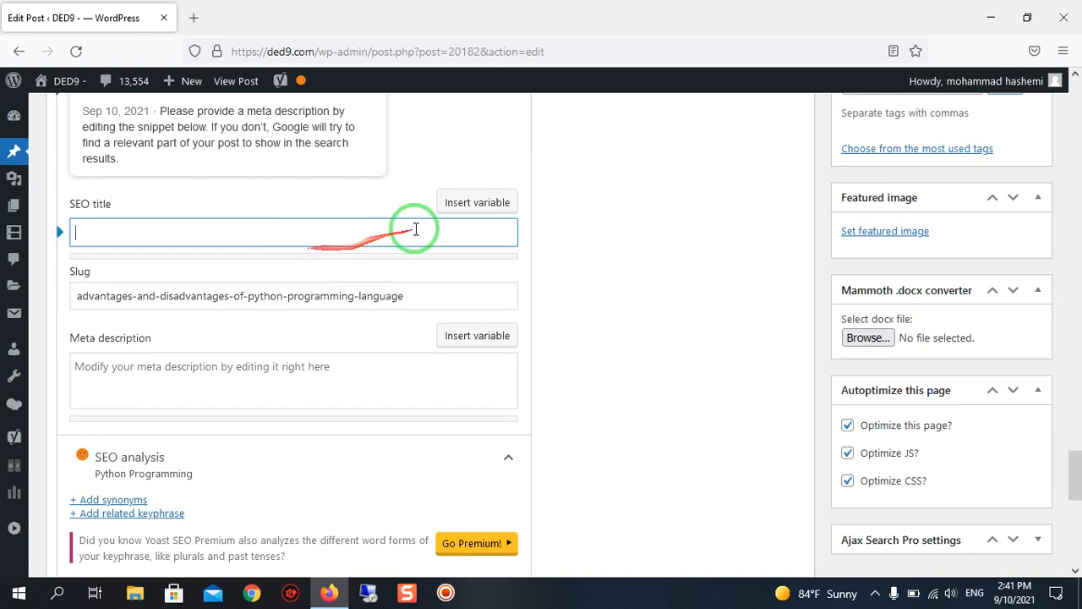
right_click(102, 232)
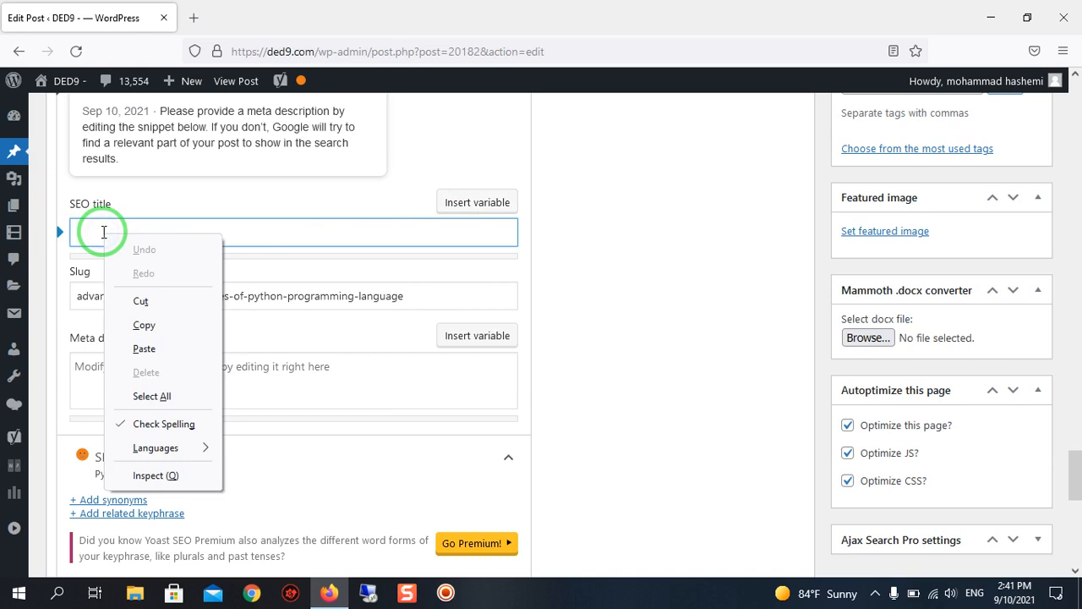
click(157, 348)
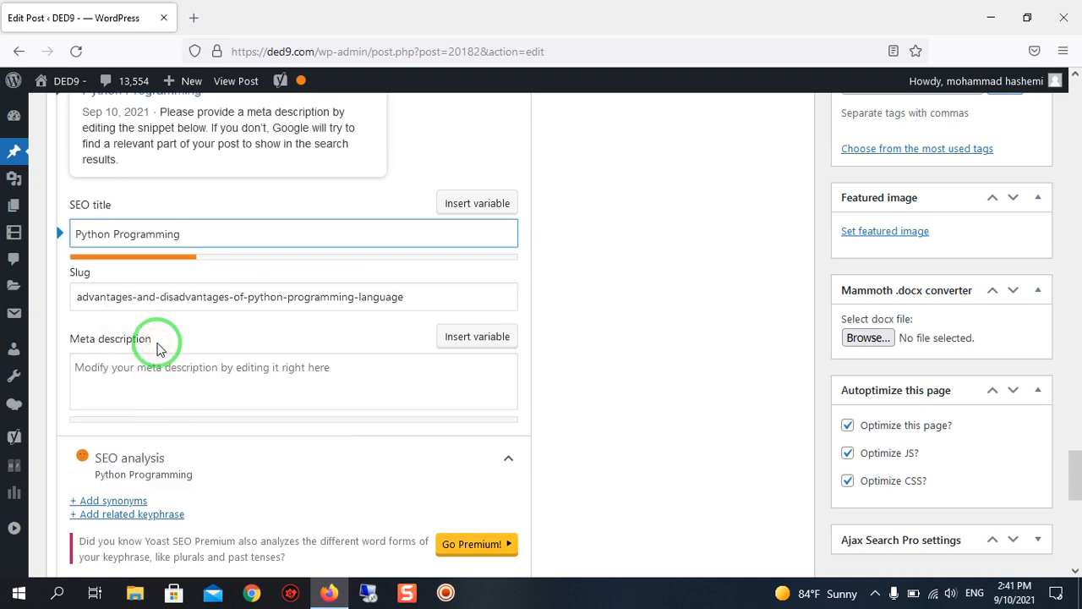
Add the Separator and Primary category variables after "Python Programming" in the SEO title.
click(447, 201)
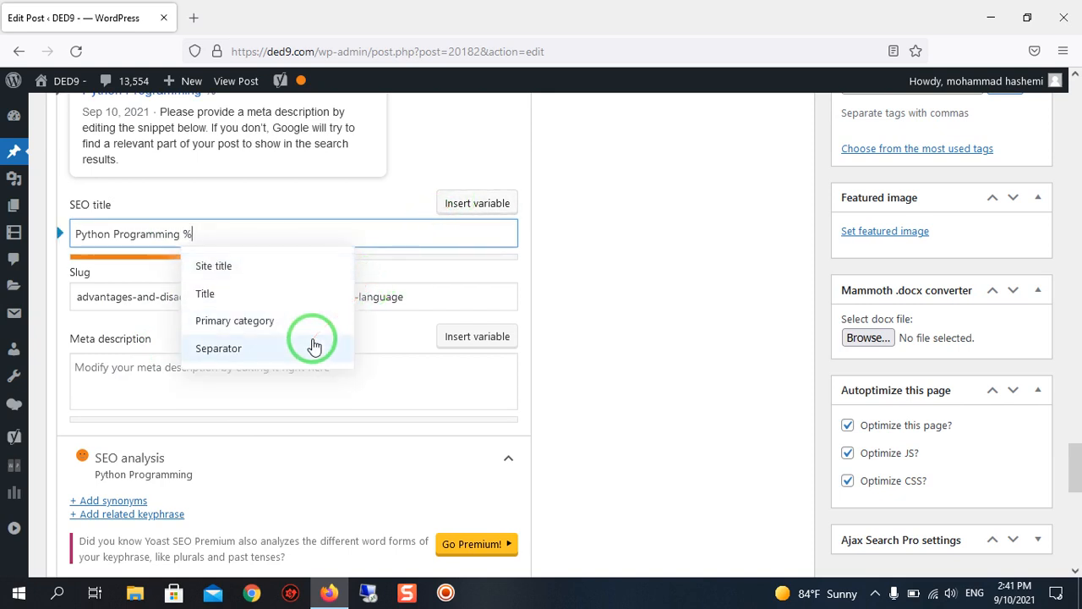
click(312, 345)
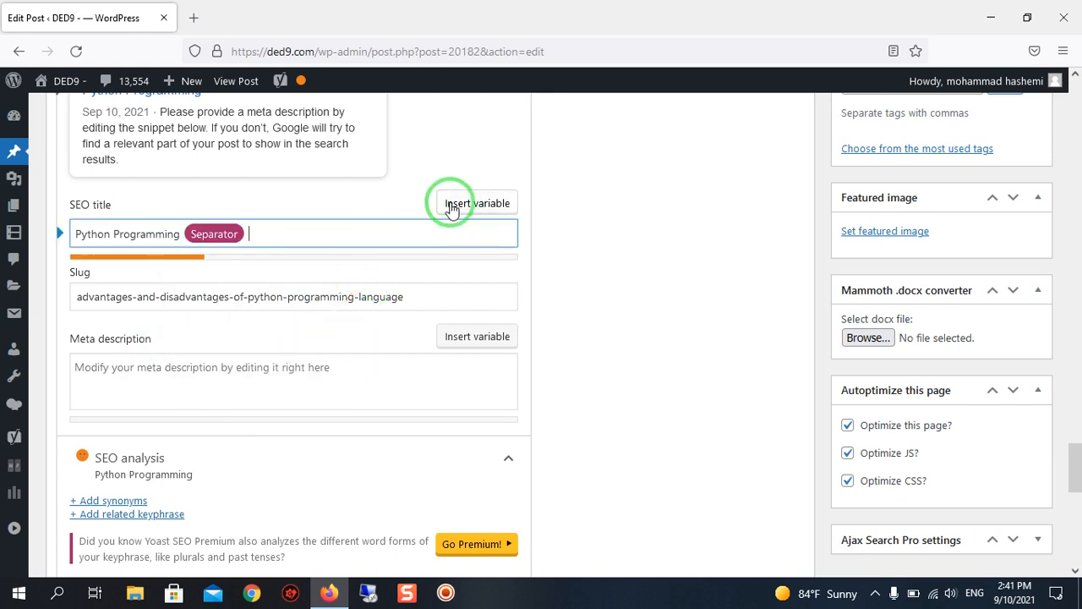
scroll(451, 209, up, 3)
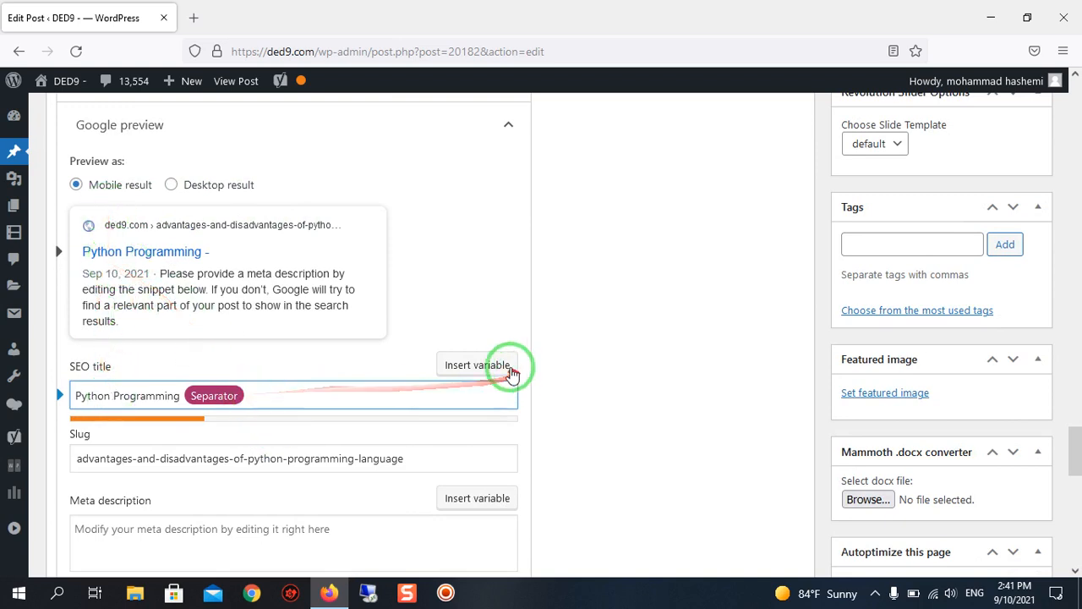
click(478, 365)
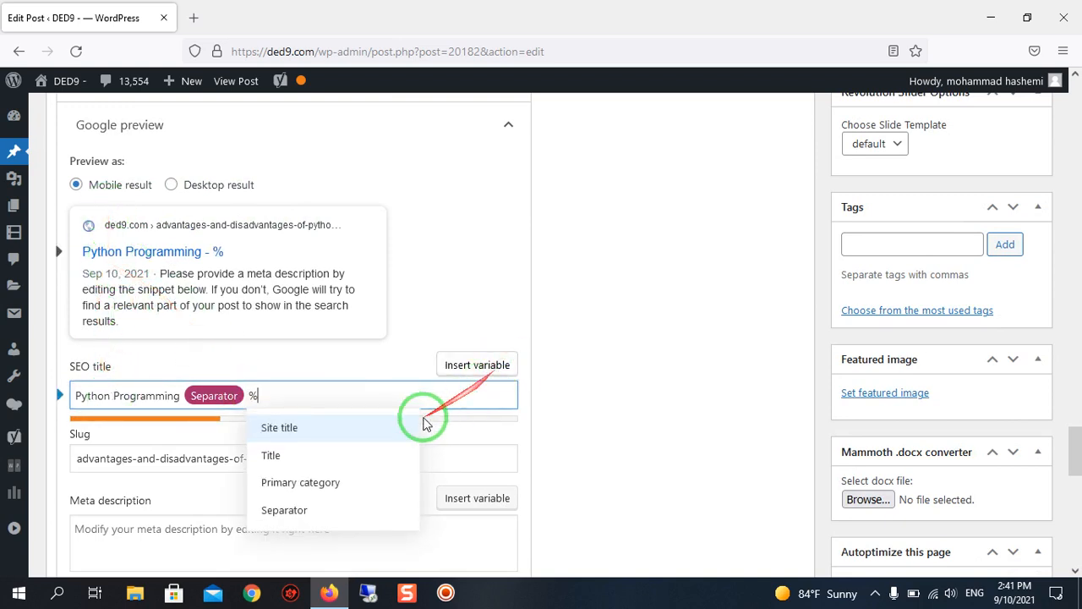
click(309, 484)
scroll(331, 380, down, 2)
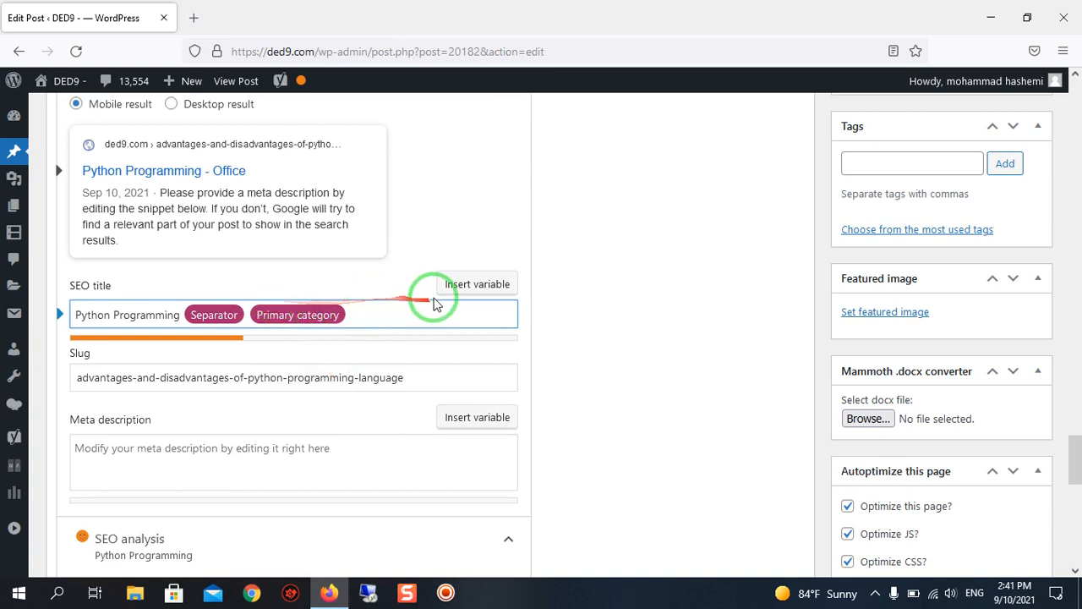
click(509, 288)
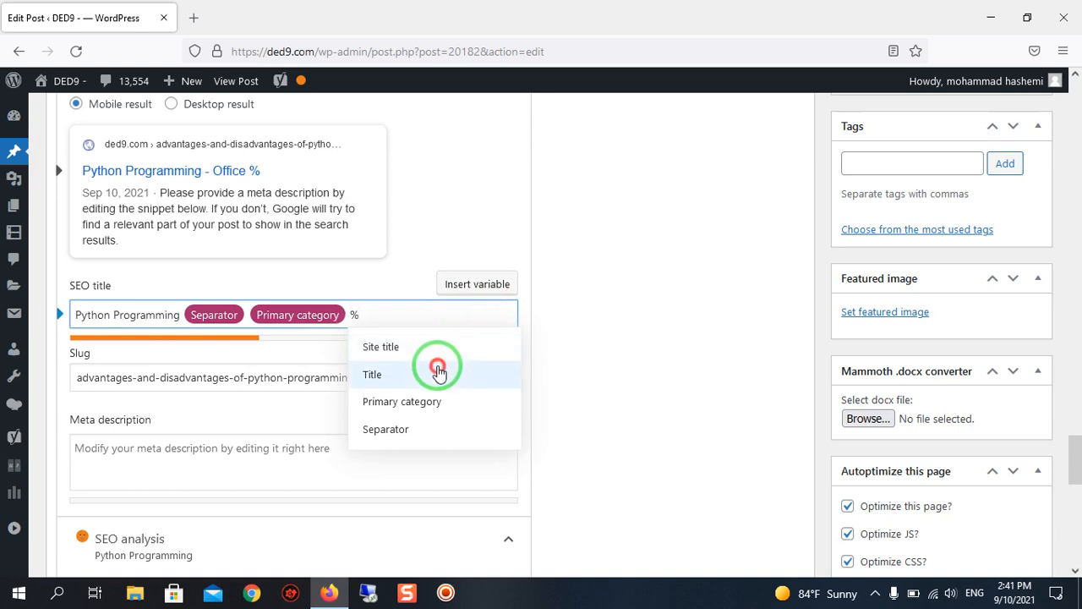
click(438, 372)
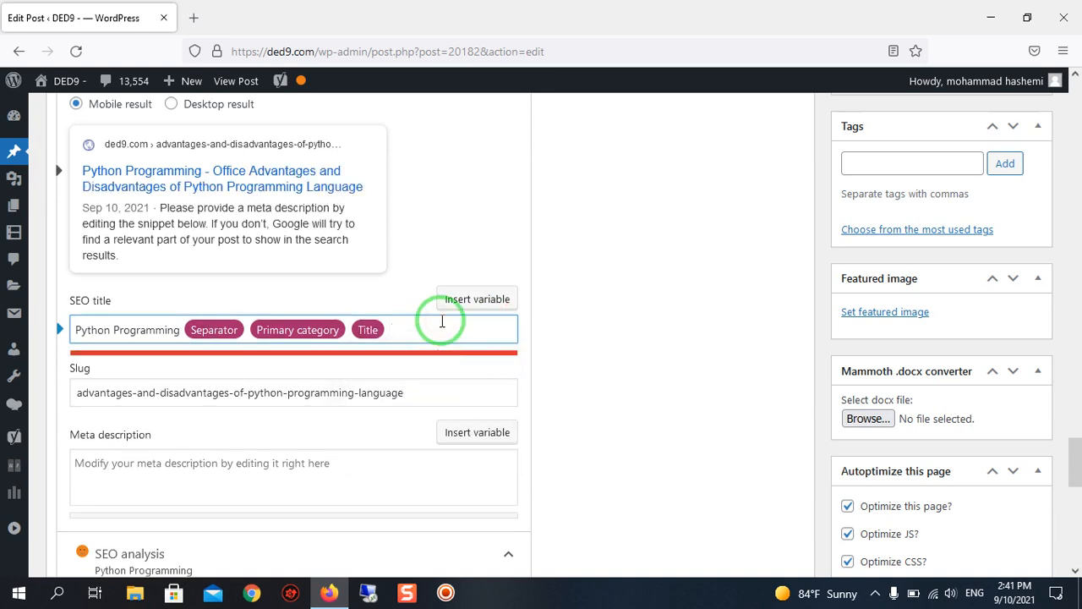
key(BackSpace)
Copy the subheading "Why Companies Prefer Python?" from the article body.
scroll(442, 319, up, 15)
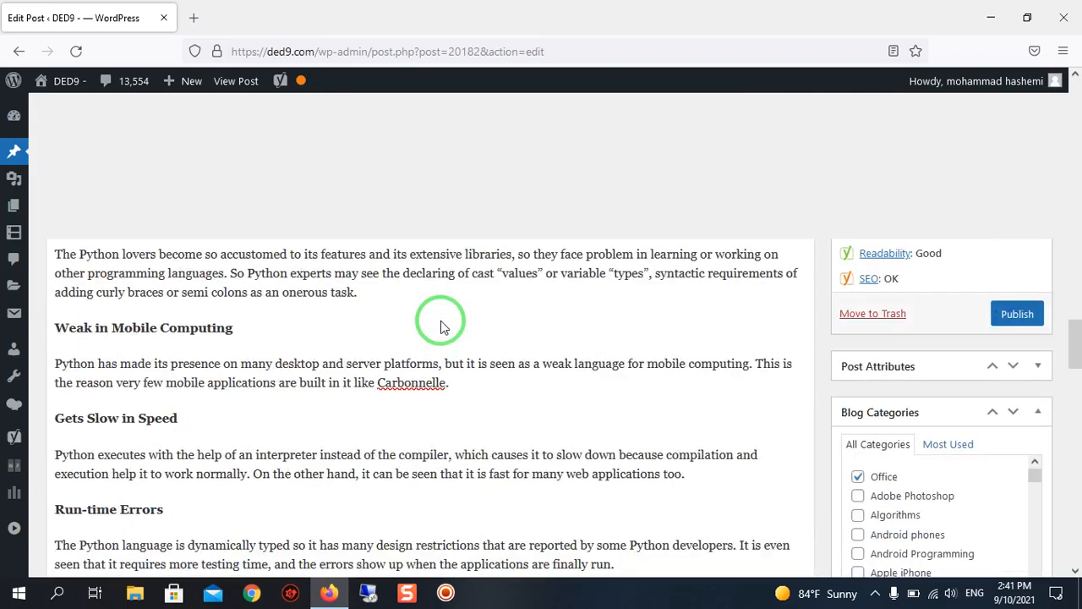
scroll(441, 320, up, 15)
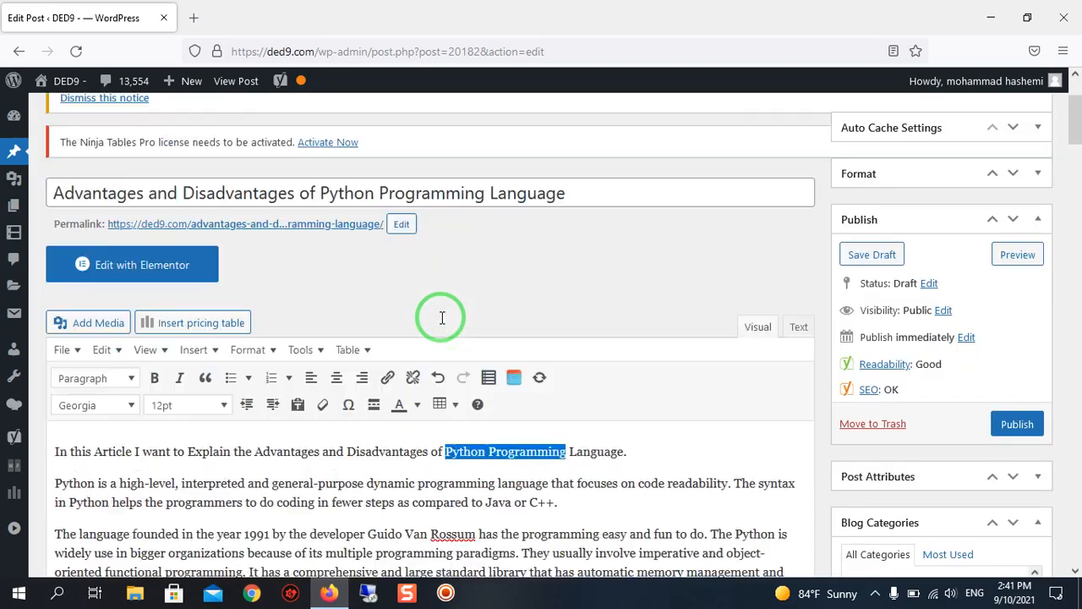
scroll(441, 320, down, 2)
scroll(174, 350, down, 1)
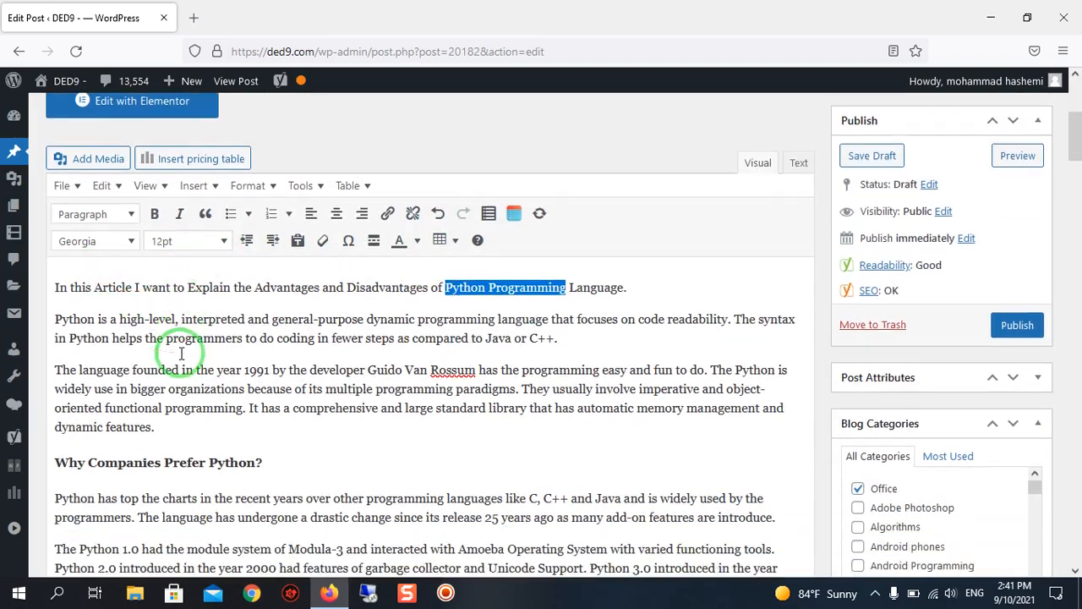
scroll(220, 360, down, 2)
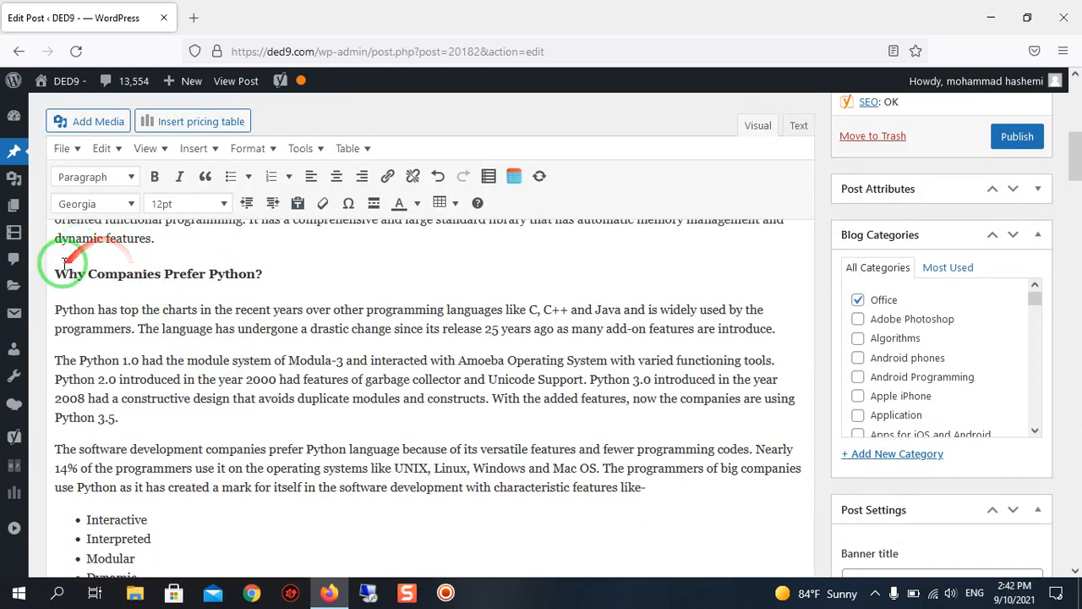
drag(57, 268, 267, 271)
right_click(261, 270)
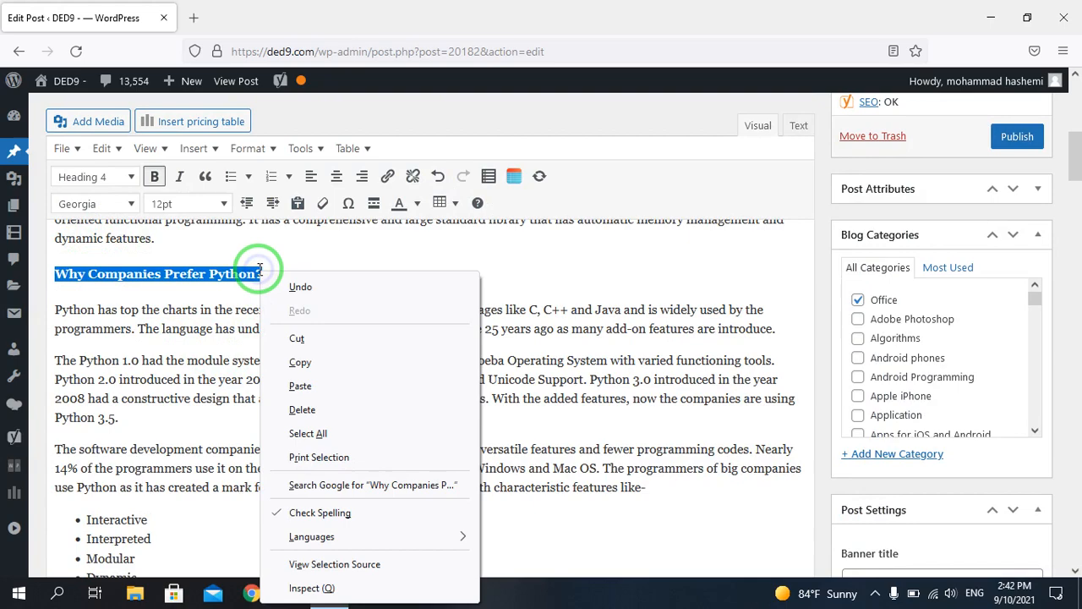
click(295, 347)
Paste the subheading "Why Companies Prefer Python?" at the end of the SEO title, after the Primary category variable.
scroll(297, 353, down, 10)
scroll(301, 359, down, 20)
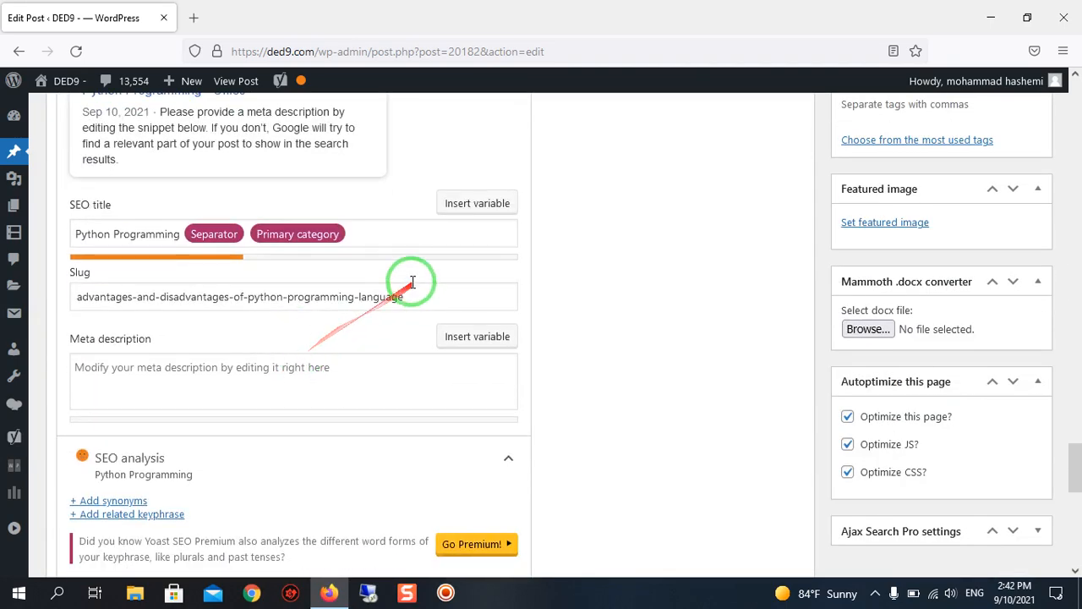
click(374, 233)
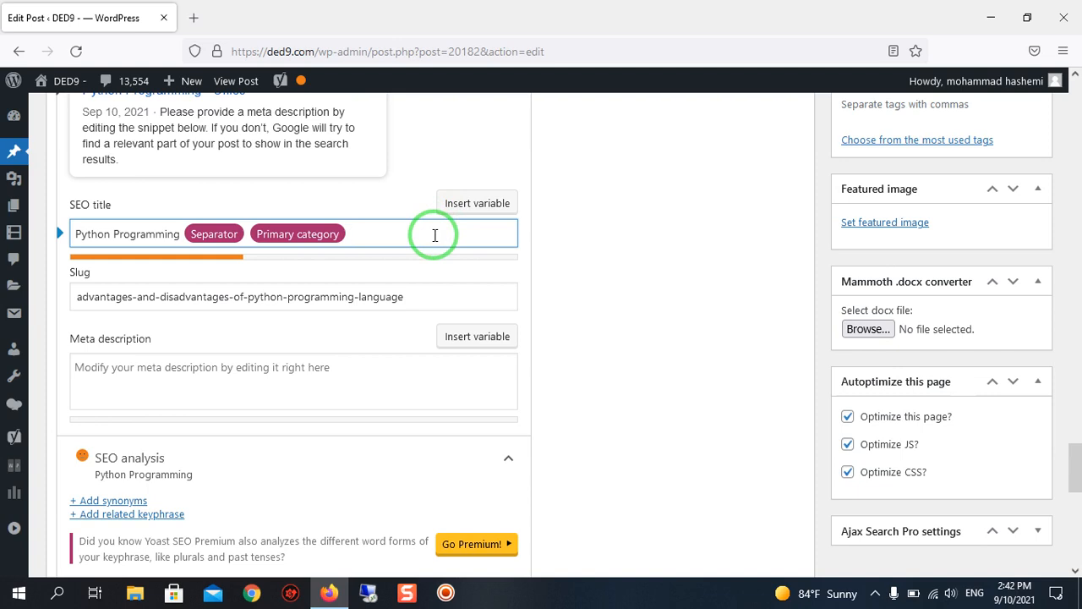
key(ctrl+v)
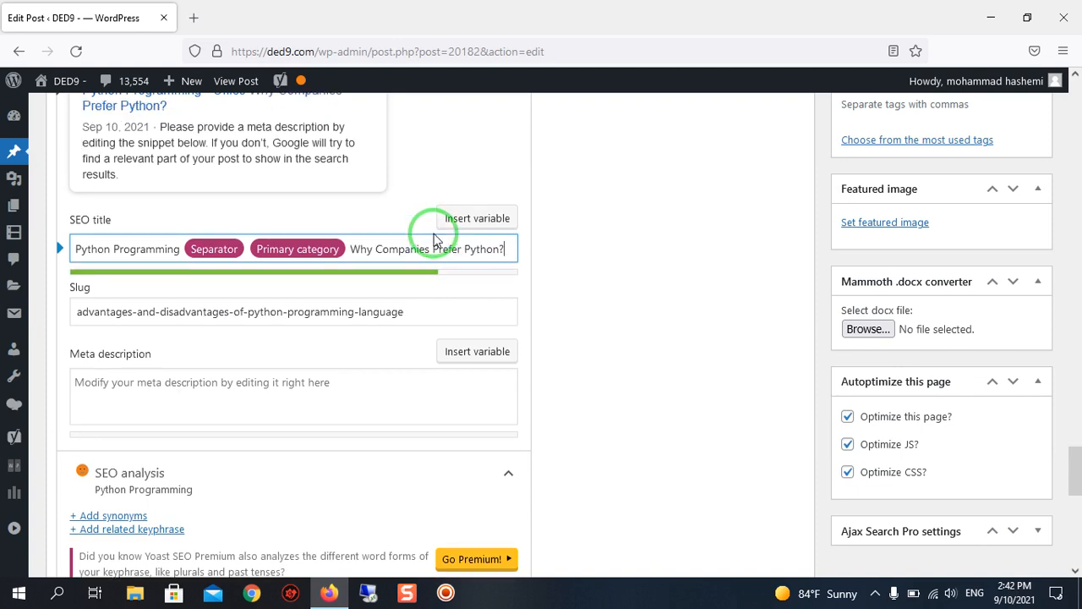
scroll(432, 236, up, 2)
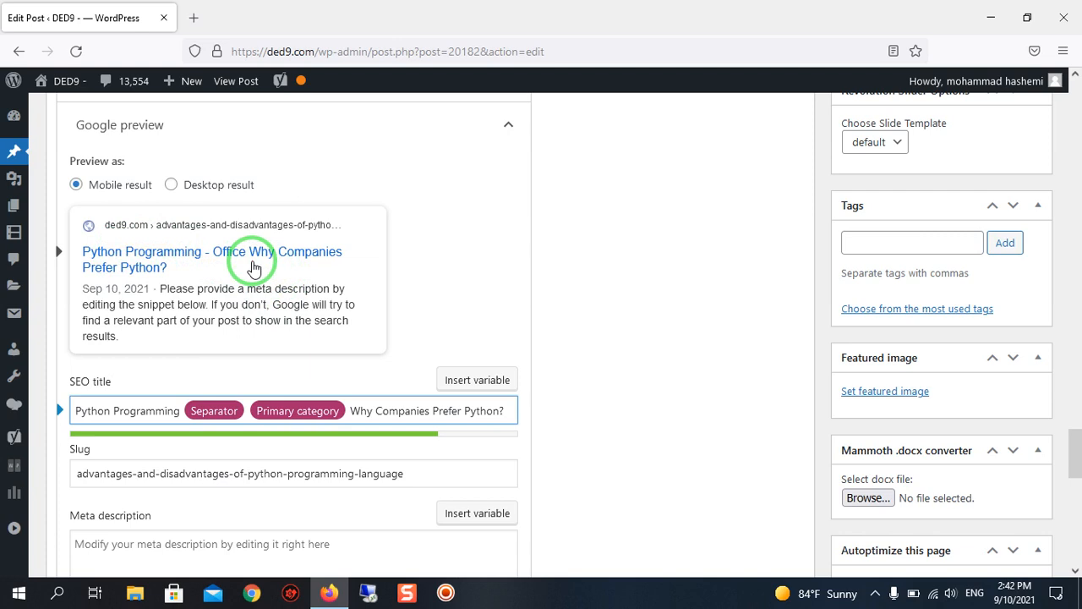
scroll(151, 247, down, 1)
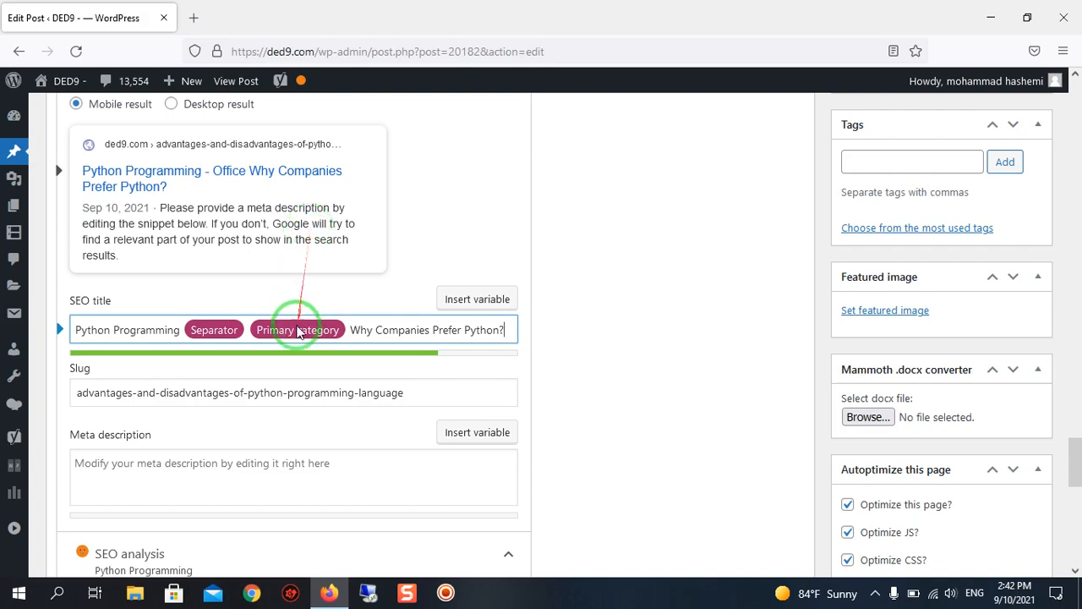
Look through the post's blog categories for one that suits the Python programming topic.
scroll(953, 360, up, 13)
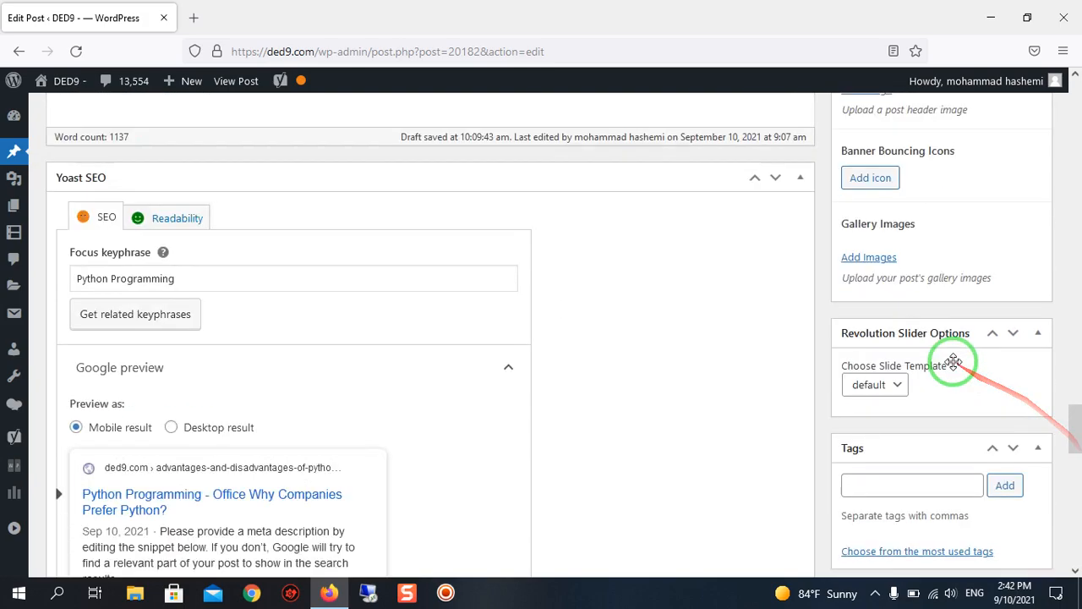
scroll(954, 364, up, 6)
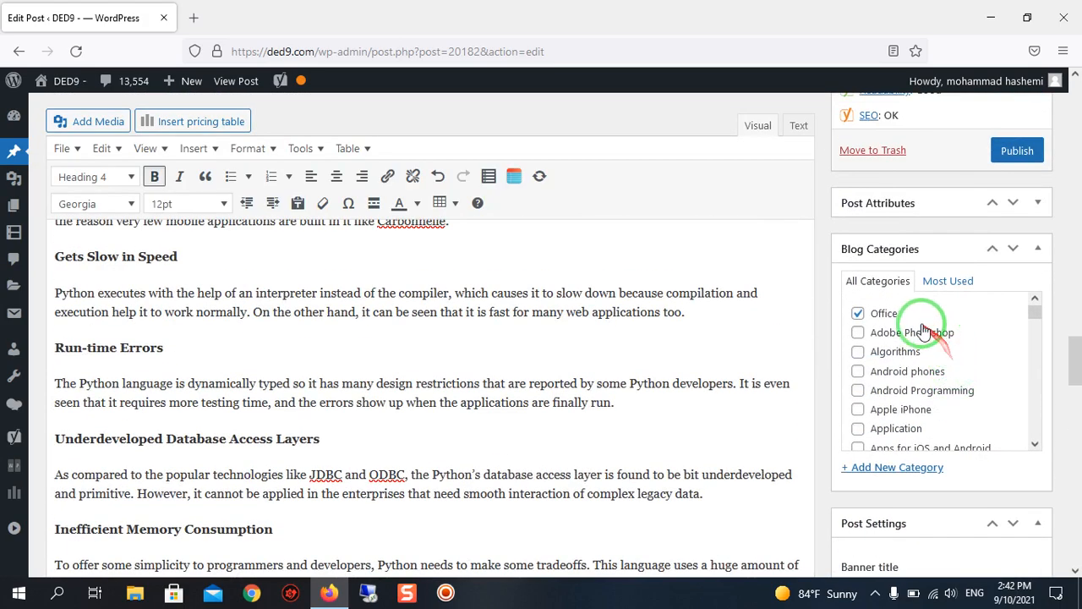
scroll(539, 407, up, 12)
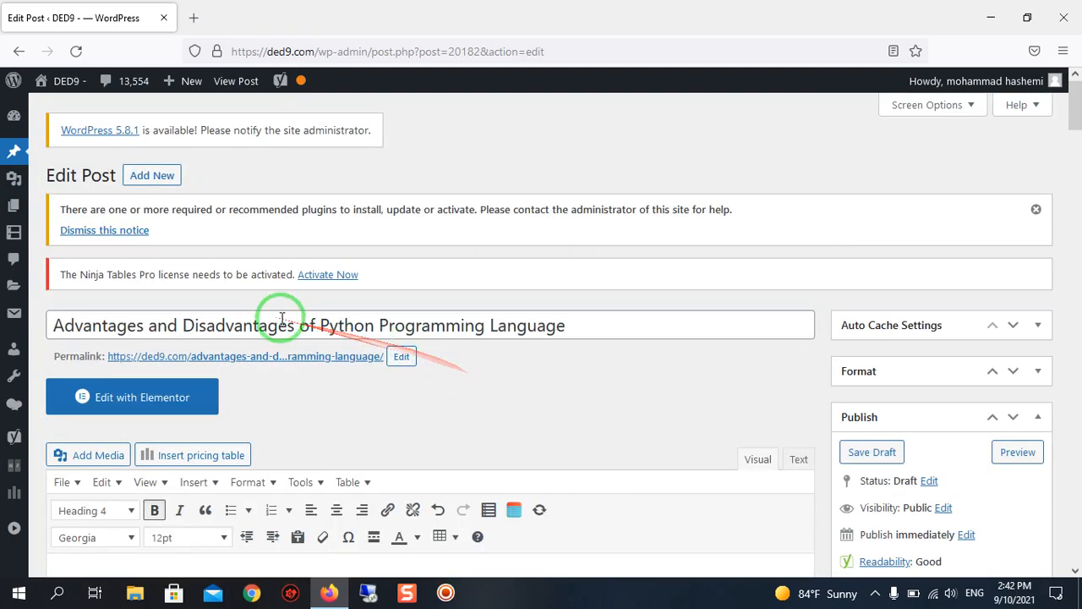
scroll(285, 249, down, 4)
scroll(592, 356, down, 2)
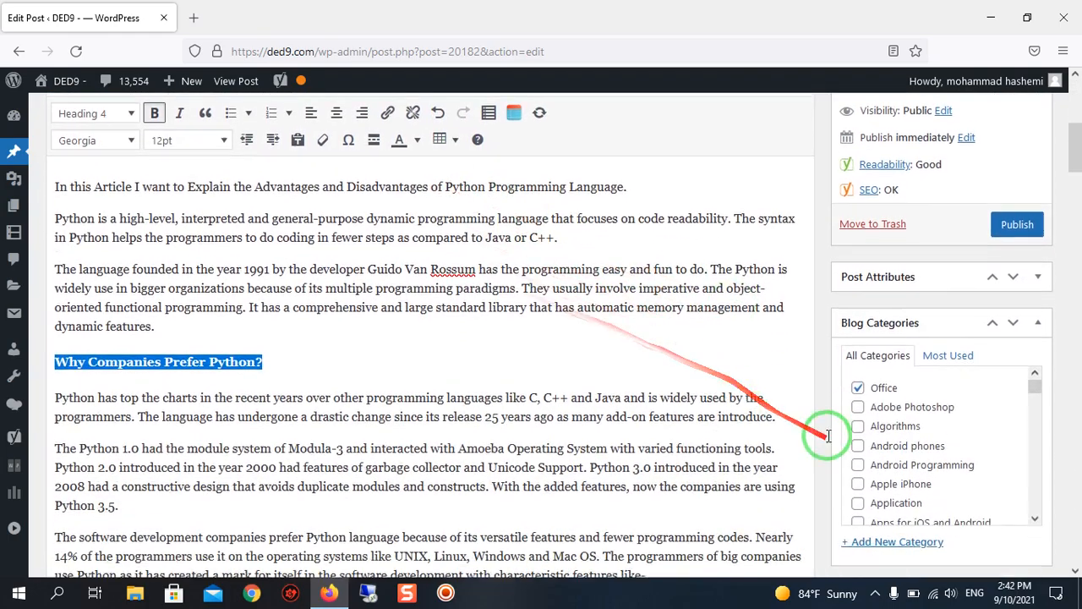
scroll(894, 451, down, 2)
scroll(761, 343, down, 2)
scroll(885, 290, down, 4)
scroll(924, 291, down, 2)
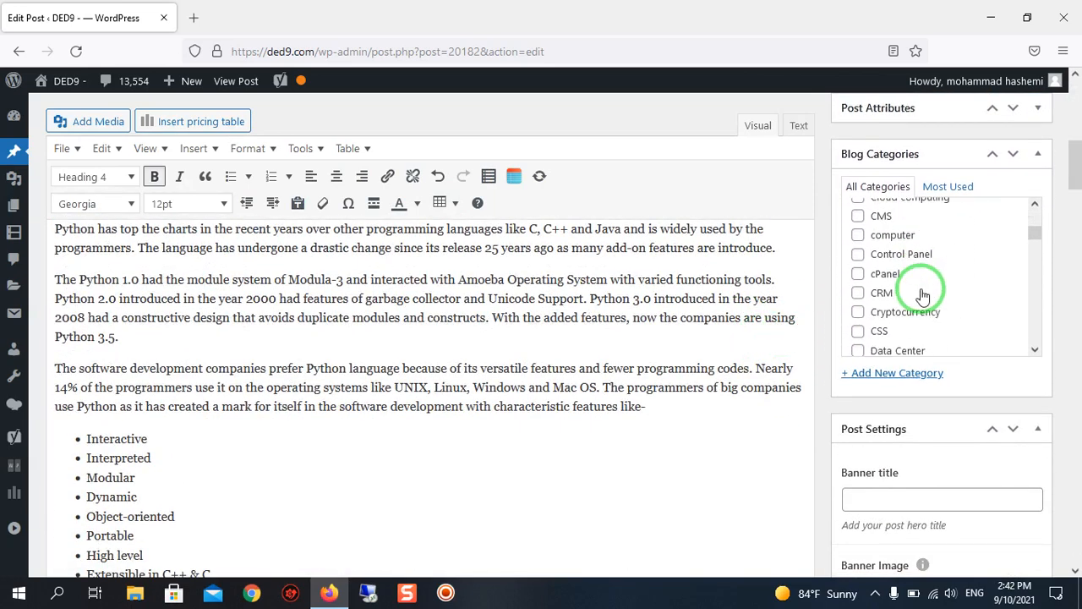
scroll(979, 292, down, 2)
scroll(901, 292, down, 4)
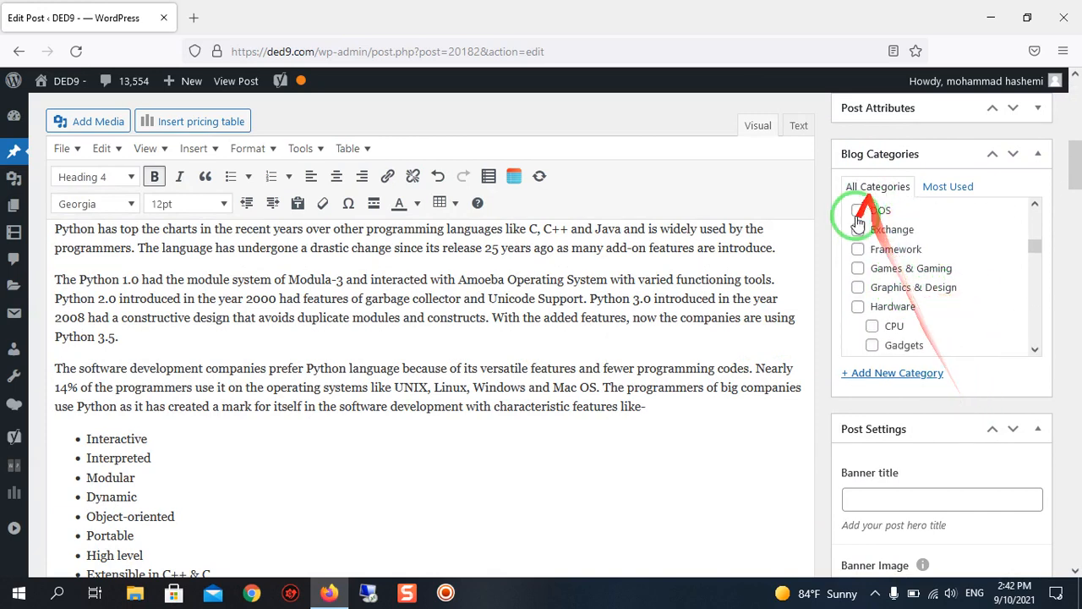
scroll(884, 290, down, 2)
scroll(894, 288, down, 5)
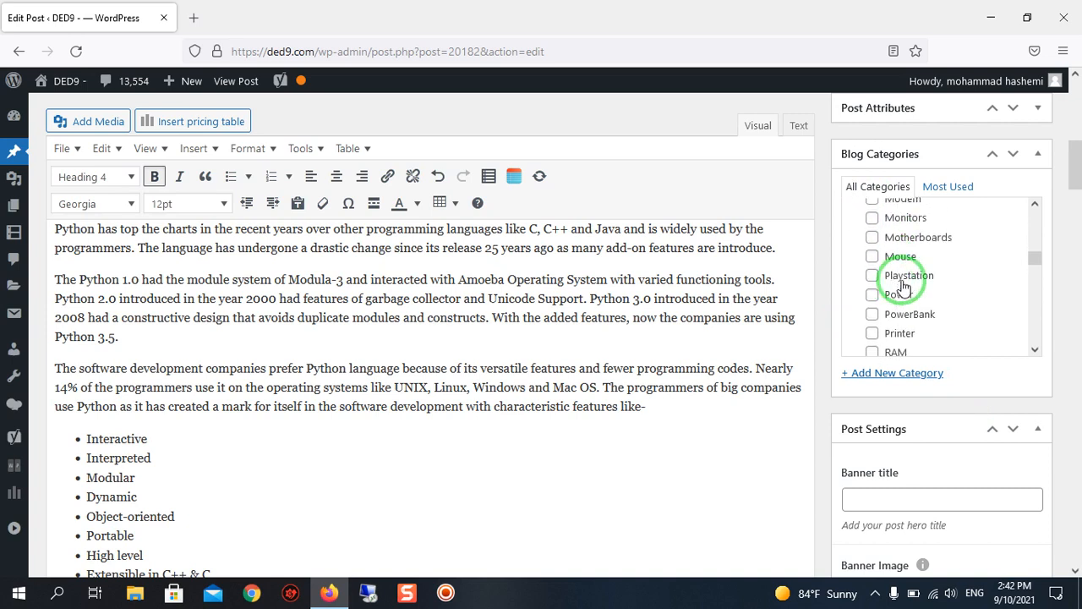
scroll(909, 339, down, 2)
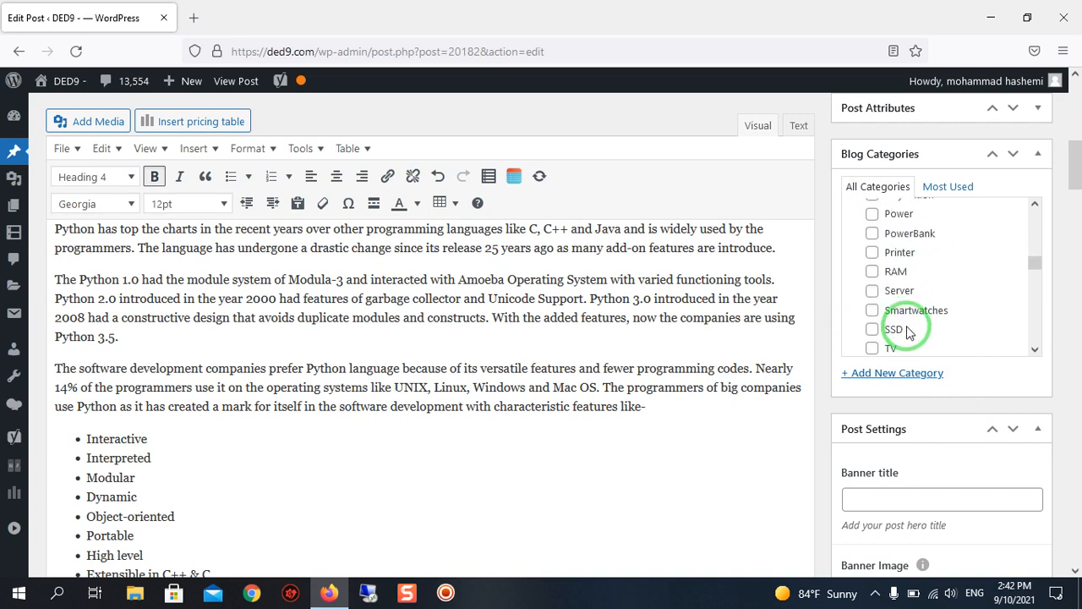
scroll(904, 296, up, 2)
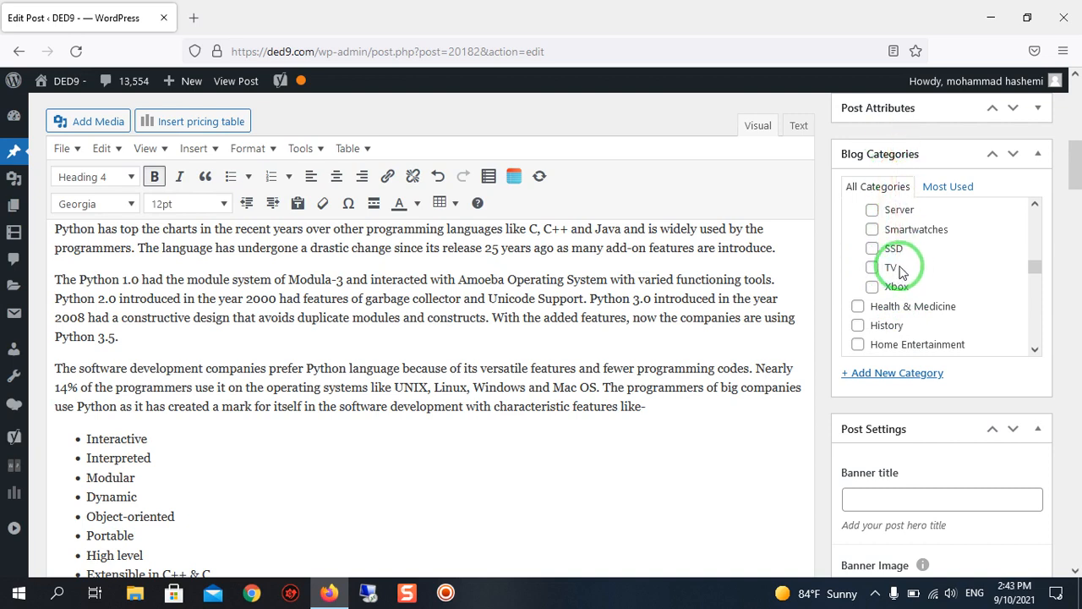
scroll(901, 271, down, 2)
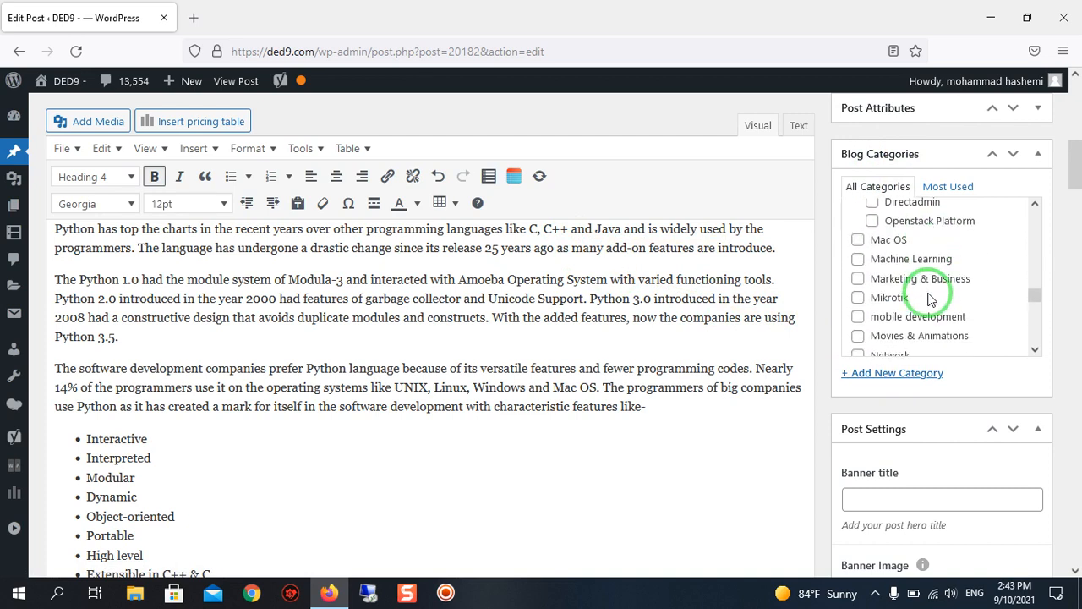
scroll(930, 298, down, 1)
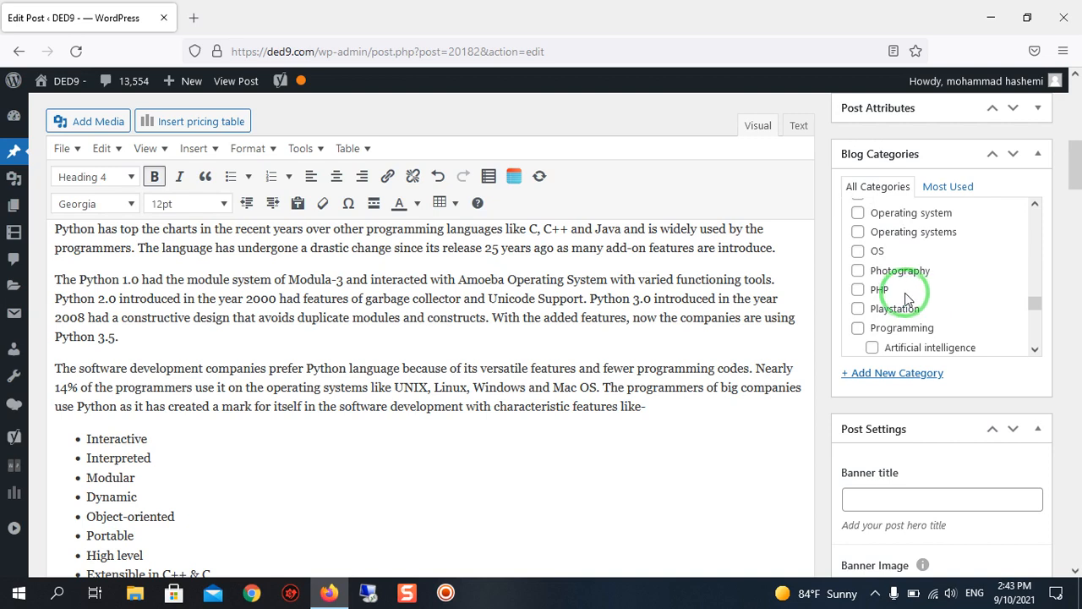
scroll(898, 308, down, 2)
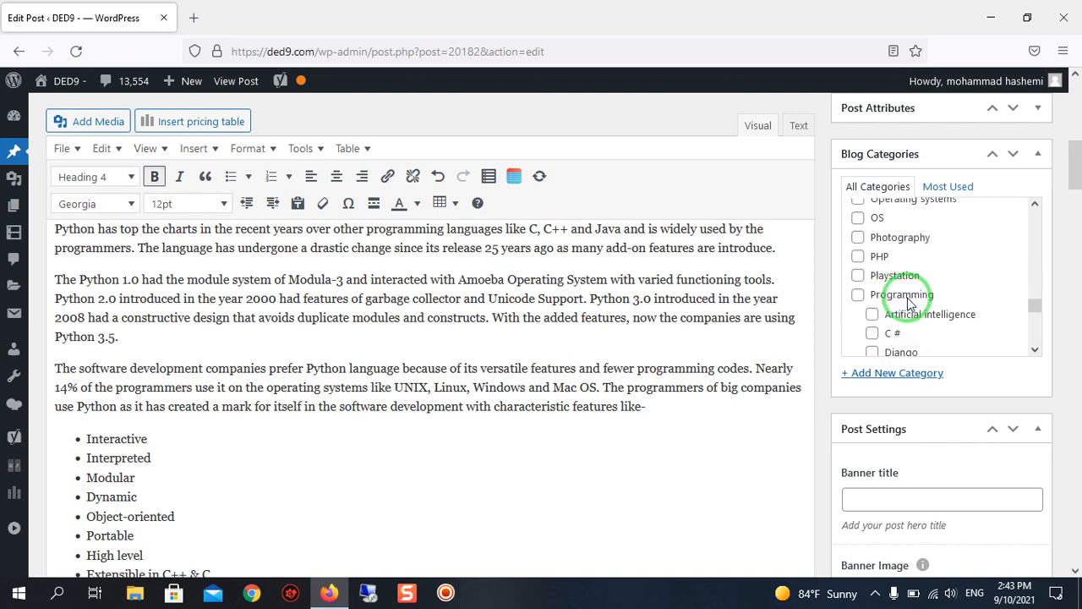
scroll(909, 305, down, 4)
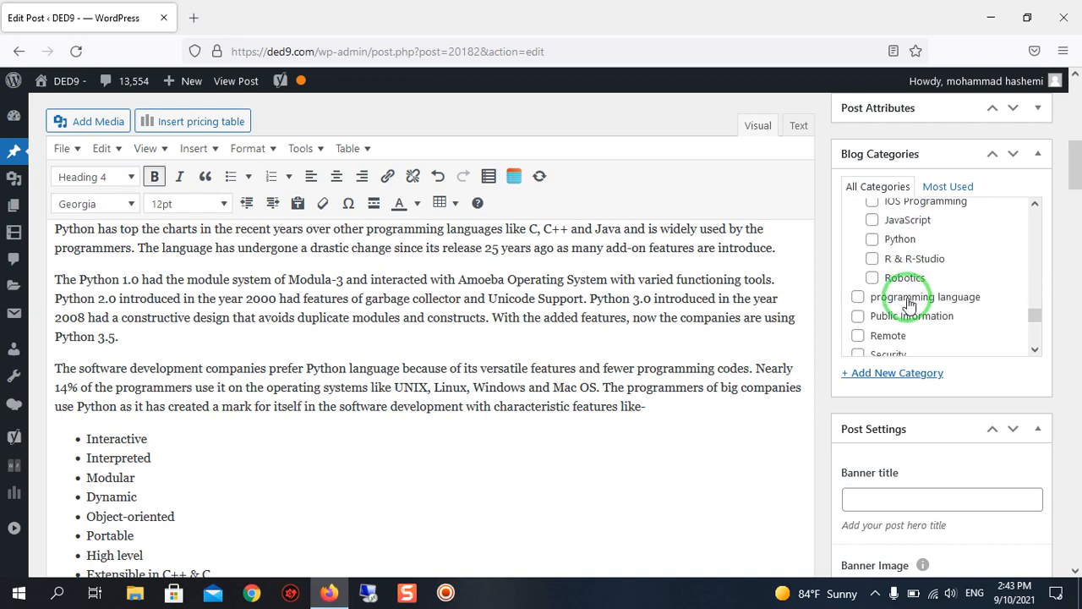
scroll(910, 303, down, 7)
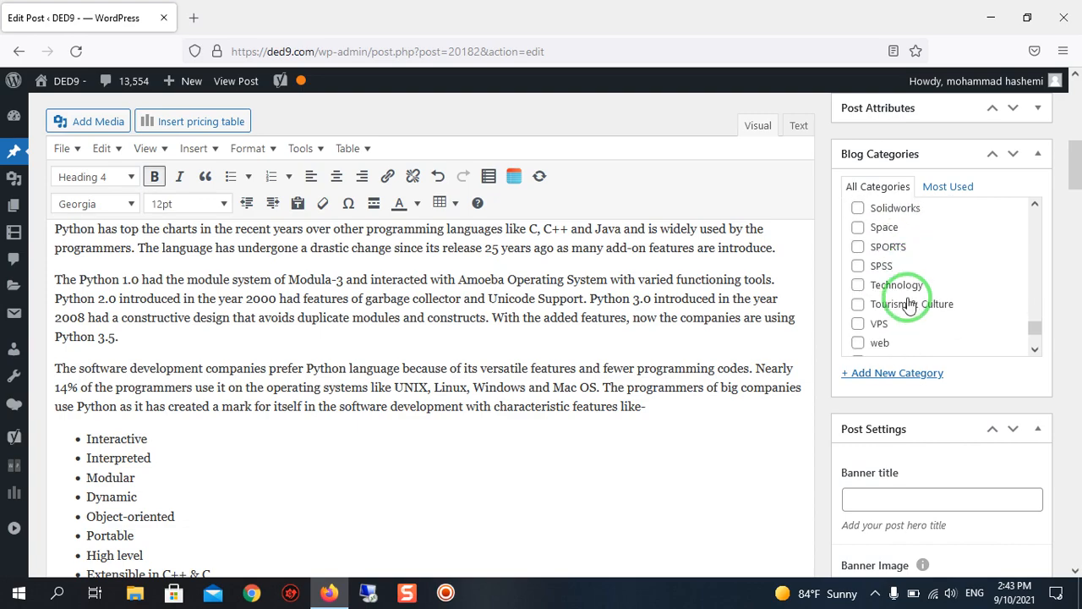
scroll(910, 302, up, 15)
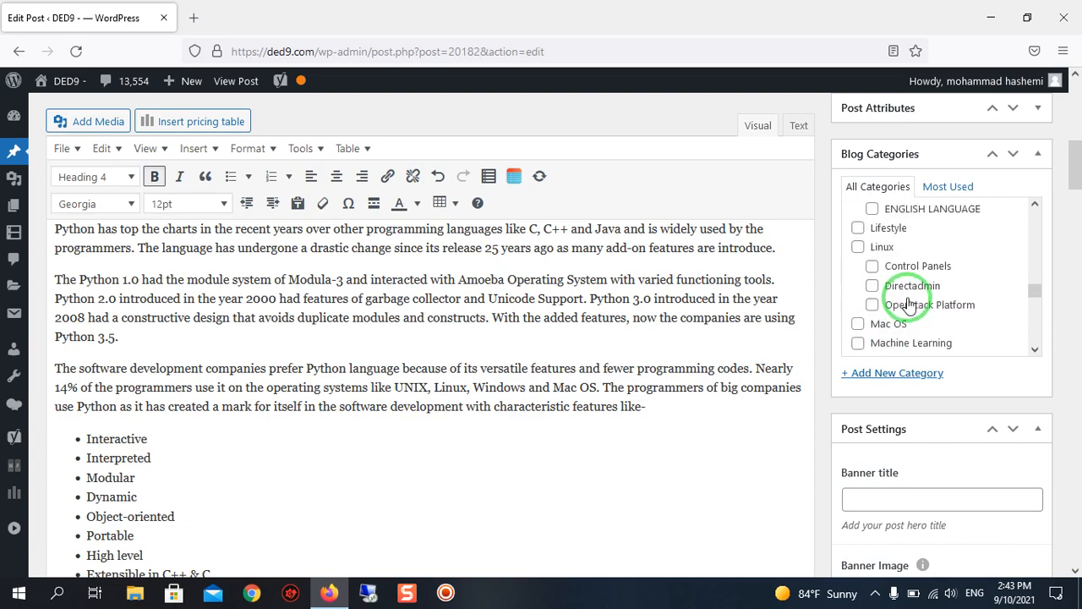
scroll(920, 288, down, 4)
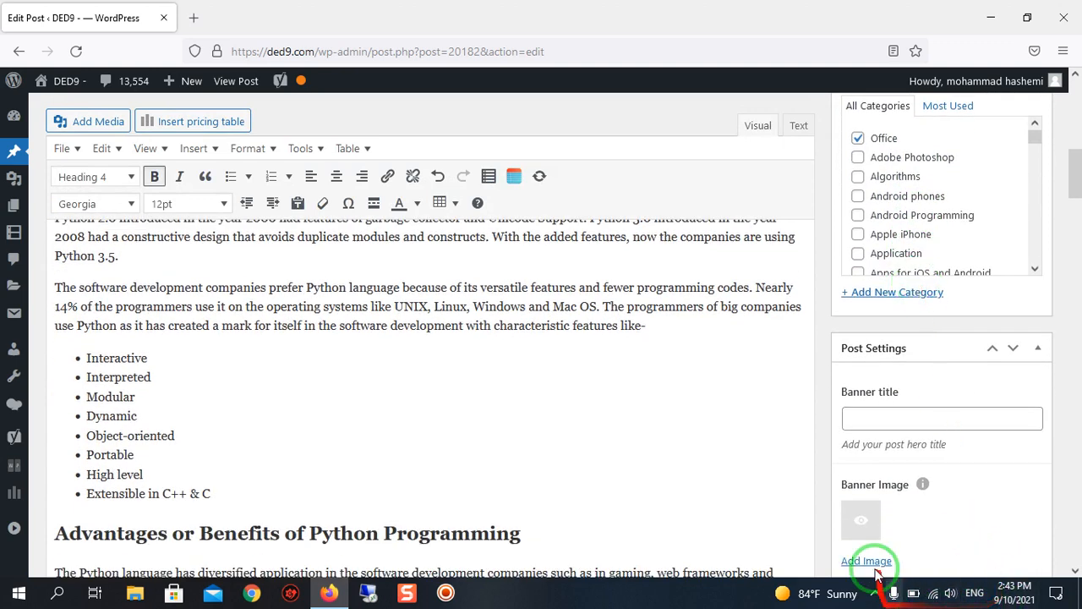
scroll(926, 220, down, 2)
scroll(926, 220, down, 4)
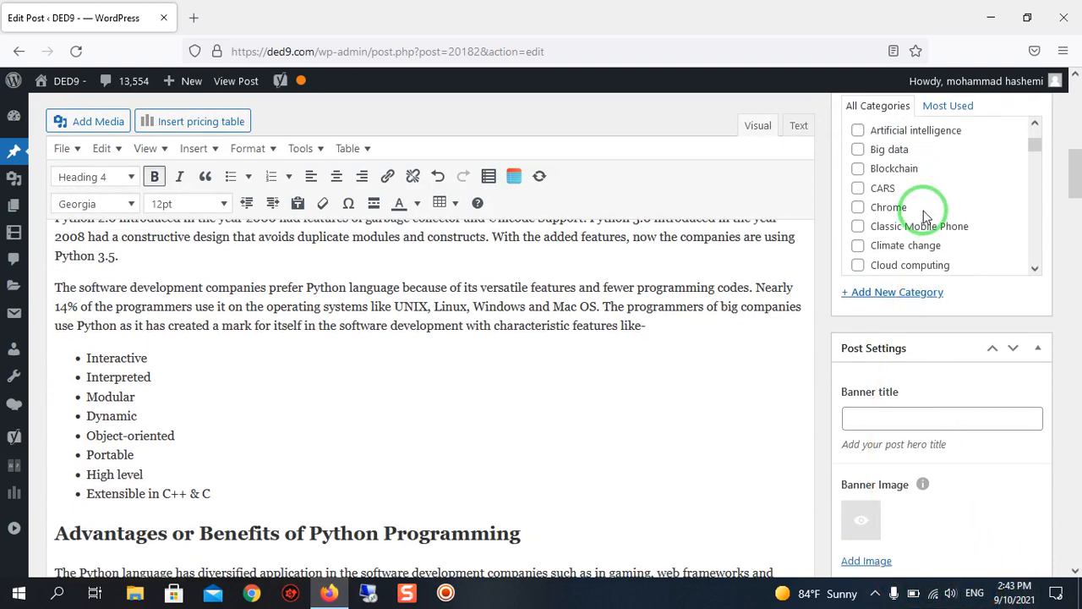
scroll(926, 218, down, 4)
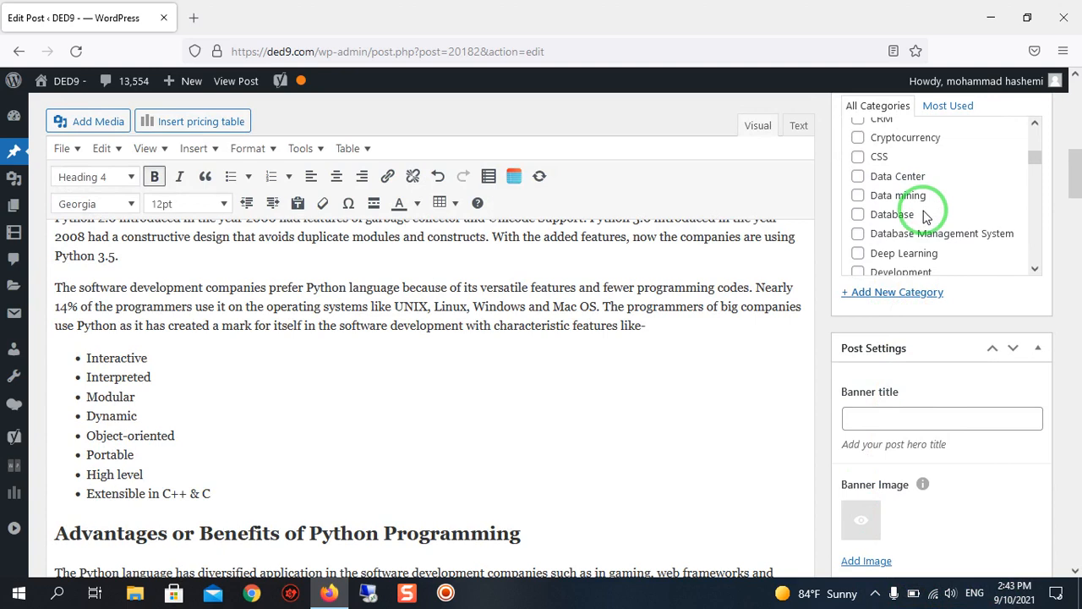
click(876, 593)
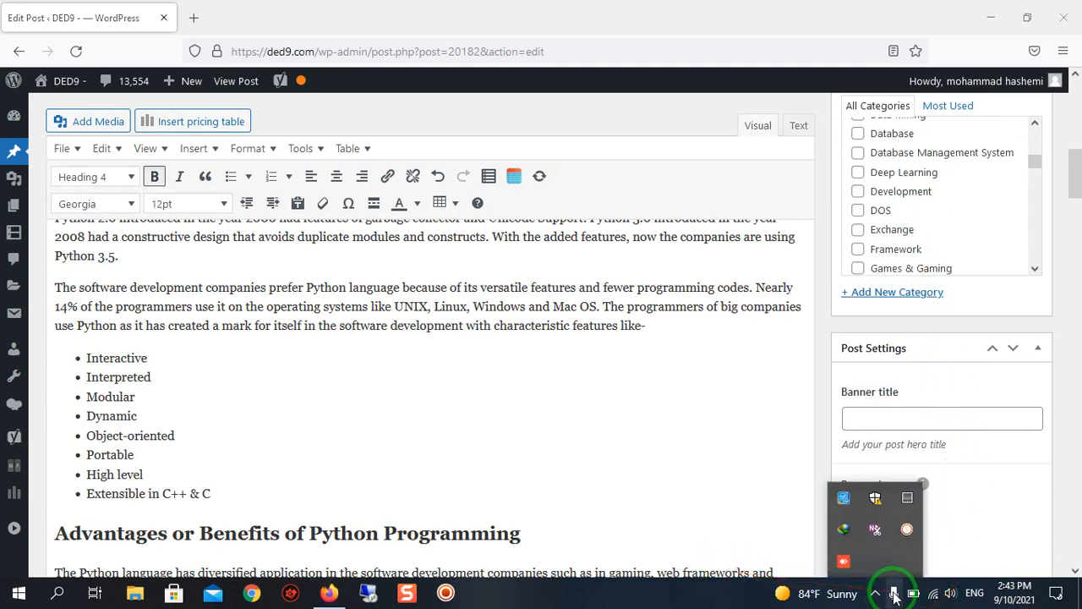
click(843, 561)
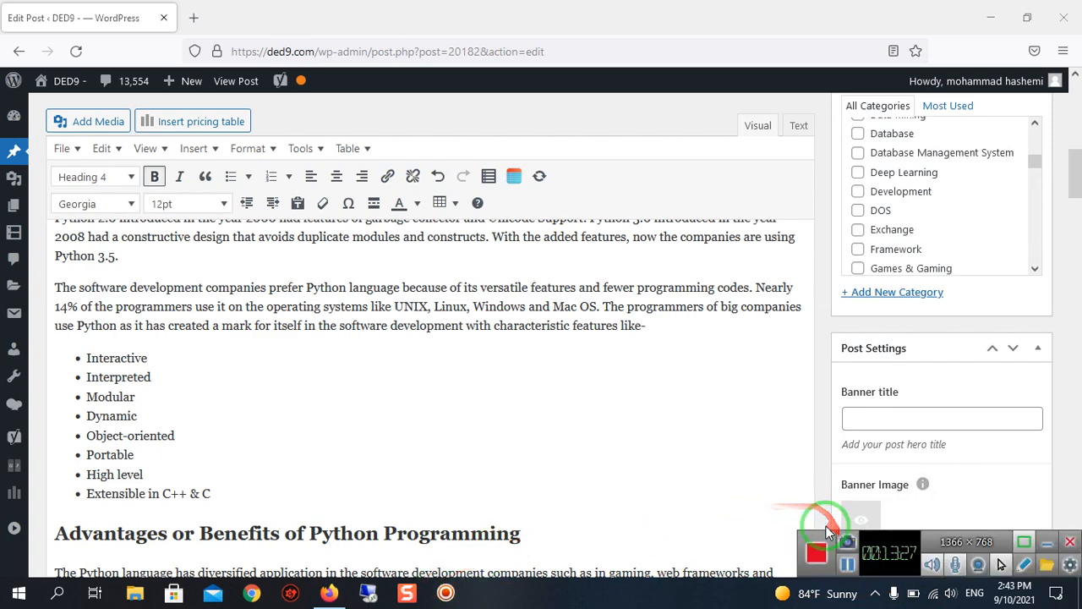
click(848, 564)
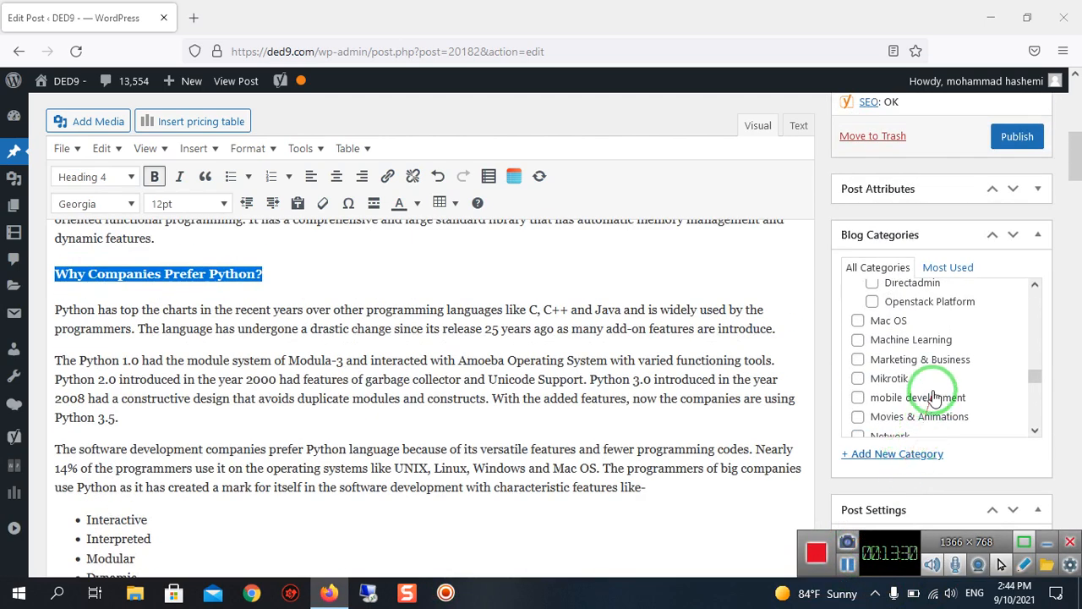
Assign the post to the Programming blog category and check the title in the Google preview.
scroll(935, 398, up, 2)
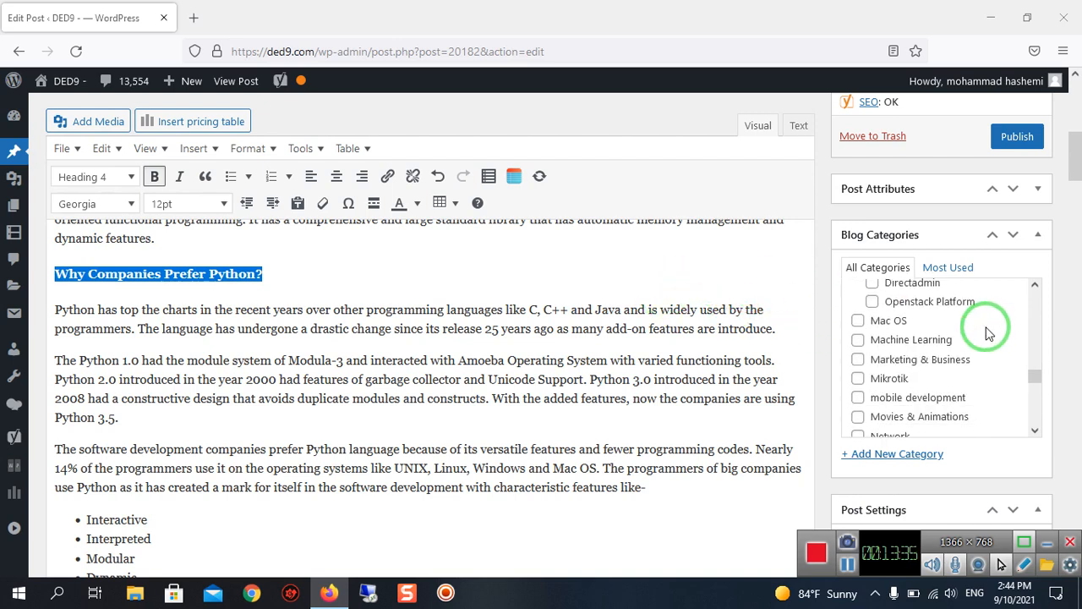
scroll(965, 338, down, 2)
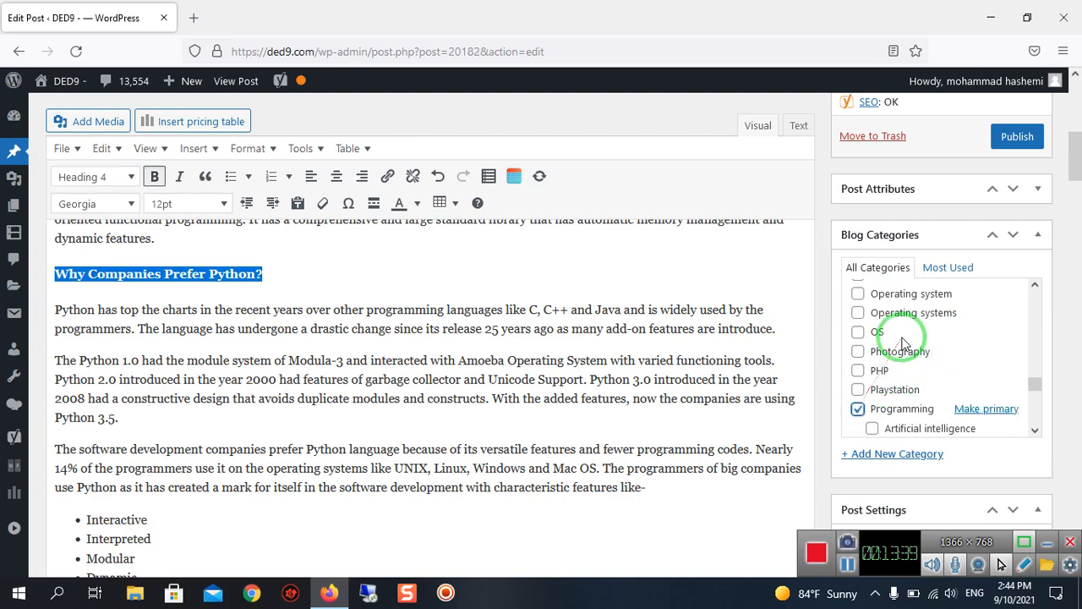
scroll(245, 363, down, 10)
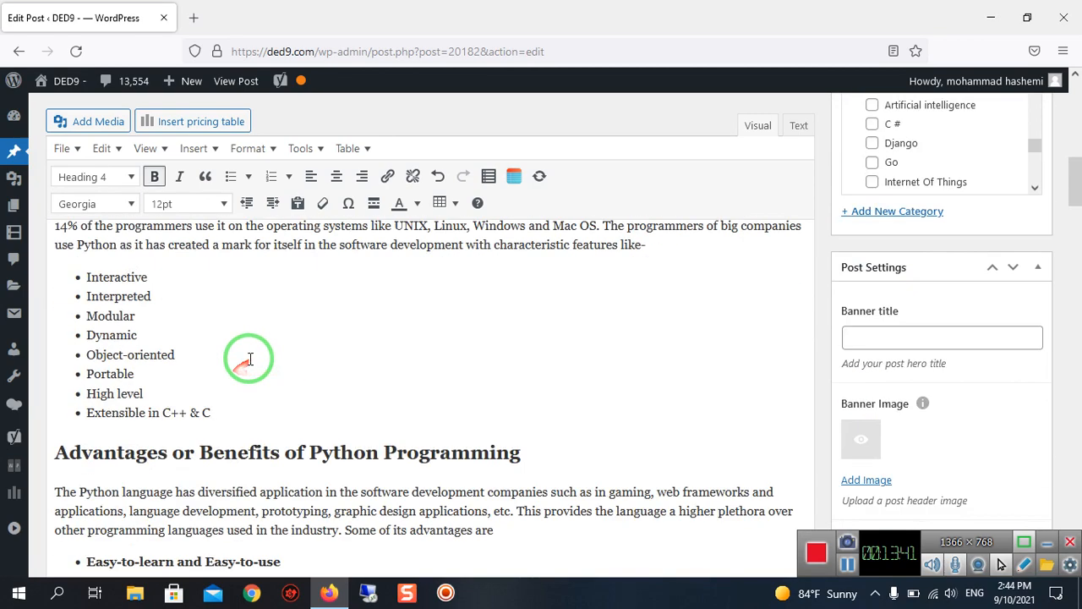
scroll(250, 358, down, 15)
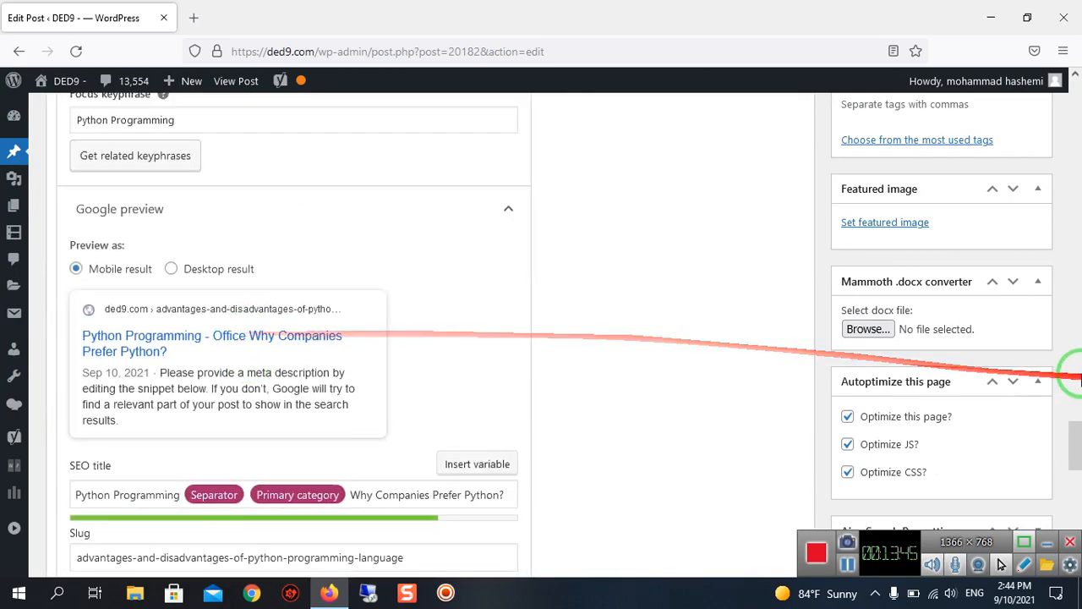
Remove the post from the Office blog category.
scroll(1015, 317, up, 15)
scroll(951, 343, down, 3)
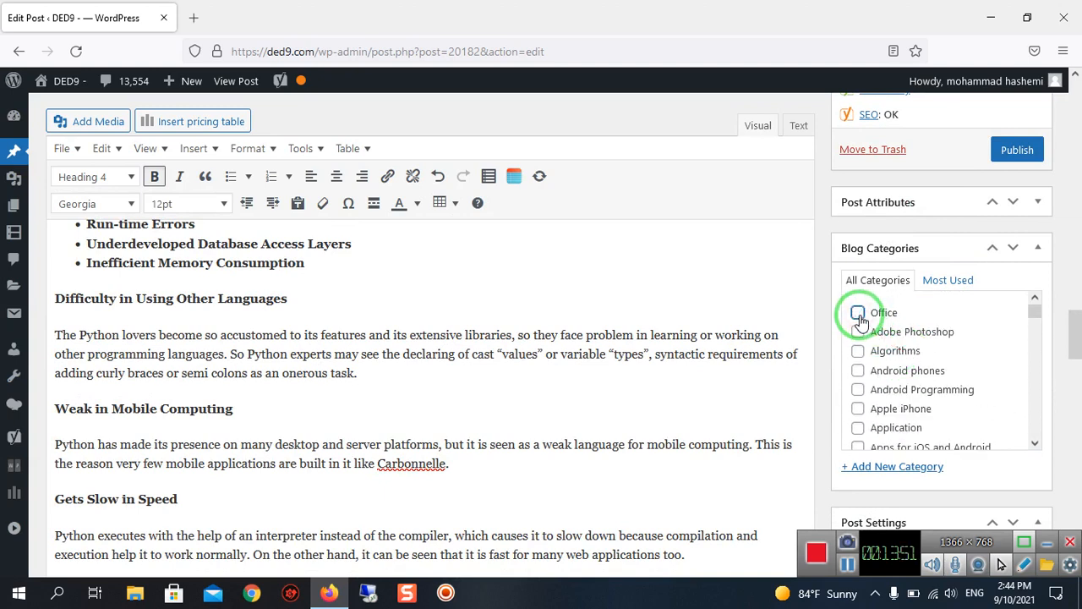
scroll(943, 406, down, 6)
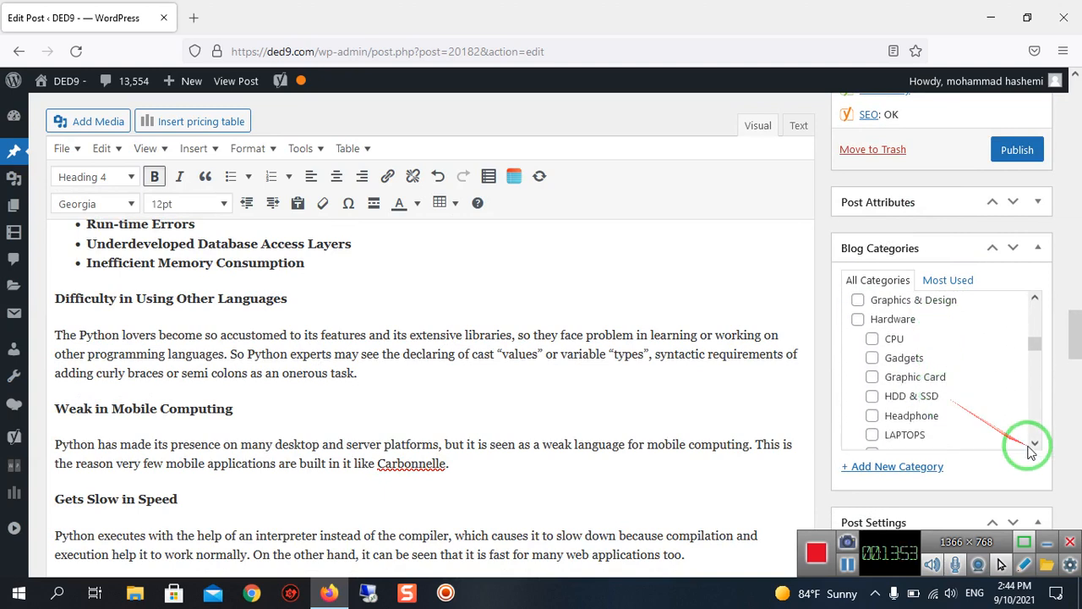
scroll(931, 397, down, 6)
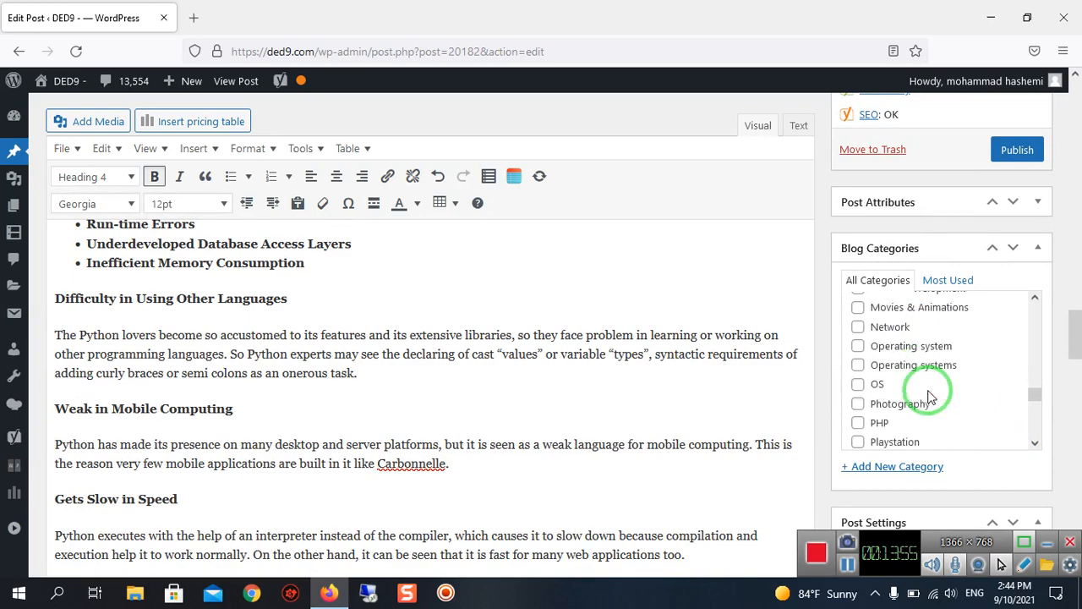
scroll(930, 398, up, 2)
scroll(879, 370, down, 3)
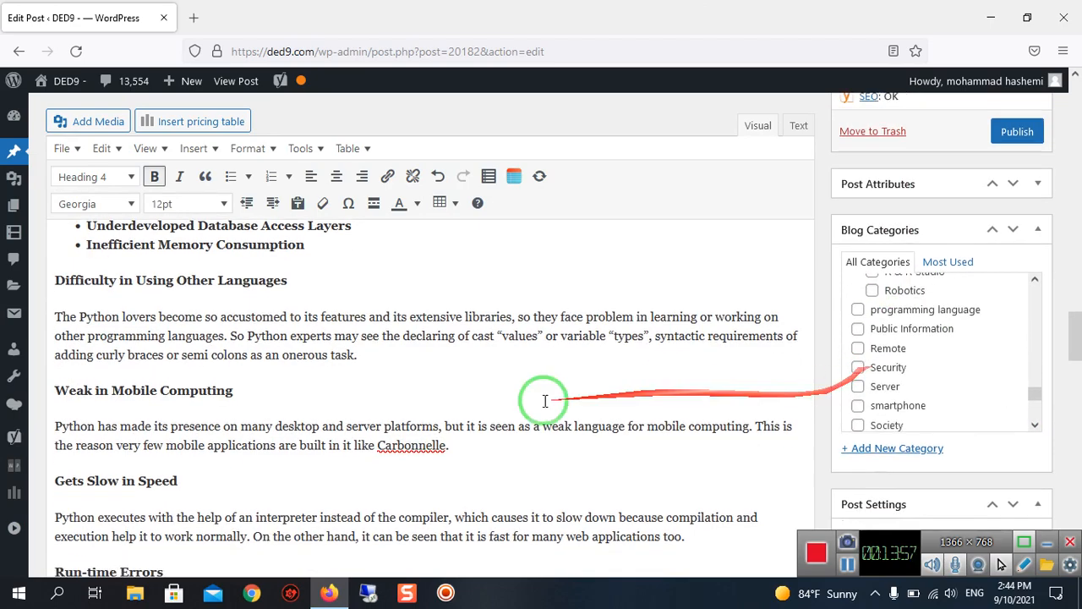
scroll(550, 401, down, 8)
scroll(210, 355, down, 8)
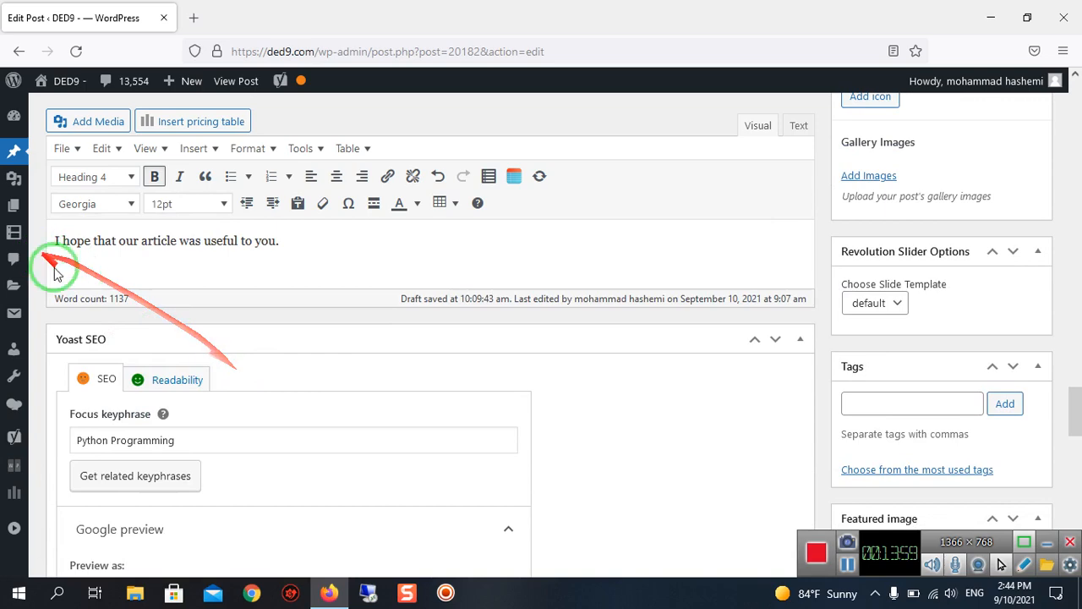
Copy the post's opening sentence, "In this Article I want to Explain the Advantages and Disadvantages of Python Programming Language.", for the meta description.
scroll(296, 339, down, 3)
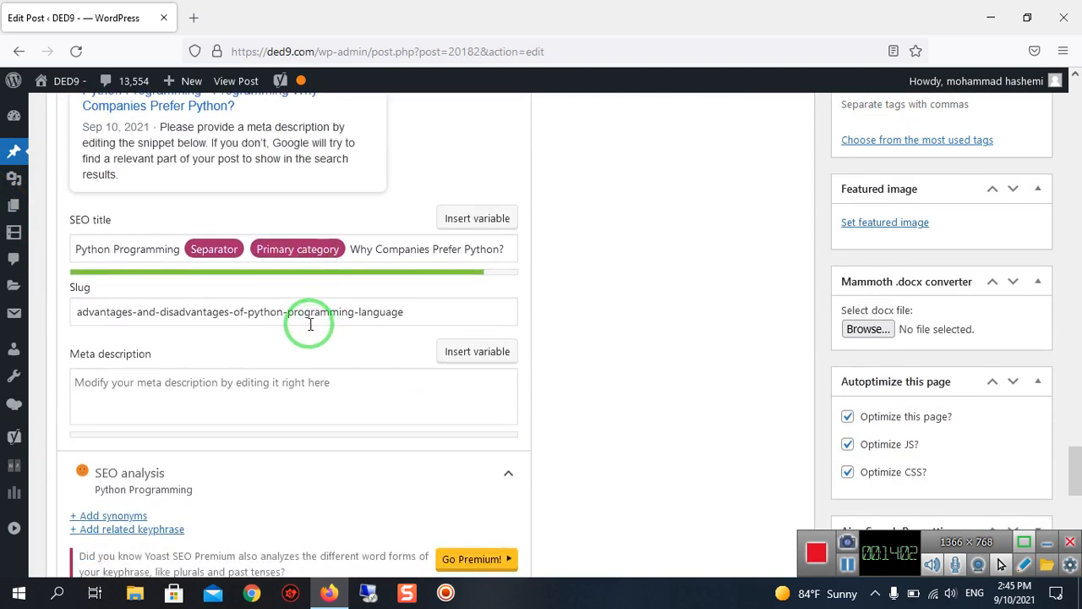
click(296, 385)
scroll(212, 339, down, 1)
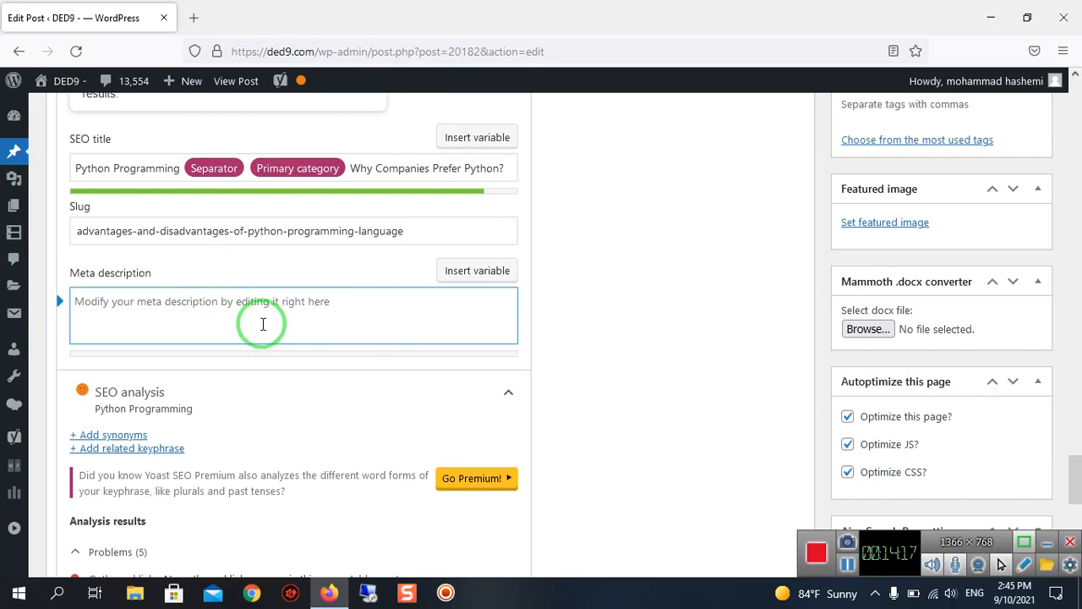
scroll(263, 324, up, 20)
scroll(263, 323, up, 15)
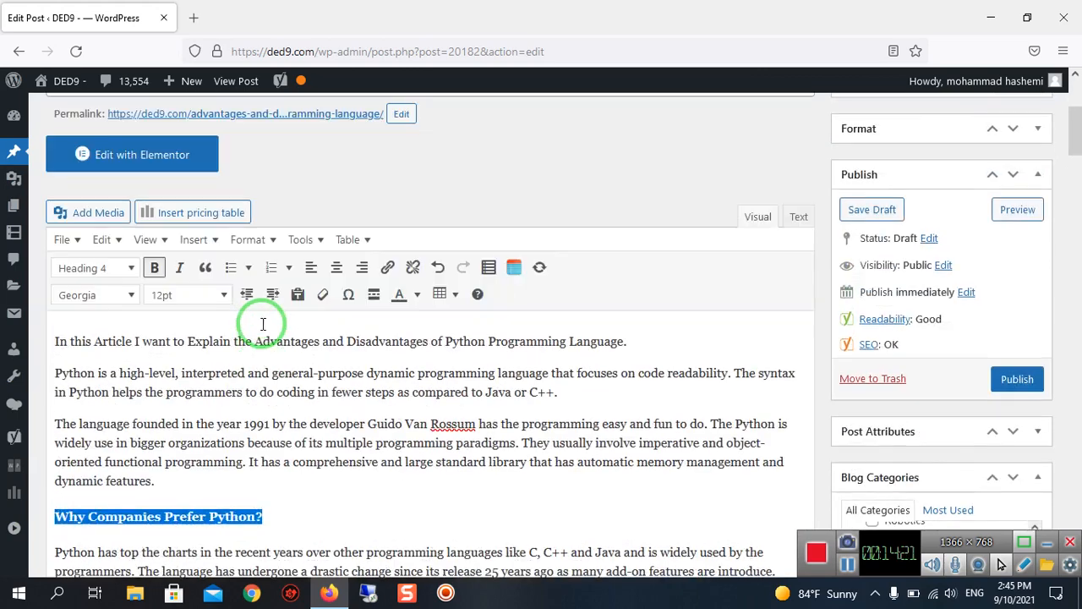
scroll(263, 324, down, 2)
scroll(262, 314, up, 1)
mouse_move(412, 245)
mouse_down()
mouse_move(160, 319)
mouse_move(92, 259)
mouse_move(66, 248)
mouse_move(53, 255)
mouse_move(135, 296)
mouse_move(415, 256)
mouse_move(550, 272)
mouse_move(560, 259)
mouse_move(598, 271)
mouse_up()
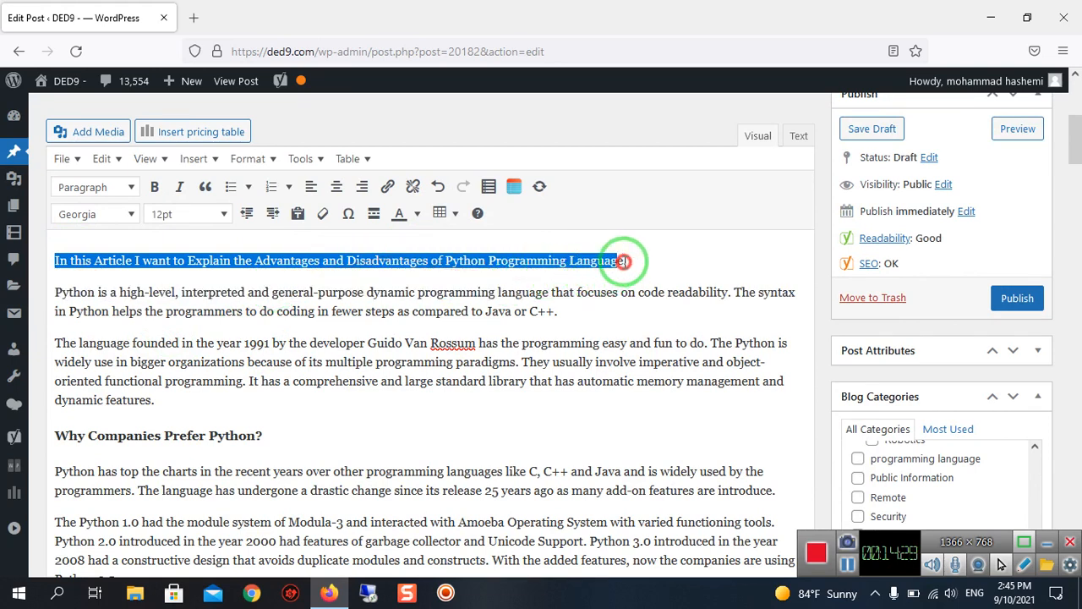
right_click(622, 266)
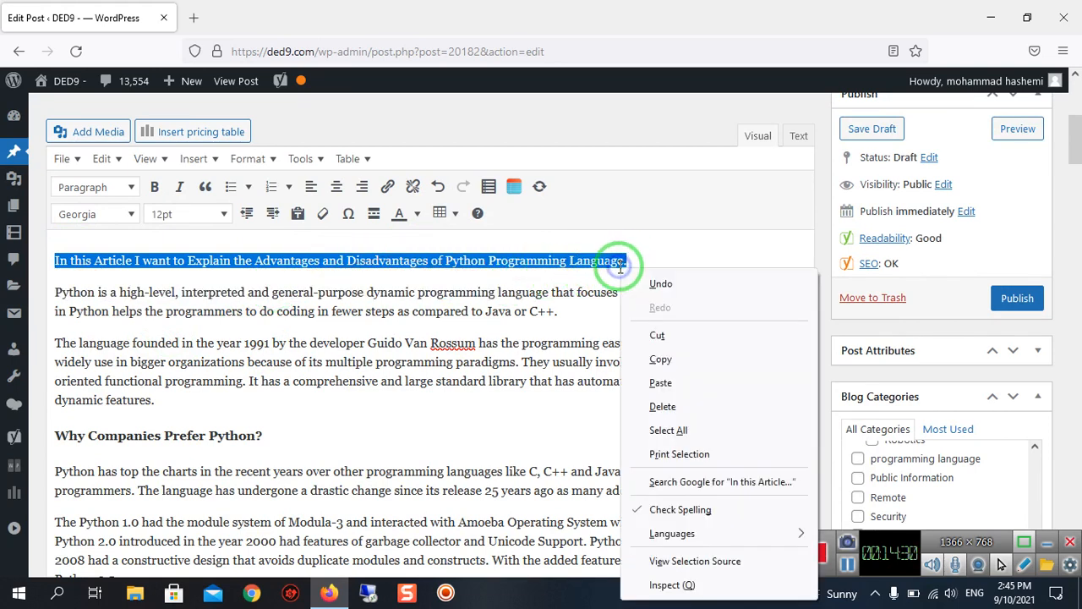
click(665, 355)
Paste the copied opening sentence into the empty Yoast meta description.
scroll(362, 365, down, 5)
scroll(362, 366, down, 20)
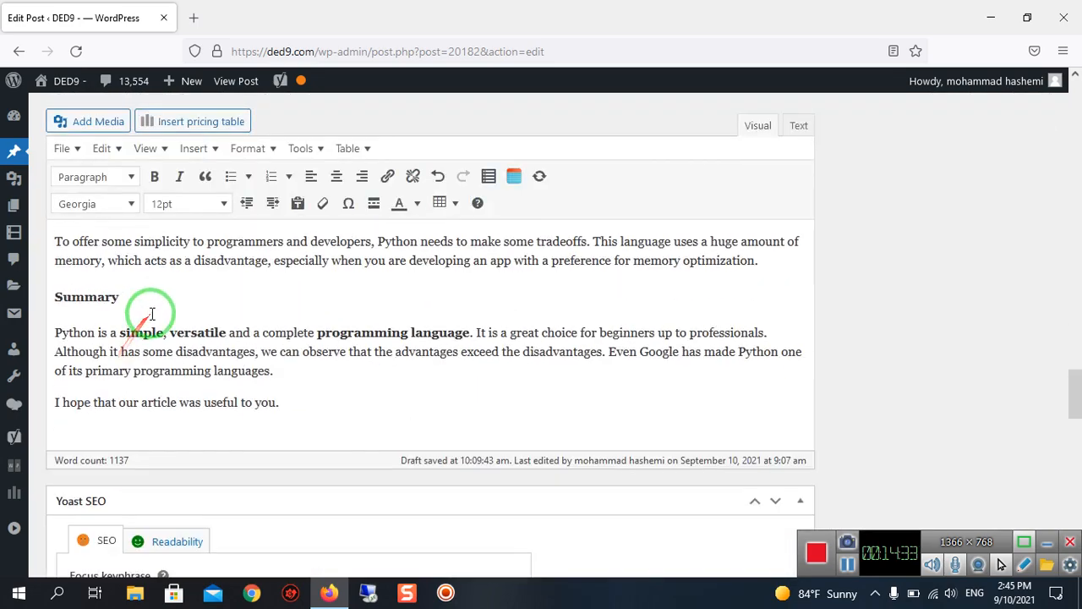
scroll(154, 320, up, 2)
click(146, 305)
right_click(145, 304)
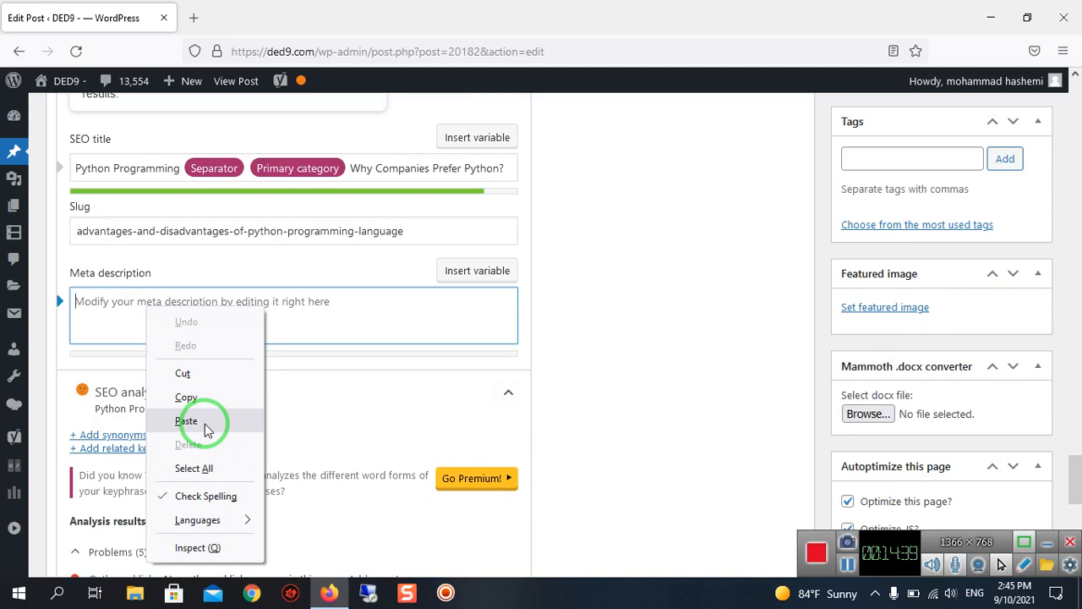
click(186, 421)
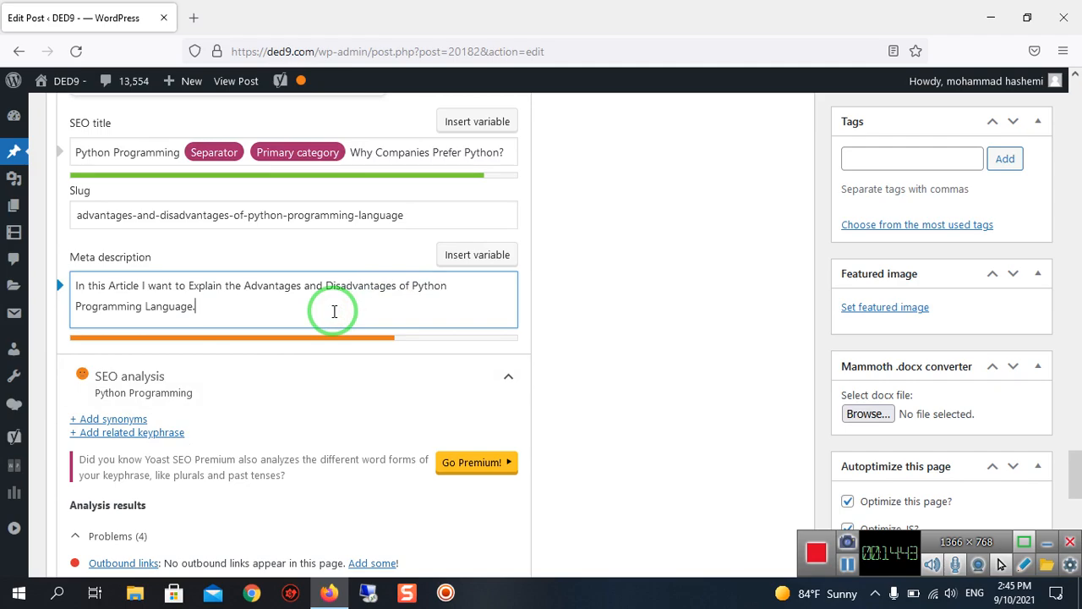
Paste the copied sentence over "Python is a high-level, interpreted and general-purpose dynamic programming" at the start of the second paragraph.
drag(381, 341, 161, 285)
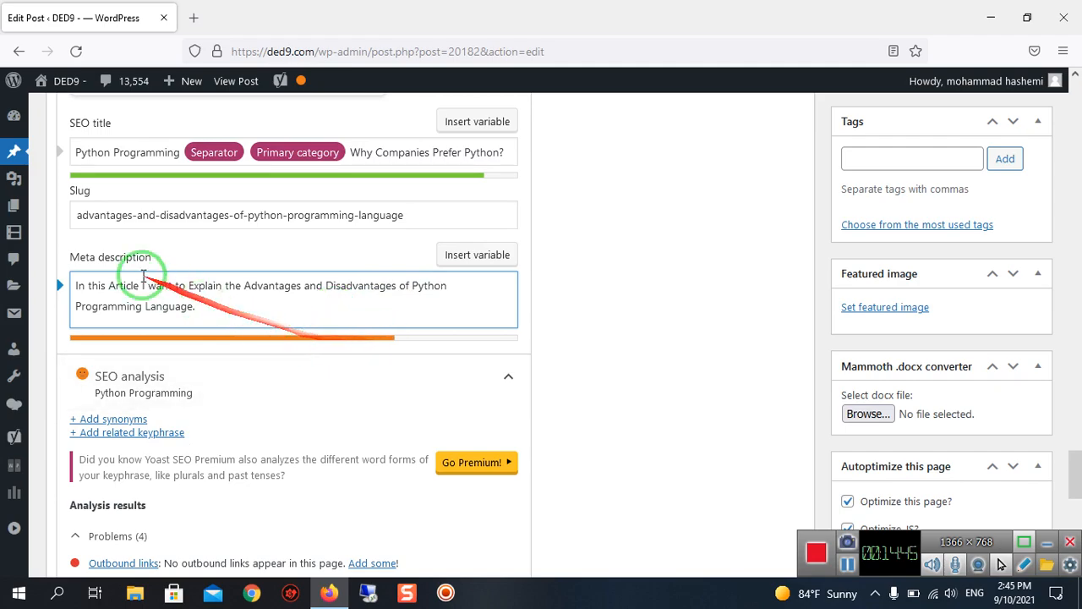
scroll(249, 340, up, 20)
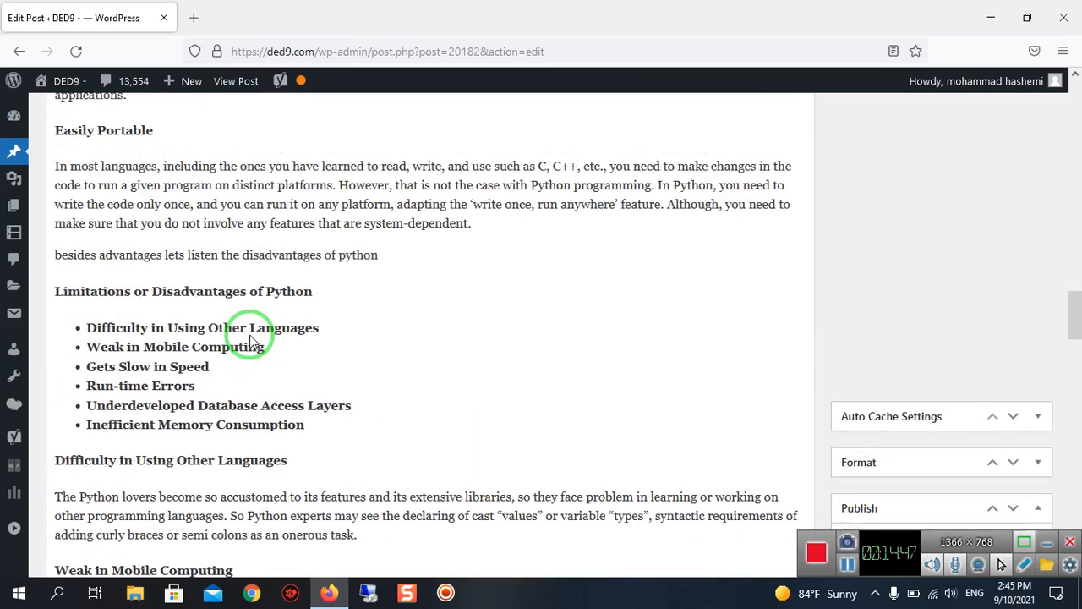
scroll(249, 341, up, 20)
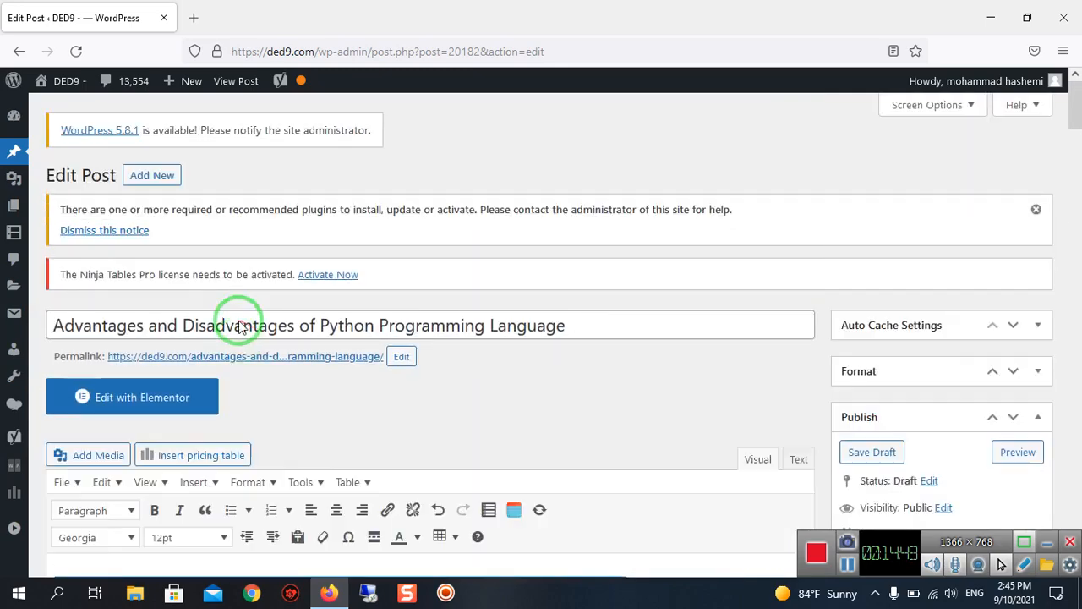
scroll(237, 322, down, 5)
scroll(102, 350, up, 2)
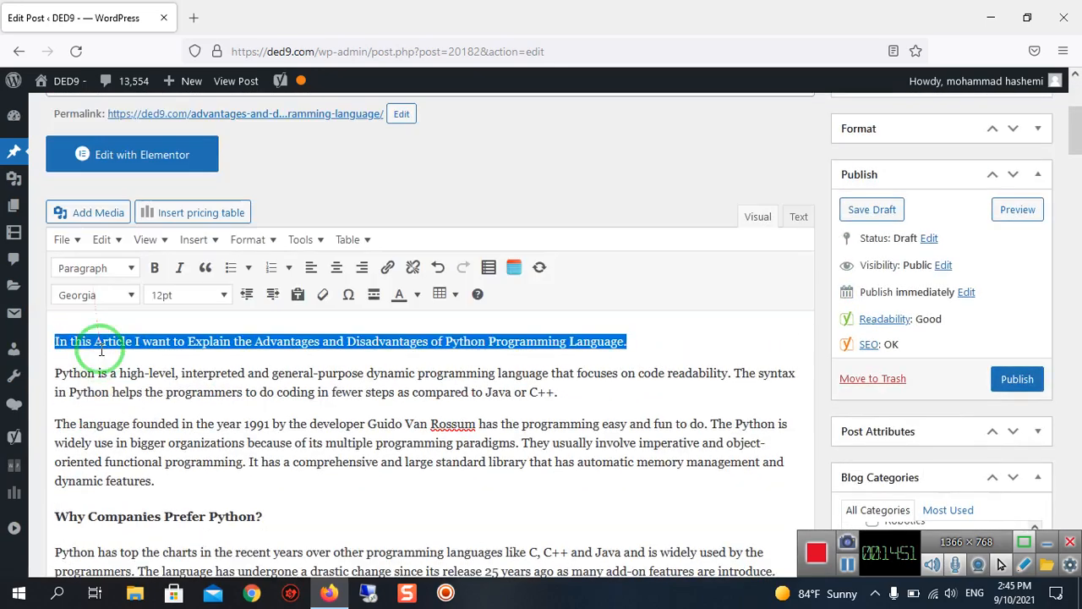
click(59, 369)
drag(52, 371, 476, 363)
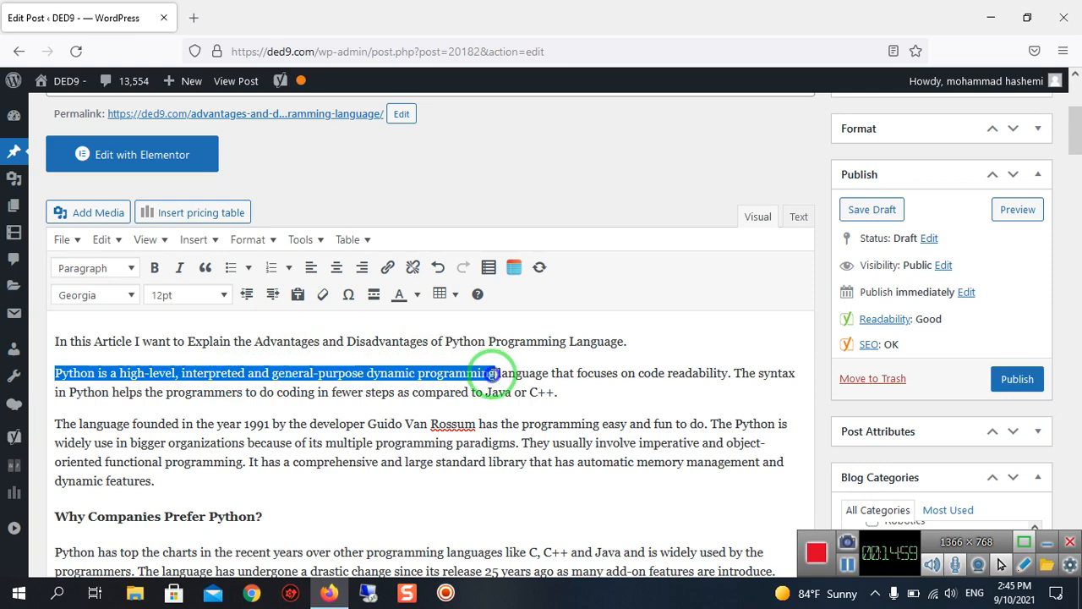
right_click(493, 373)
click(531, 150)
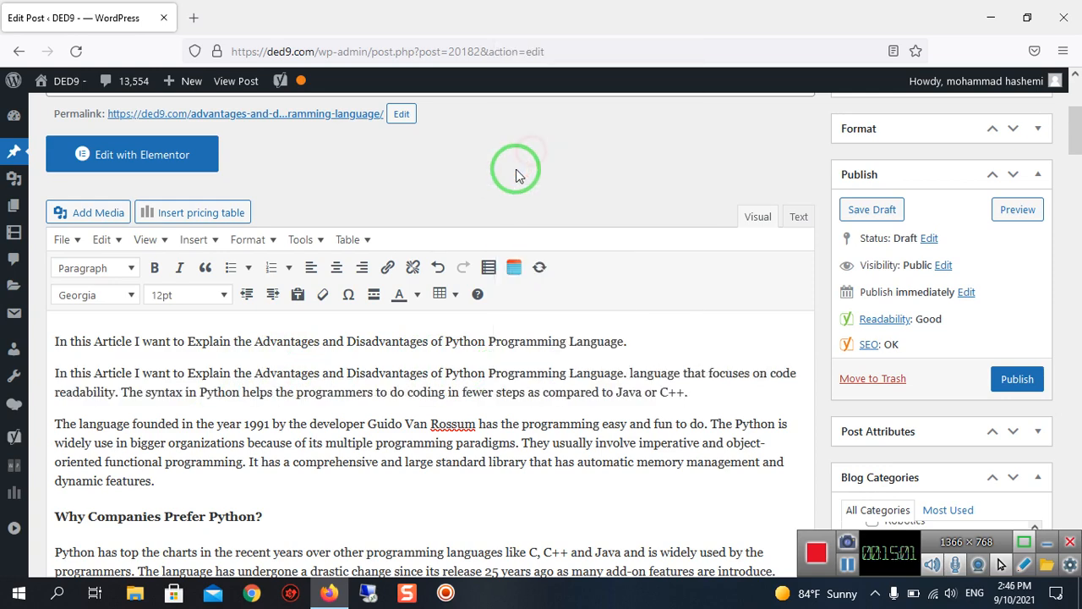
Delete the pasted sentence from the start of the second paragraph and write "python" before "language that focuses on code readability".
scroll(516, 175, down, 2)
scroll(526, 243, up, 2)
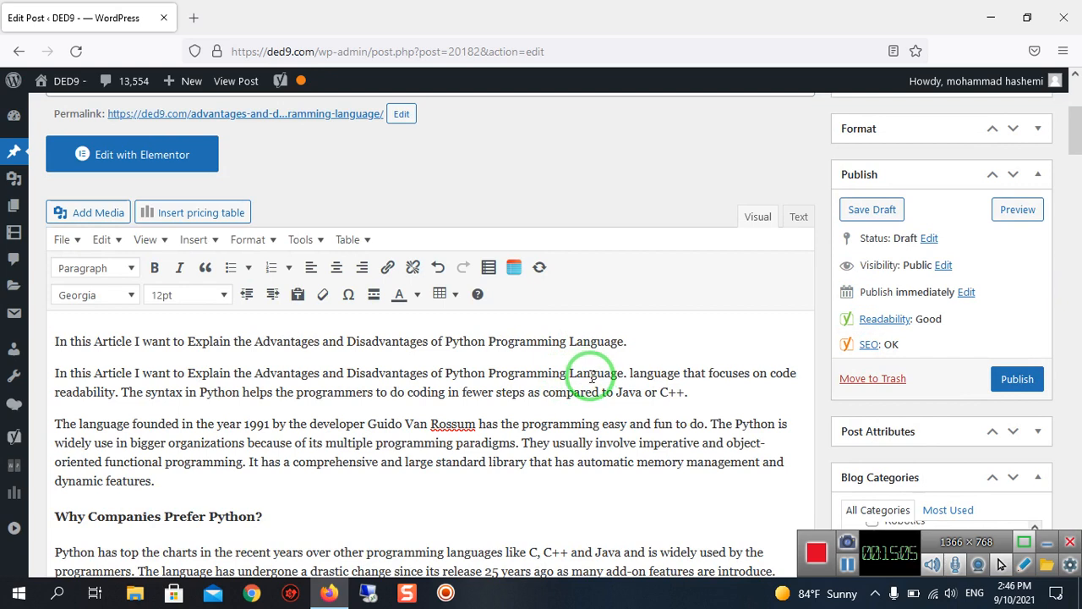
key(BackSpace)
key(BackSpace)
key(BackSpace)
key(BackSpace)
key(BackSpace)
key(BackSpace)
key(BackSpace)
key(BackSpace)
key(BackSpace)
key(BackSpace)
key(BackSpace)
key(BackSpace)
key(BackSpace)
key(BackSpace)
key(BackSpace)
key(BackSpace)
key(BackSpace)
key(BackSpace)
key(BackSpace)
key(BackSpace)
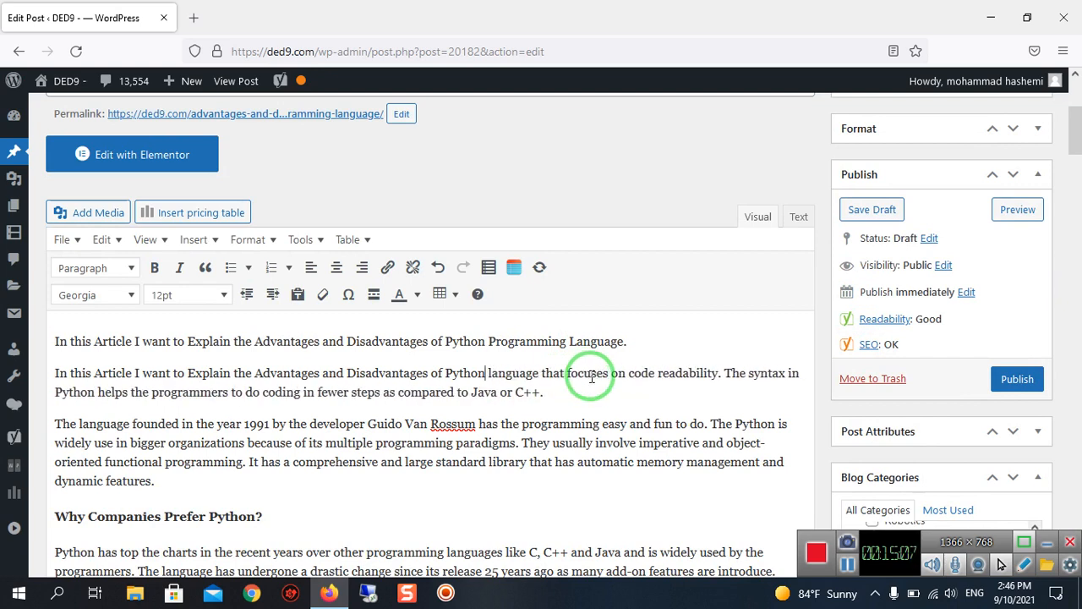
key(BackSpace)
key(BackSpace)
key(BackSpace)
key(BackSpace)
key(BackSpace)
key(BackSpace)
key(BackSpace)
key(BackSpace)
key(BackSpace)
key(BackSpace)
key(BackSpace)
key(BackSpace)
key(BackSpace)
key(BackSpace)
key(BackSpace)
key(BackSpace)
key(BackSpace)
key(BackSpace)
key(BackSpace)
key(BackSpace)
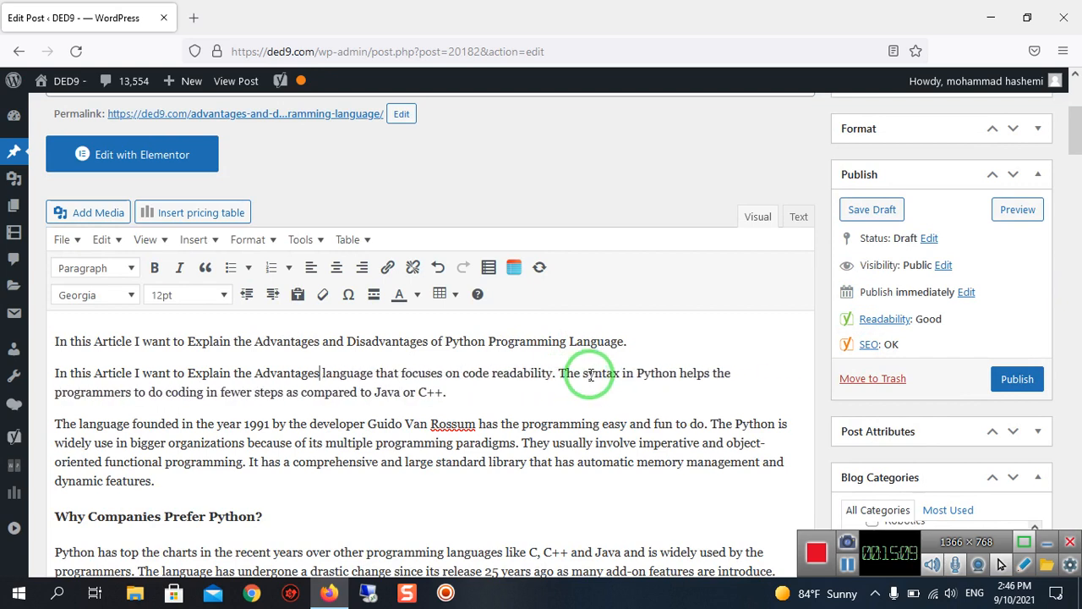
key(BackSpace)
key(BackSpace)
key(BackSpace)
key(BackSpace)
key(BackSpace)
key(BackSpace)
key(BackSpace)
key(BackSpace)
key(BackSpace)
key(BackSpace)
key(BackSpace)
key(BackSpace)
key(BackSpace)
key(BackSpace)
key(BackSpace)
key(BackSpace)
key(BackSpace)
key(BackSpace)
key(BackSpace)
key(BackSpace)
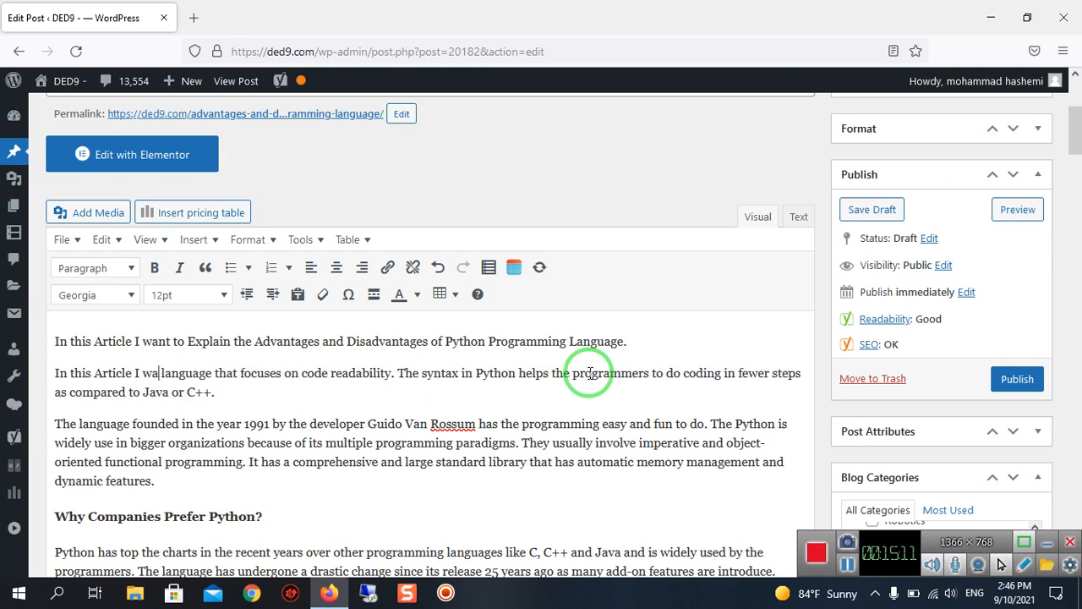
key(BackSpace)
key(BackSpace)
key(BackSpace)
key(BackSpace)
key(BackSpace)
key(BackSpace)
key(BackSpace)
key(BackSpace)
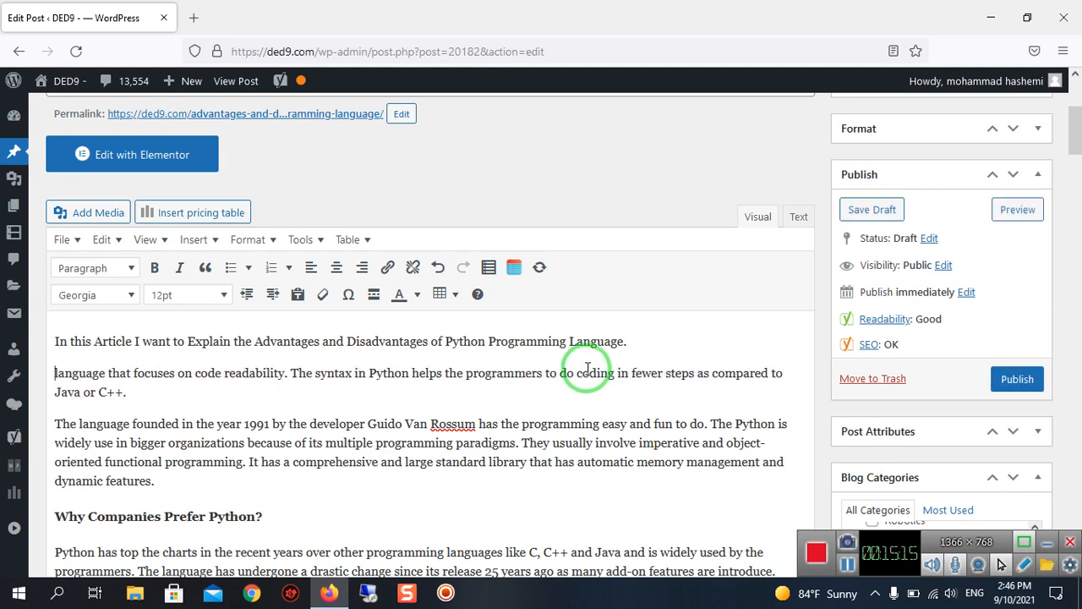
text(pytho)
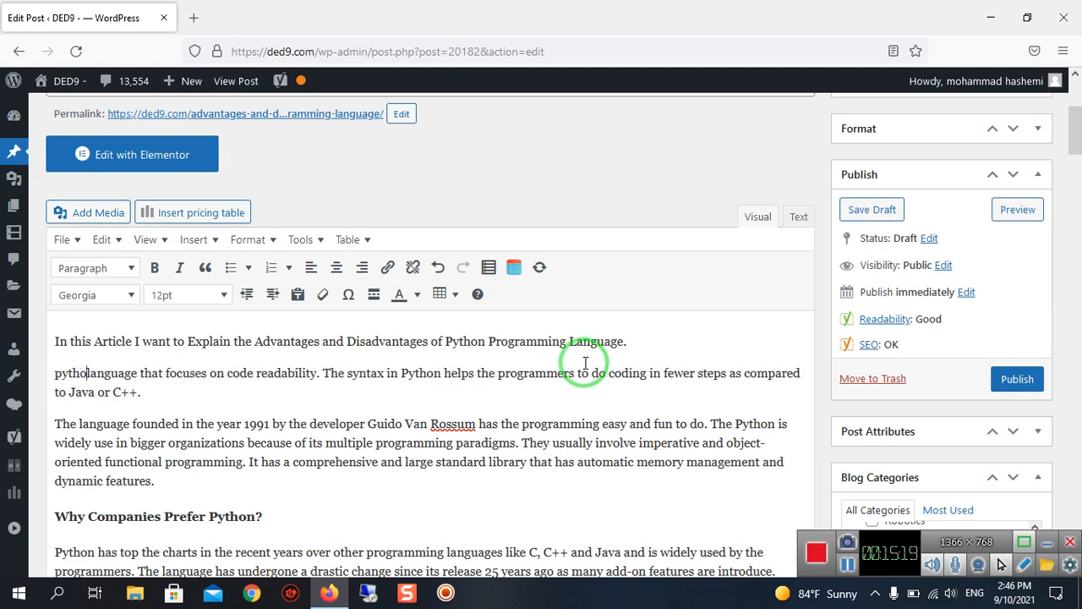
text(n)
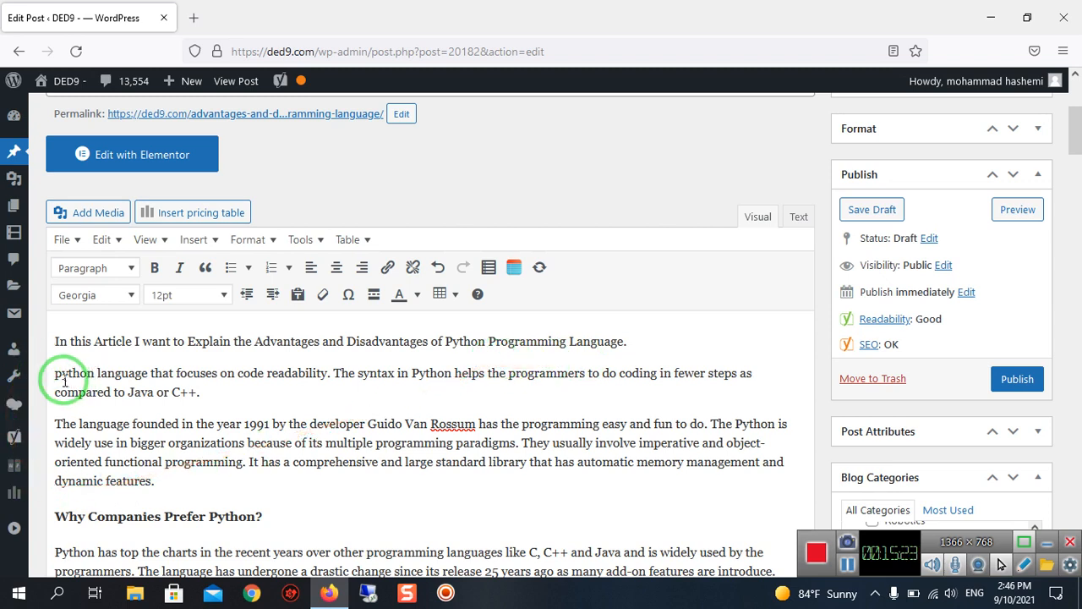
Copy the second paragraph's opening words, from "python language that focuses on code readability" into its second sentence, and append them to the meta description.
drag(56, 375, 476, 376)
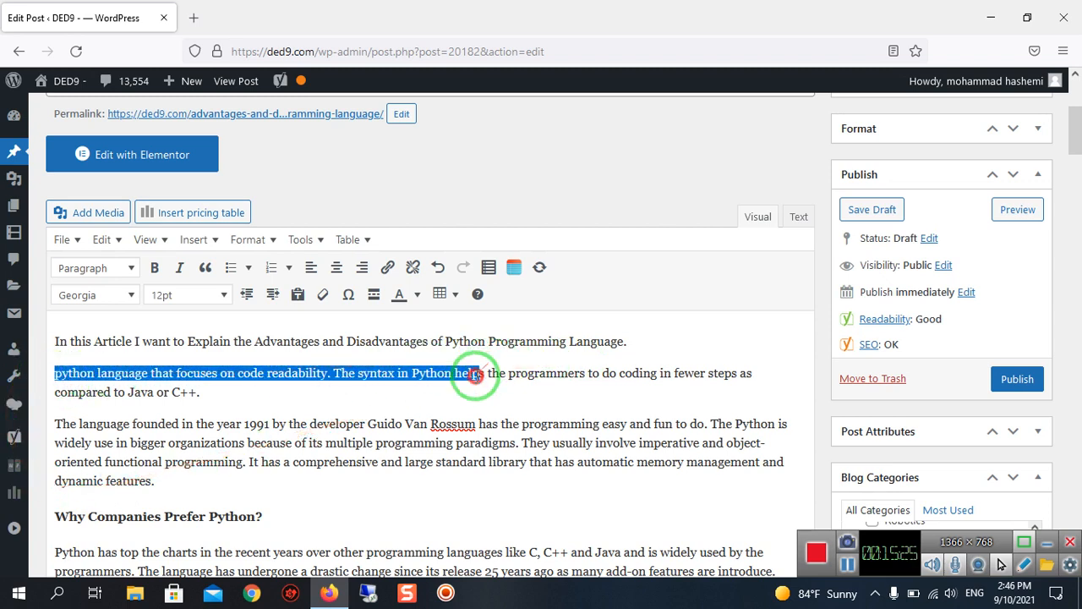
right_click(473, 375)
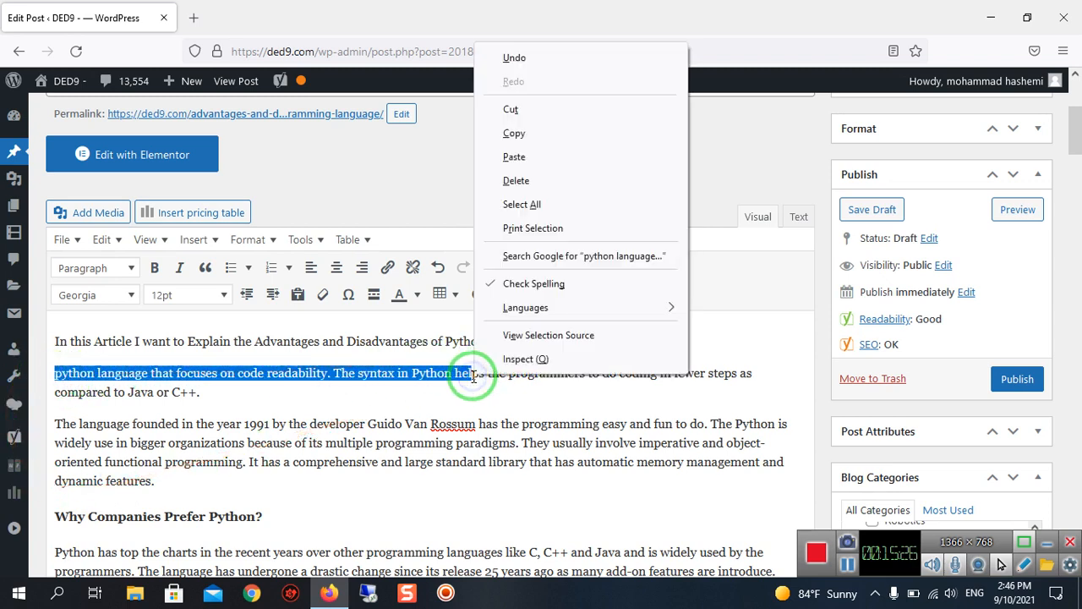
click(498, 136)
scroll(334, 385, down, 20)
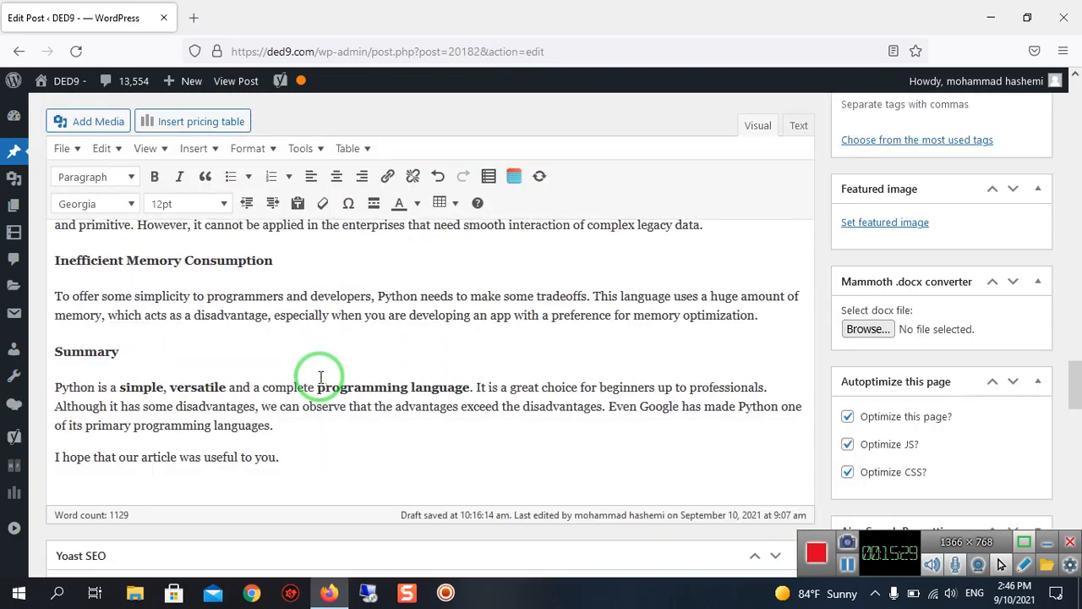
scroll(303, 362, up, 2)
click(241, 380)
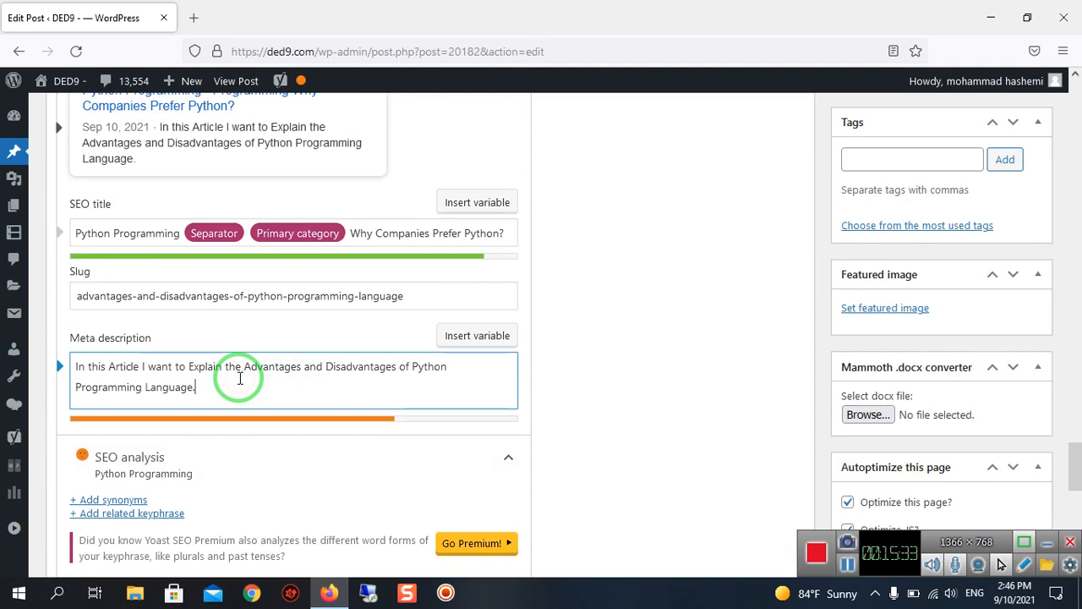
key(ctrl+v)
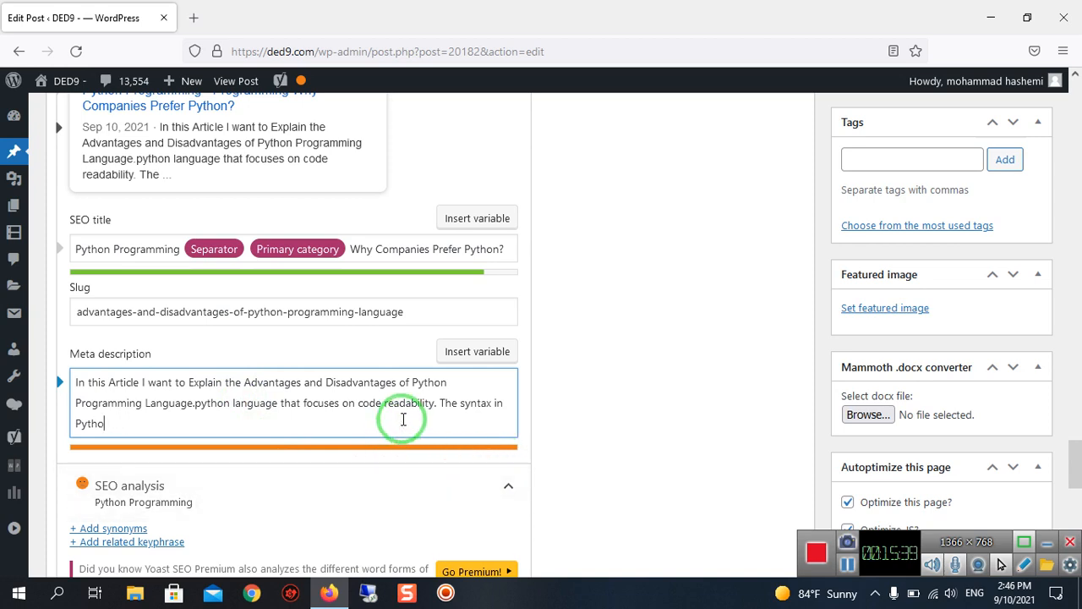
Shorten the meta description so that it ends with "python language that focuses on code..".
key(BackSpace)
key(BackSpace)
key(BackSpace)
key(BackSpace)
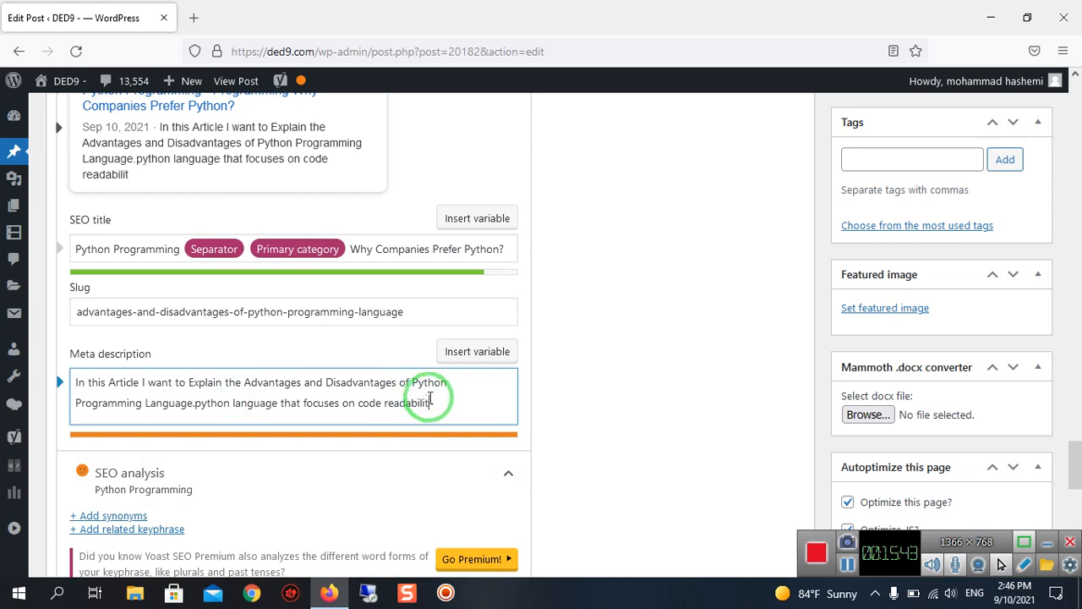
key(BackSpace)
key(BackSpace)
key(BackSpace)
key(BackSpace)
key(BackSpace)
key(BackSpace)
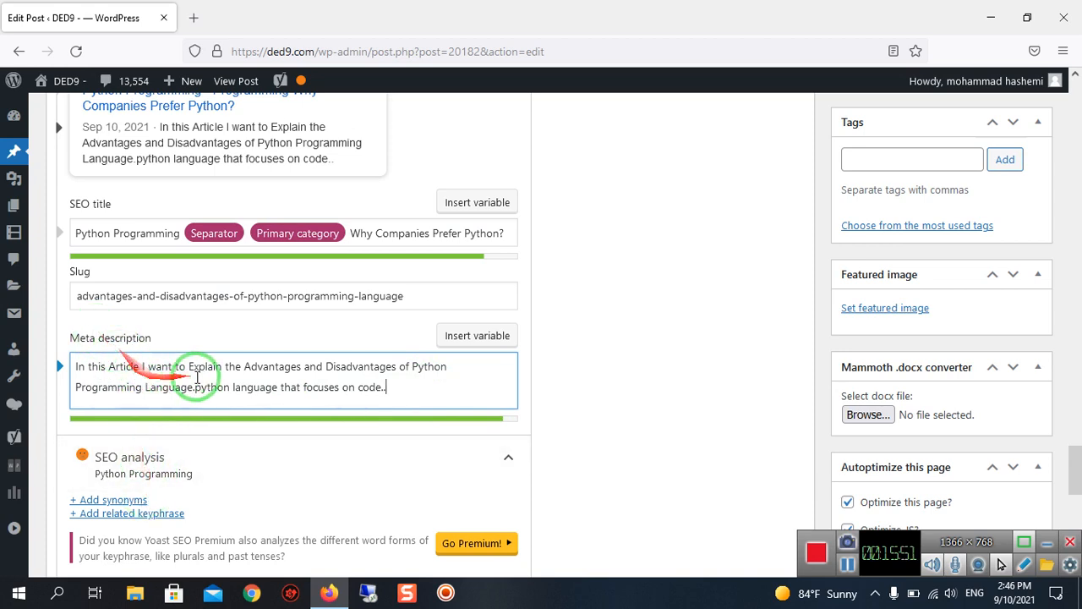
Review the meta description's length bar and the problems and good results in the Yoast SEO analysis.
scroll(232, 391, down, 1)
scroll(233, 391, down, 2)
scroll(249, 262, down, 2)
scroll(251, 264, up, 2)
scroll(245, 264, down, 2)
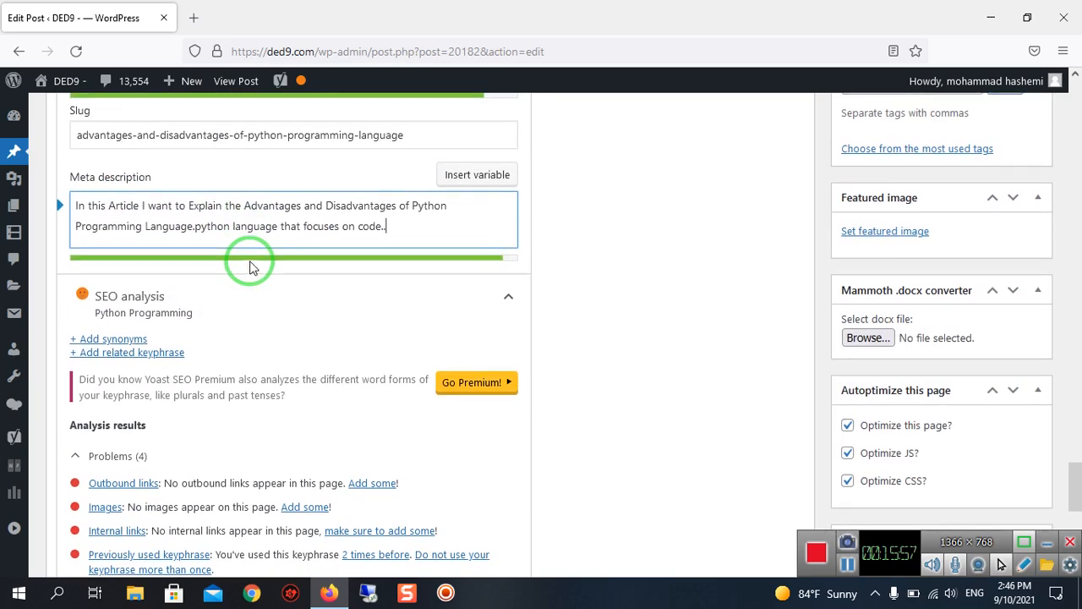
scroll(251, 262, up, 2)
scroll(225, 325, down, 2)
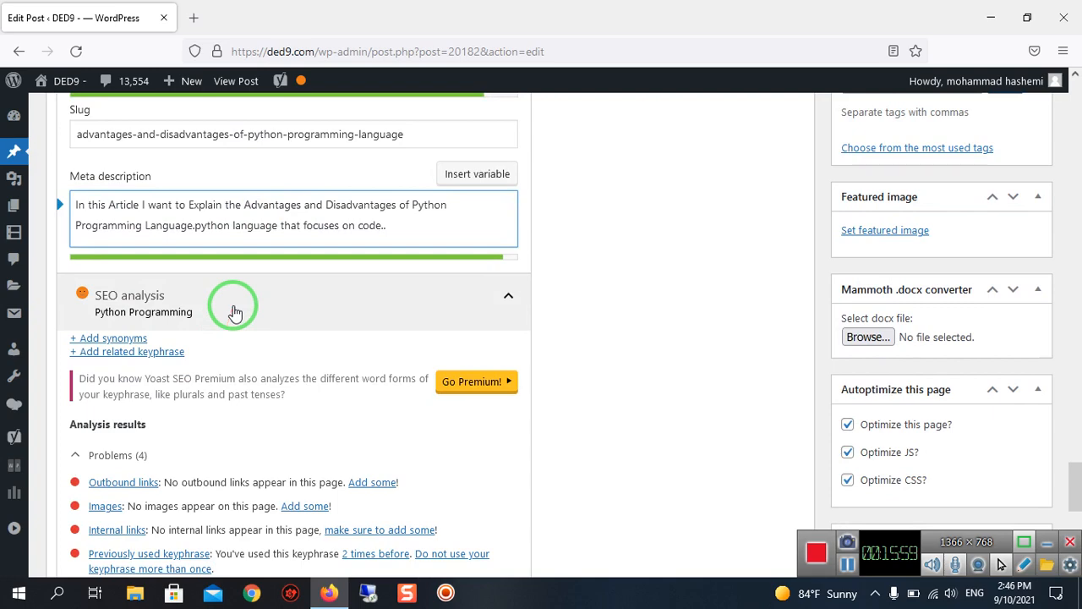
click(235, 313)
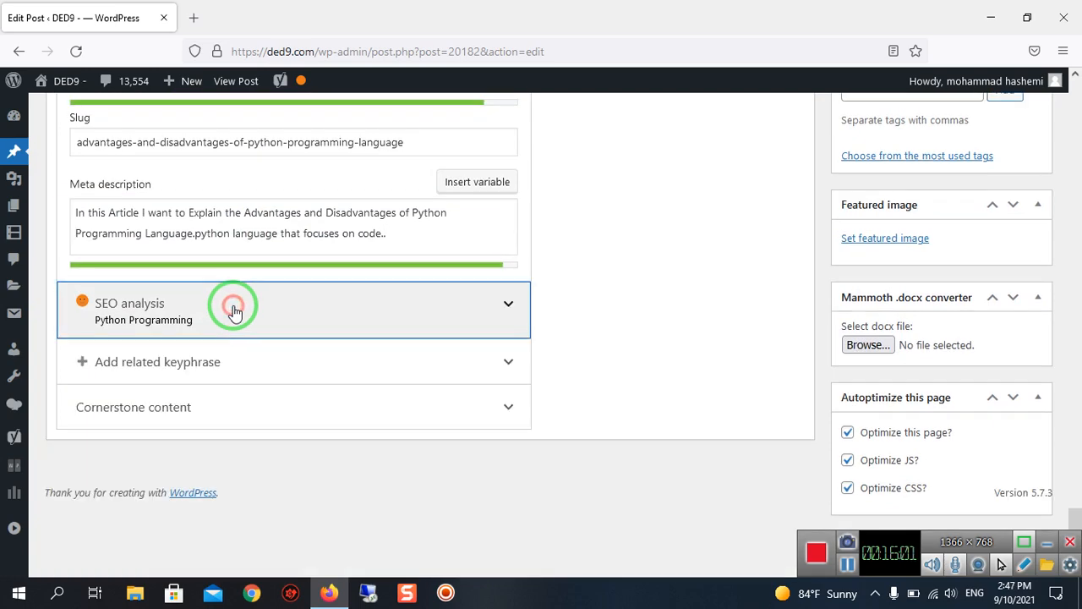
click(235, 313)
scroll(236, 313, down, 4)
scroll(235, 313, down, 2)
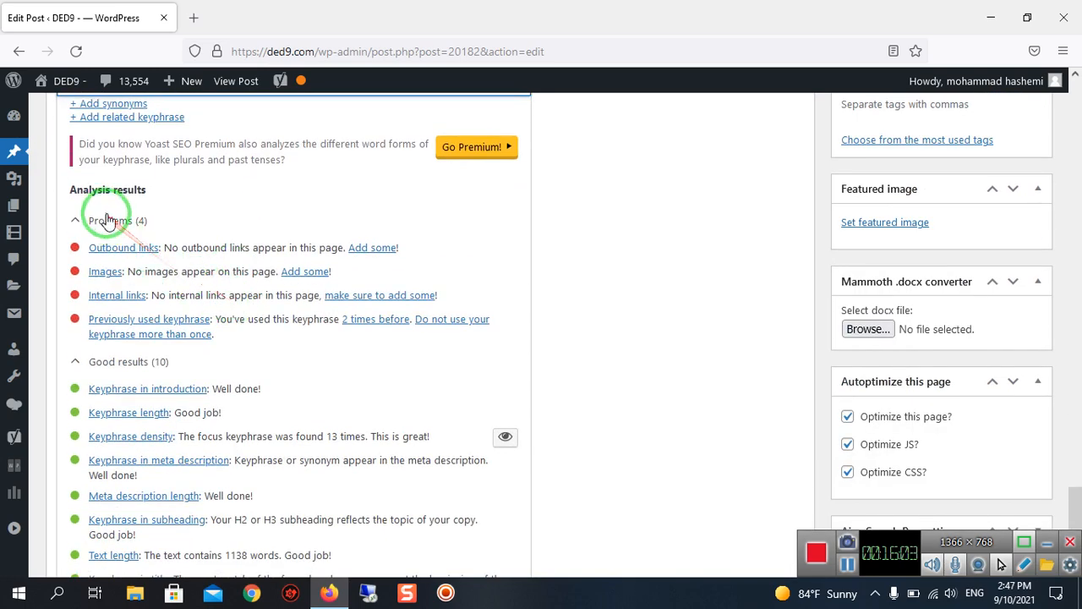
scroll(154, 241, down, 2)
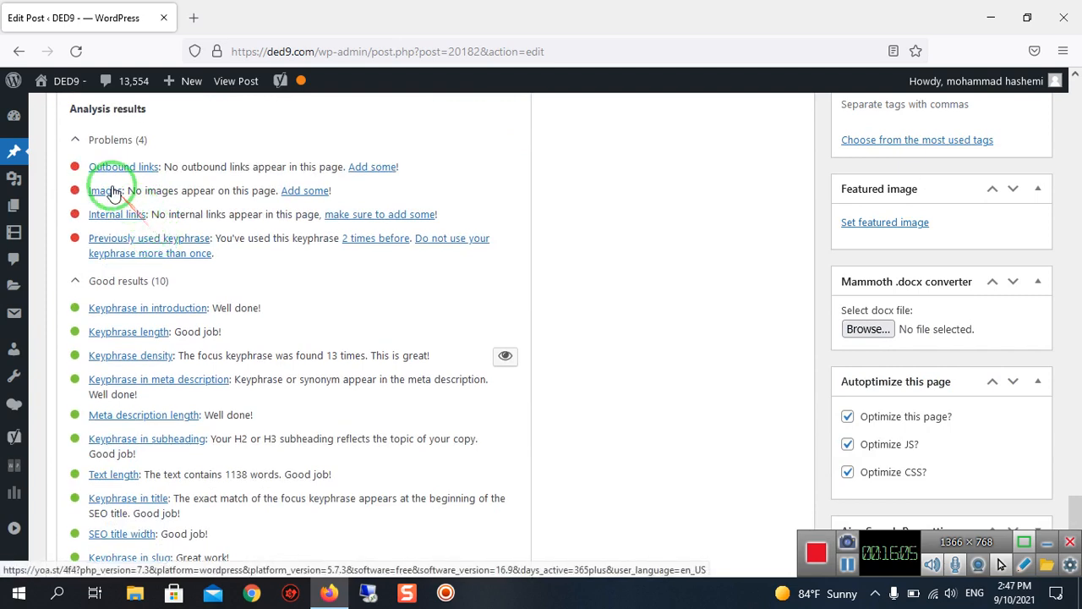
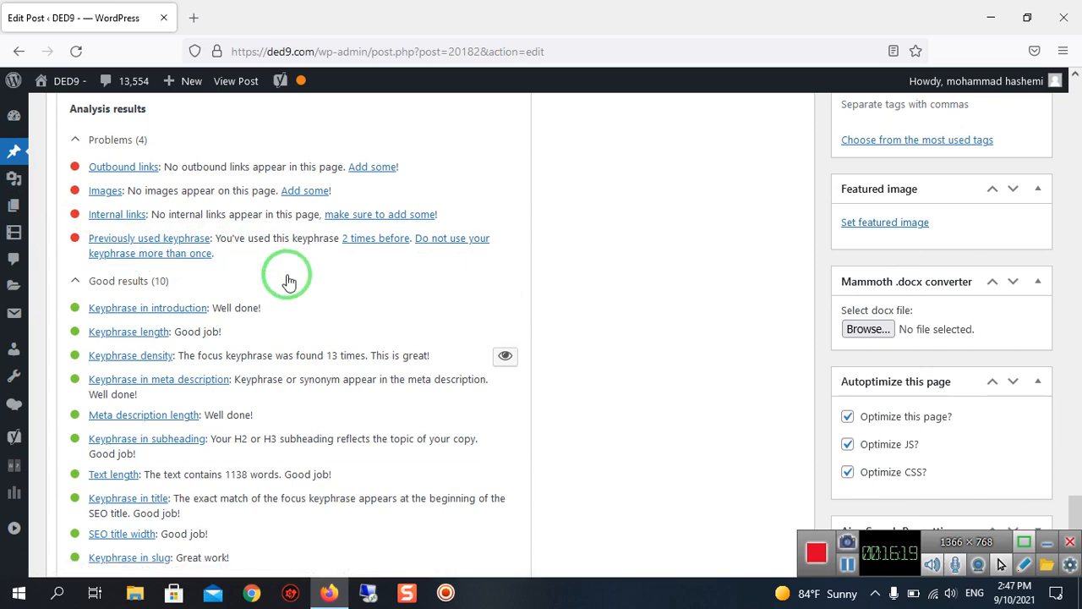
Examine the outbound link, image and internal link problems in the Yoast SEO analysis and look through the post's opening paragraphs for linkable words.
scroll(288, 281, up, 10)
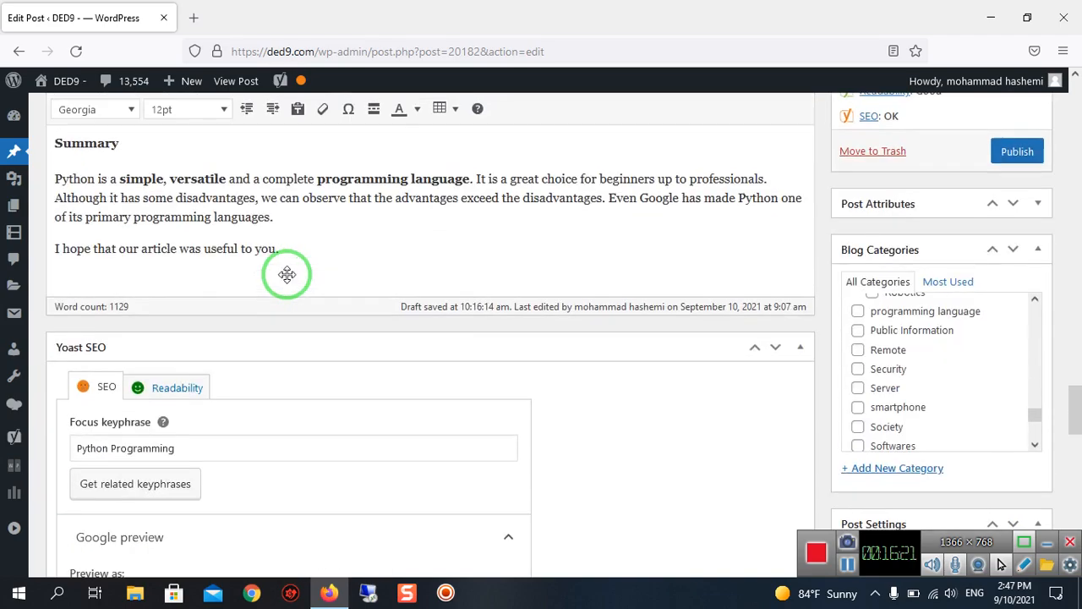
scroll(288, 274, down, 3)
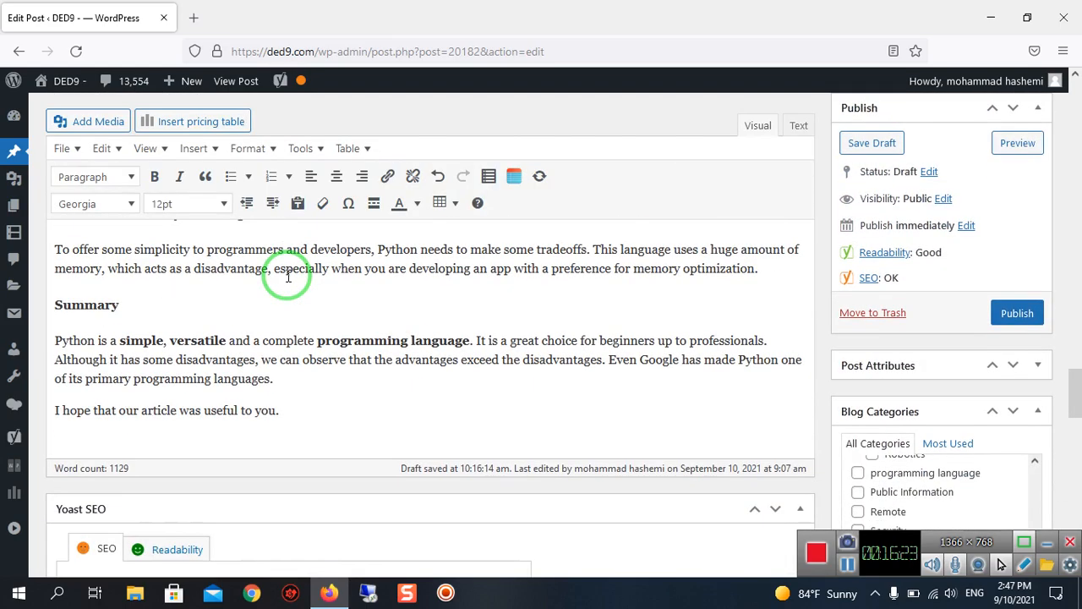
scroll(287, 276, down, 5)
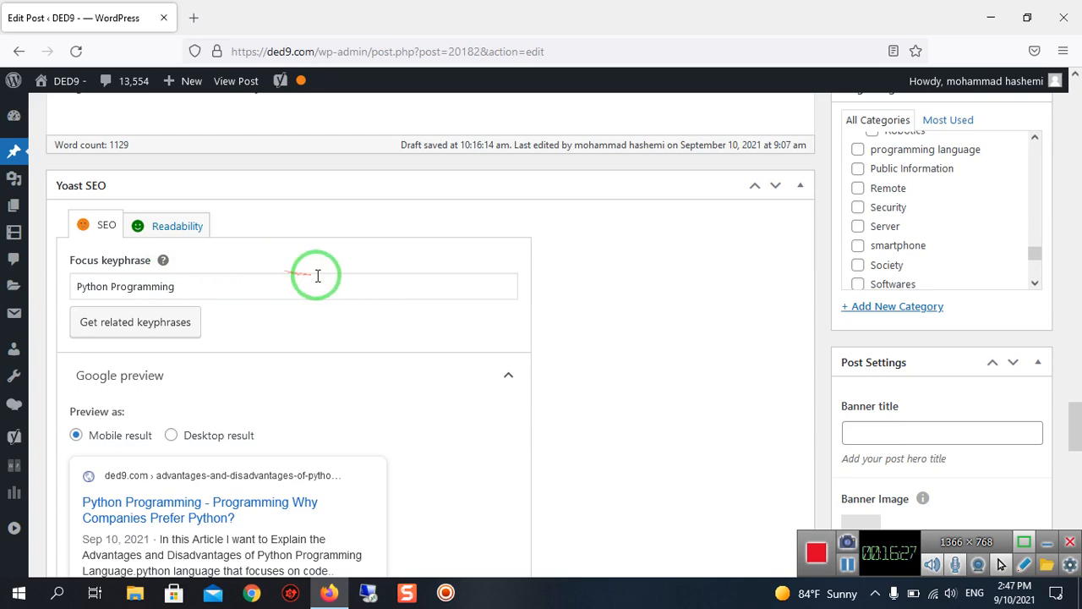
scroll(314, 273, down, 6)
scroll(317, 282, down, 6)
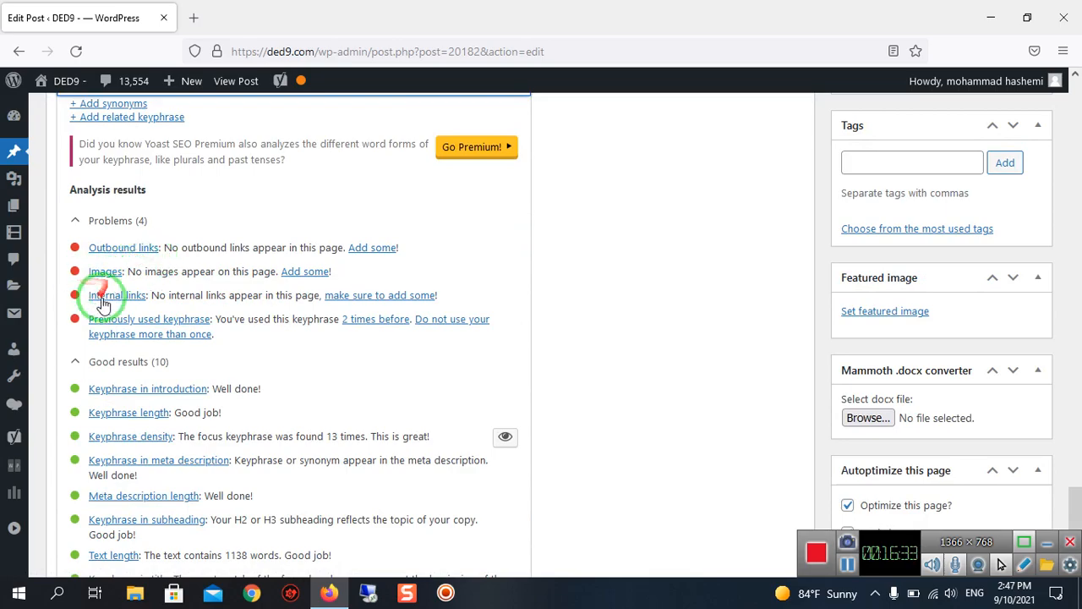
scroll(194, 273, up, 15)
scroll(701, 459, up, 20)
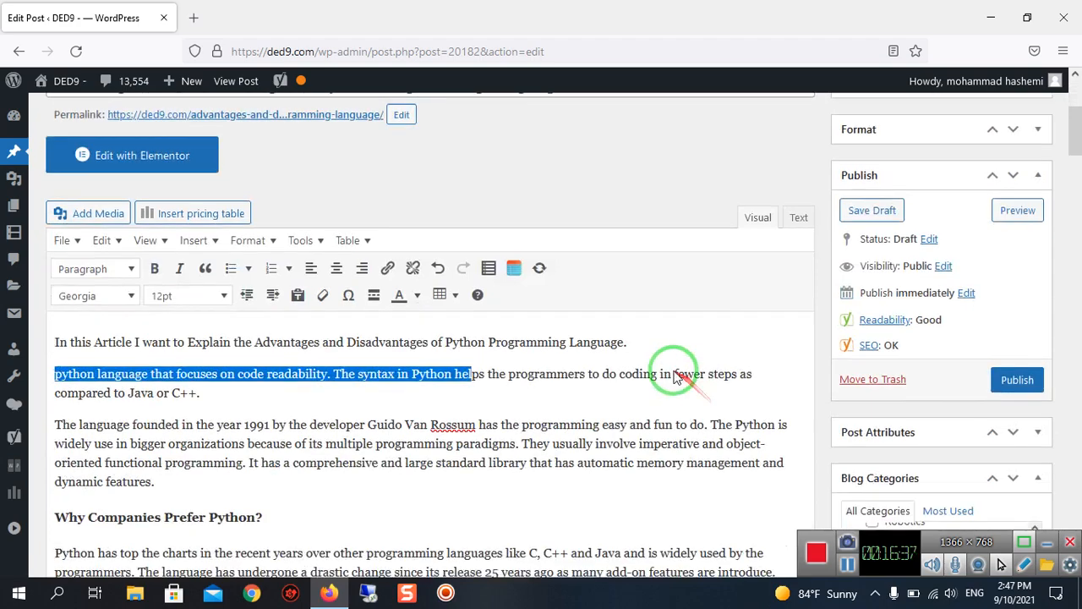
scroll(476, 320, down, 2)
click(474, 318)
scroll(472, 322, down, 1)
scroll(471, 322, up, 3)
scroll(472, 322, down, 1)
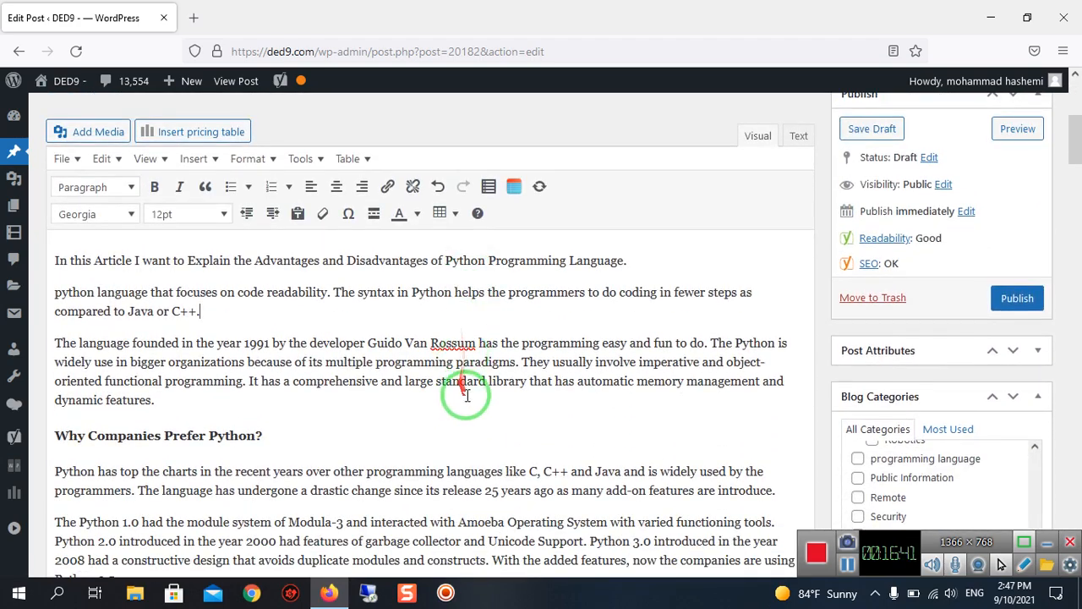
scroll(399, 328, up, 1)
scroll(402, 321, down, 1)
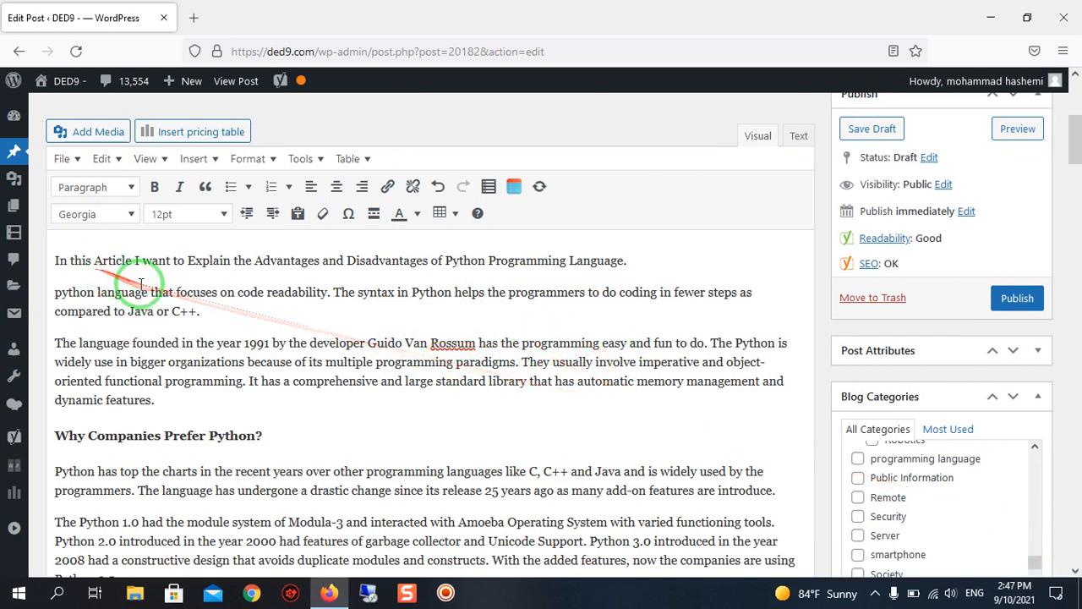
Copy "C++" from the end of the post's second paragraph and search Google for it in a new browser tab.
drag(172, 311, 183, 311)
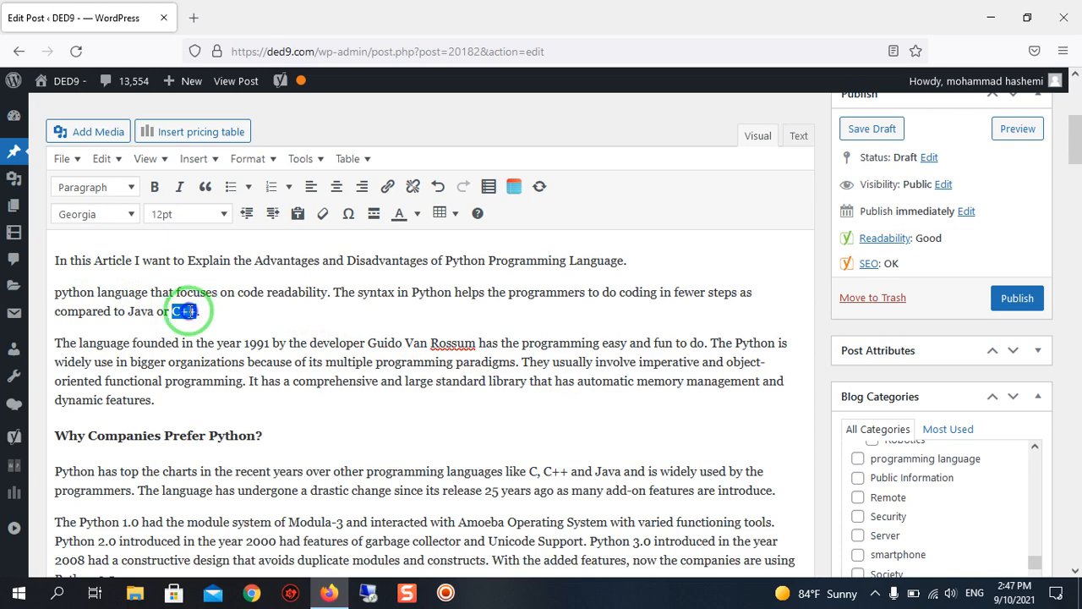
right_click(185, 311)
click(298, 93)
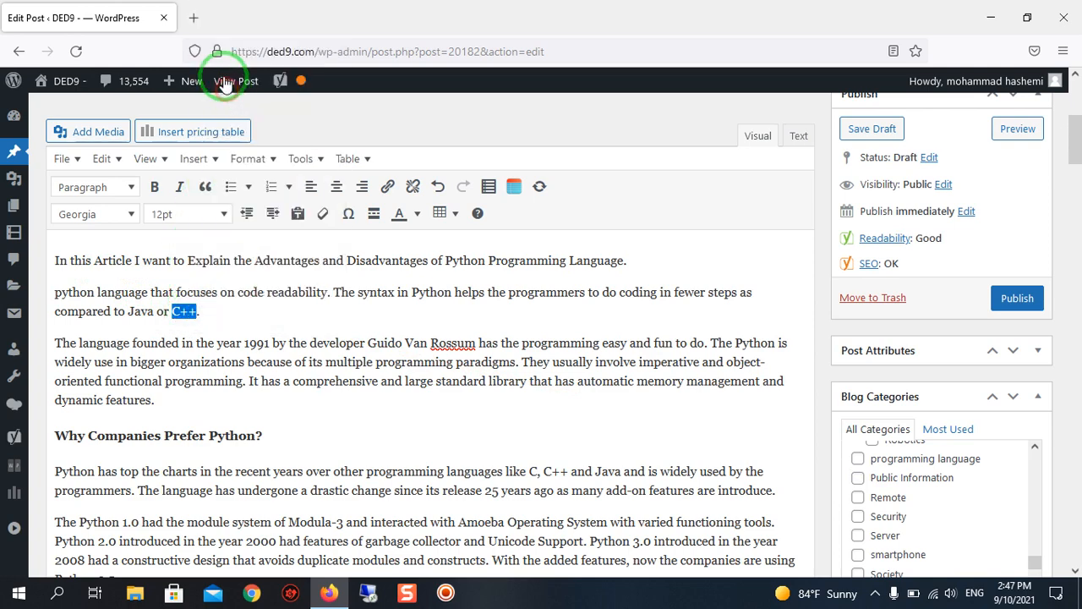
click(197, 17)
click(235, 54)
right_click(235, 59)
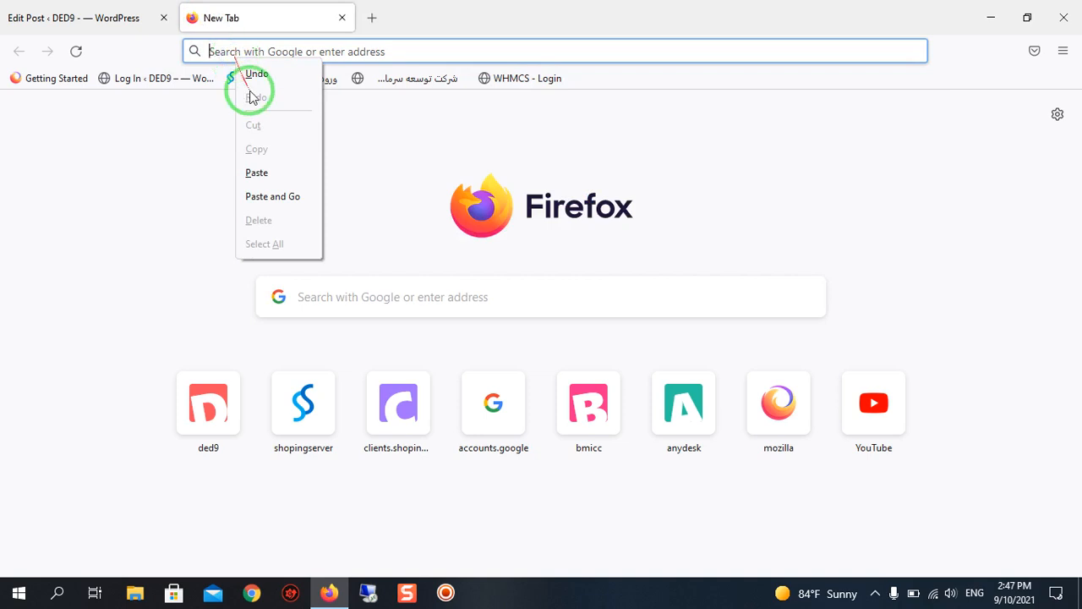
click(284, 172)
key(Return)
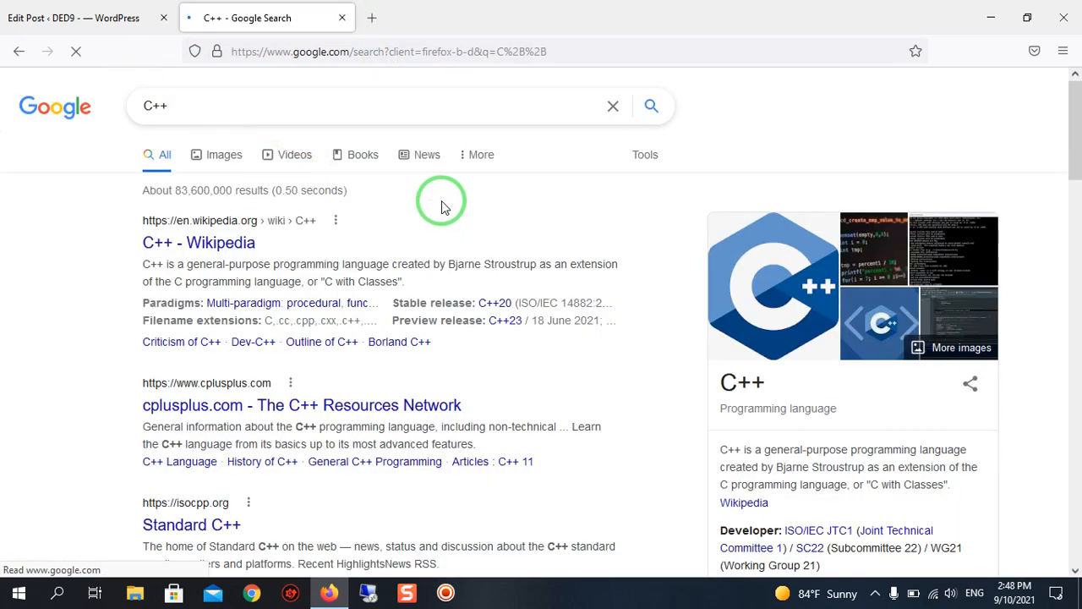
Open the Wikipedia article on C++ from the search results.
scroll(287, 212, down, 1)
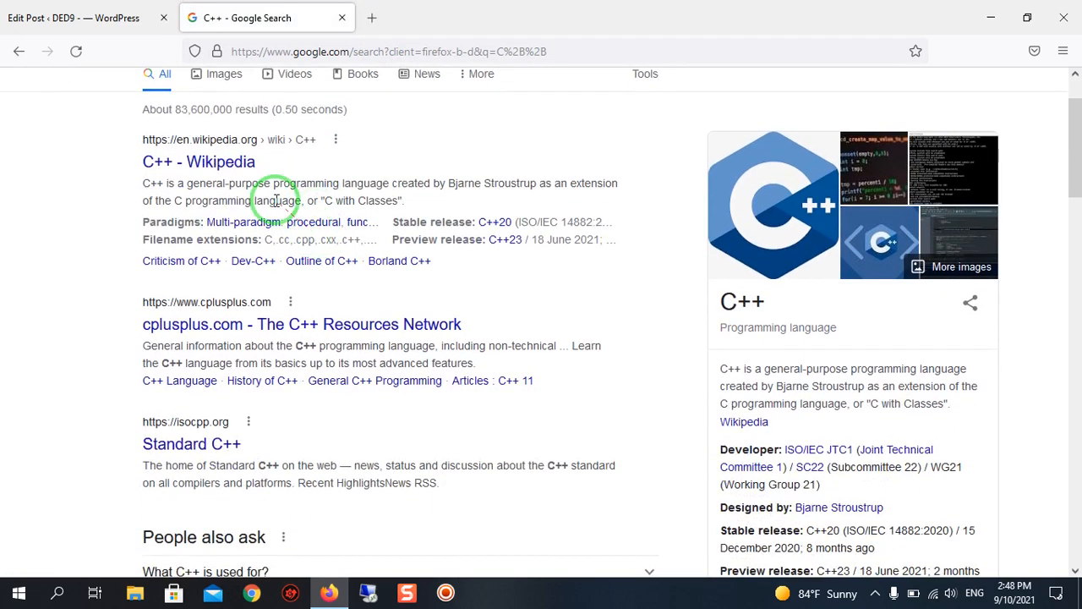
click(218, 163)
scroll(219, 163, up, 1)
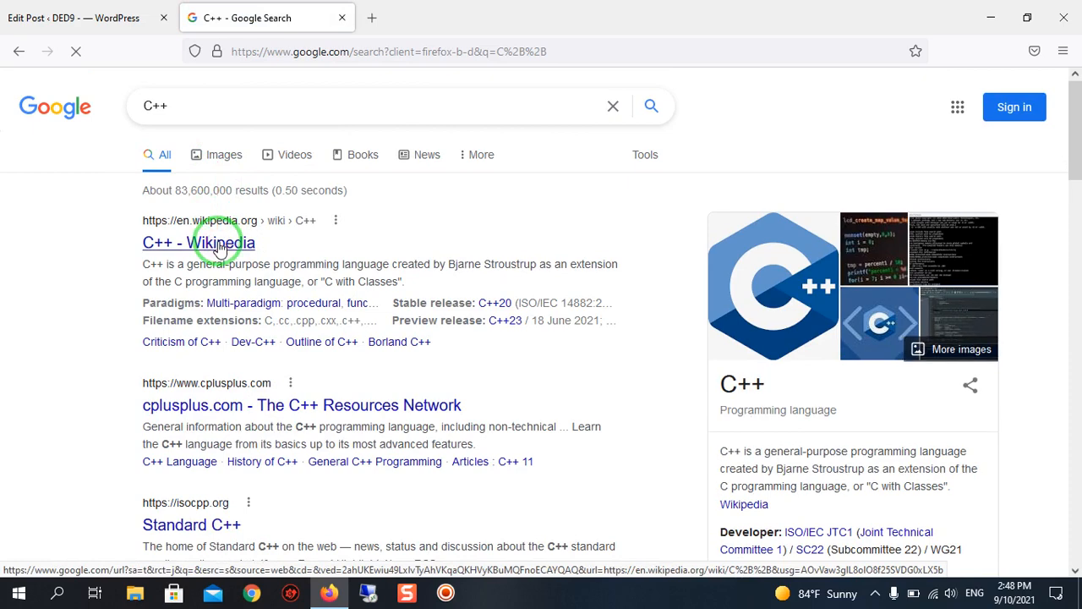
click(170, 7)
click(188, 6)
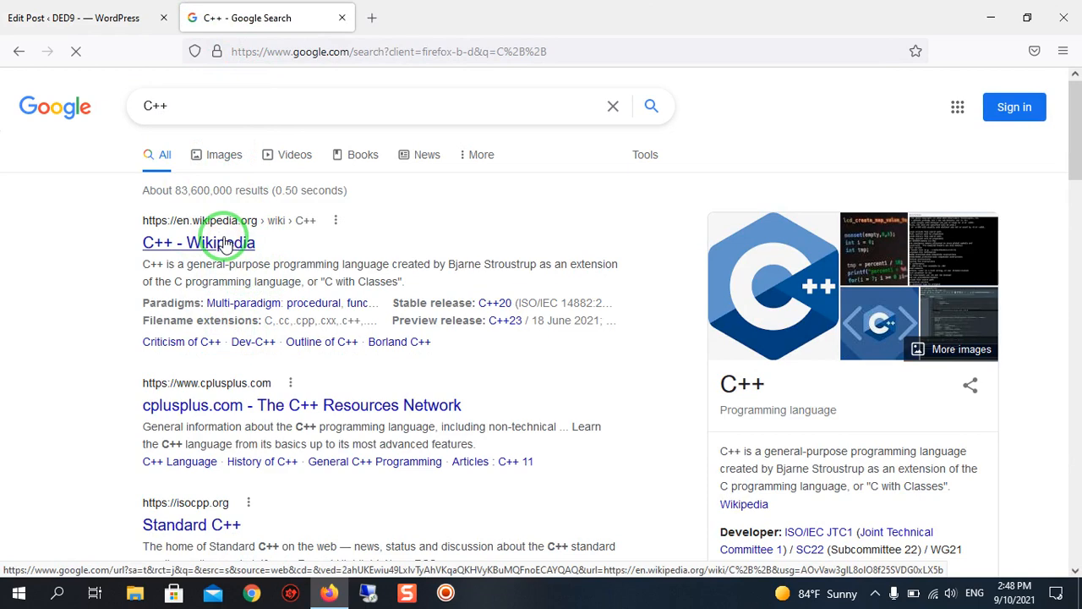
scroll(358, 415, down, 3)
scroll(362, 417, up, 2)
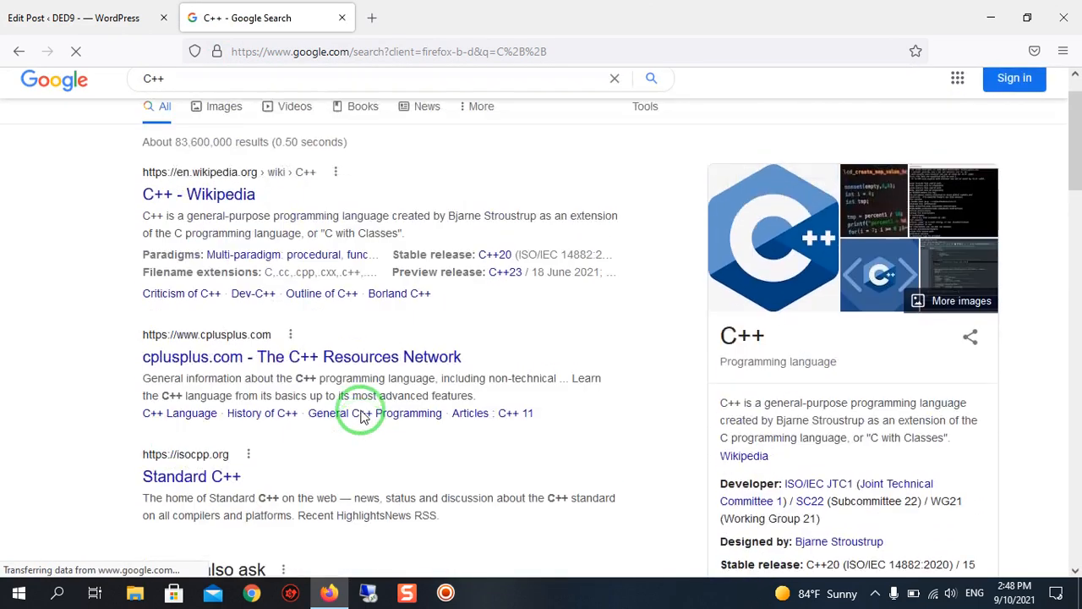
scroll(362, 417, up, 1)
click(223, 242)
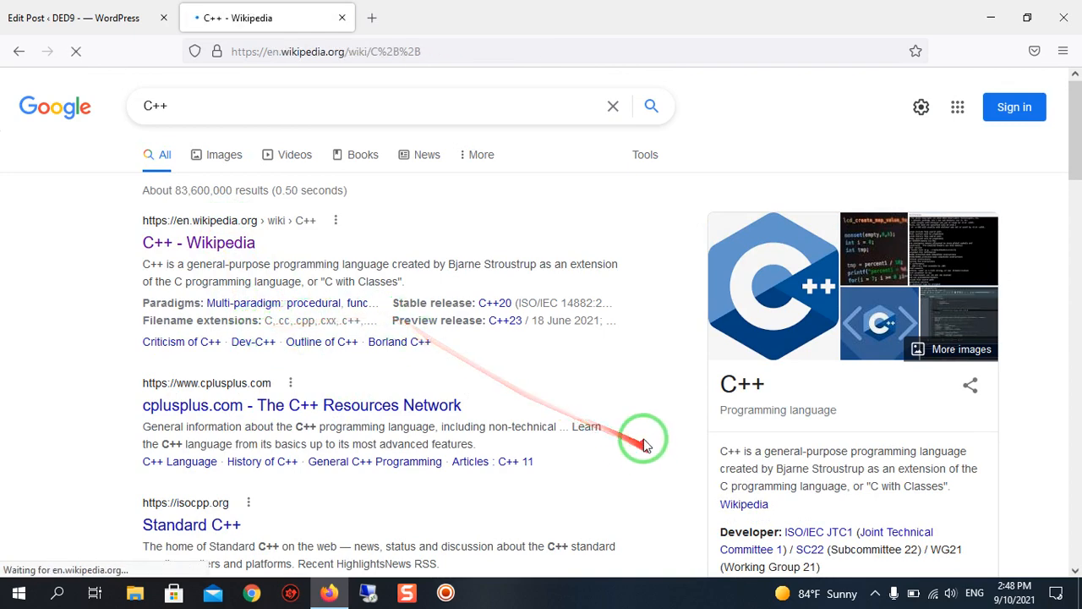
scroll(394, 245, down, 1)
scroll(389, 236, up, 1)
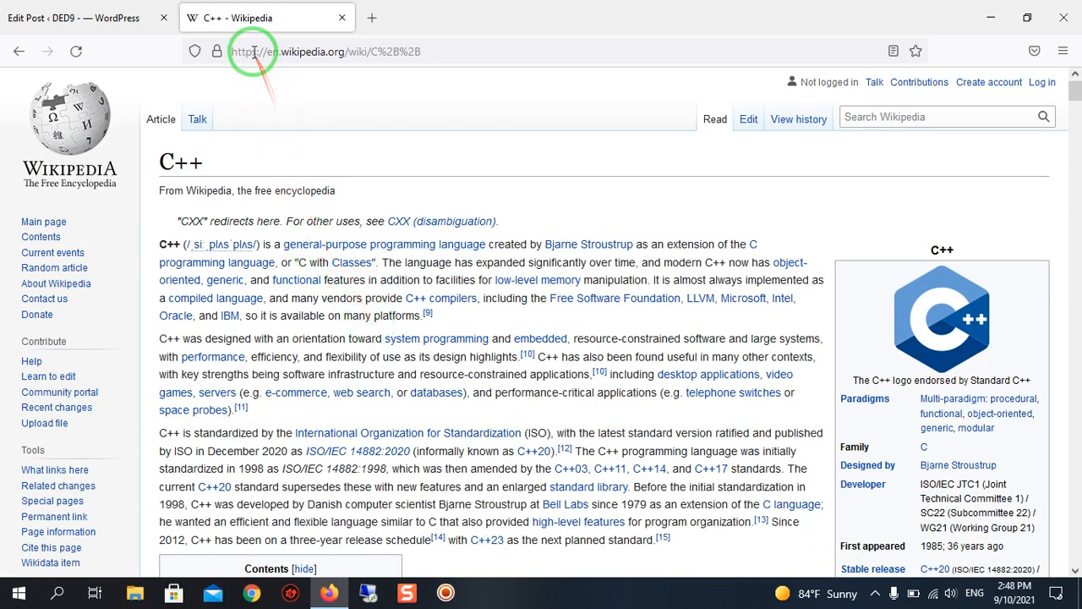
Copy the web address of the C++ Wikipedia article and return to the post being edited.
double_click(358, 51)
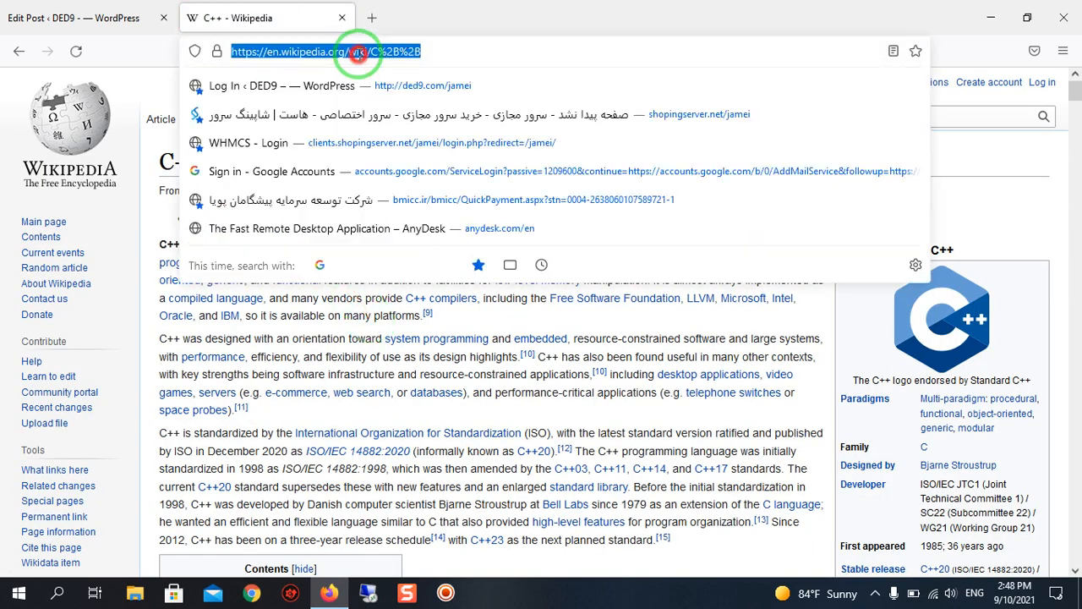
click(357, 52)
right_click(358, 51)
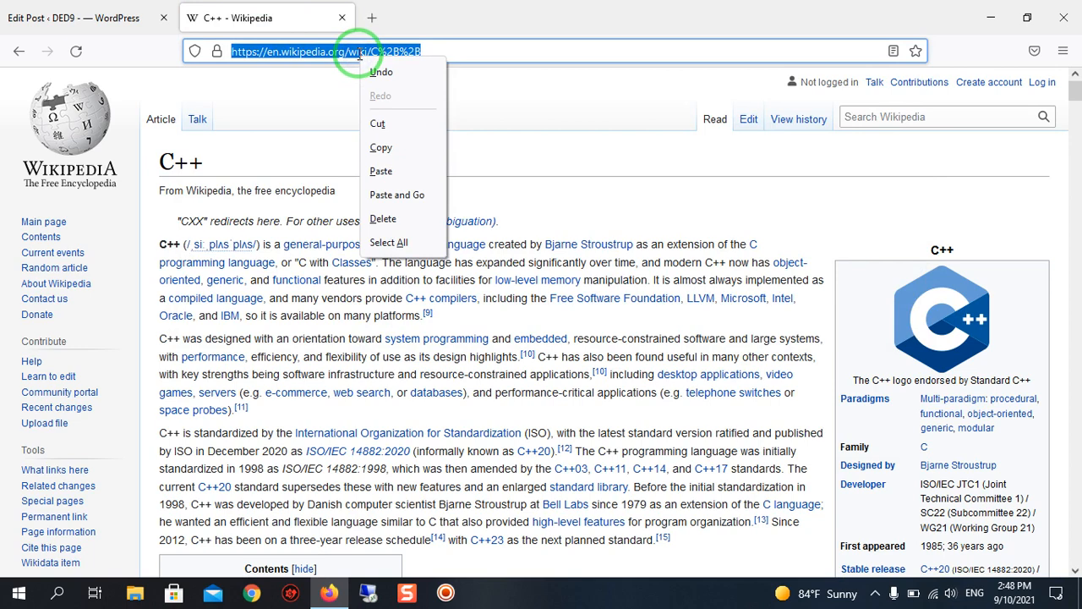
click(388, 151)
click(72, 18)
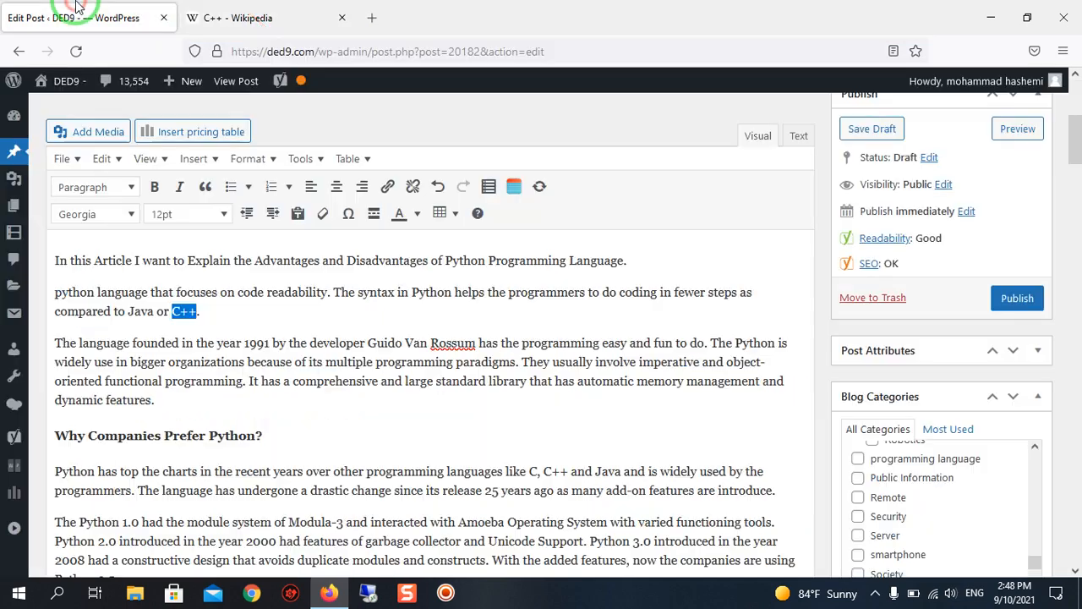
Link the selected "C++" in the second paragraph to the copied address en.wikipedia.org/wiki/C++.
click(388, 186)
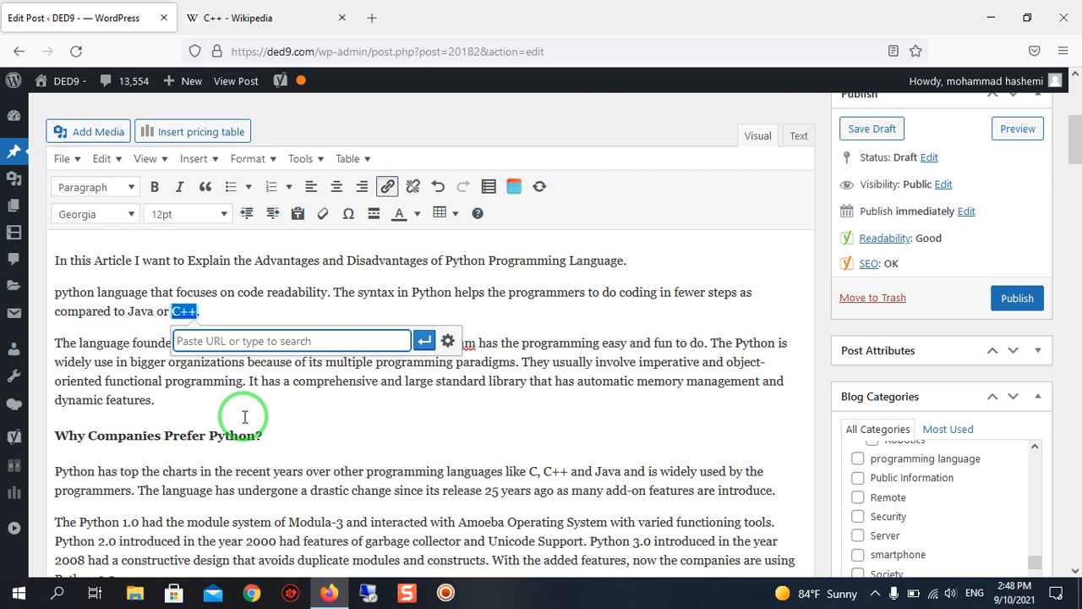
key(Return)
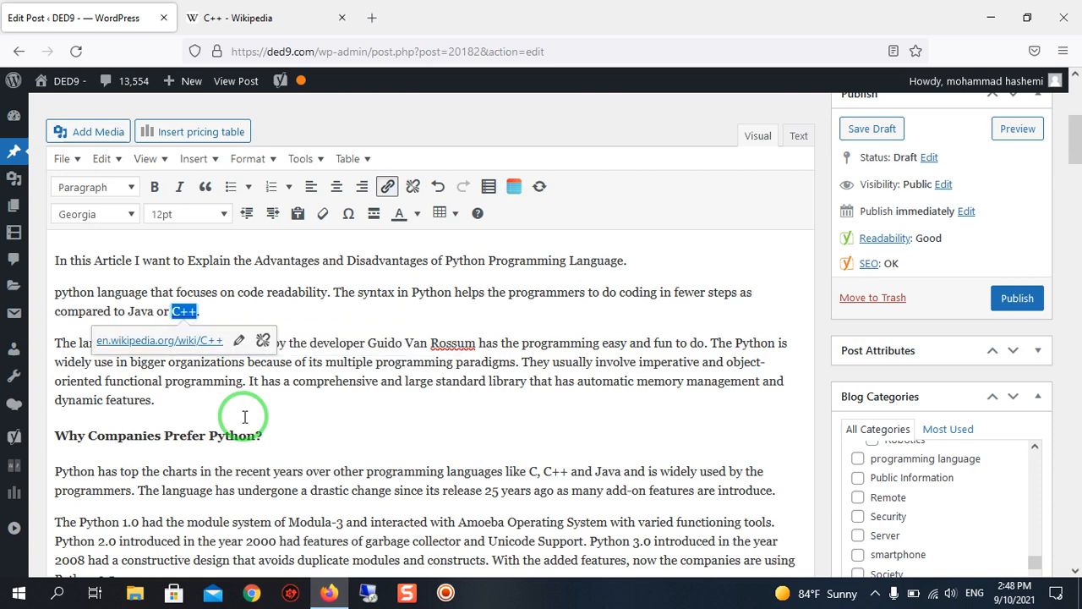
click(243, 408)
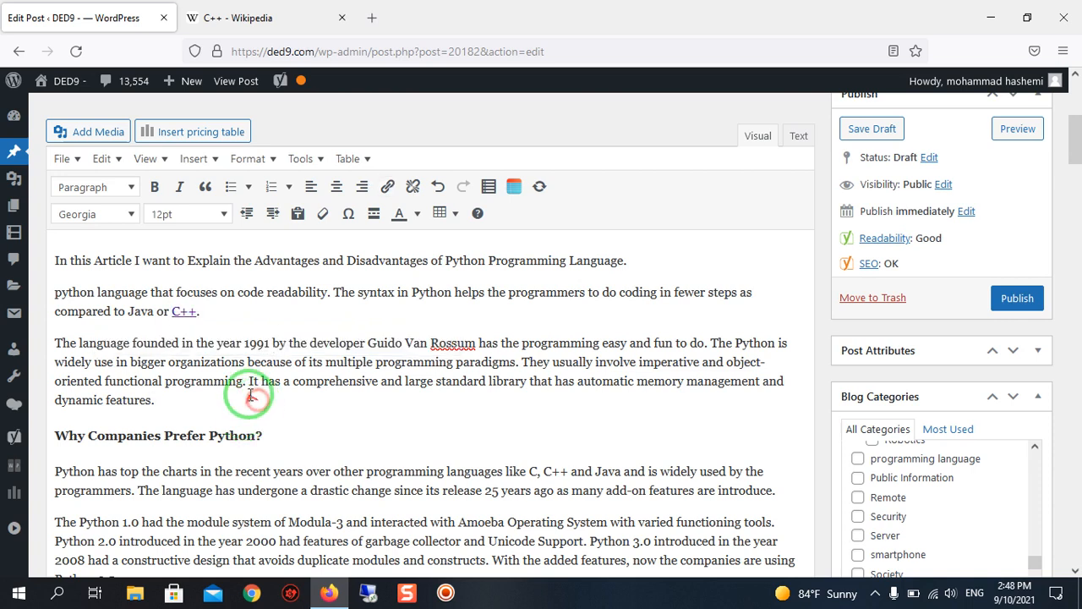
click(191, 309)
click(411, 415)
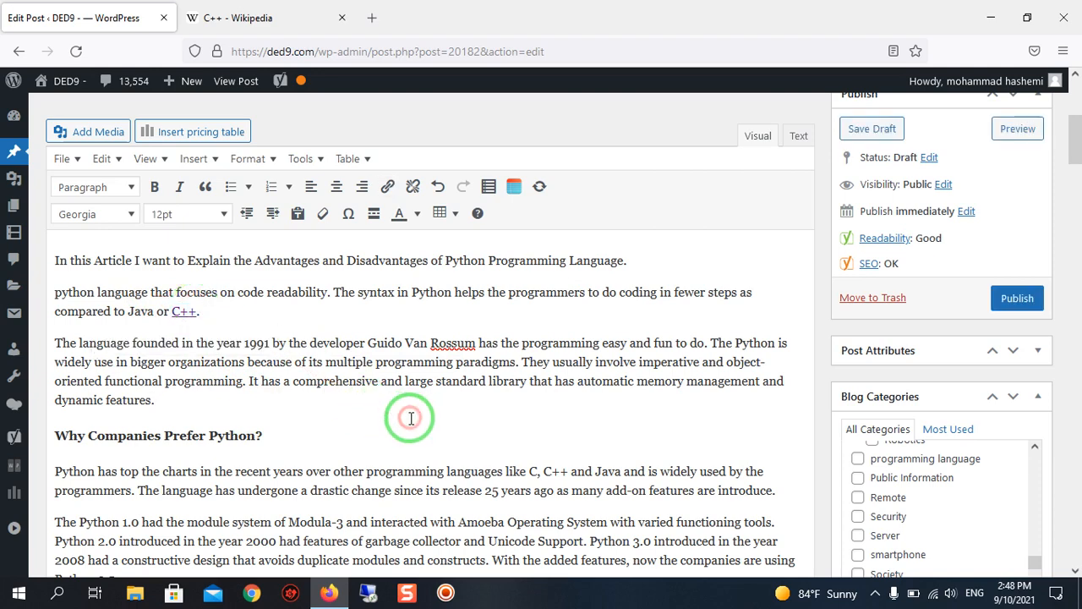
Copy "Java" from the second paragraph and search the site's own posts for it as the word's link target.
scroll(410, 418, up, 1)
scroll(372, 397, down, 1)
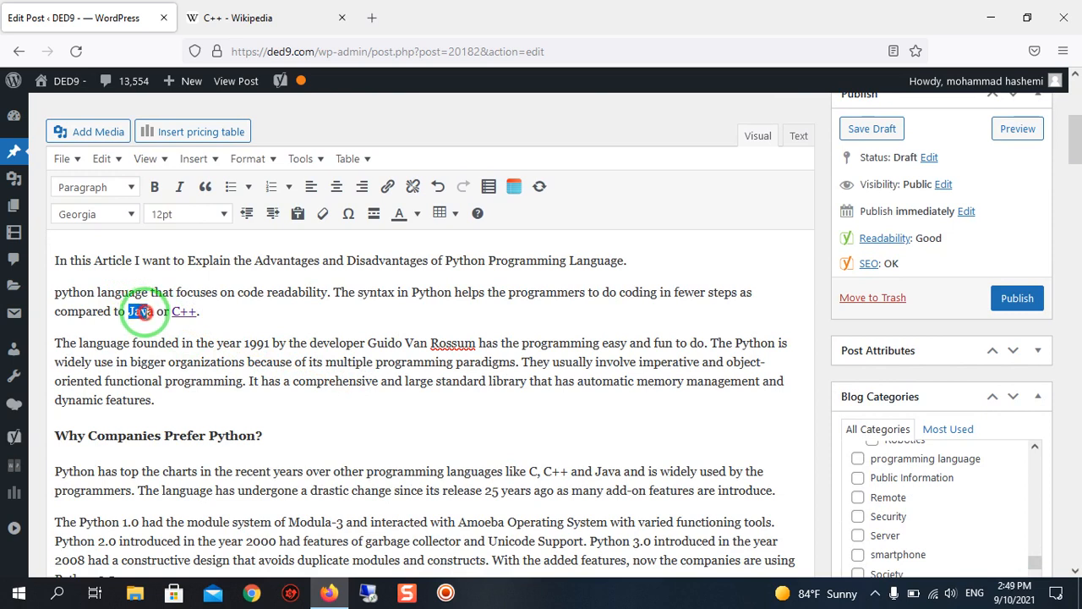
drag(140, 313, 158, 311)
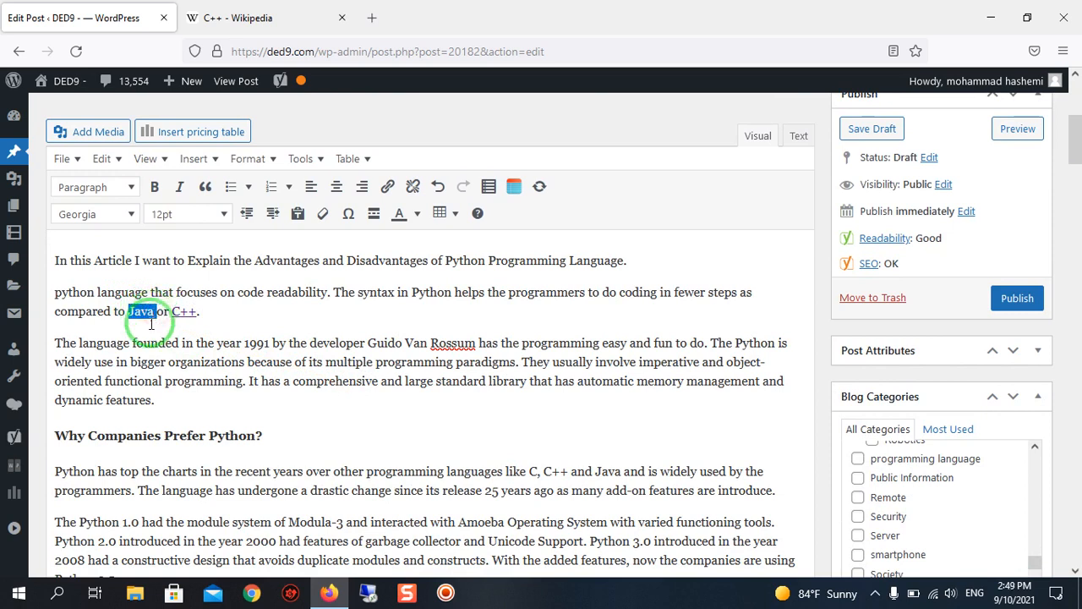
right_click(149, 318)
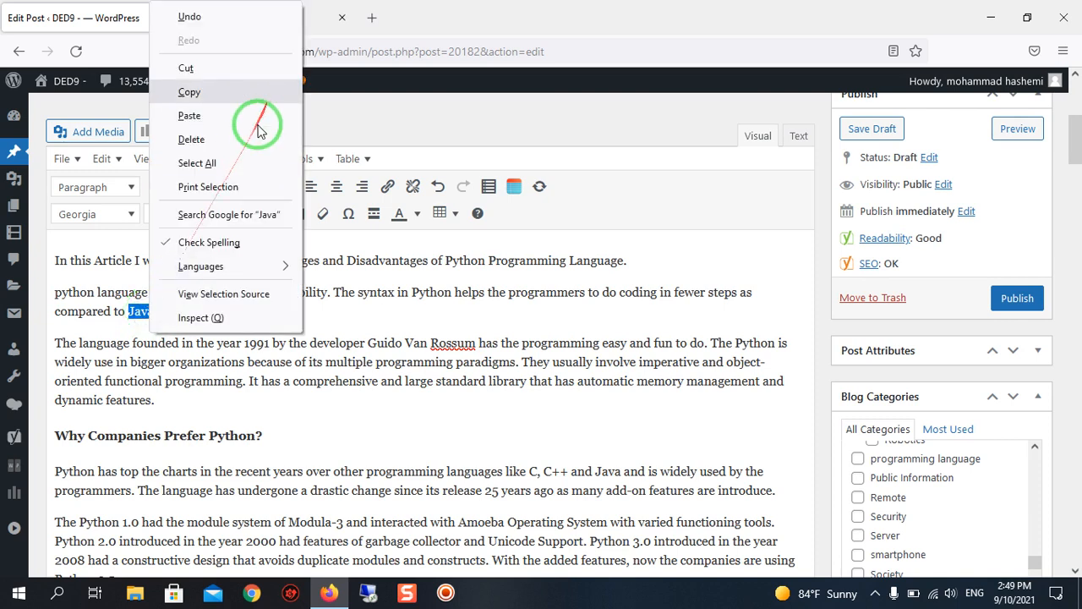
click(238, 93)
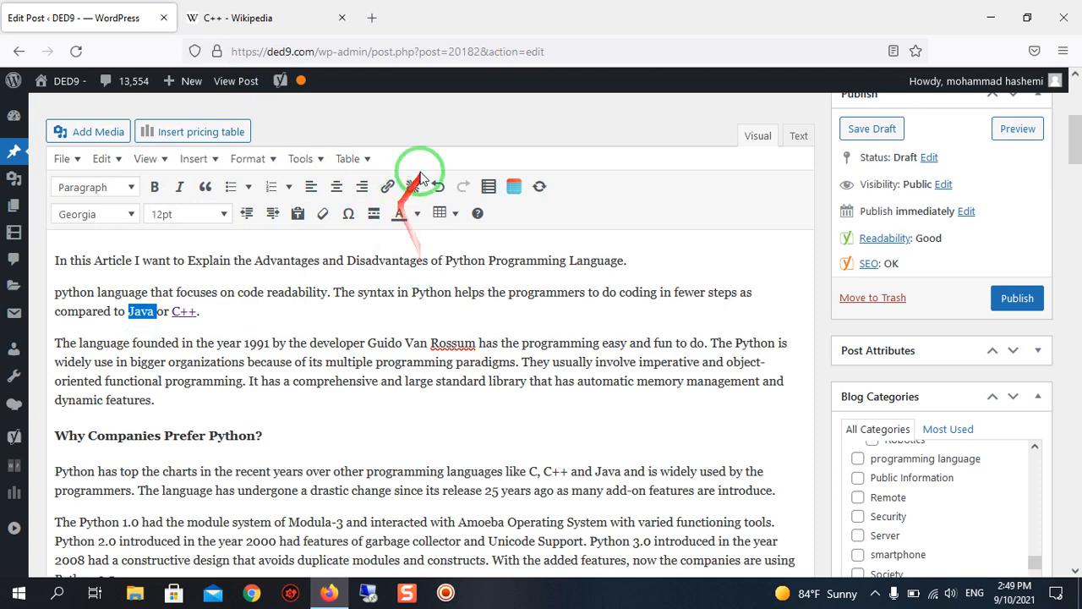
click(387, 186)
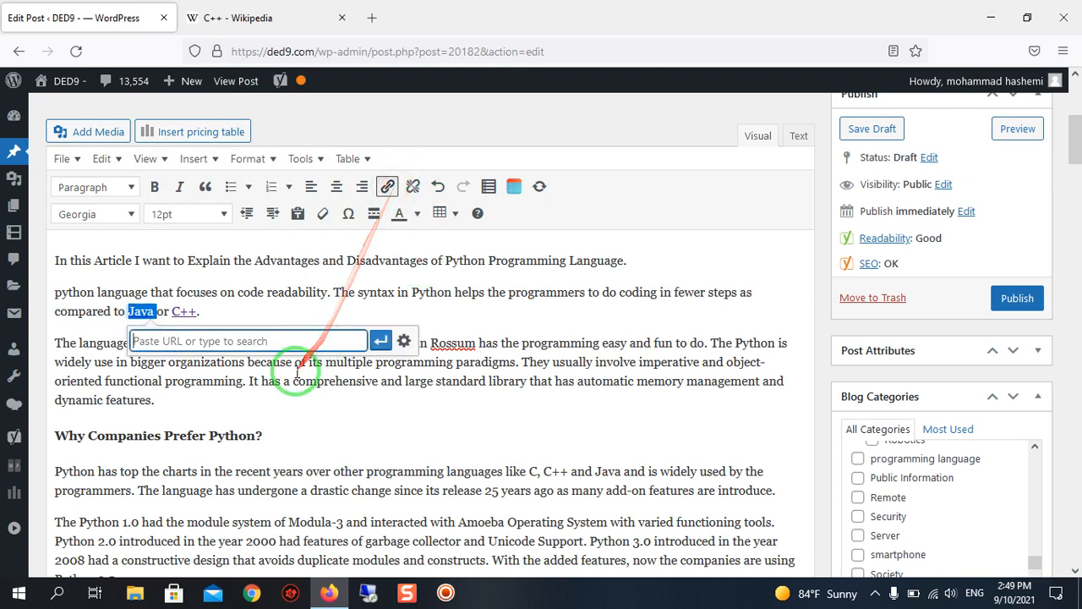
right_click(292, 343)
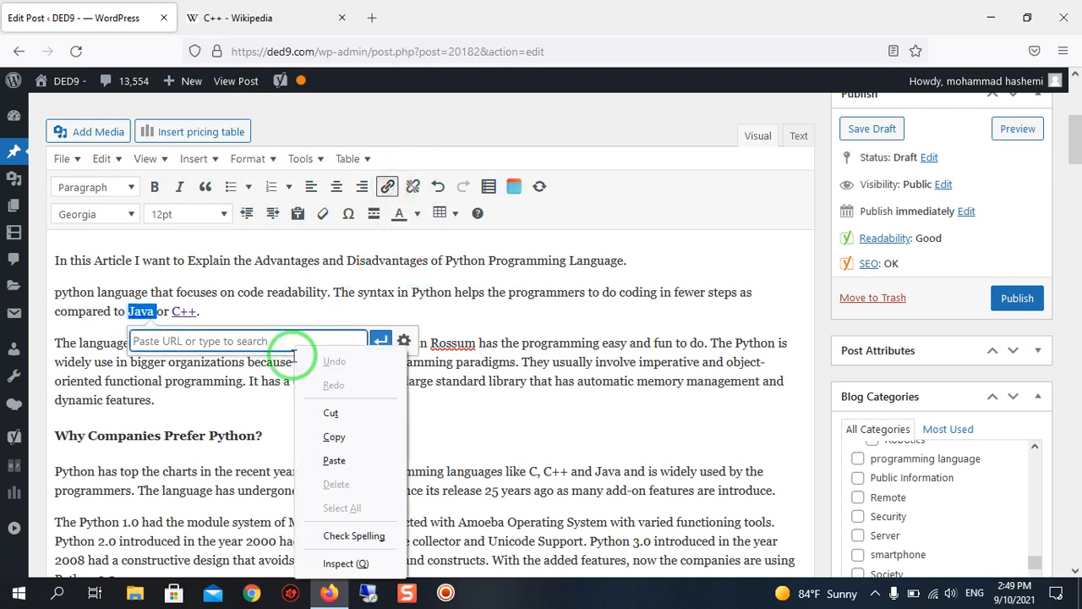
click(342, 453)
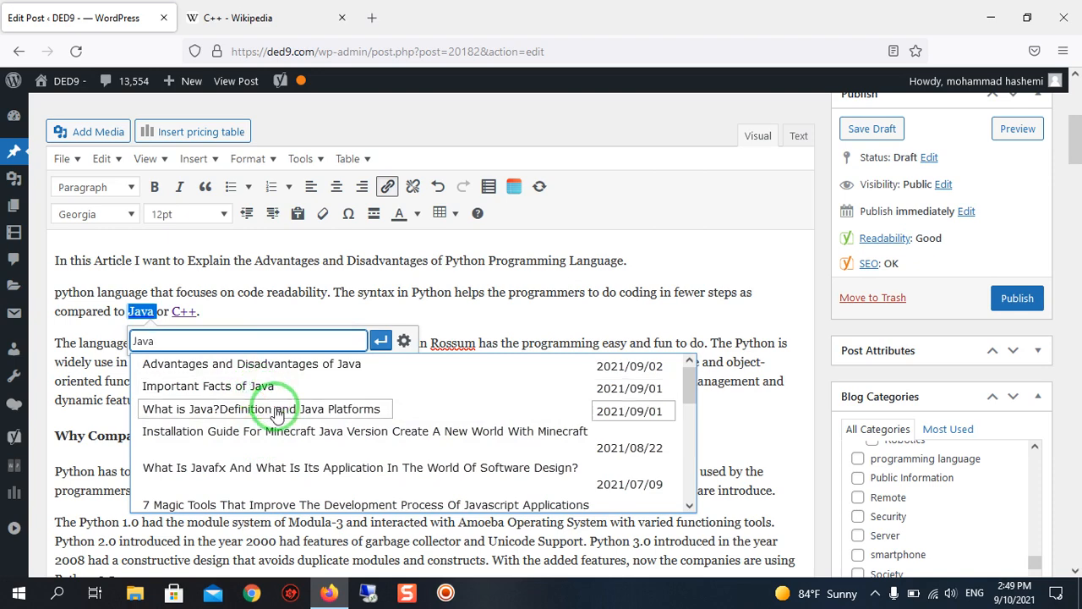
Link "Java" in the second paragraph to the site's post "What is Java?Definition and Java Platforms".
scroll(279, 423, down, 10)
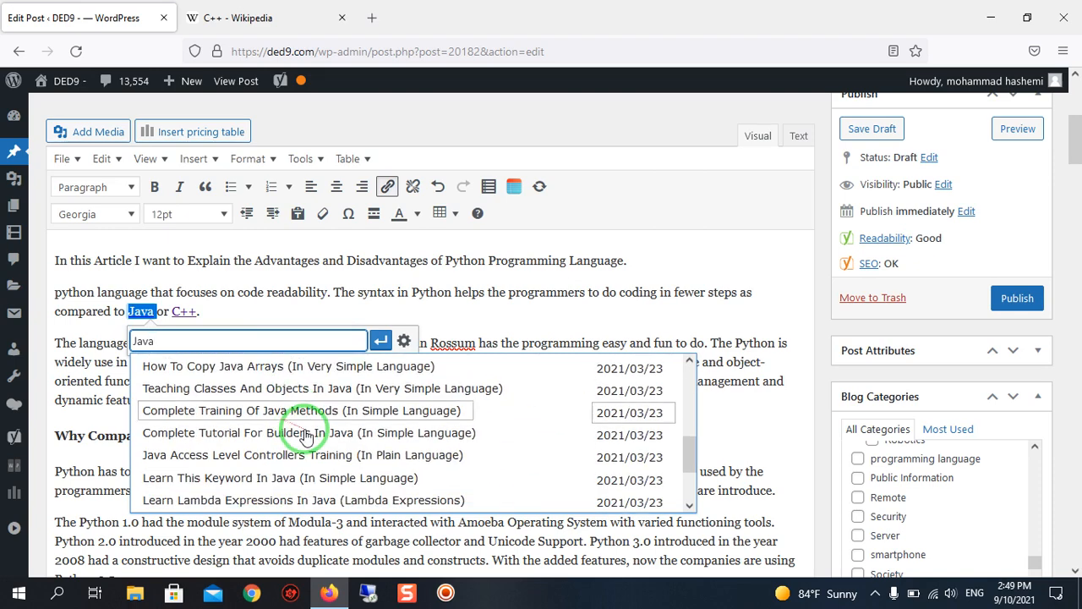
scroll(302, 442, up, 10)
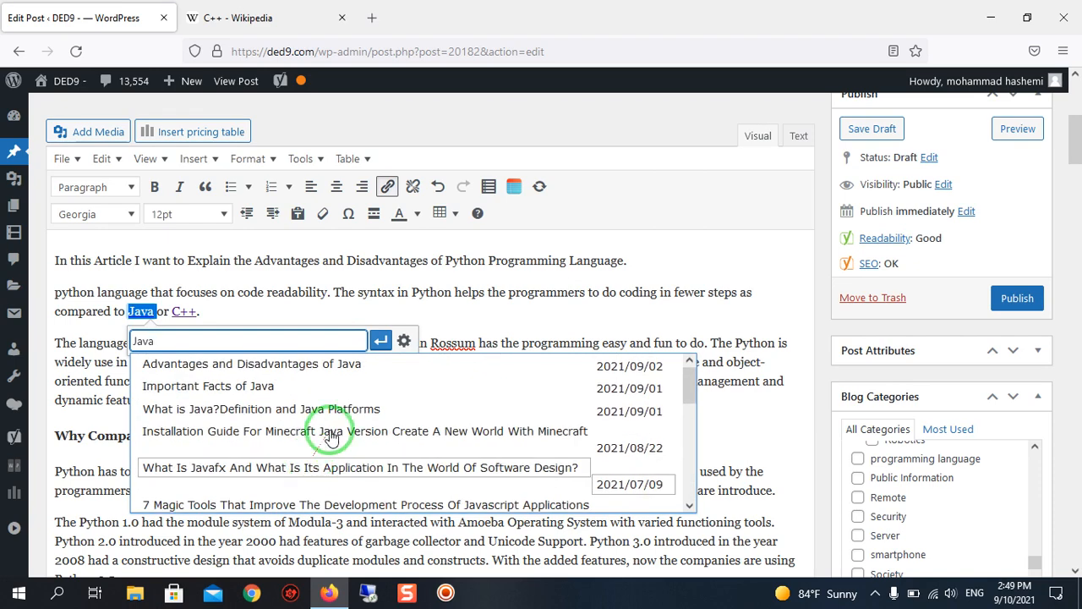
scroll(350, 411, down, 10)
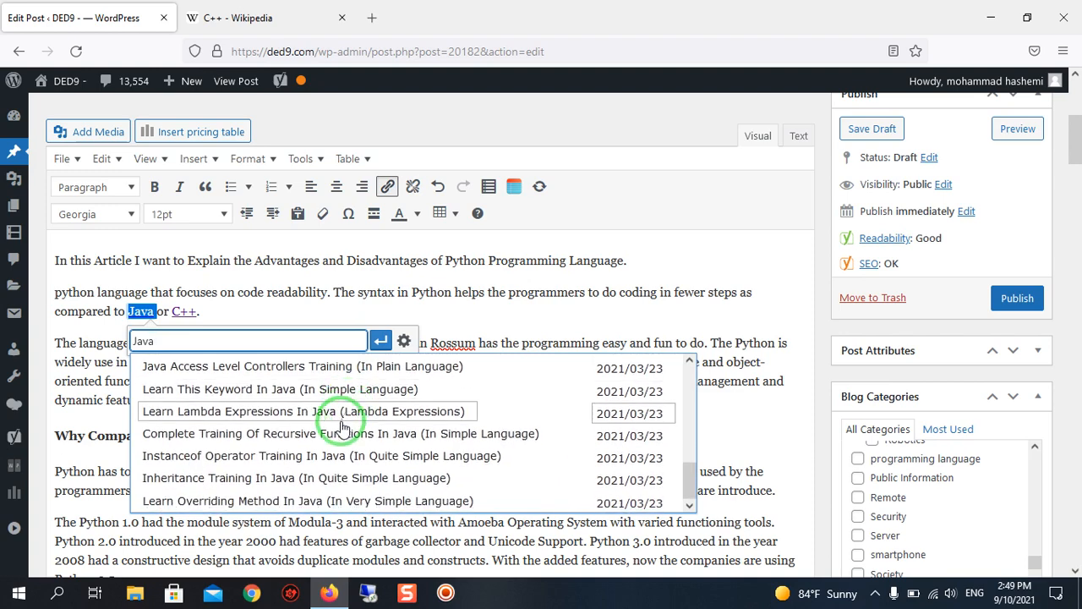
scroll(347, 418, up, 10)
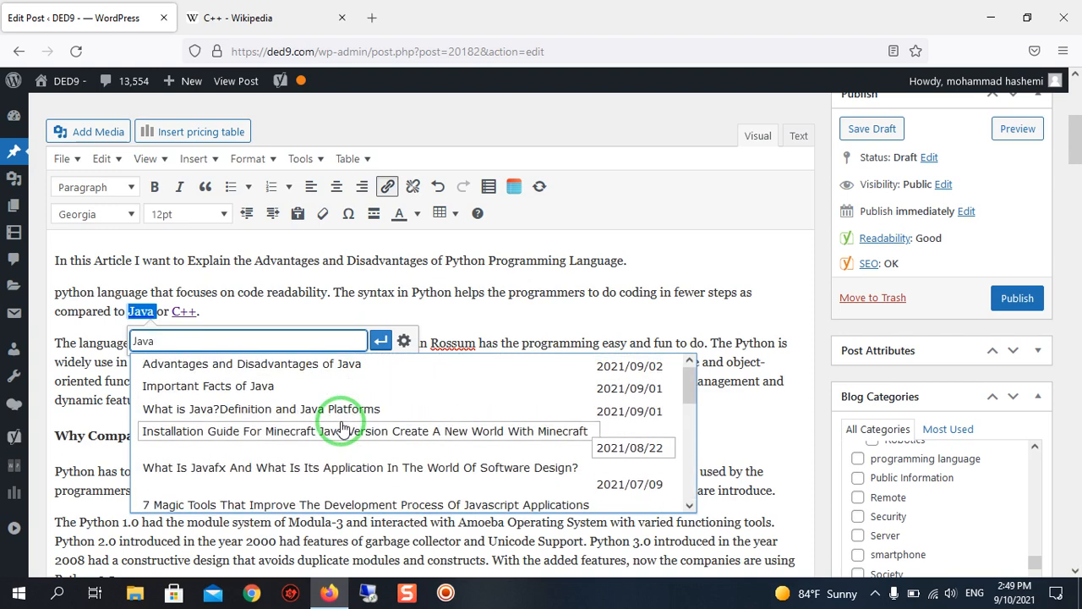
click(290, 417)
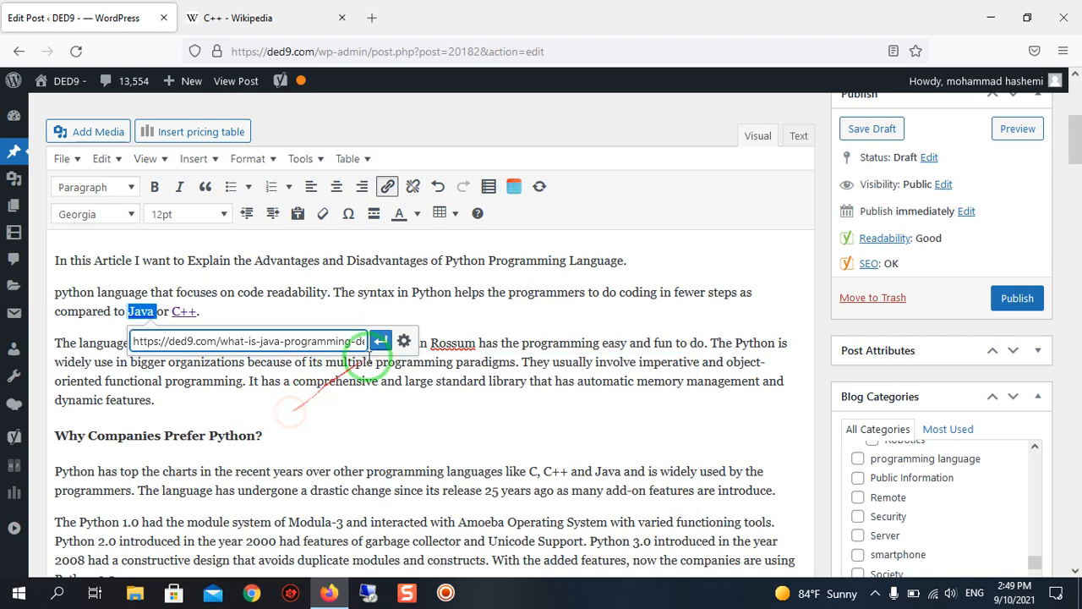
click(388, 339)
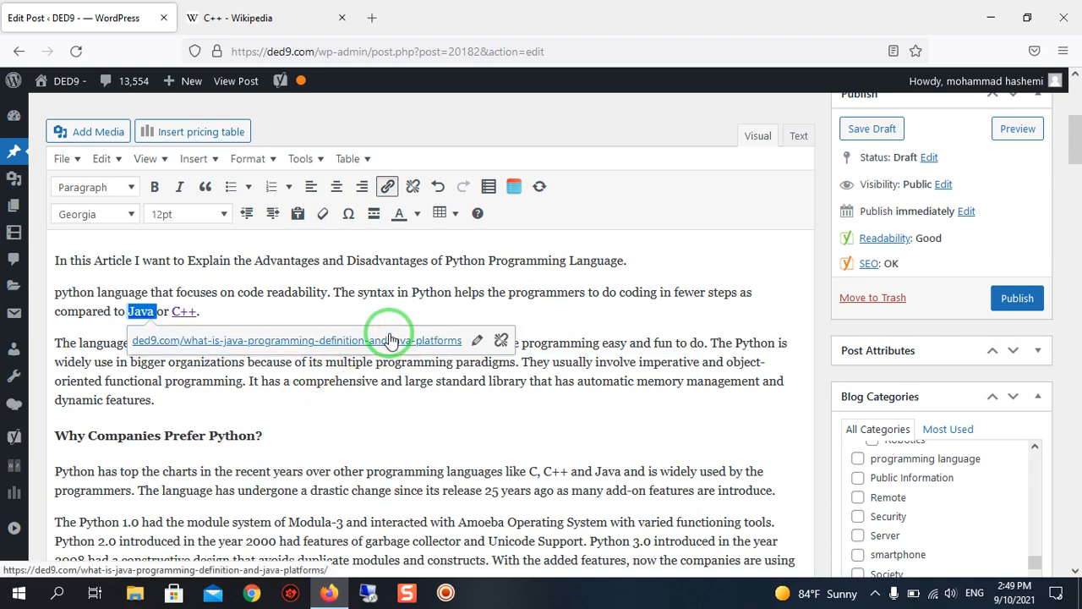
click(389, 405)
Review the Yoast SEO analysis of the post, checking the remaining problems and the good results.
scroll(385, 351, down, 2)
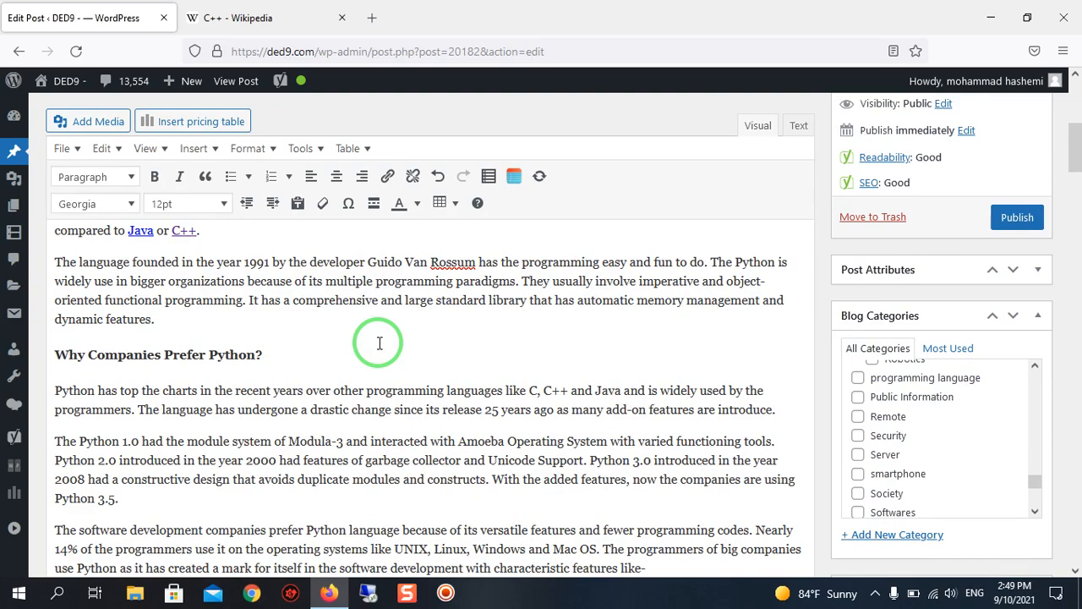
scroll(379, 343, down, 20)
scroll(379, 342, down, 20)
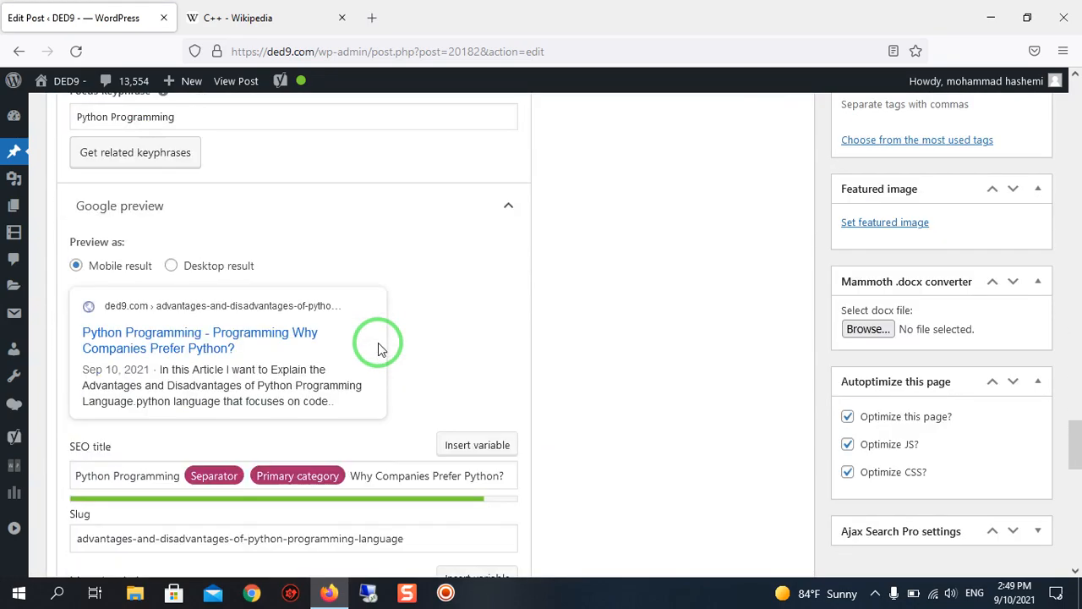
scroll(355, 321, down, 3)
scroll(212, 270, up, 10)
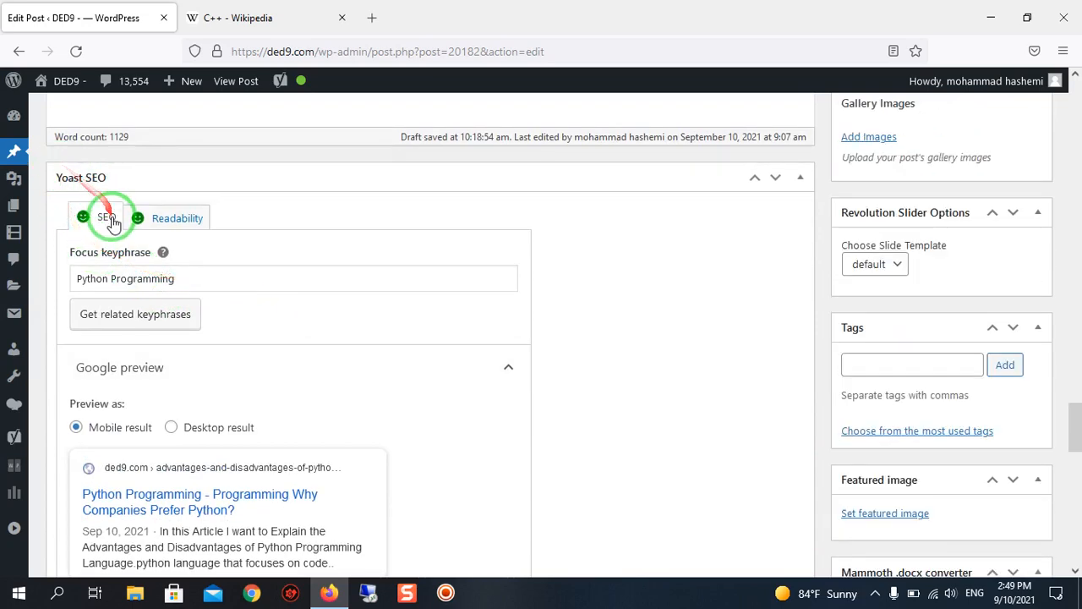
scroll(230, 340, down, 1)
scroll(386, 357, down, 8)
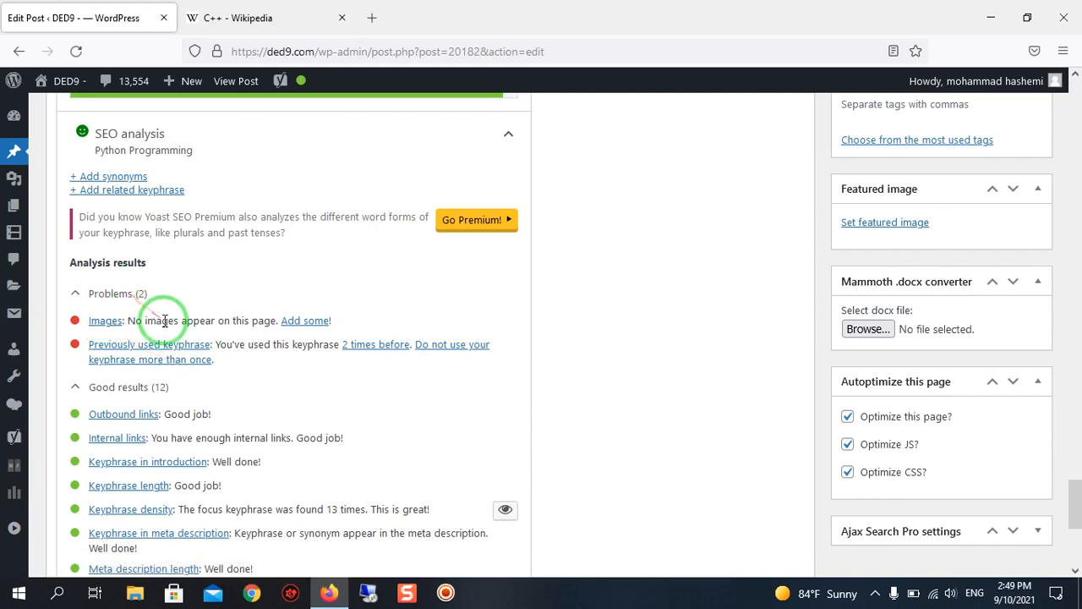
scroll(161, 324, down, 2)
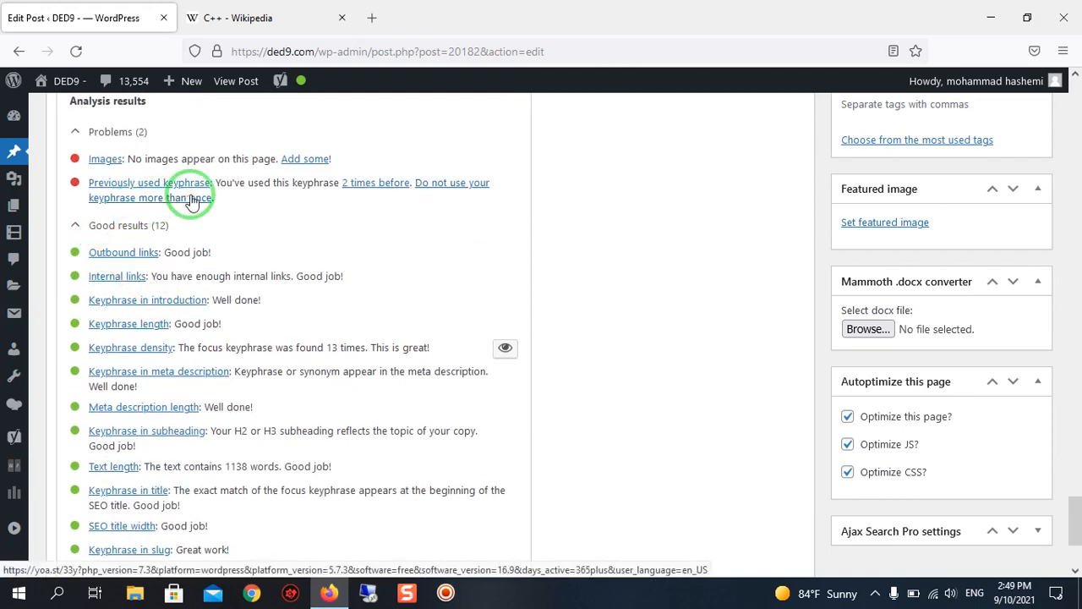
scroll(182, 203, up, 1)
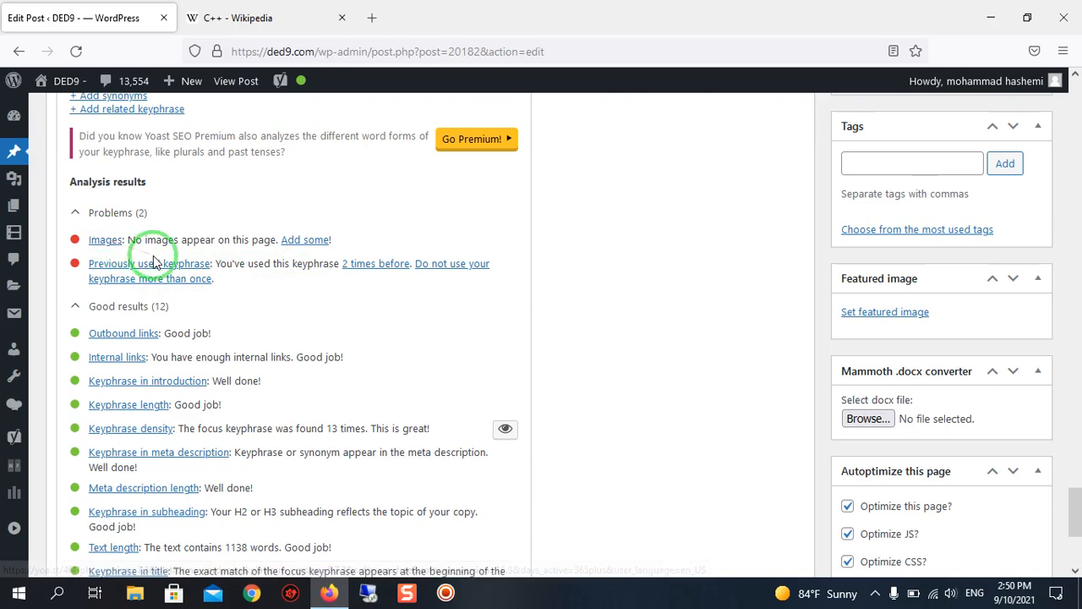
scroll(768, 411, up, 10)
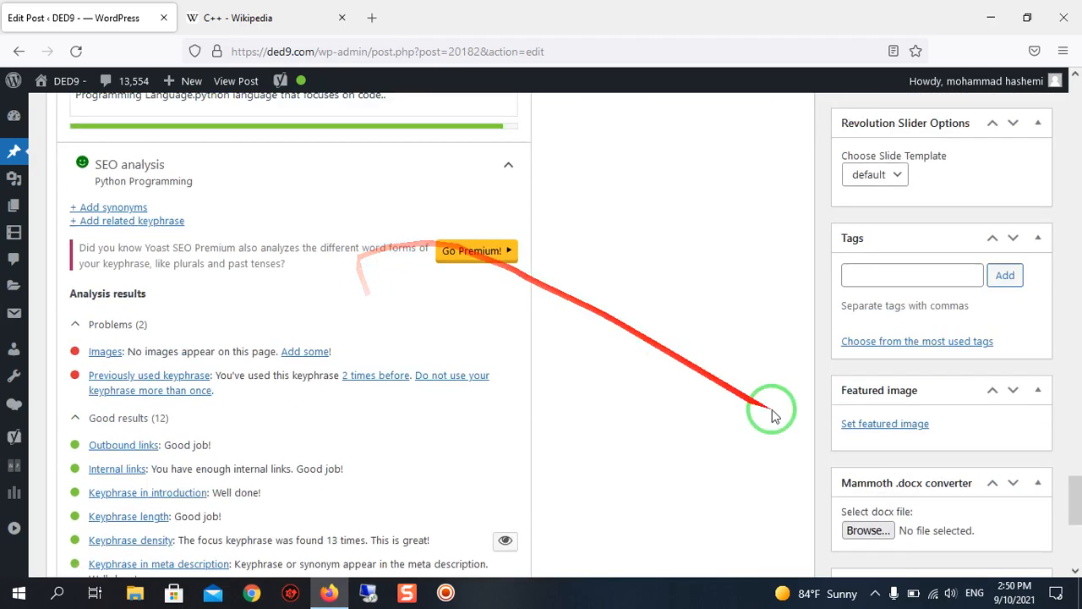
Upload Advantages-and-Disadvantages-of-Python.jpg from the Downloads folder for use as the post's featured image.
scroll(732, 418, up, 5)
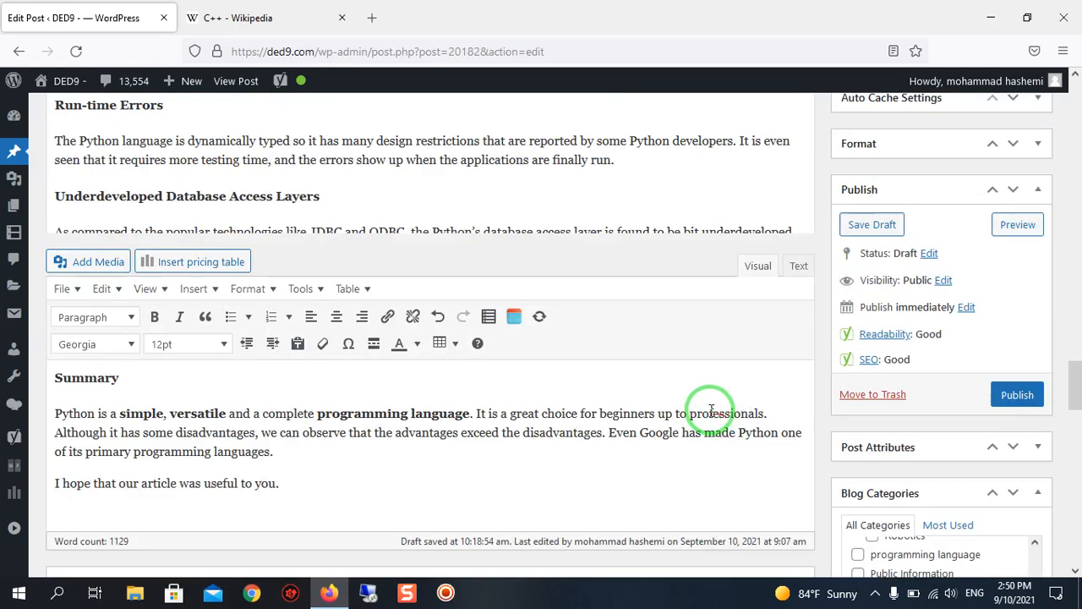
scroll(663, 383, down, 2)
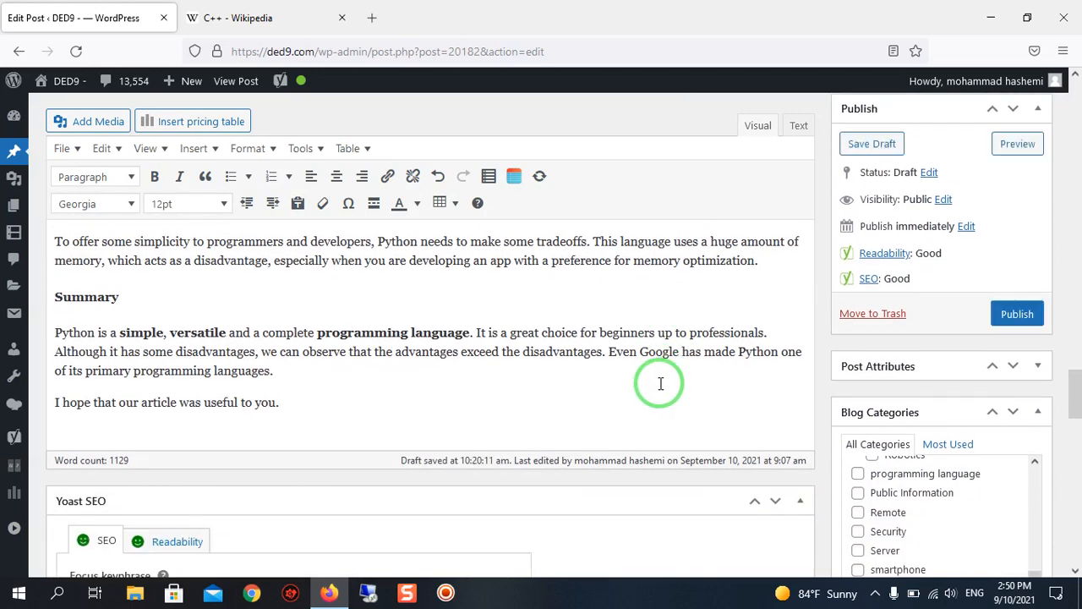
scroll(661, 384, down, 10)
scroll(658, 379, up, 10)
scroll(658, 379, down, 11)
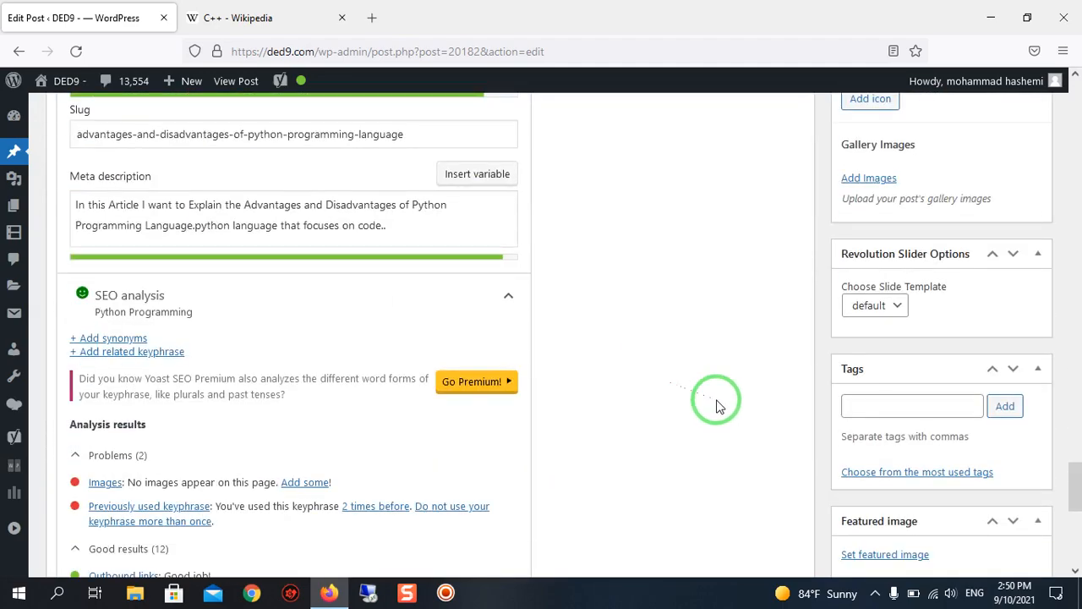
scroll(812, 435, up, 8)
scroll(896, 371, down, 8)
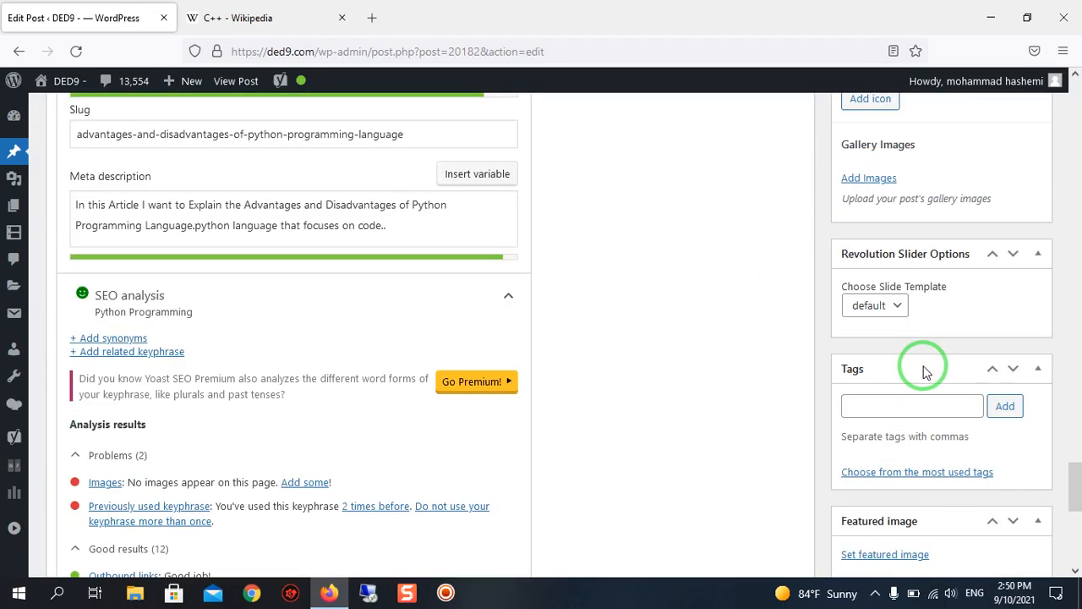
scroll(926, 355, up, 4)
scroll(921, 353, down, 6)
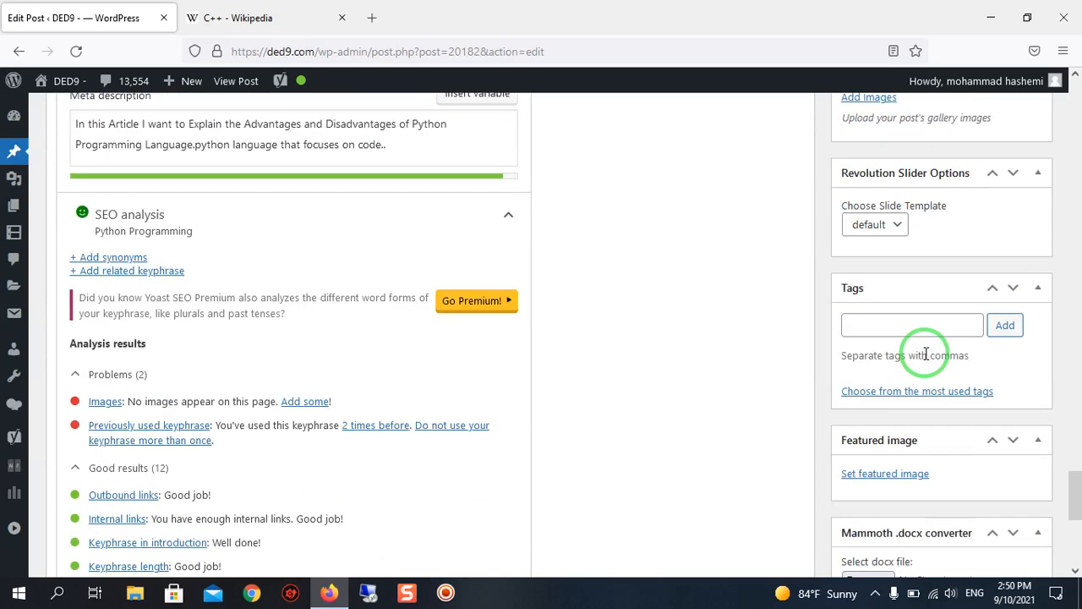
click(865, 478)
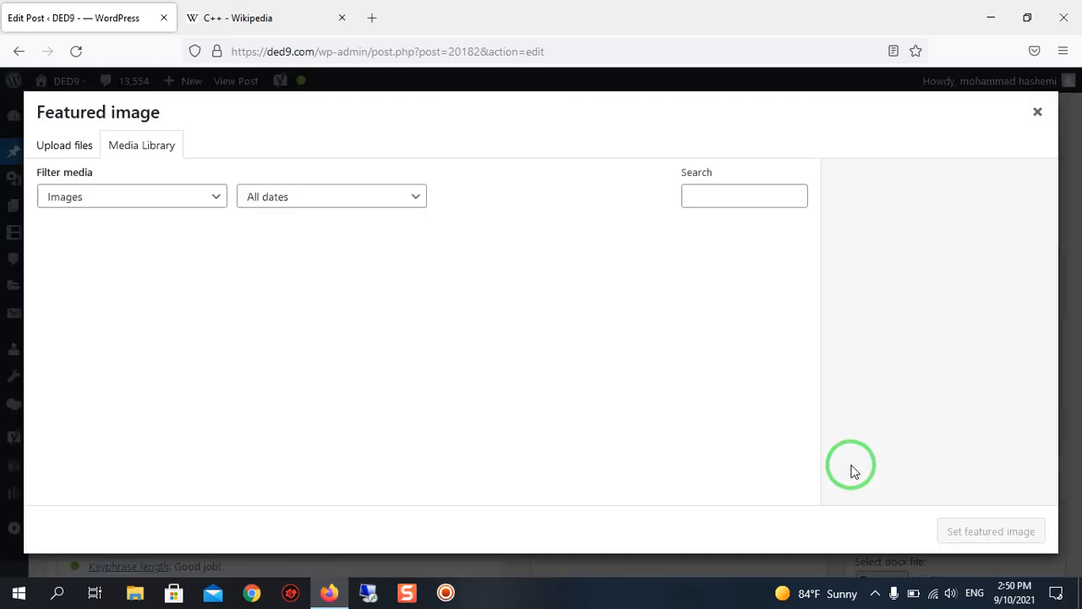
click(78, 152)
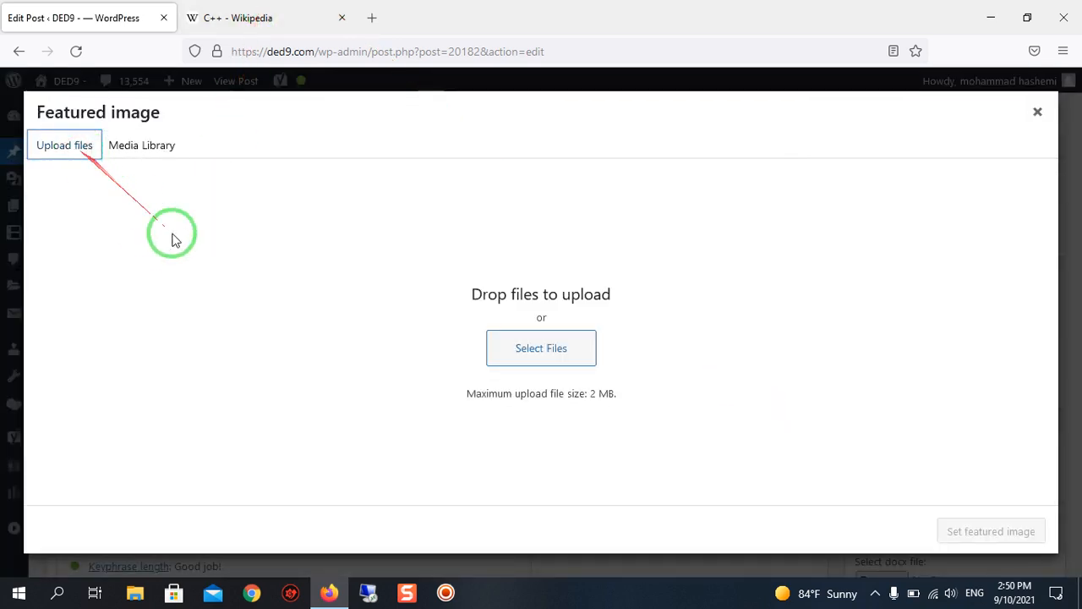
click(569, 342)
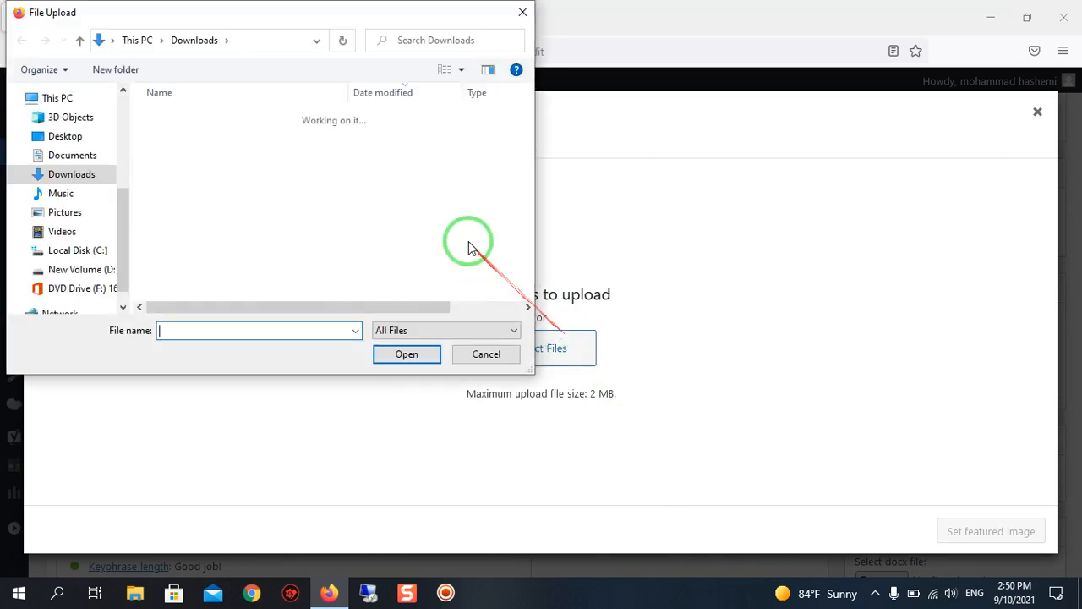
click(259, 140)
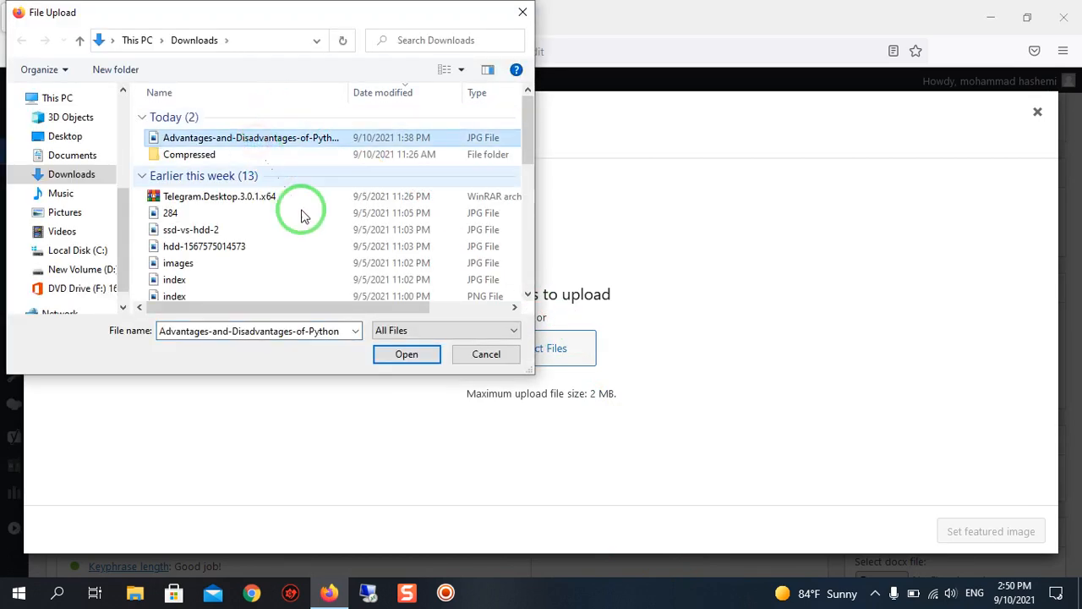
click(409, 356)
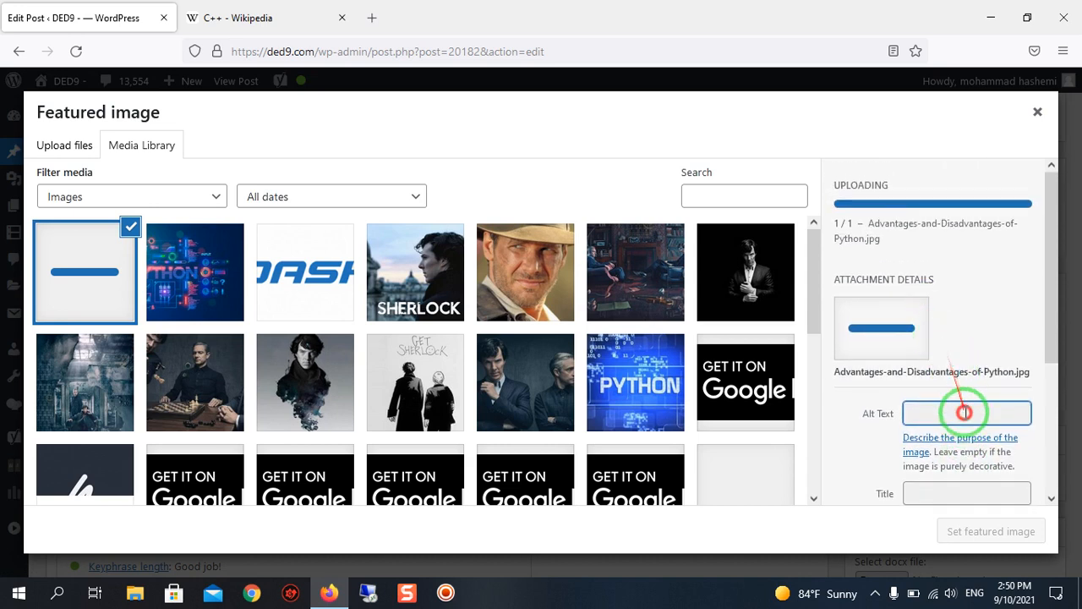
Give the uploaded image the alt text "python programming" and set it as the featured image.
click(944, 326)
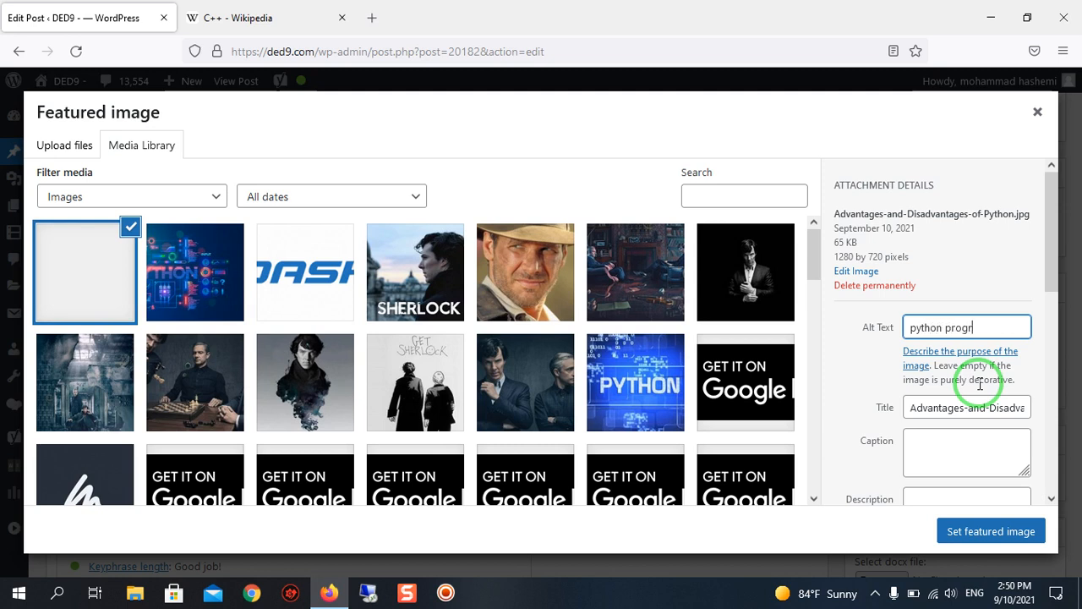
text(ing)
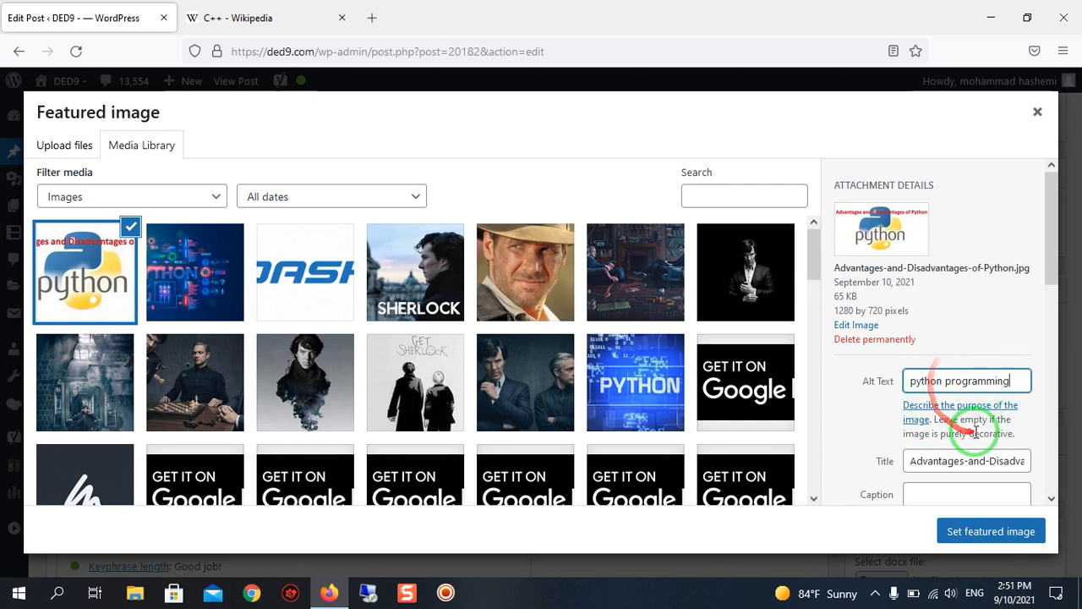
click(1001, 544)
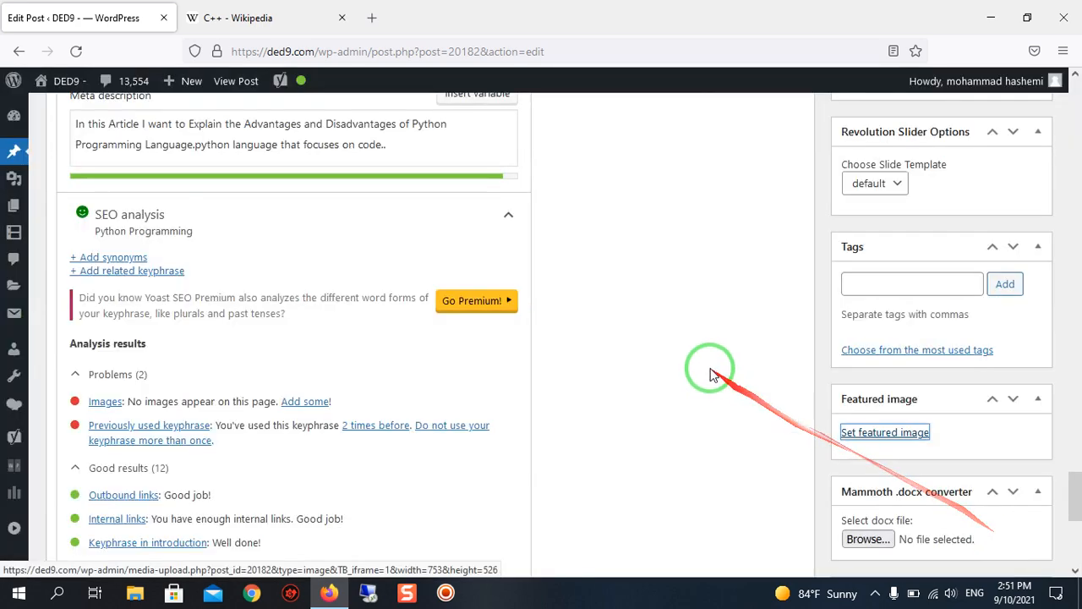
Review the Yoast SEO section, checking the Google preview, the analysis results and the newly set featured image.
scroll(672, 338, up, 7)
scroll(599, 367, down, 7)
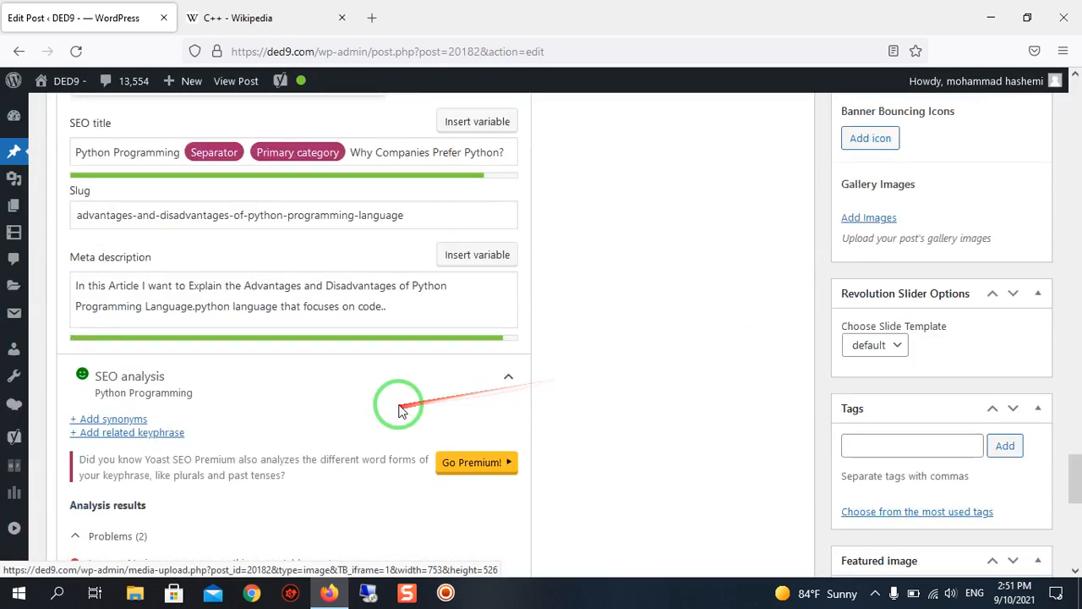
scroll(355, 389, up, 6)
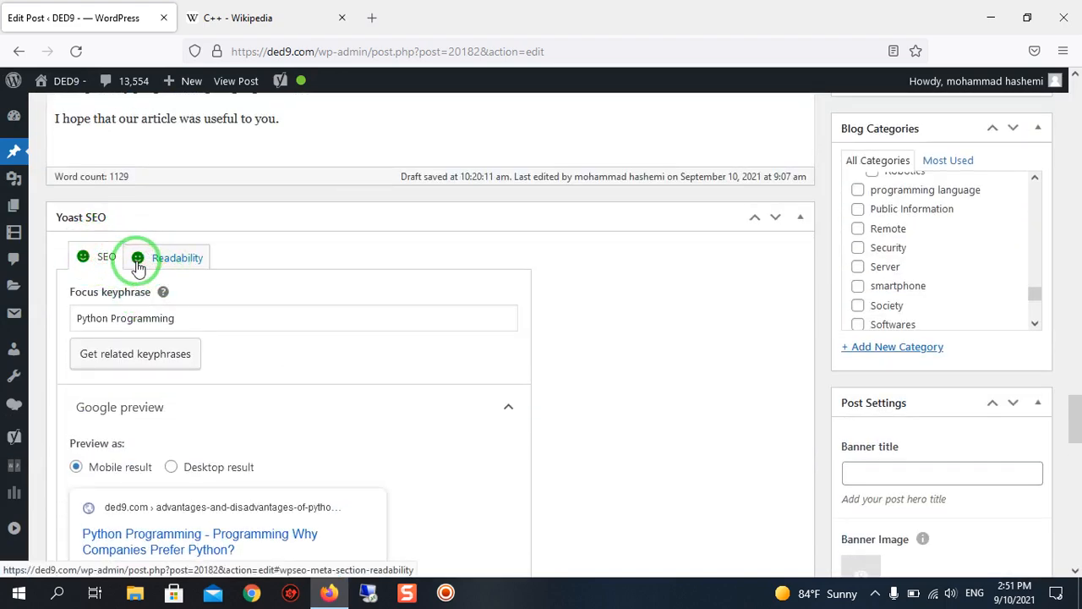
scroll(149, 266, down, 9)
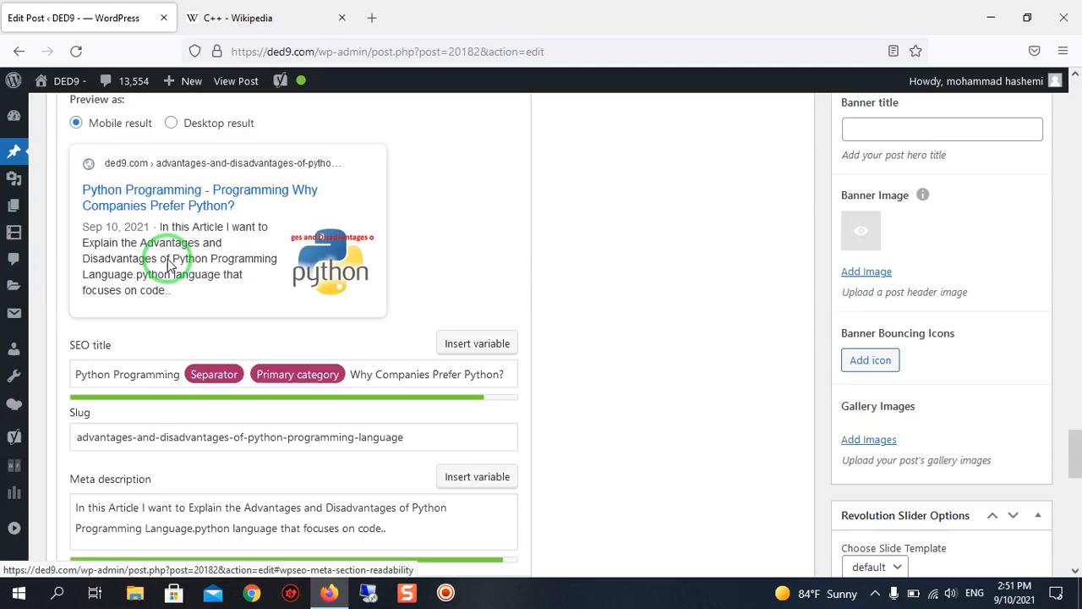
scroll(939, 401, up, 15)
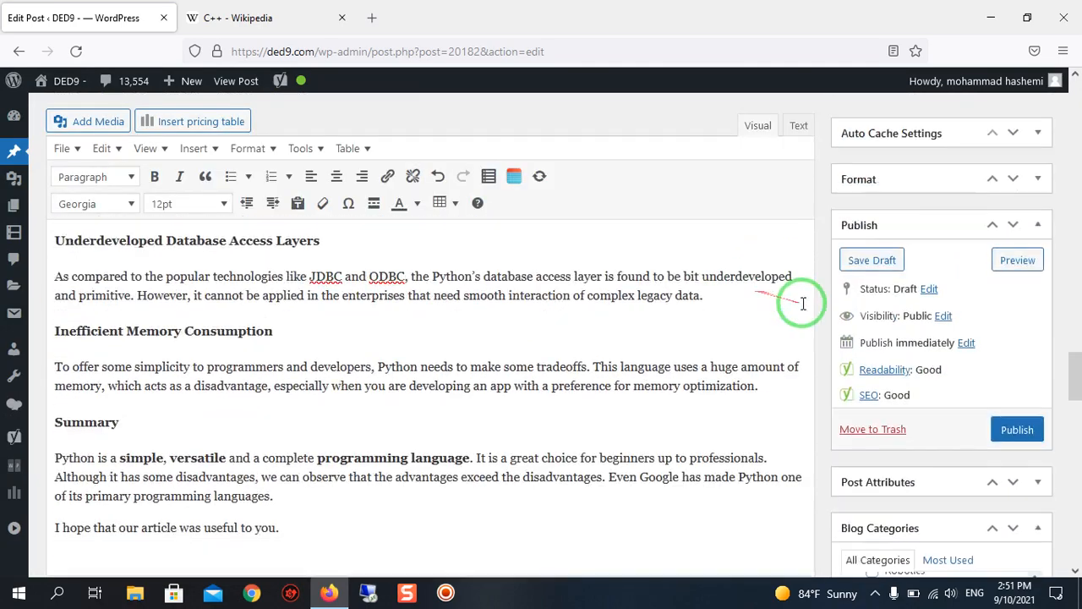
scroll(863, 296, down, 10)
scroll(773, 321, down, 6)
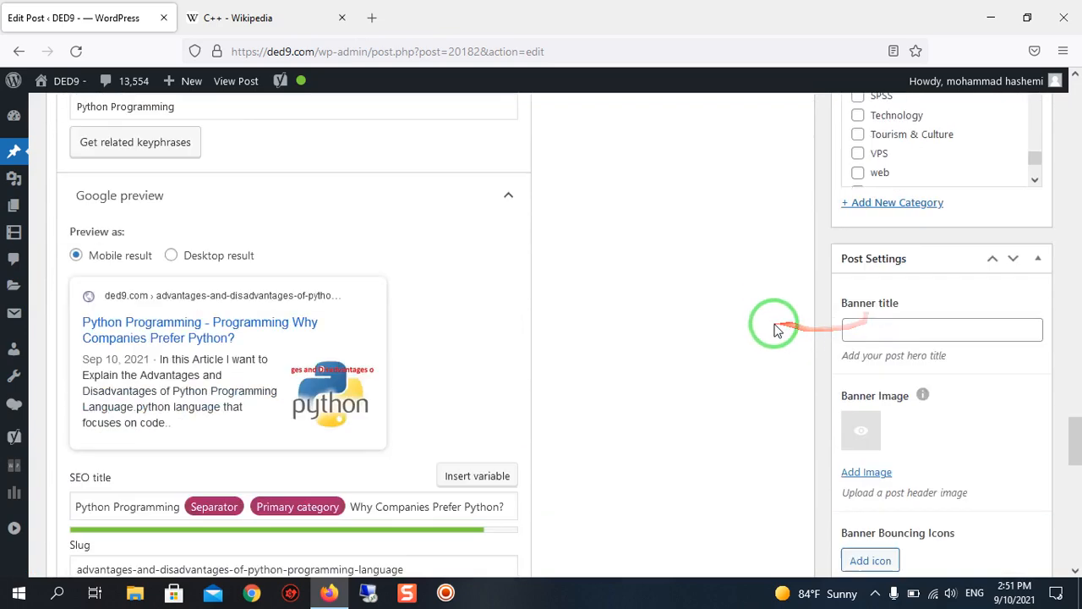
scroll(989, 409, down, 2)
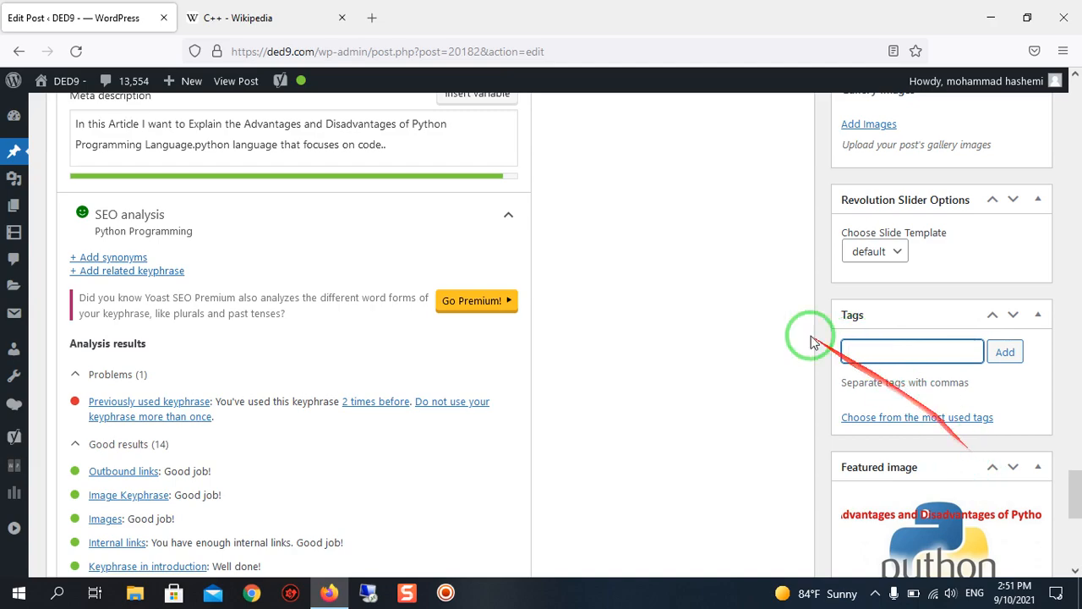
scroll(720, 339, up, 6)
scroll(731, 347, down, 5)
scroll(731, 347, down, 1)
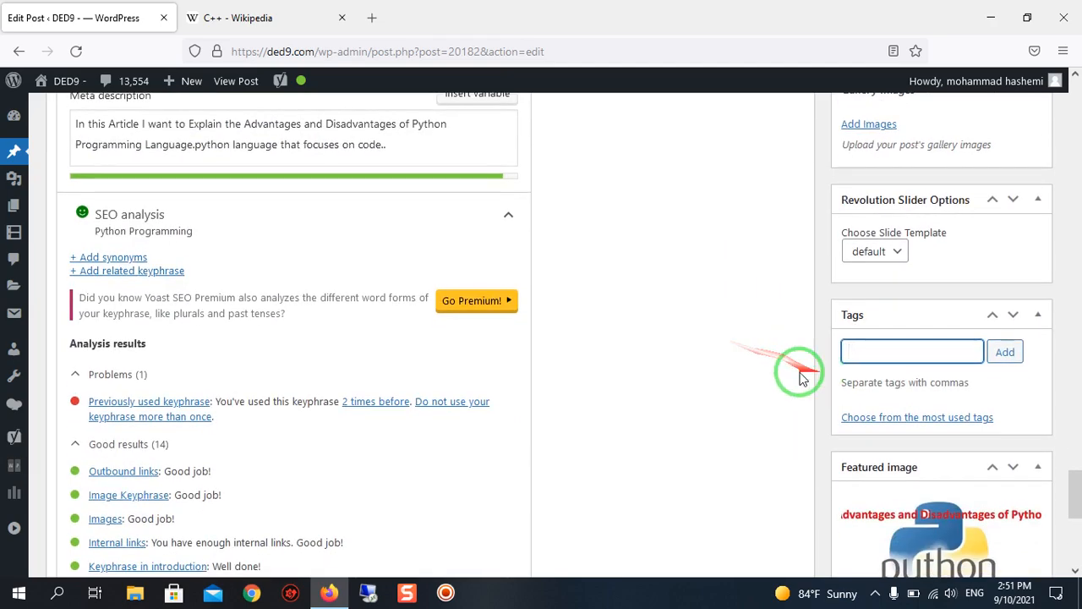
Add the tag "Python Programming Language" to the post by copying the phrase from the post title.
scroll(665, 370, up, 15)
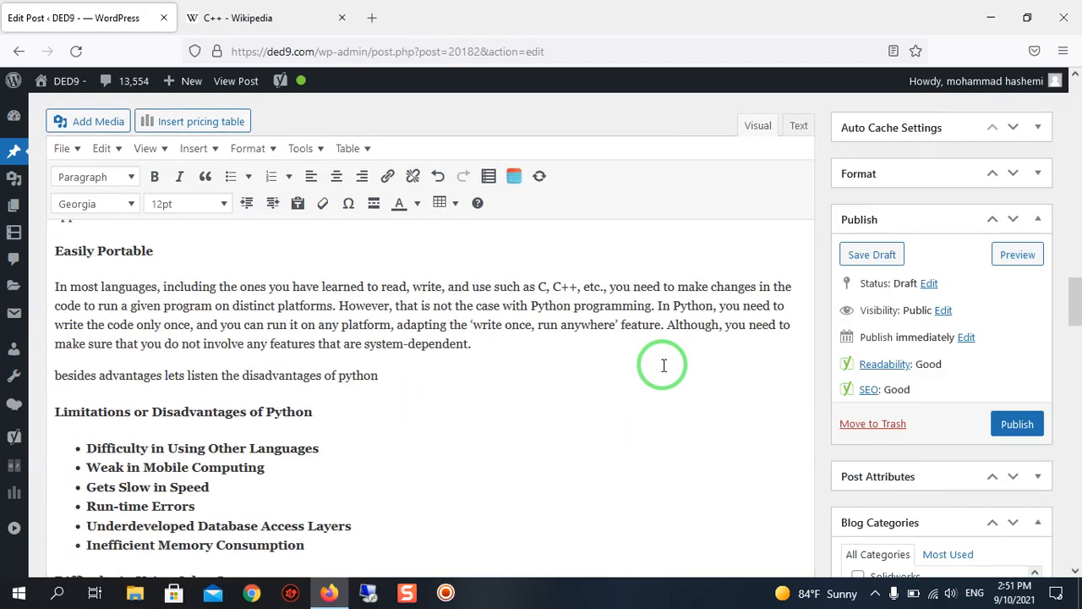
scroll(664, 366, up, 15)
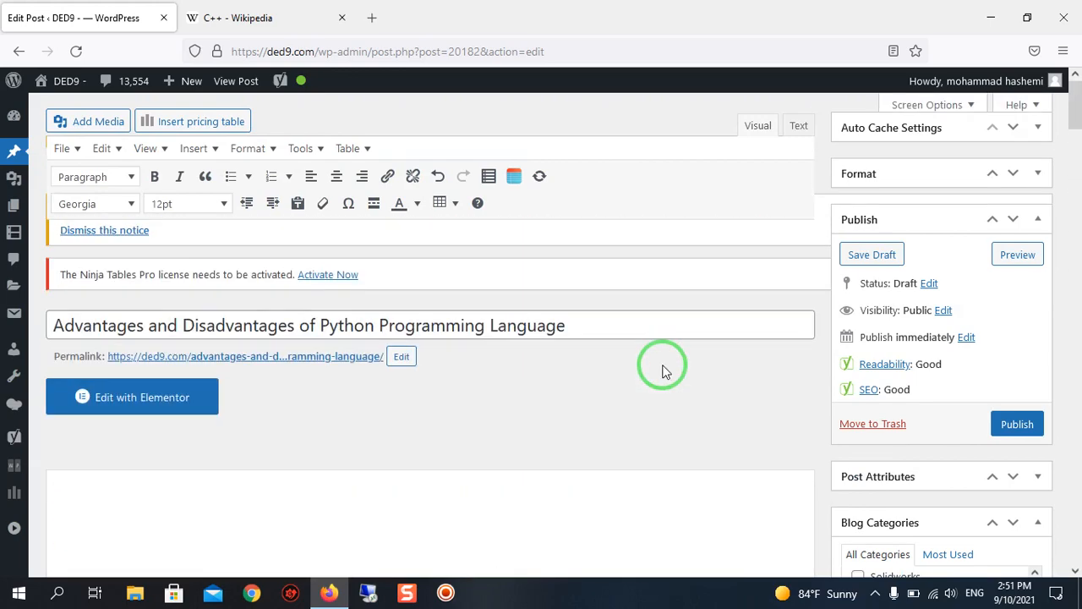
scroll(483, 345, down, 2)
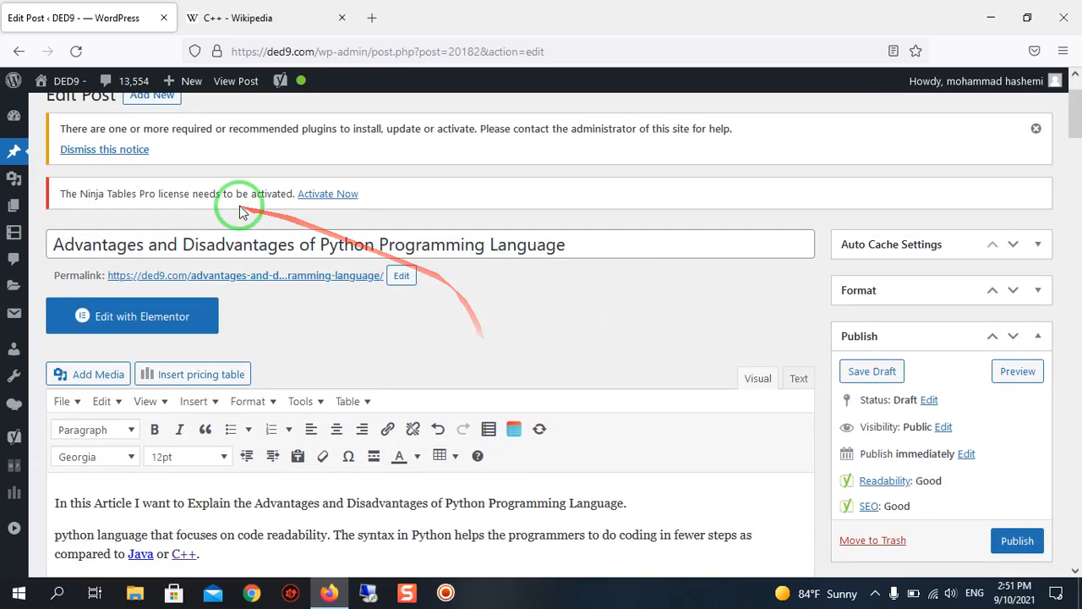
drag(322, 244, 558, 234)
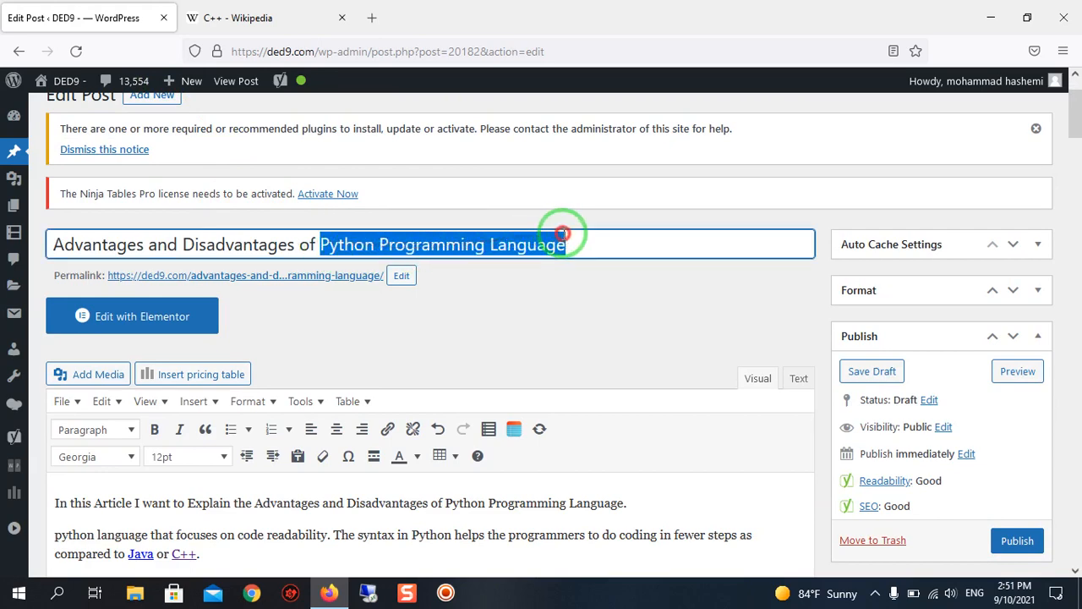
right_click(556, 234)
click(599, 311)
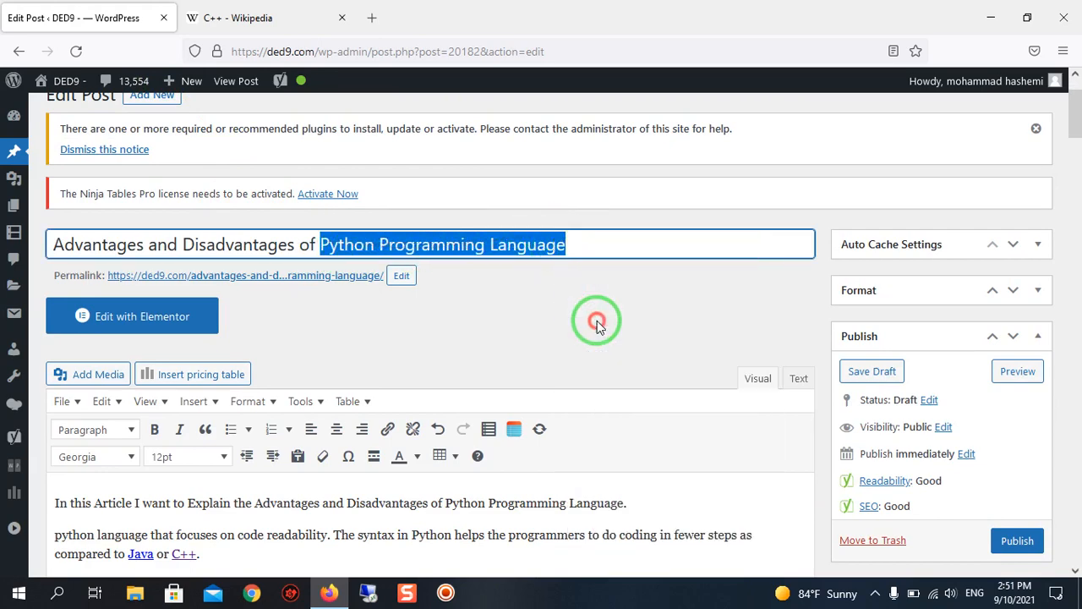
scroll(787, 391, down, 10)
scroll(888, 279, up, 3)
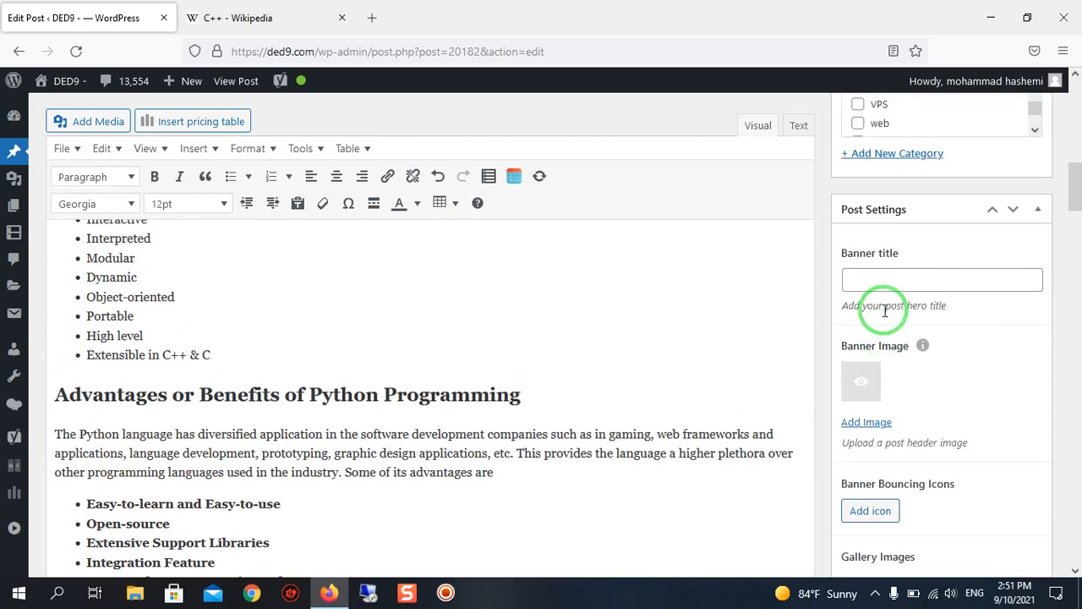
scroll(883, 314, down, 7)
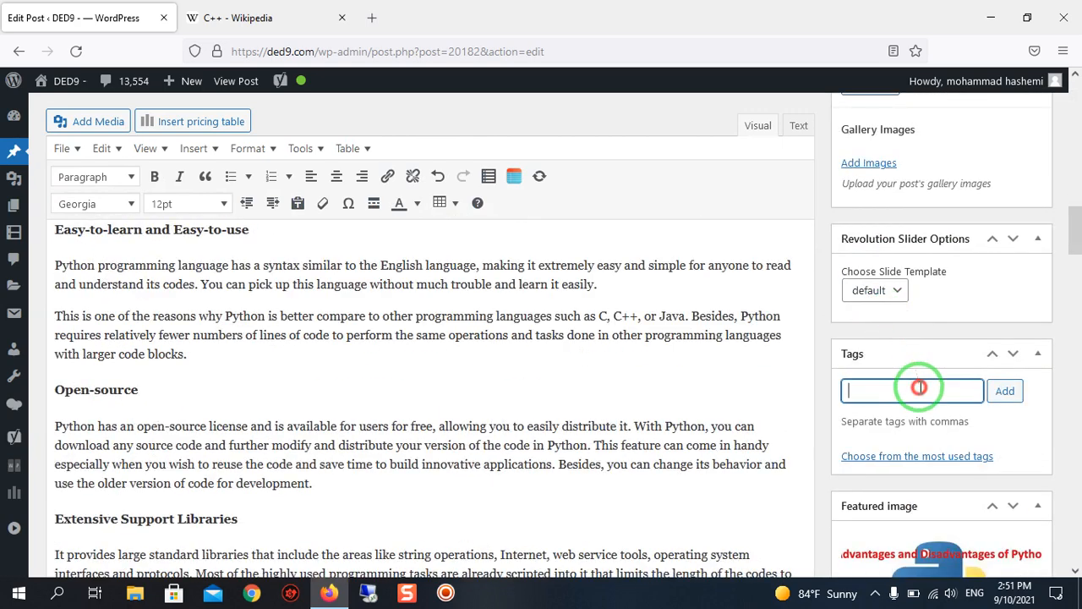
right_click(919, 387)
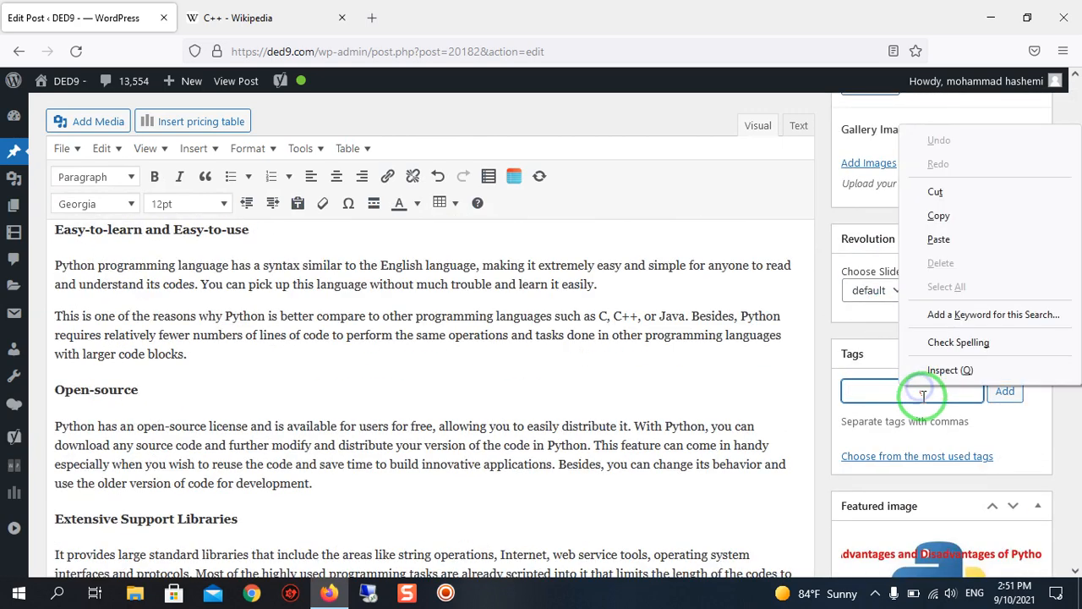
click(938, 231)
key(Return)
Add the tag "Java or C++" to the post by copying the linked words from the second paragraph.
scroll(737, 350, up, 15)
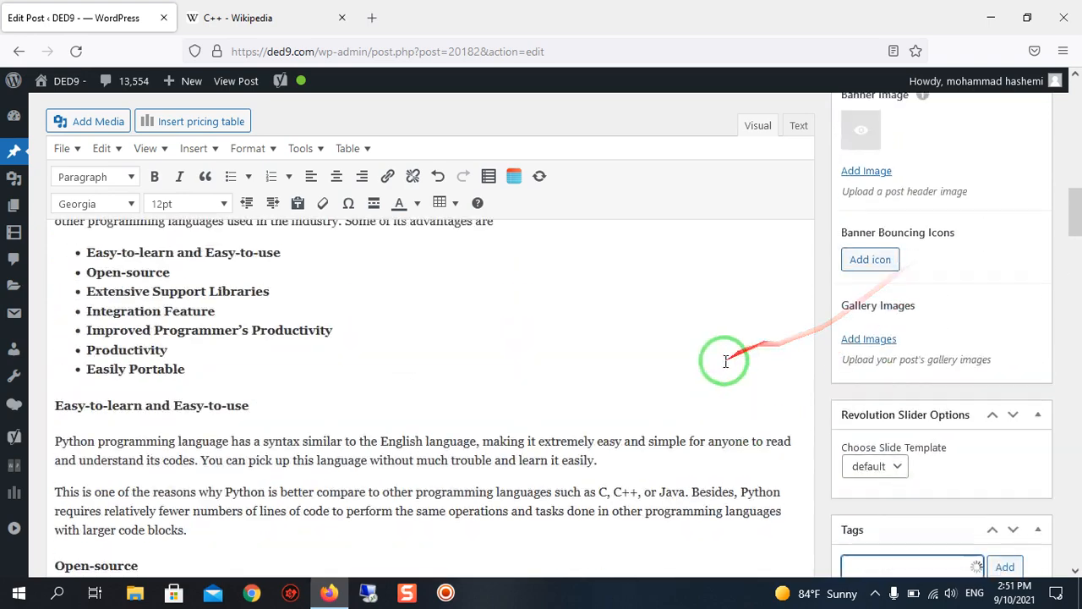
scroll(644, 438, down, 4)
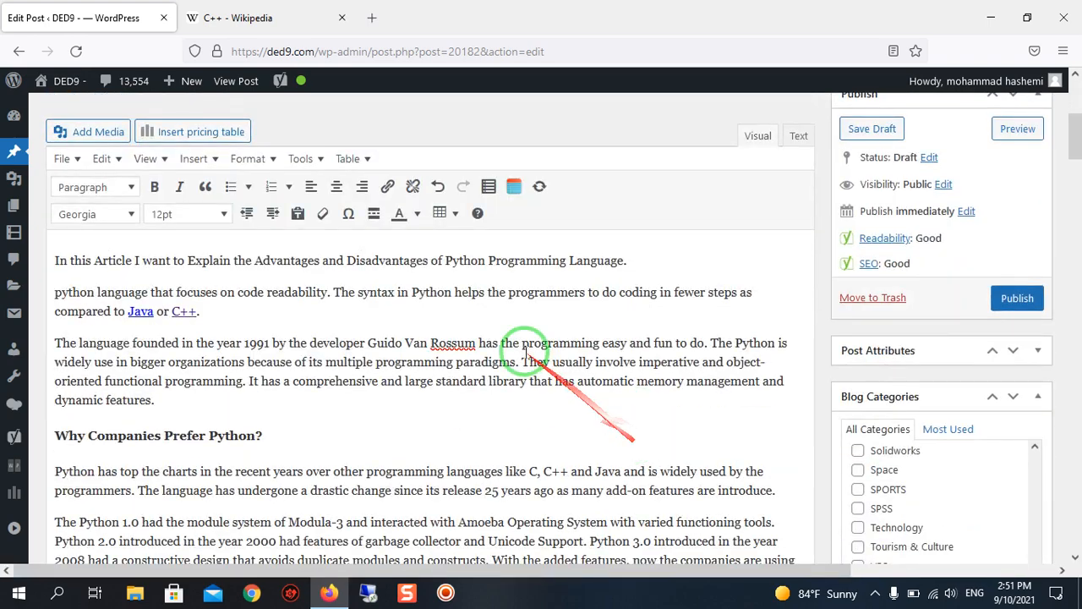
click(128, 318)
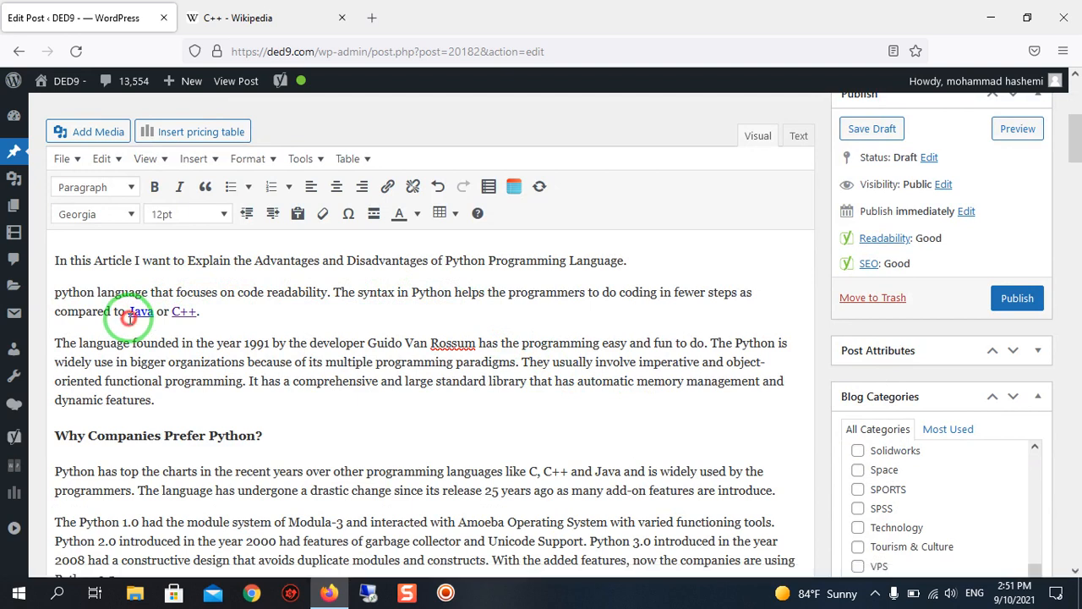
right_click(188, 306)
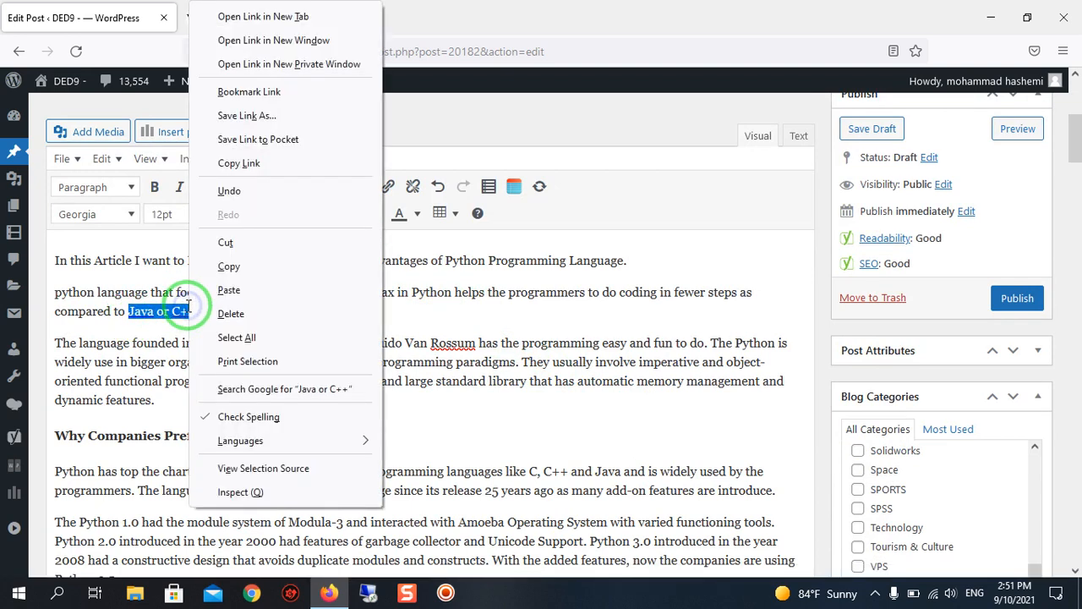
click(241, 279)
scroll(913, 464, down, 10)
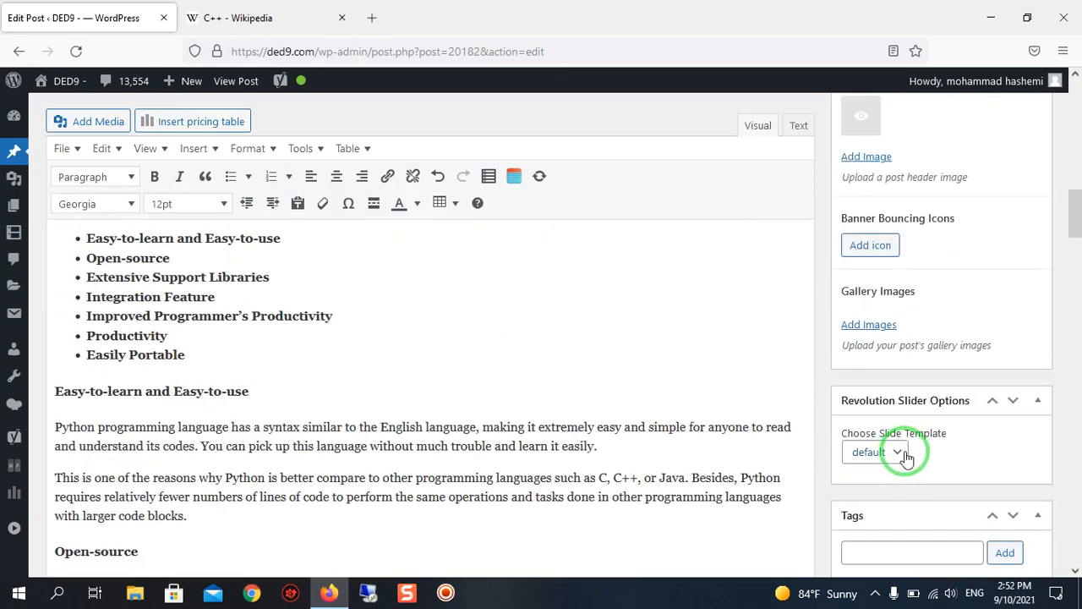
scroll(913, 456, down, 3)
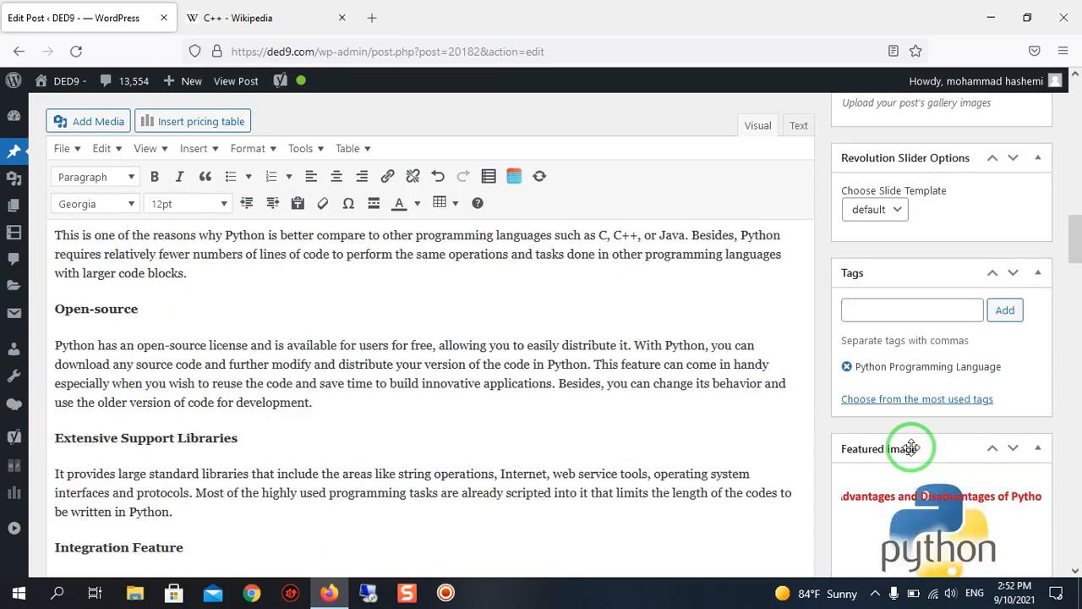
right_click(924, 313)
click(973, 427)
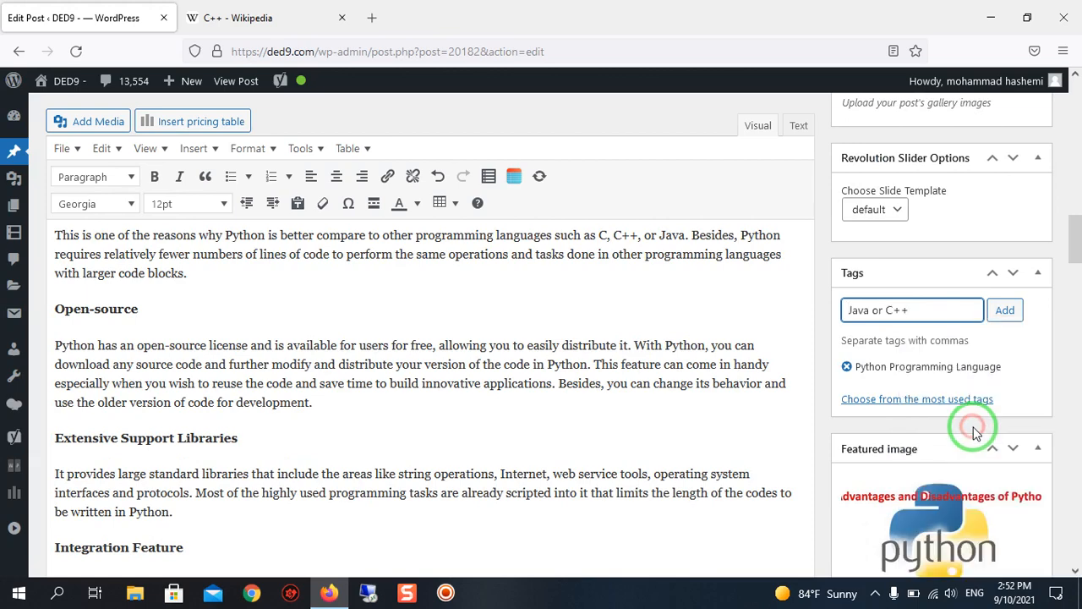
key(Return)
Review the post's tags, featured image, categories and other settings before publishing.
scroll(674, 361, up, 4)
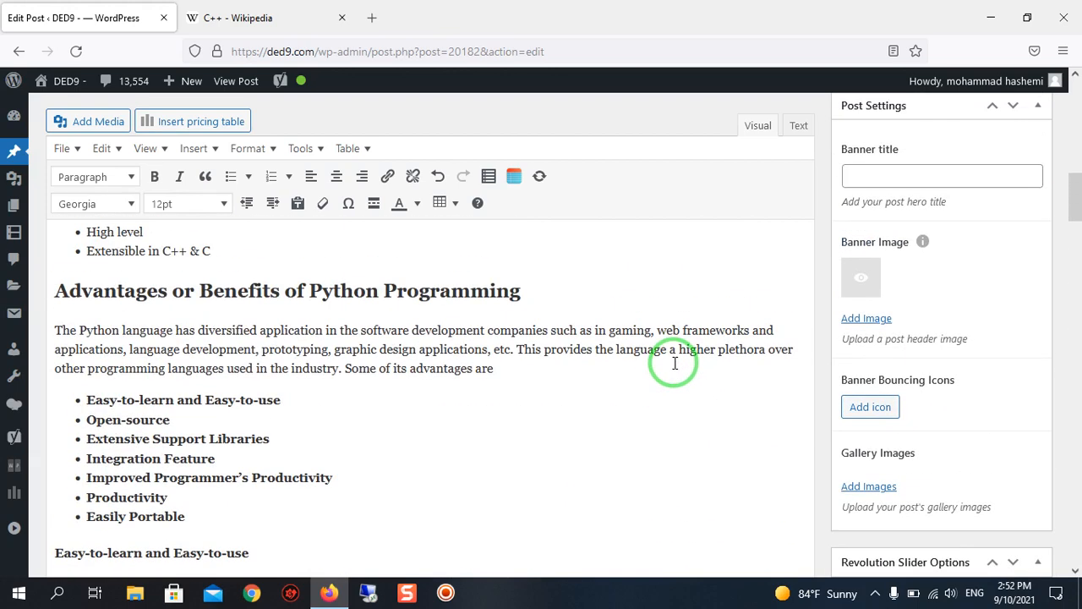
scroll(672, 359, down, 1)
scroll(668, 356, down, 2)
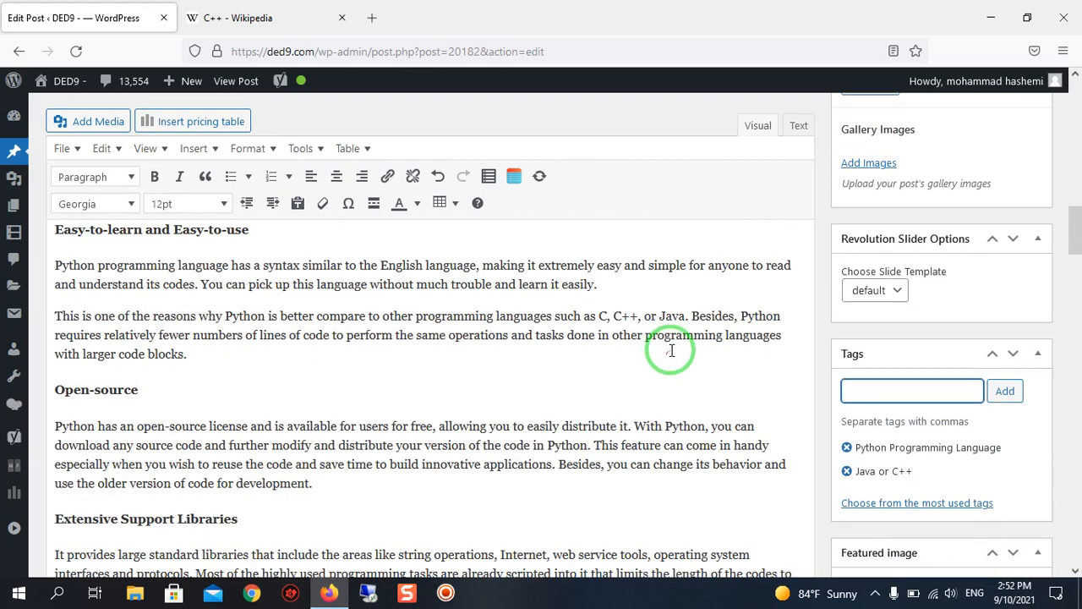
scroll(849, 343, down, 2)
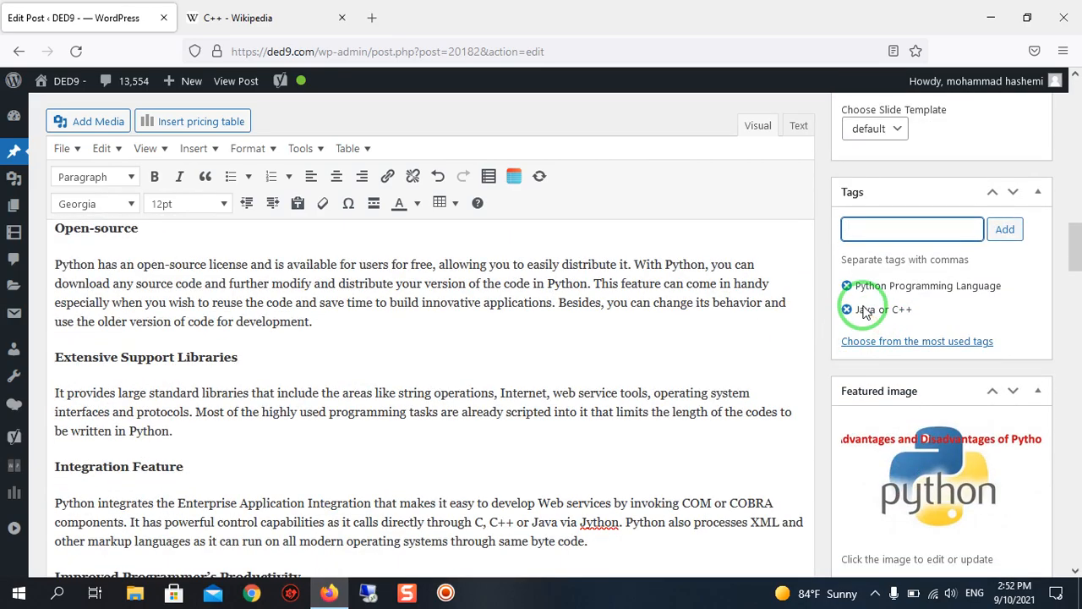
scroll(761, 293, down, 3)
scroll(854, 345, up, 5)
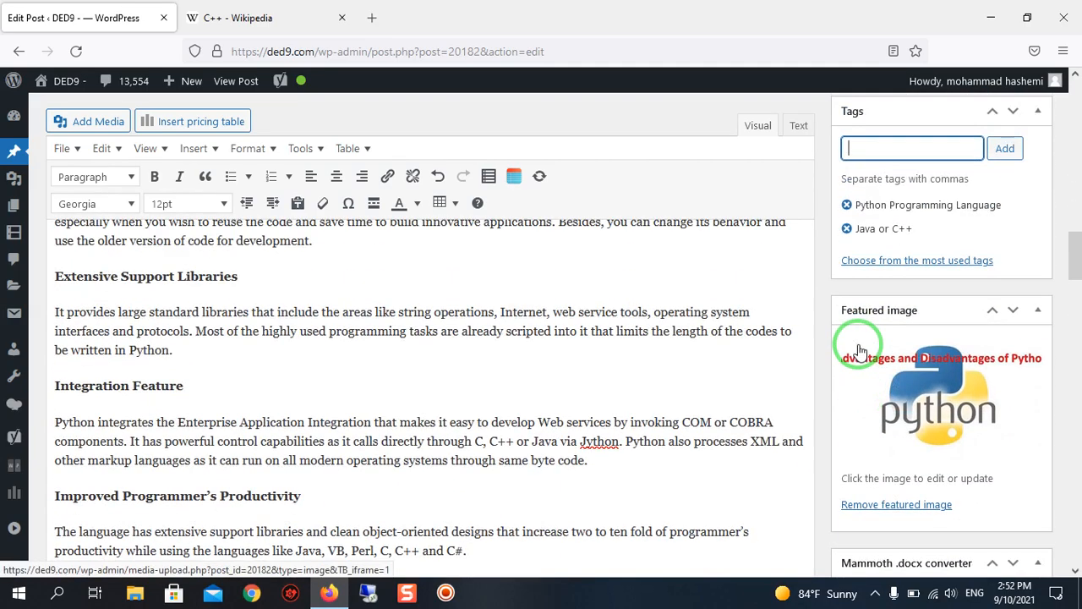
scroll(859, 344, up, 8)
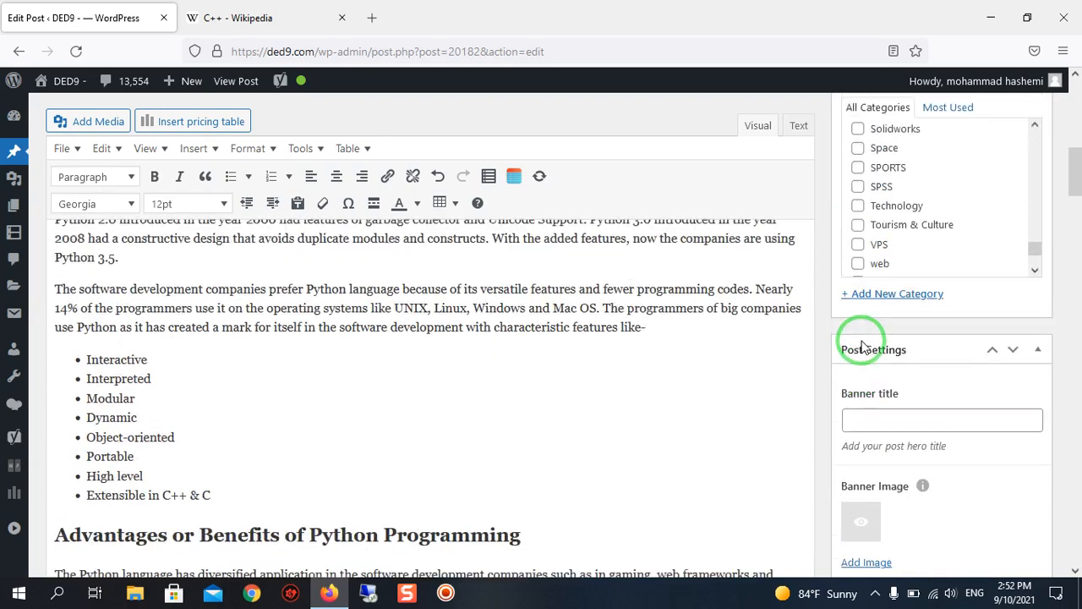
scroll(862, 346, up, 1)
scroll(948, 342, down, 2)
scroll(930, 364, down, 10)
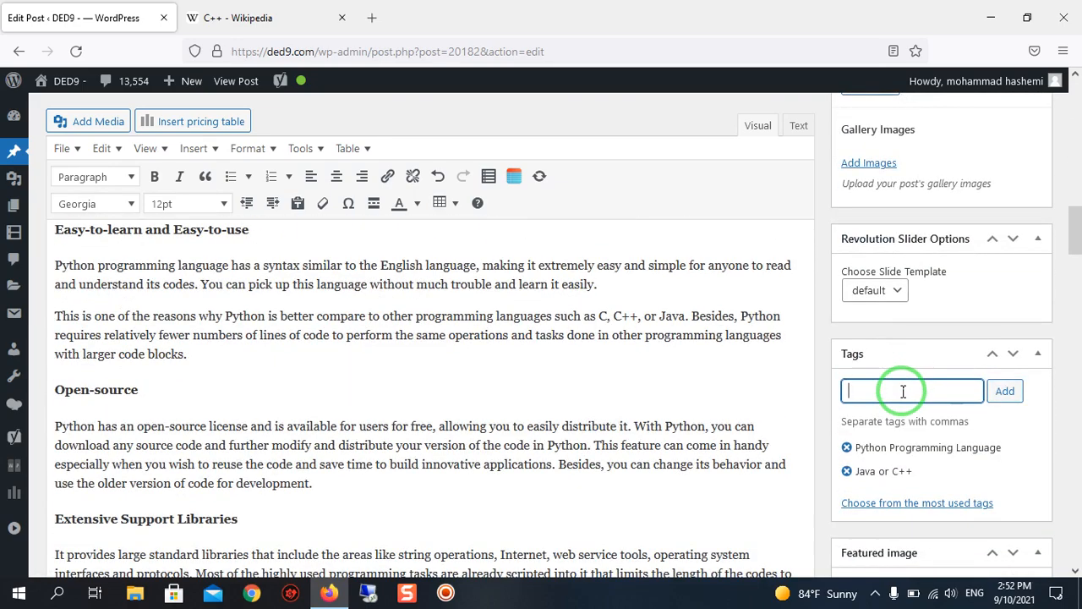
Check the Yoast readability and SEO sections for the post's ratings.
scroll(282, 406, down, 15)
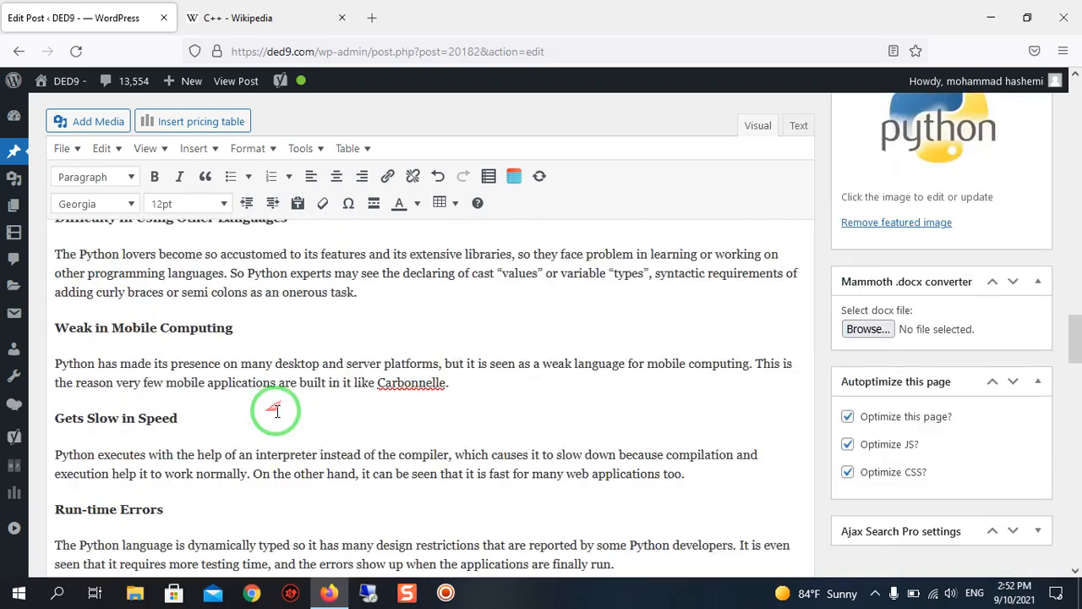
scroll(251, 441, down, 3)
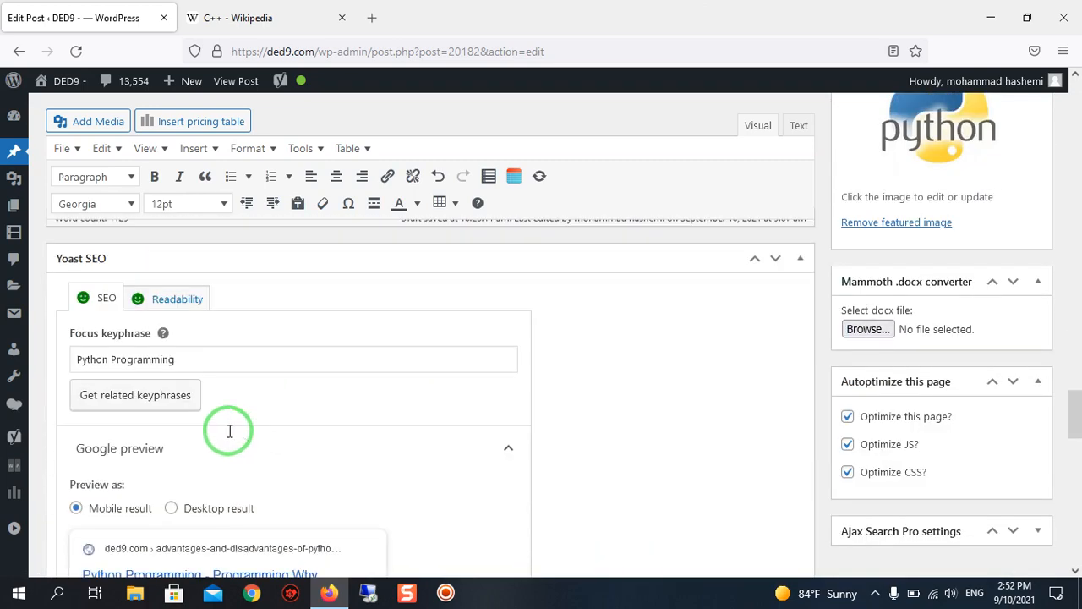
click(191, 299)
click(100, 298)
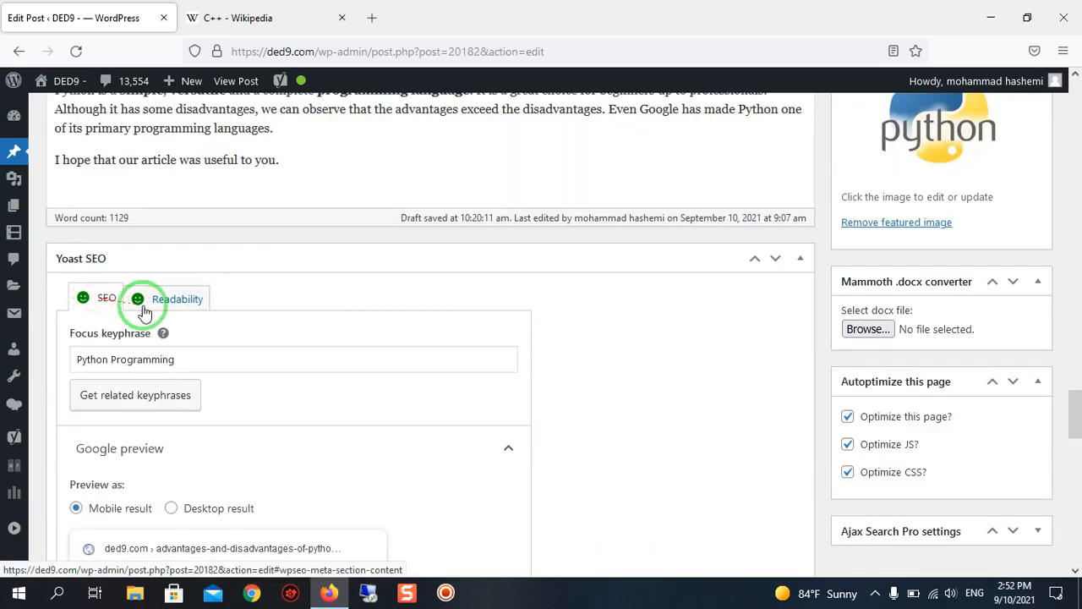
scroll(512, 386, down, 5)
scroll(705, 443, up, 20)
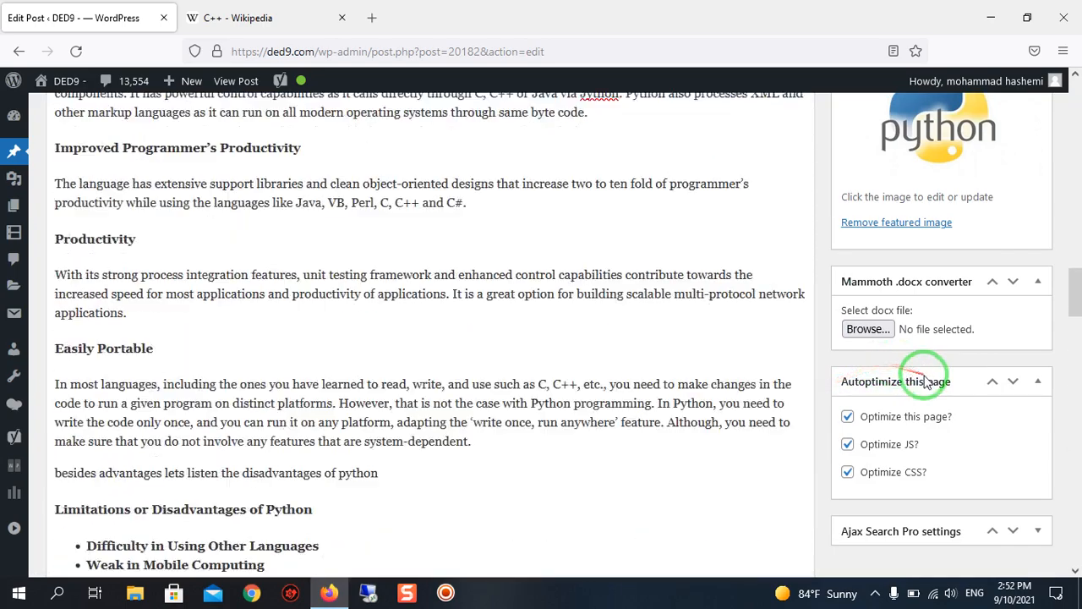
Publish the post and open its permalink in a new browser tab.
scroll(926, 382, up, 2)
scroll(937, 398, down, 3)
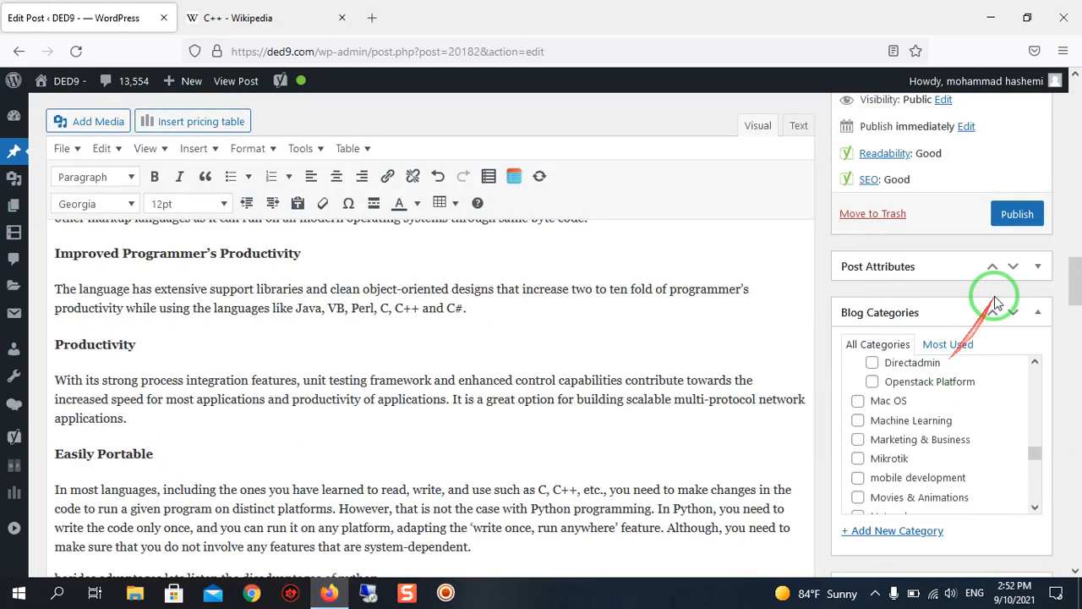
click(1017, 215)
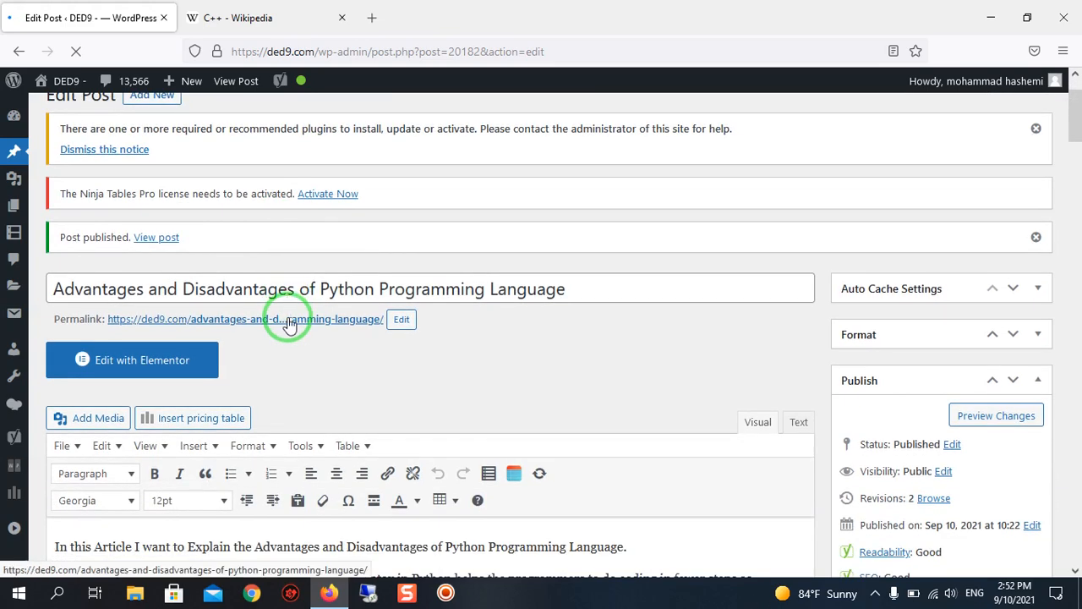
middle_click(289, 325)
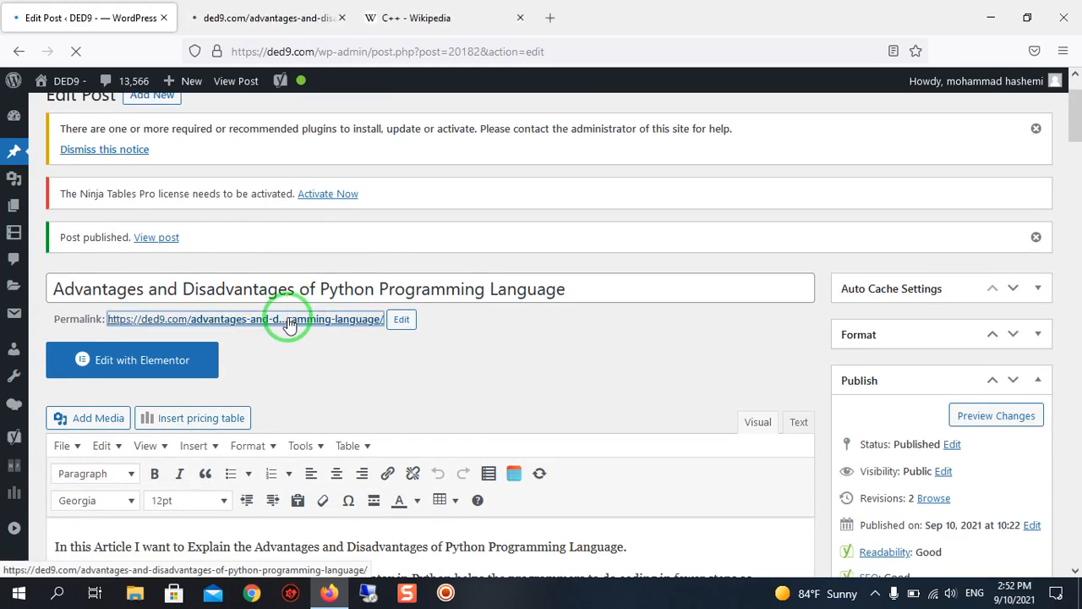
Switch from the post editor to the browser tab with the published post and let the page load.
click(238, 7)
click(144, 6)
click(227, 6)
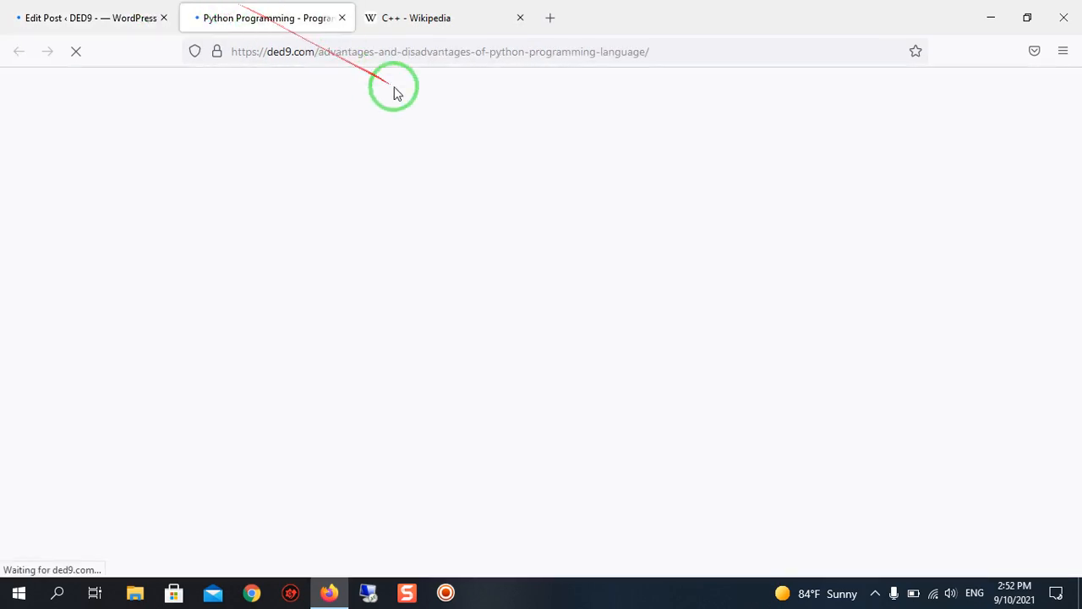
click(146, 7)
click(232, 7)
click(152, 7)
click(227, 6)
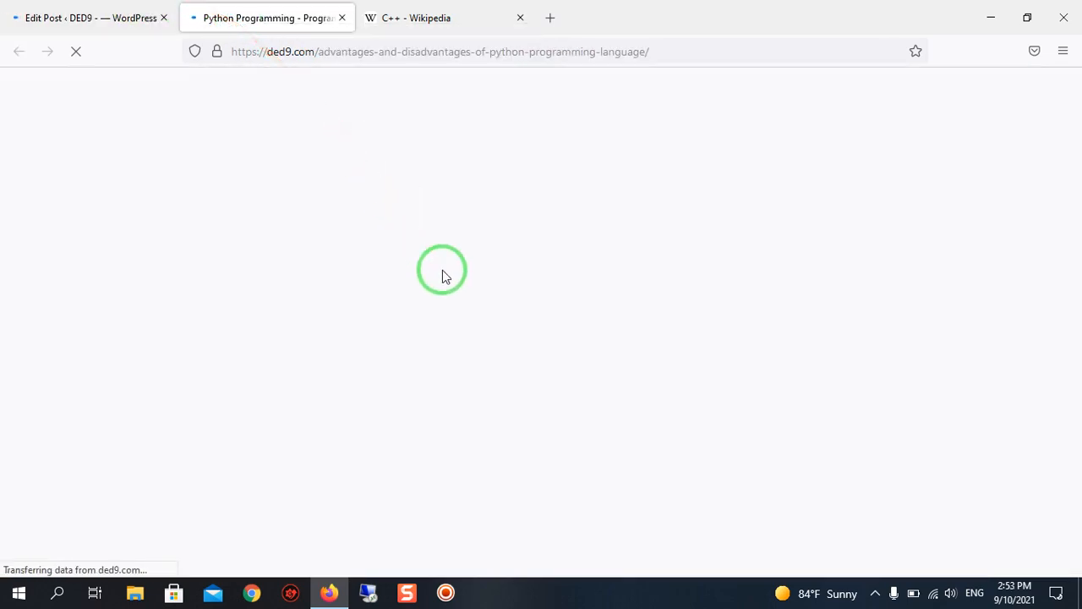
click(42, 8)
click(254, 11)
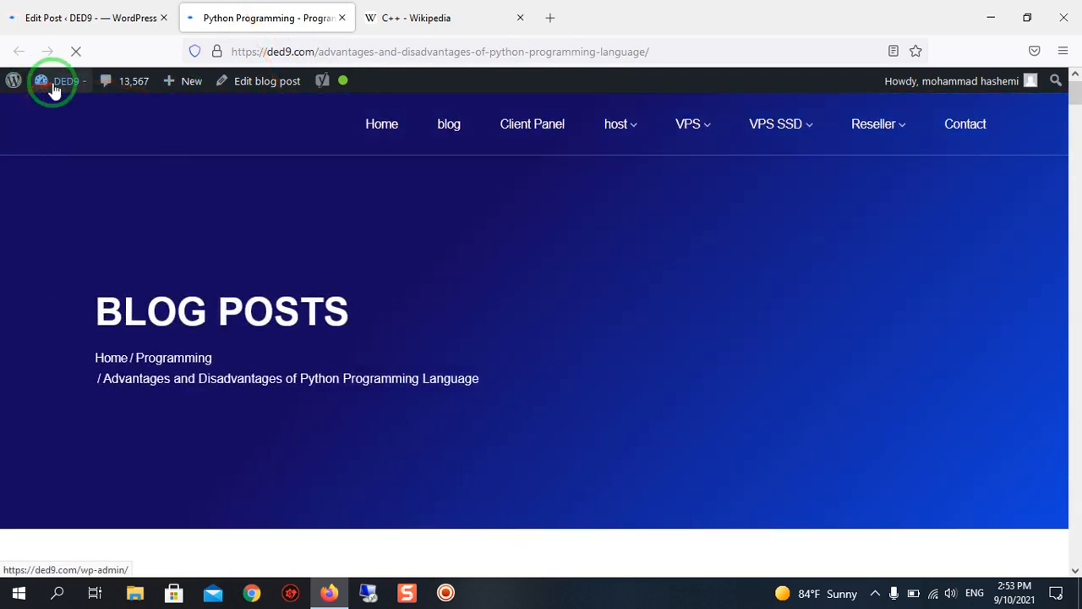
Check the published post's header, featured image, title and the Java and C++ links in its opening paragraphs.
mouse_move(55, 88)
scroll(280, 224, down, 3)
scroll(434, 364, up, 3)
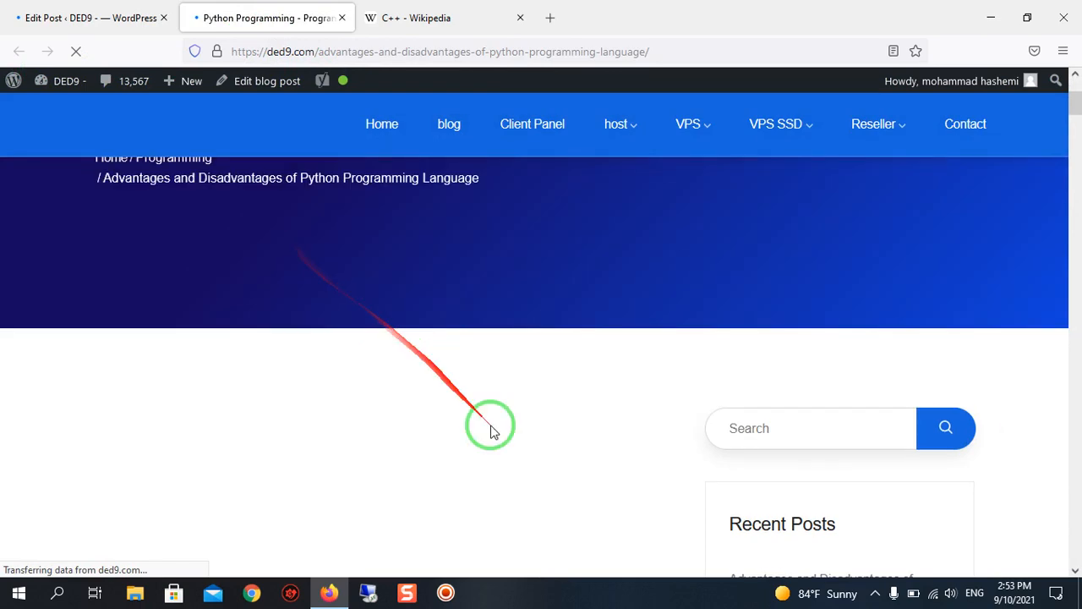
scroll(451, 328, down, 4)
scroll(451, 328, down, 2)
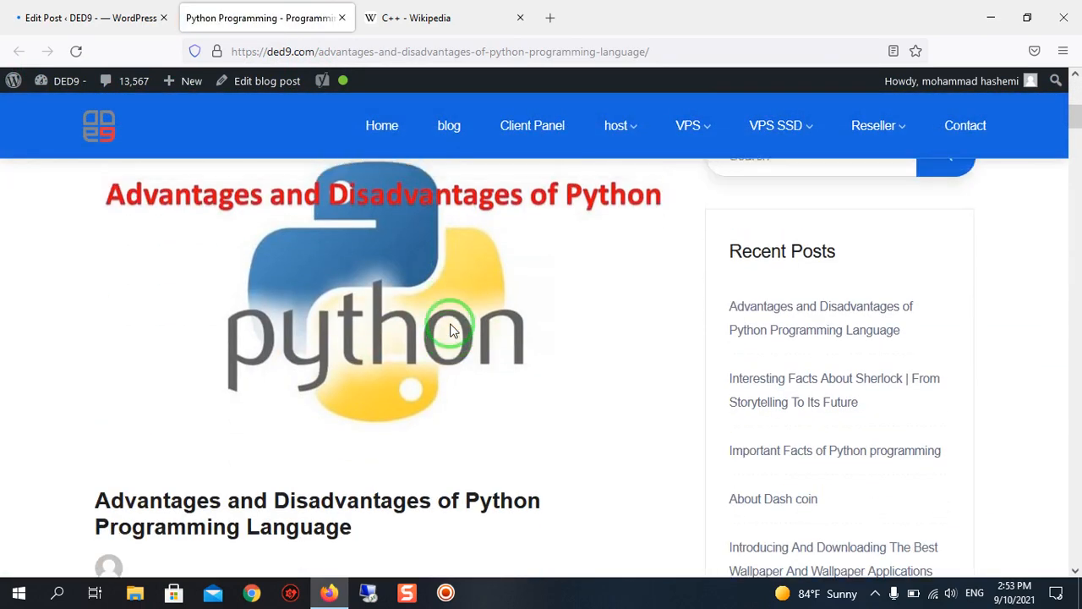
scroll(364, 312, up, 1)
scroll(542, 309, down, 3)
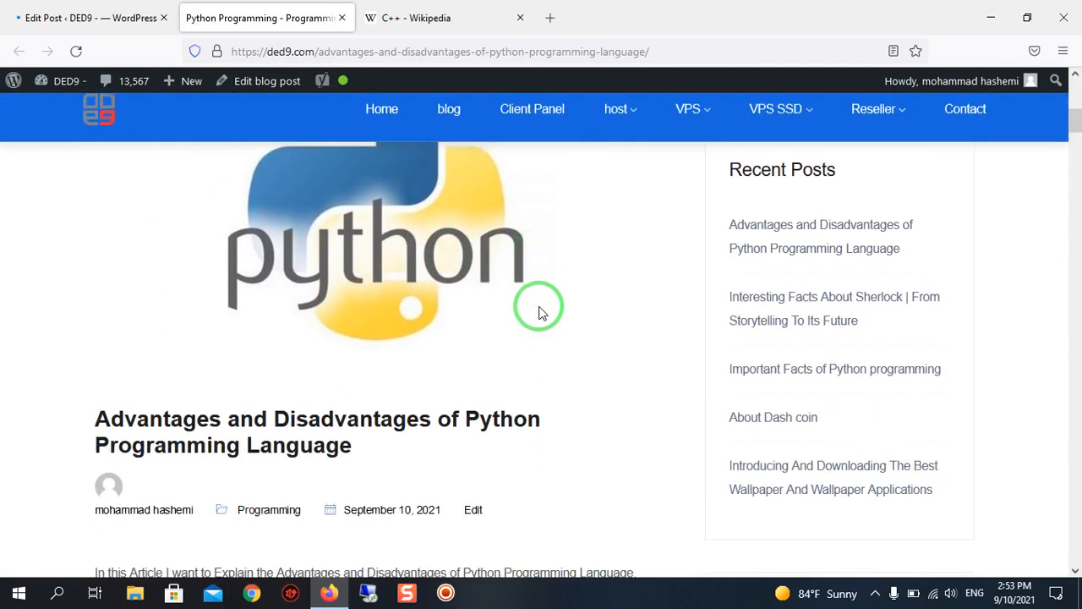
scroll(488, 316, down, 3)
scroll(488, 314, up, 4)
scroll(380, 253, down, 3)
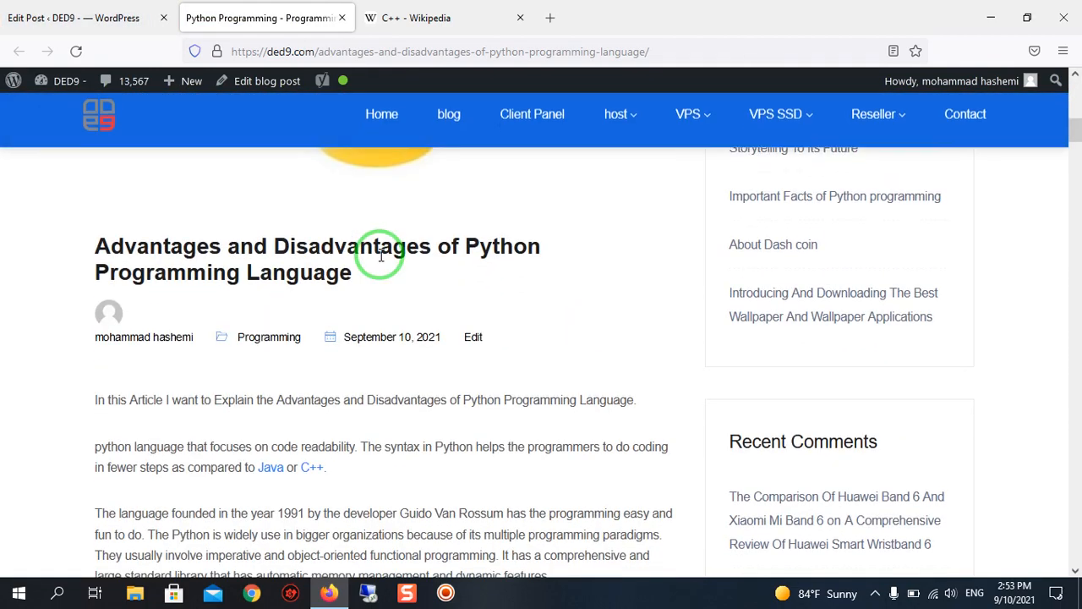
scroll(363, 251, up, 1)
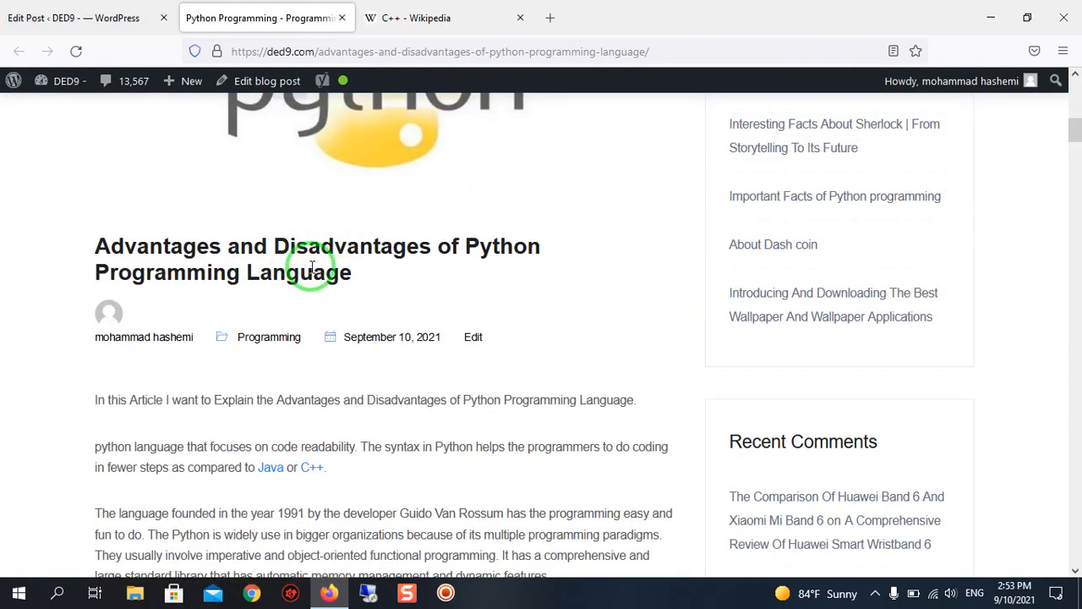
Read through the published post's body, from the list of Python features through the advantages to the disadvantages.
scroll(312, 267, down, 12)
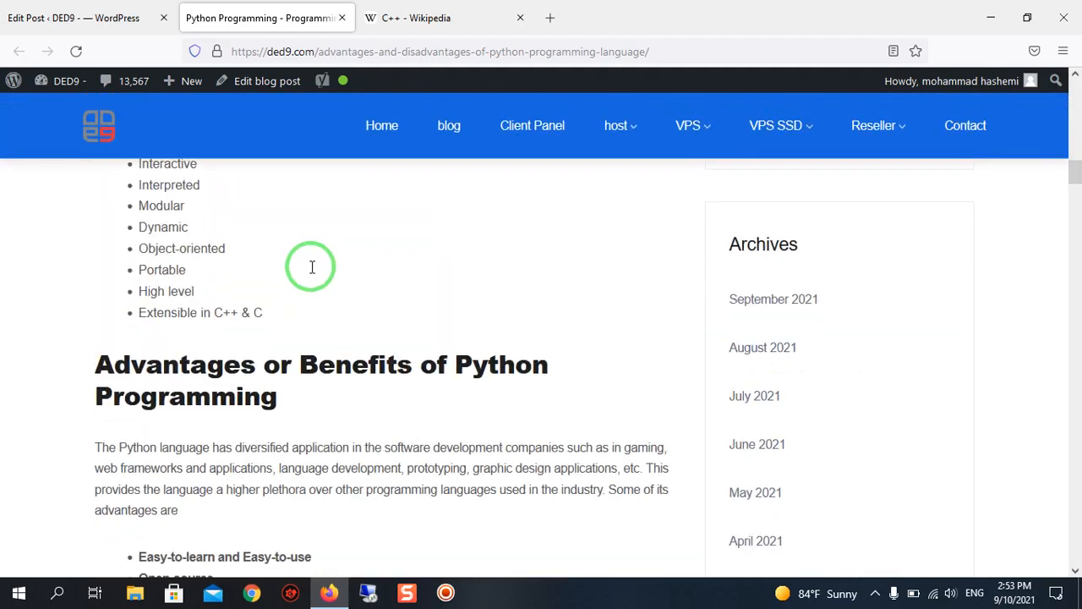
scroll(312, 273, down, 14)
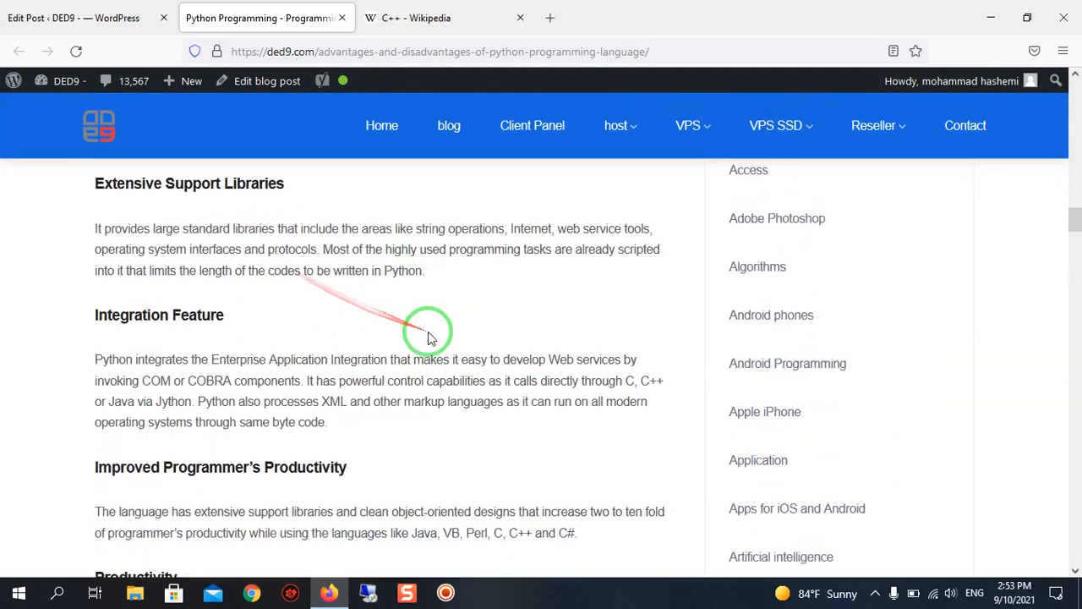
scroll(452, 361, down, 4)
scroll(501, 405, down, 5)
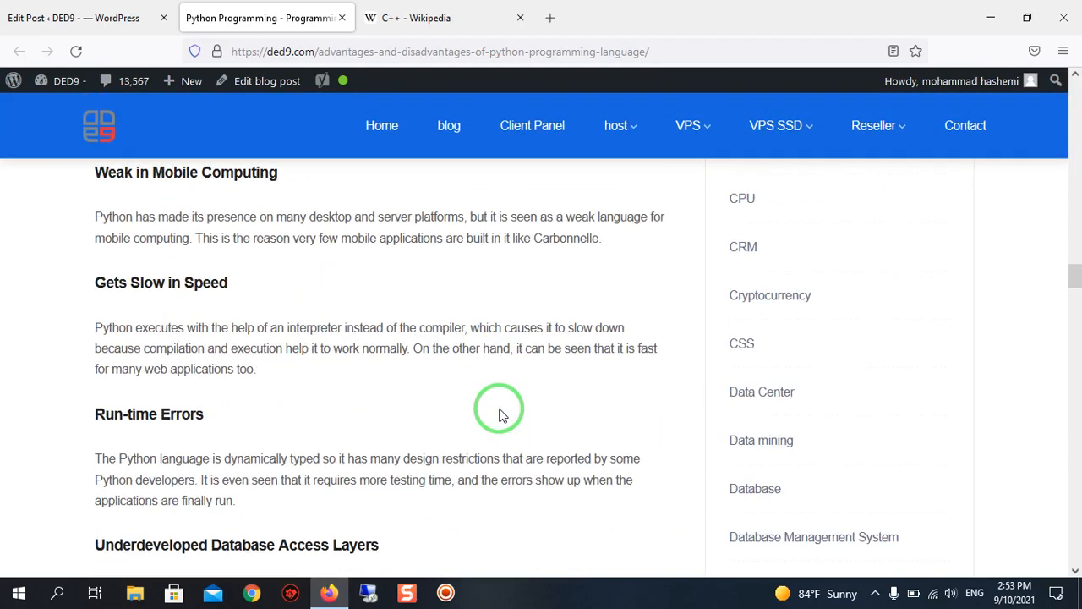
scroll(499, 410, down, 2)
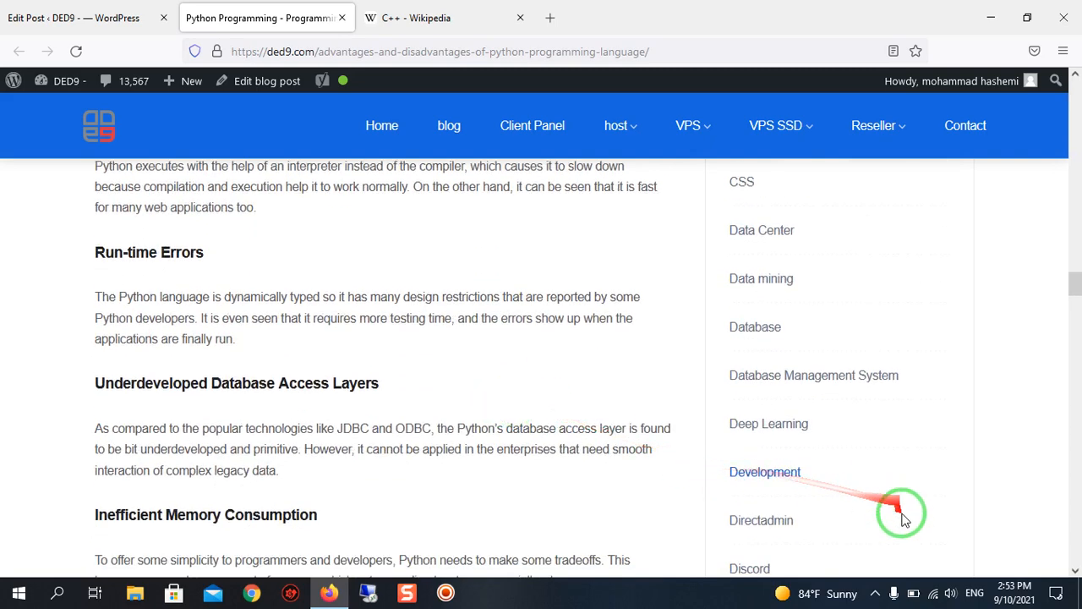